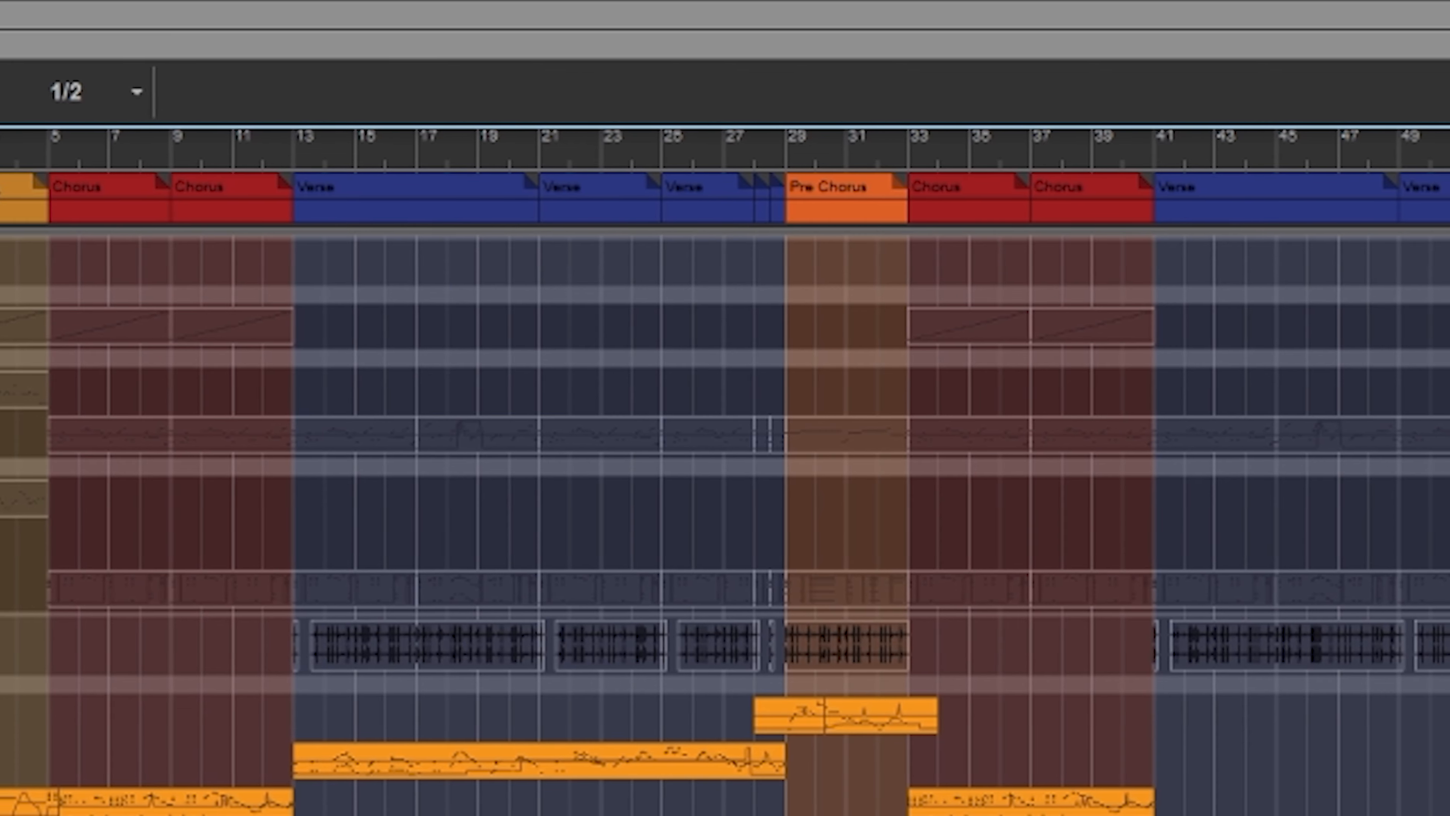
# Try a blue colour on the Intro block in the arrangement and undo the change.
pyautogui.click(38, 191)
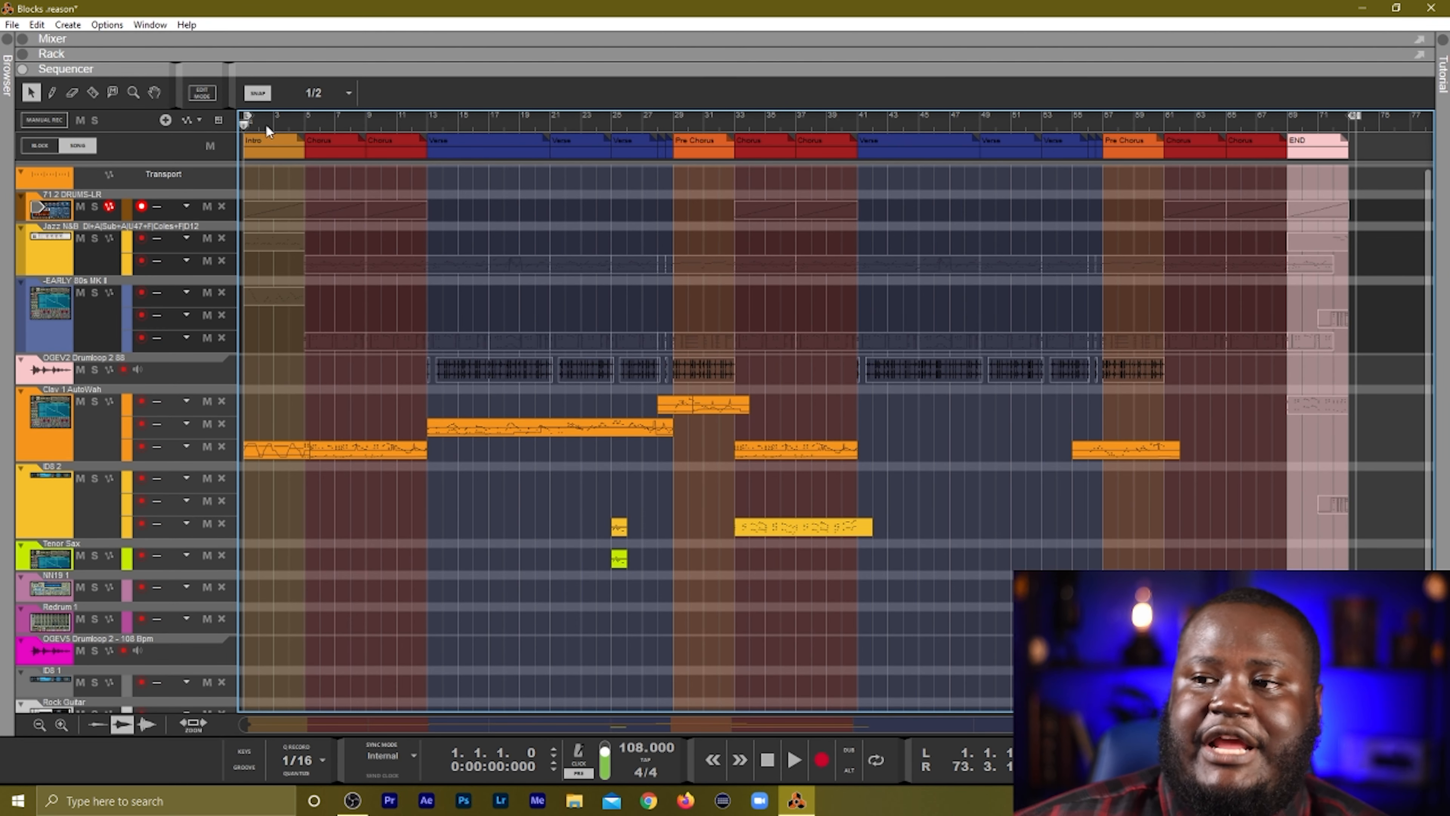
pyautogui.click(274, 140)
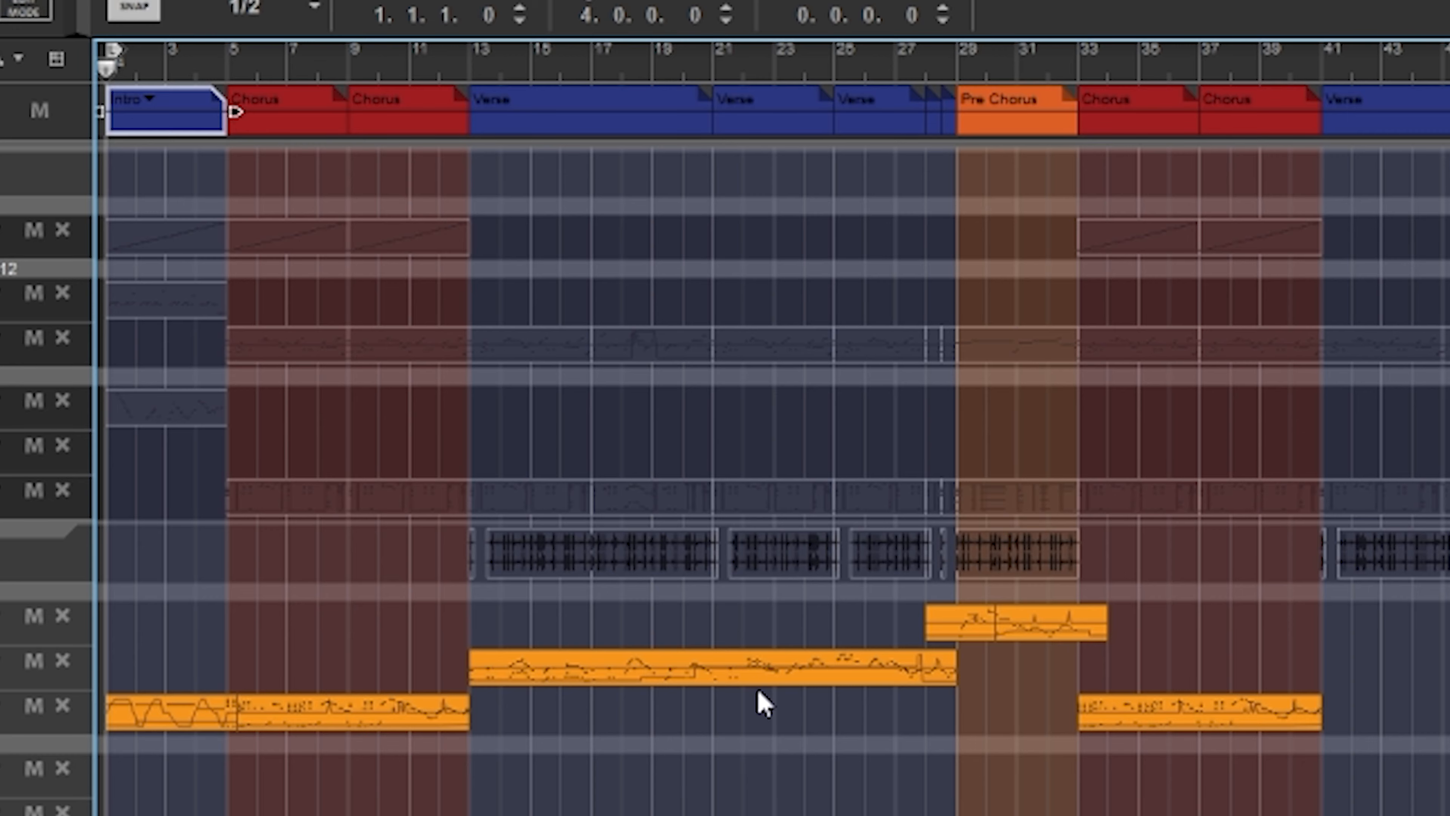
pyautogui.hotkey('ctrl', 'z')
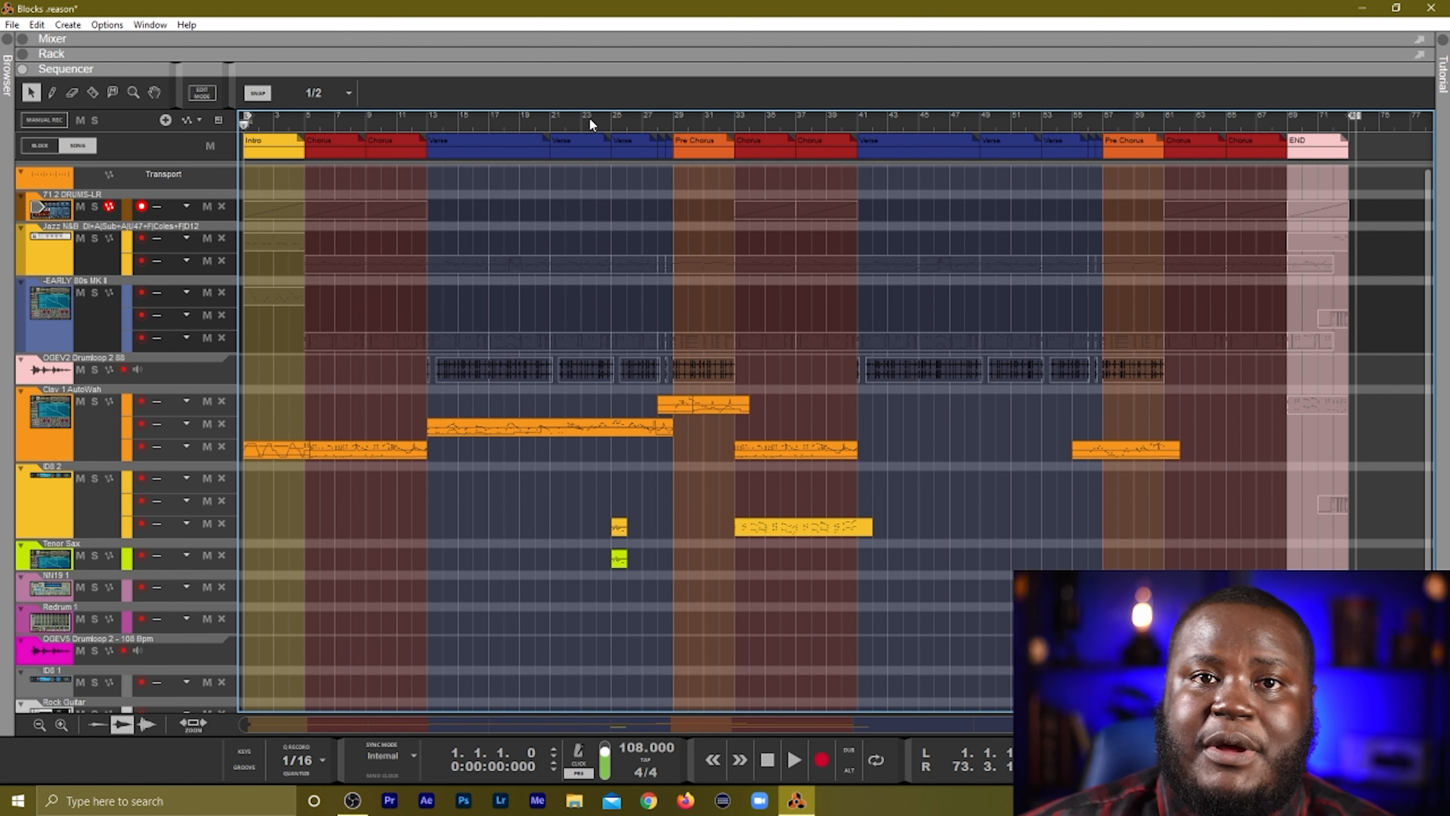
# Play the arrangement from bar 29 through the Pre Chorus block into the Chorus, and stop playback.
pyautogui.click(674, 127)
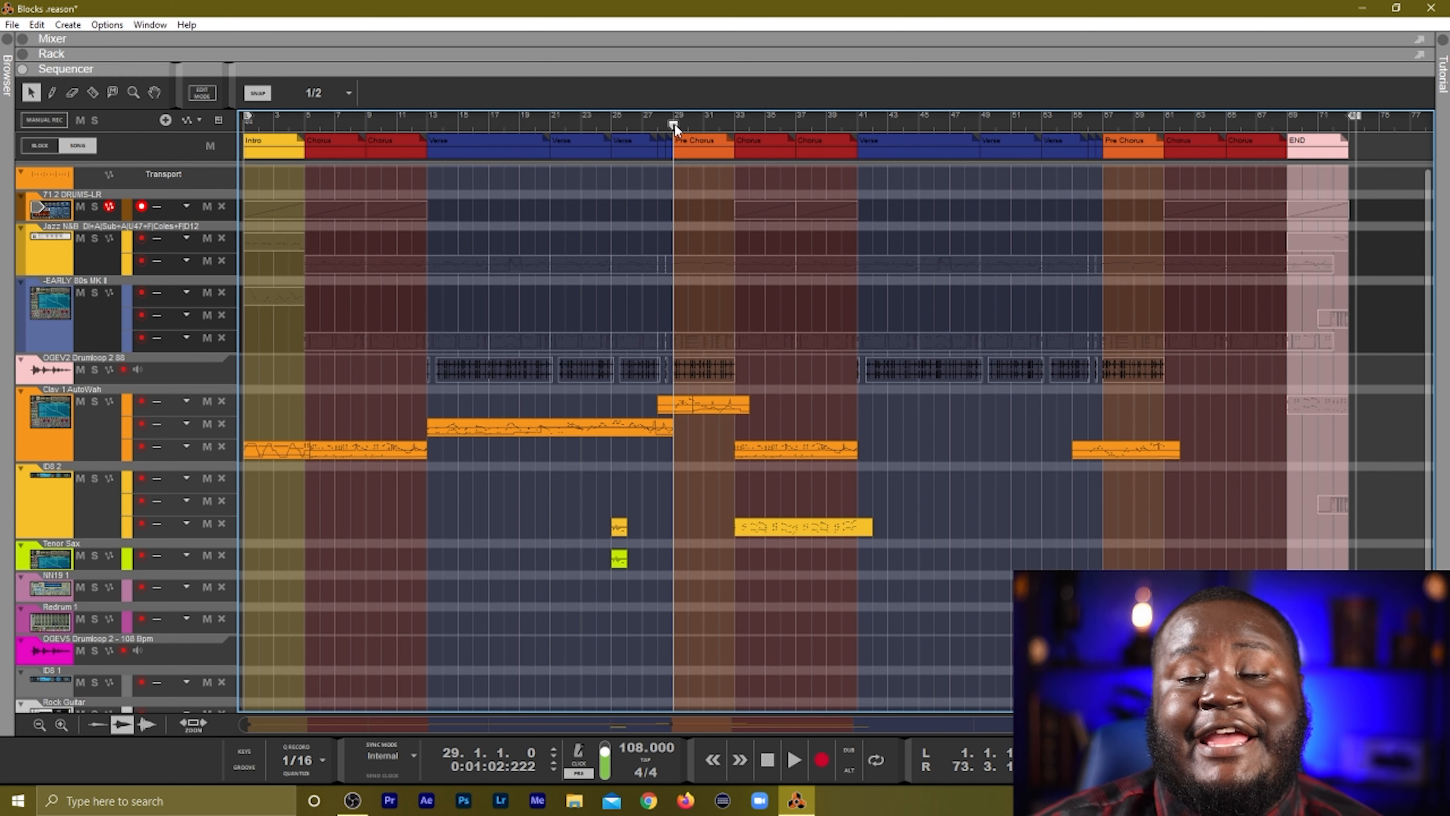
pyautogui.press('space')
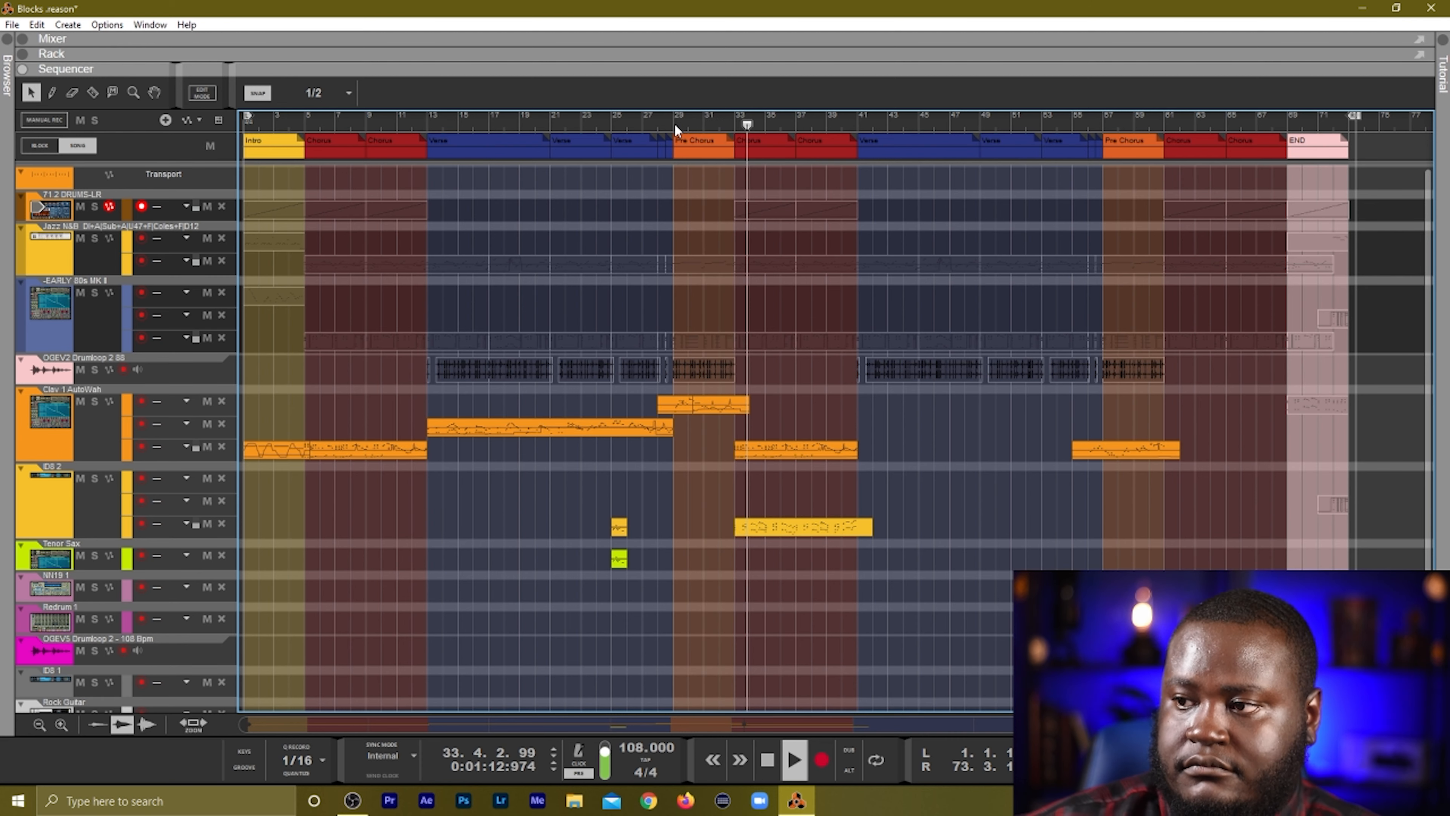
pyautogui.press('space')
pyautogui.click(674, 123)
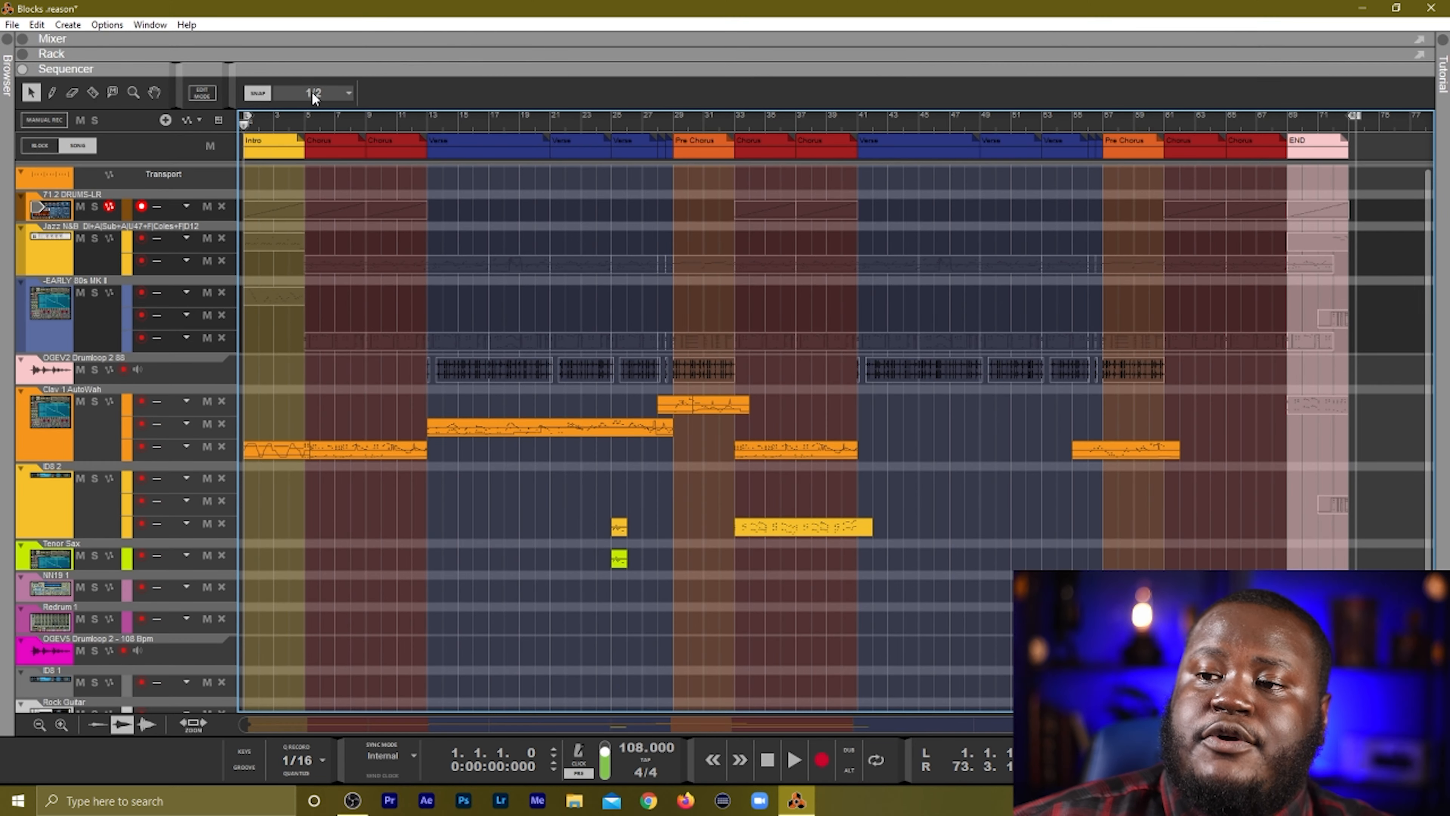
# Open the Intro block's contents, compare the Block and Song views, and finish in Block view.
pyautogui.click(230, 91)
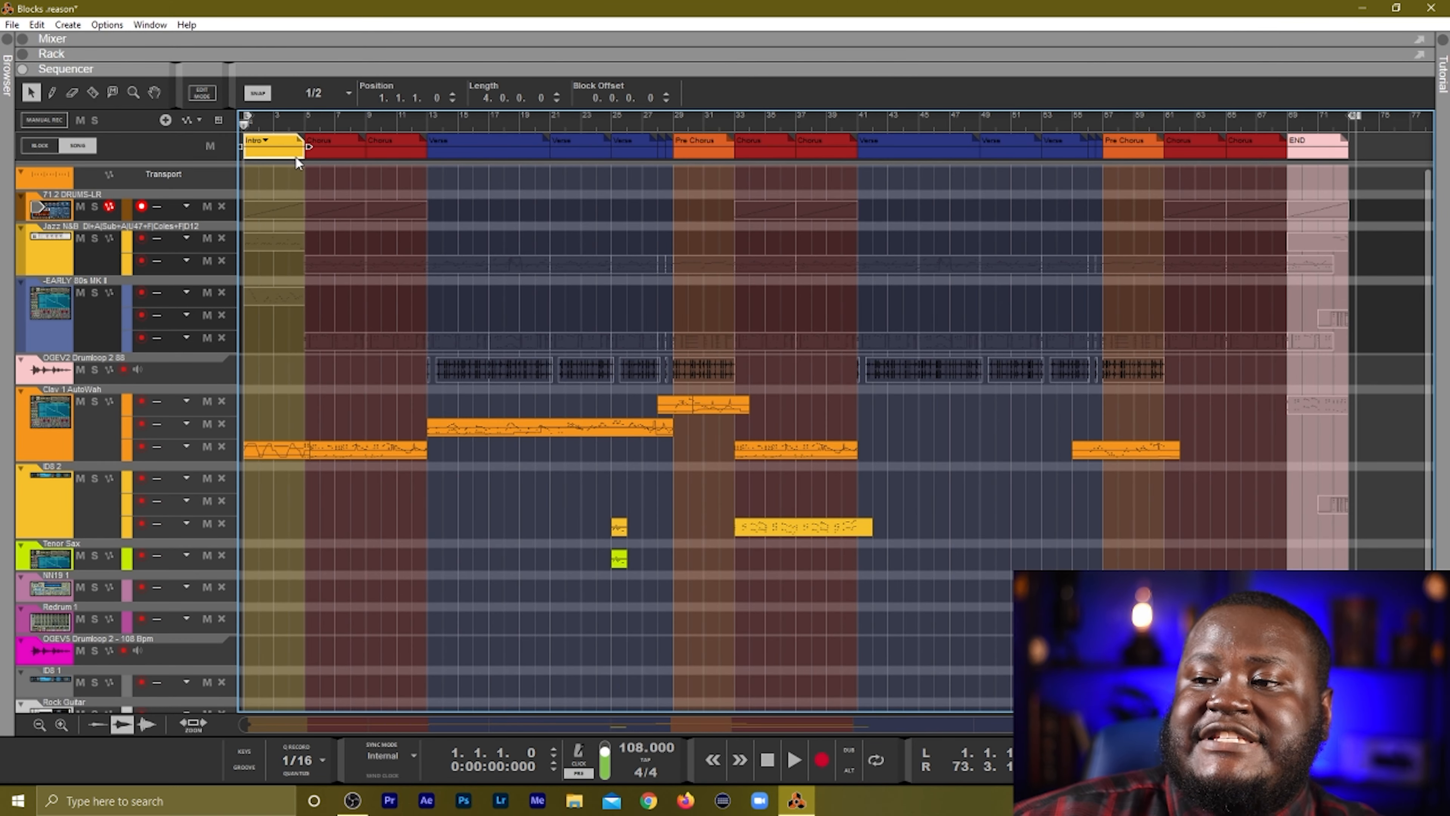
pyautogui.doubleClick(270, 157)
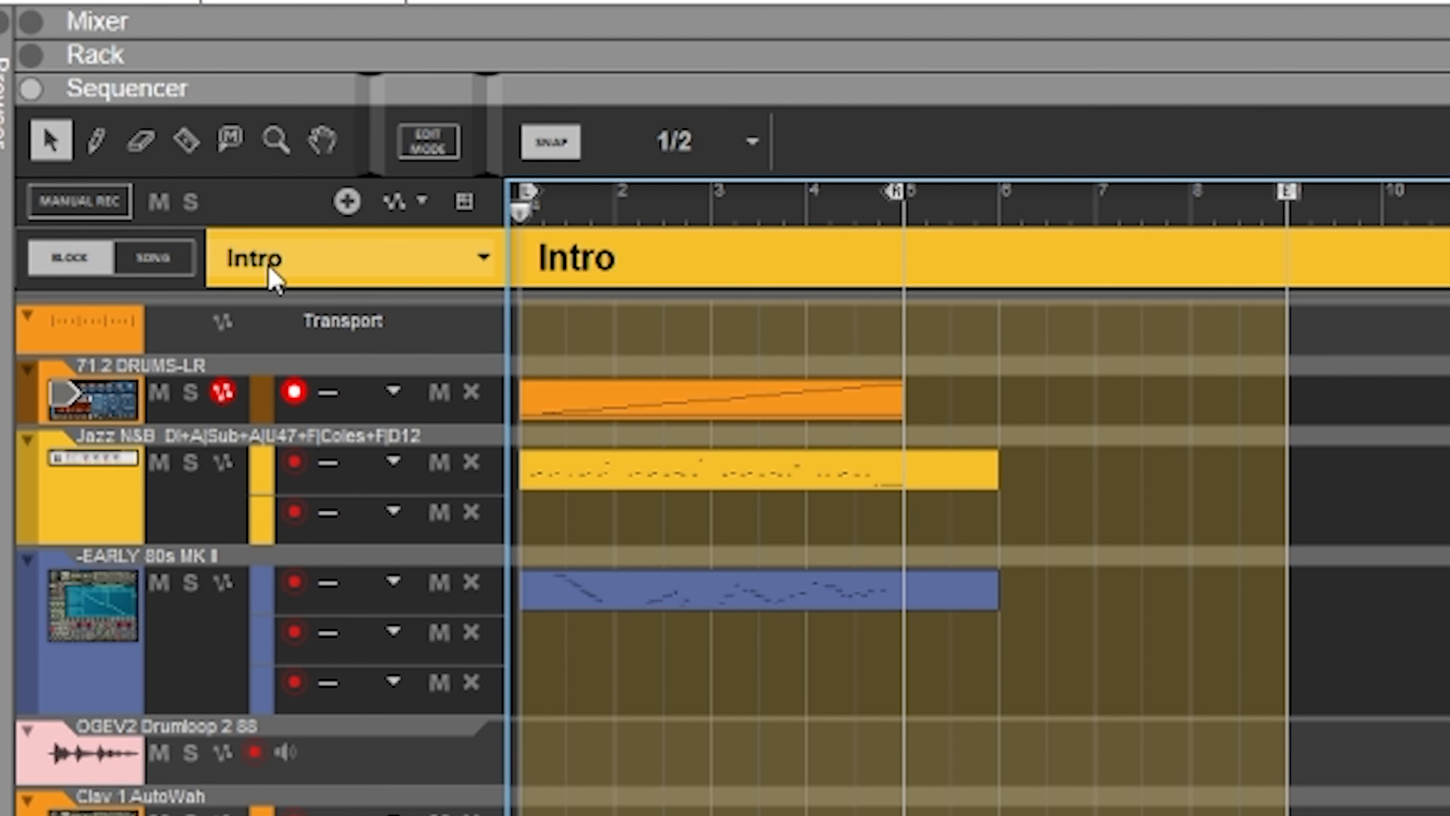
pyautogui.click(164, 271)
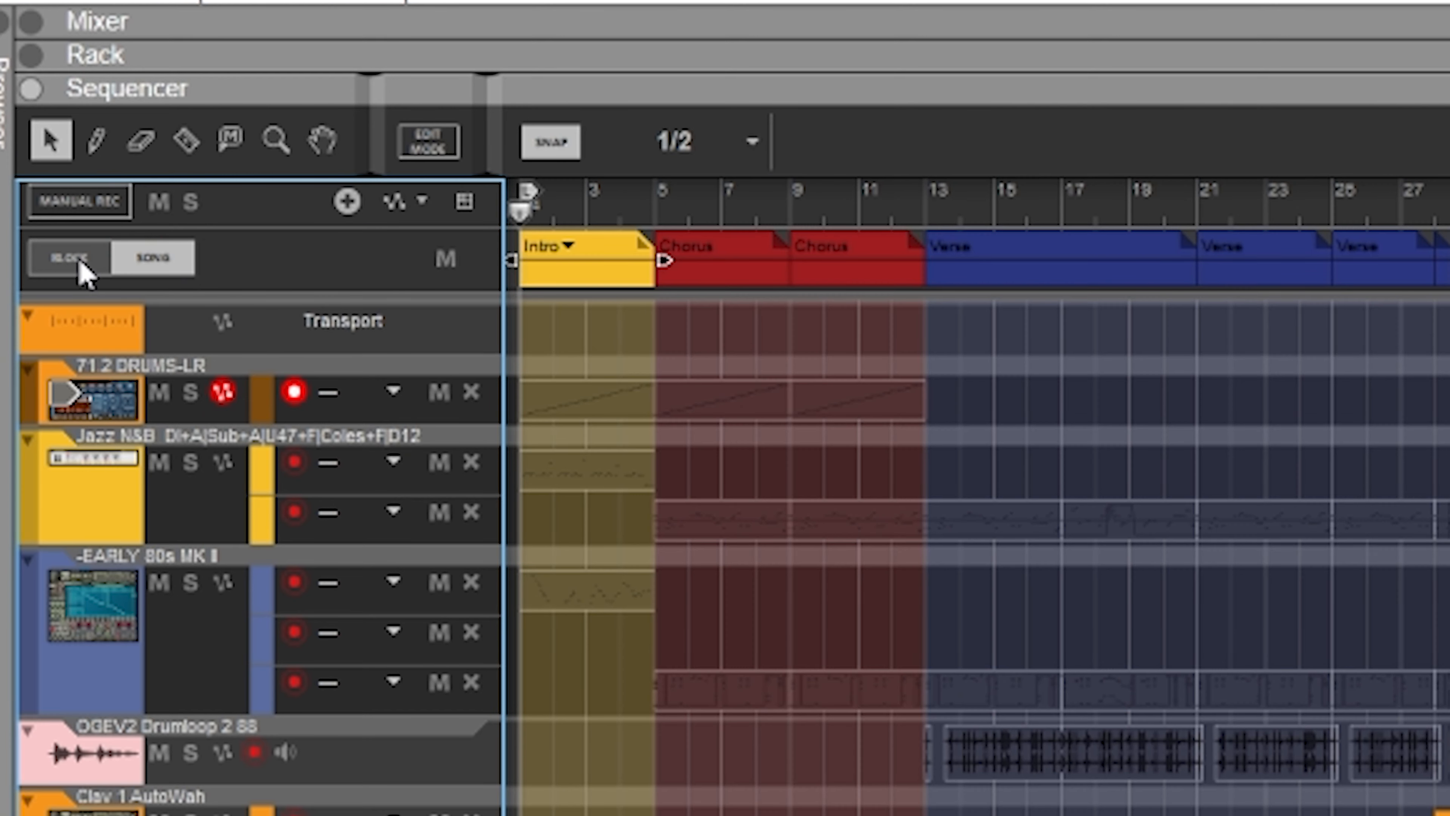
pyautogui.click(85, 271)
pyautogui.click(154, 268)
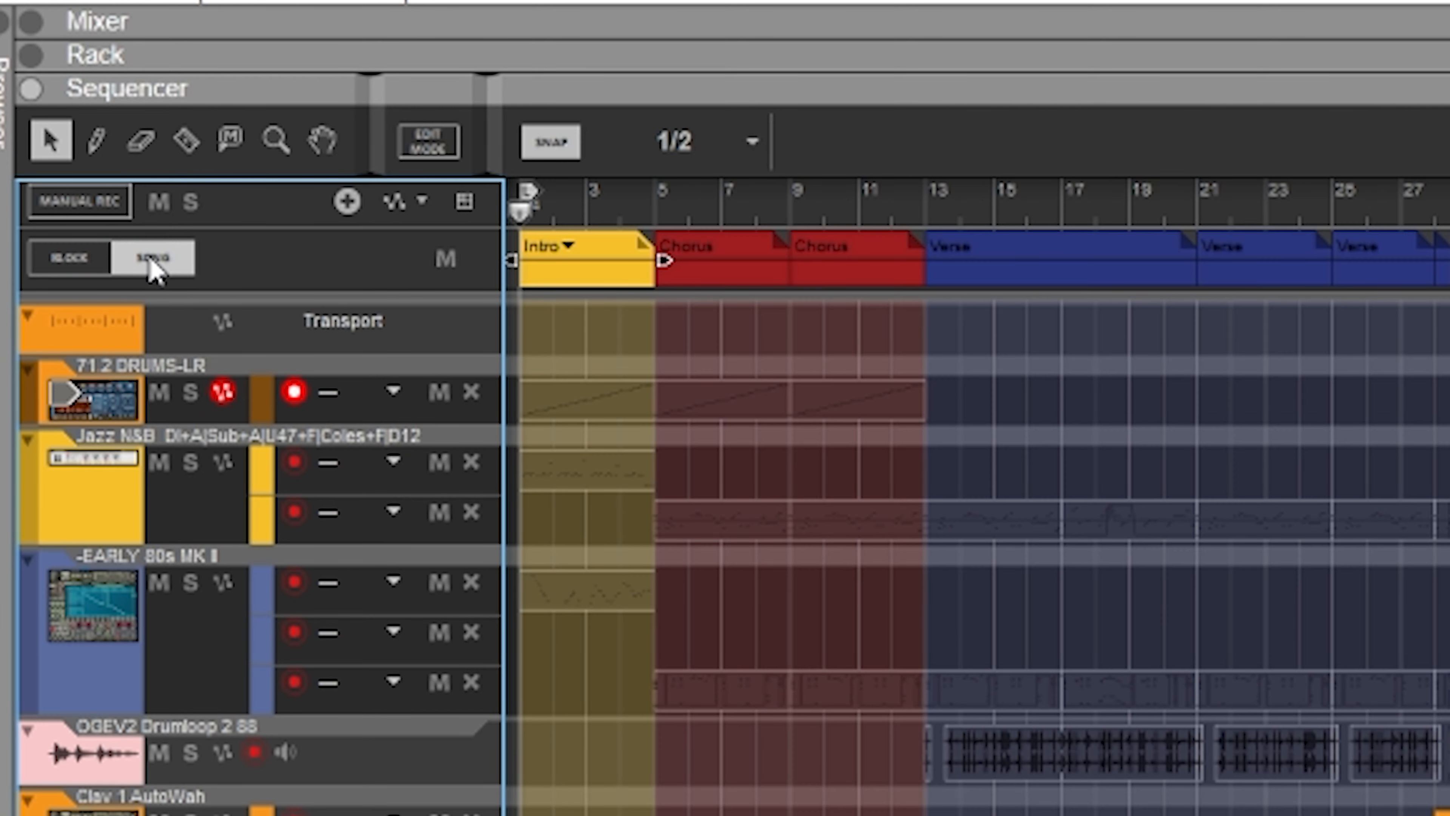
pyautogui.click(34, 266)
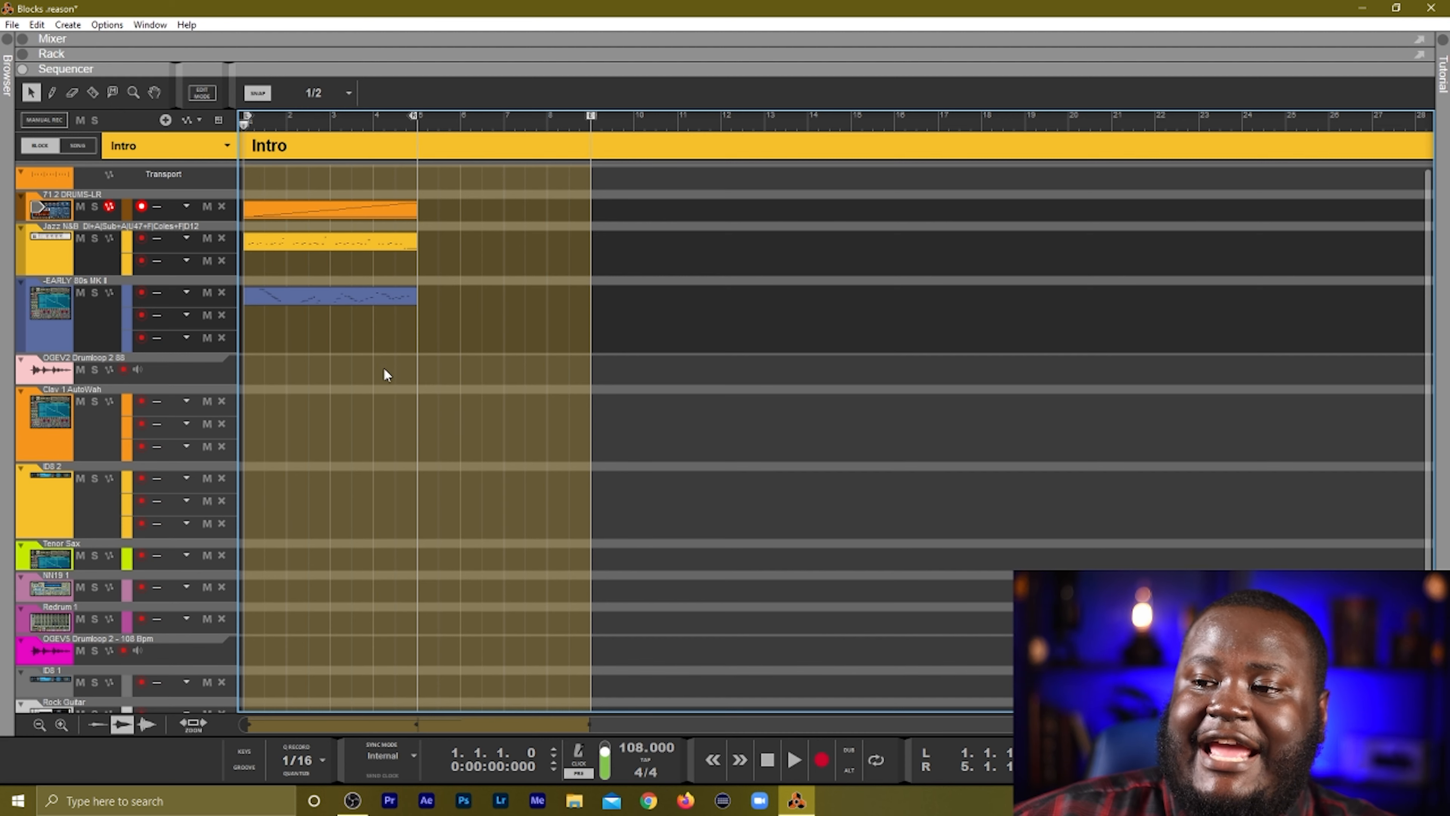
# Copy the Intro block's drum, Jazz and EARLY 80s clips into the empty Block 8.
pyautogui.moveTo(462, 369); pyautogui.dragTo(195, 116)
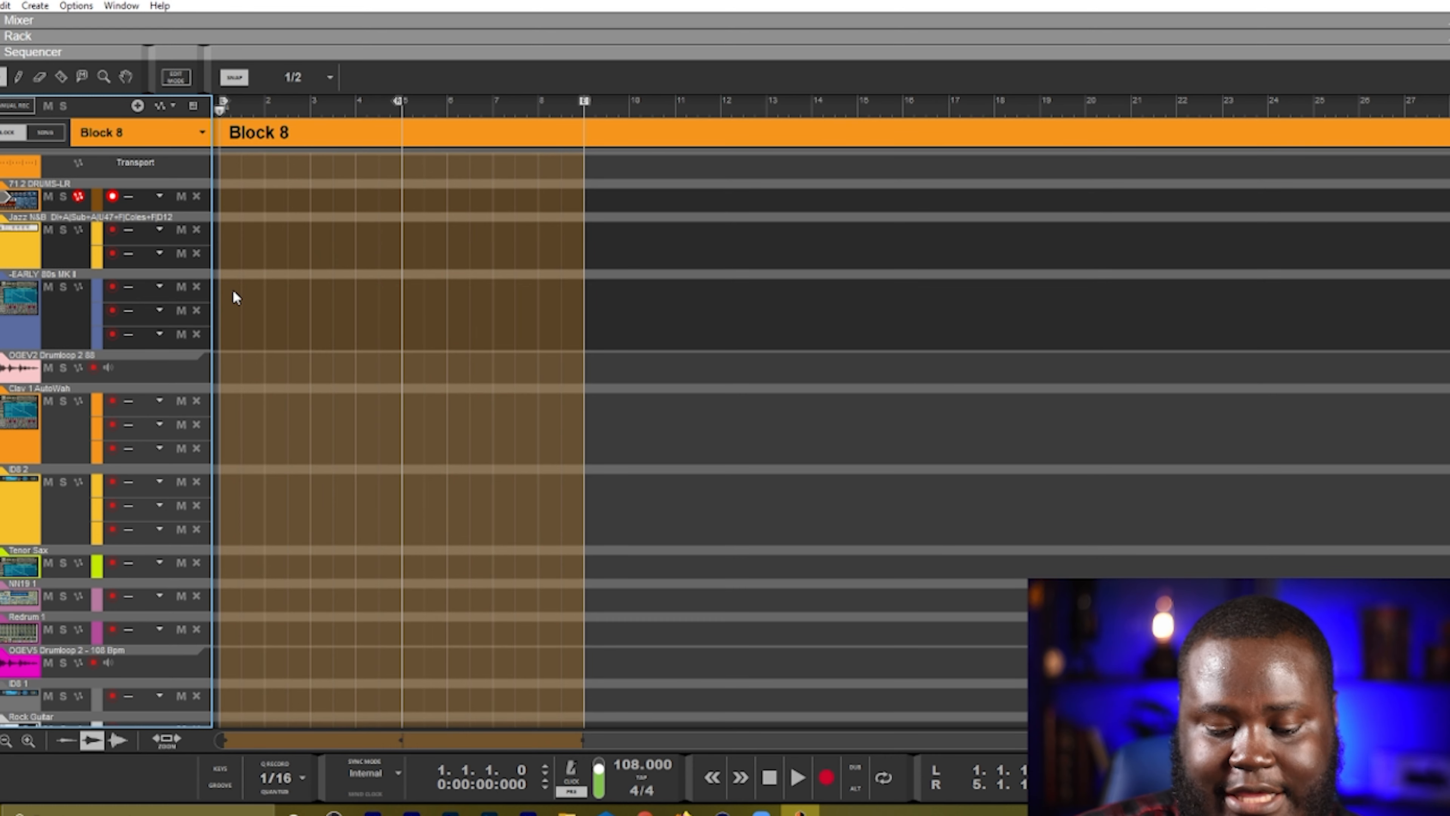
pyautogui.hotkey('ctrl', 'v')
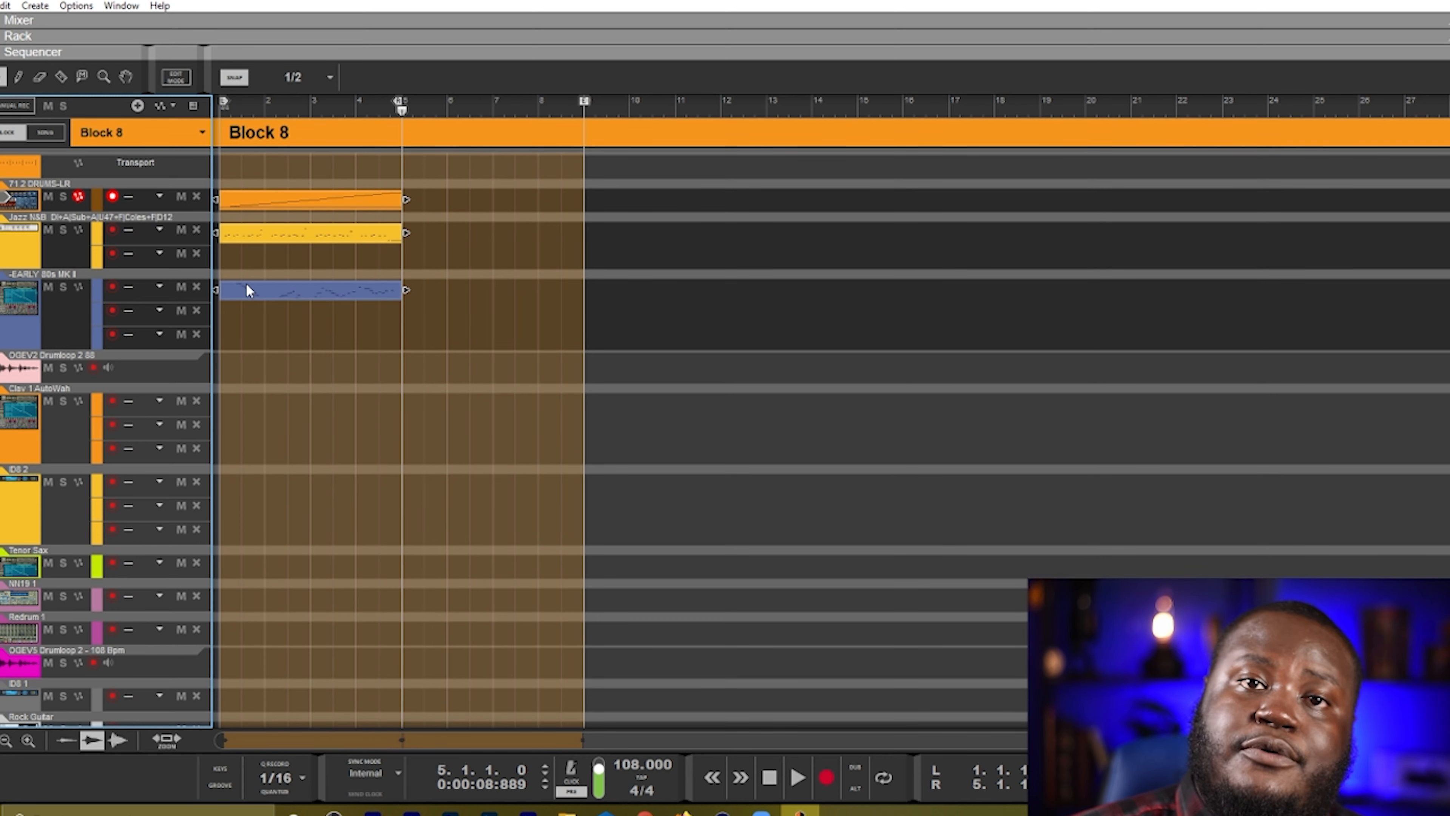
pyautogui.click(231, 170)
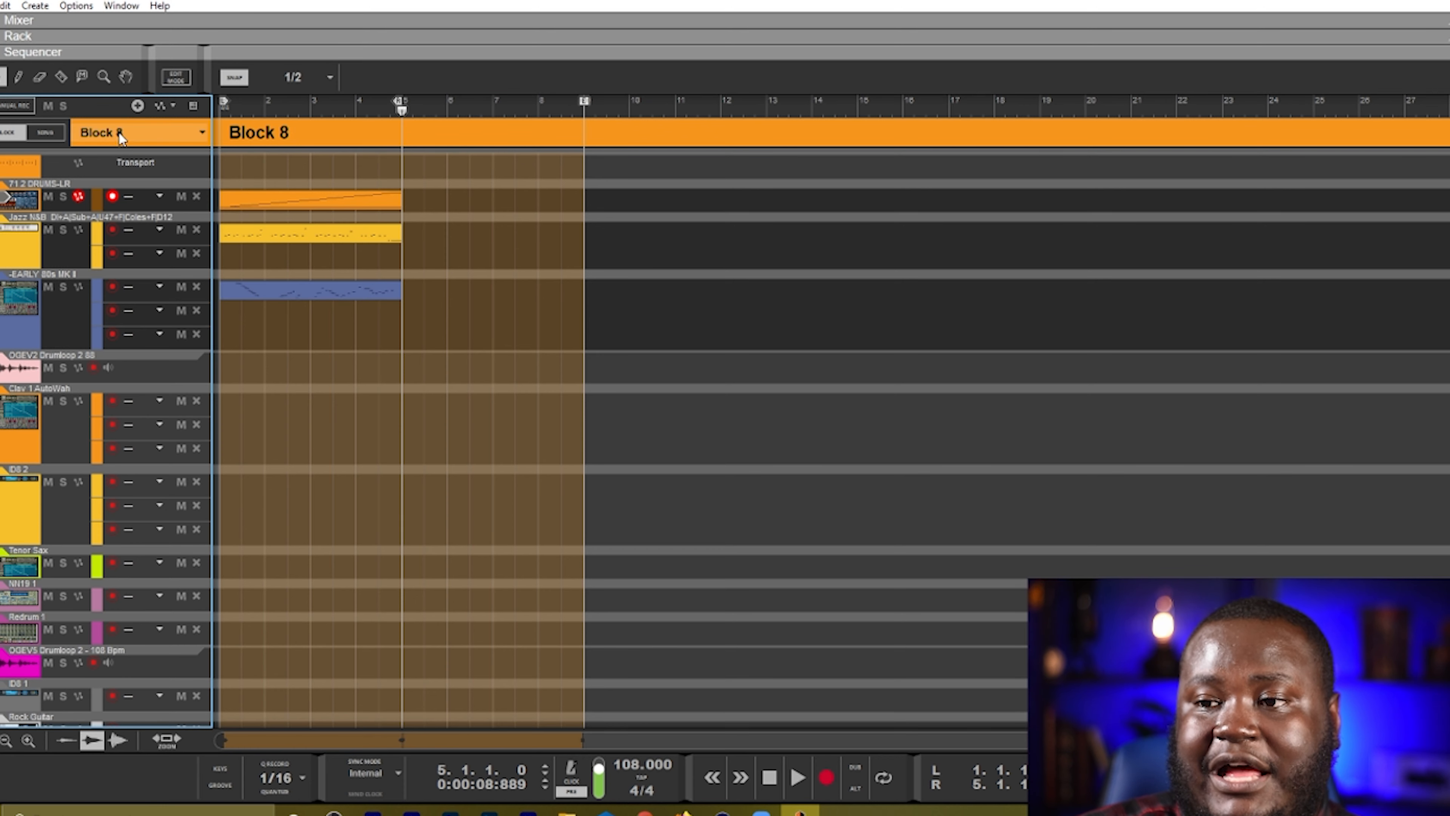
# Rename Block 8 as "Intro Version 2".
pyautogui.doubleClick(245, 135)
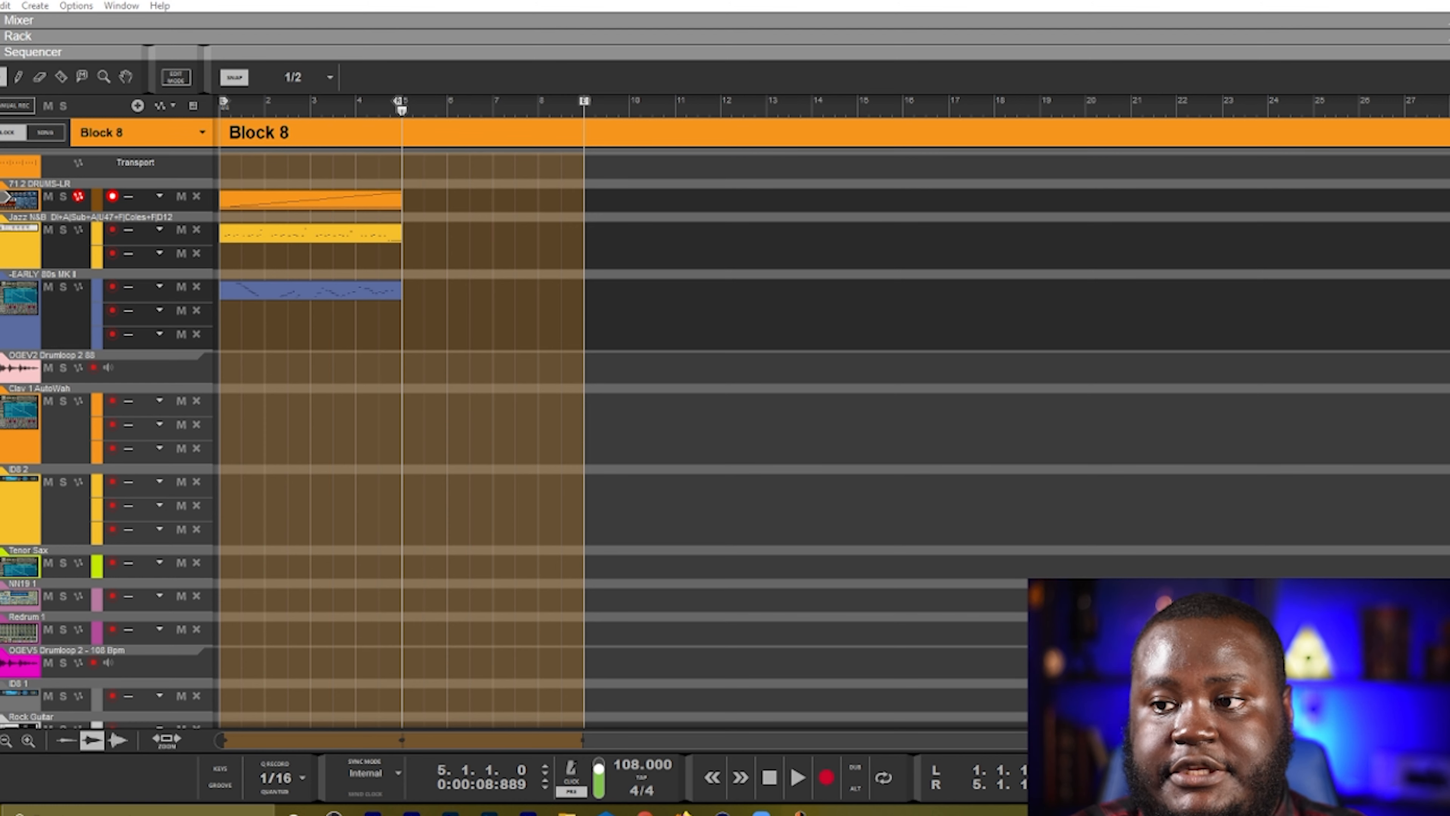
pyautogui.write('Intro Version 2')
pyautogui.press('Return')
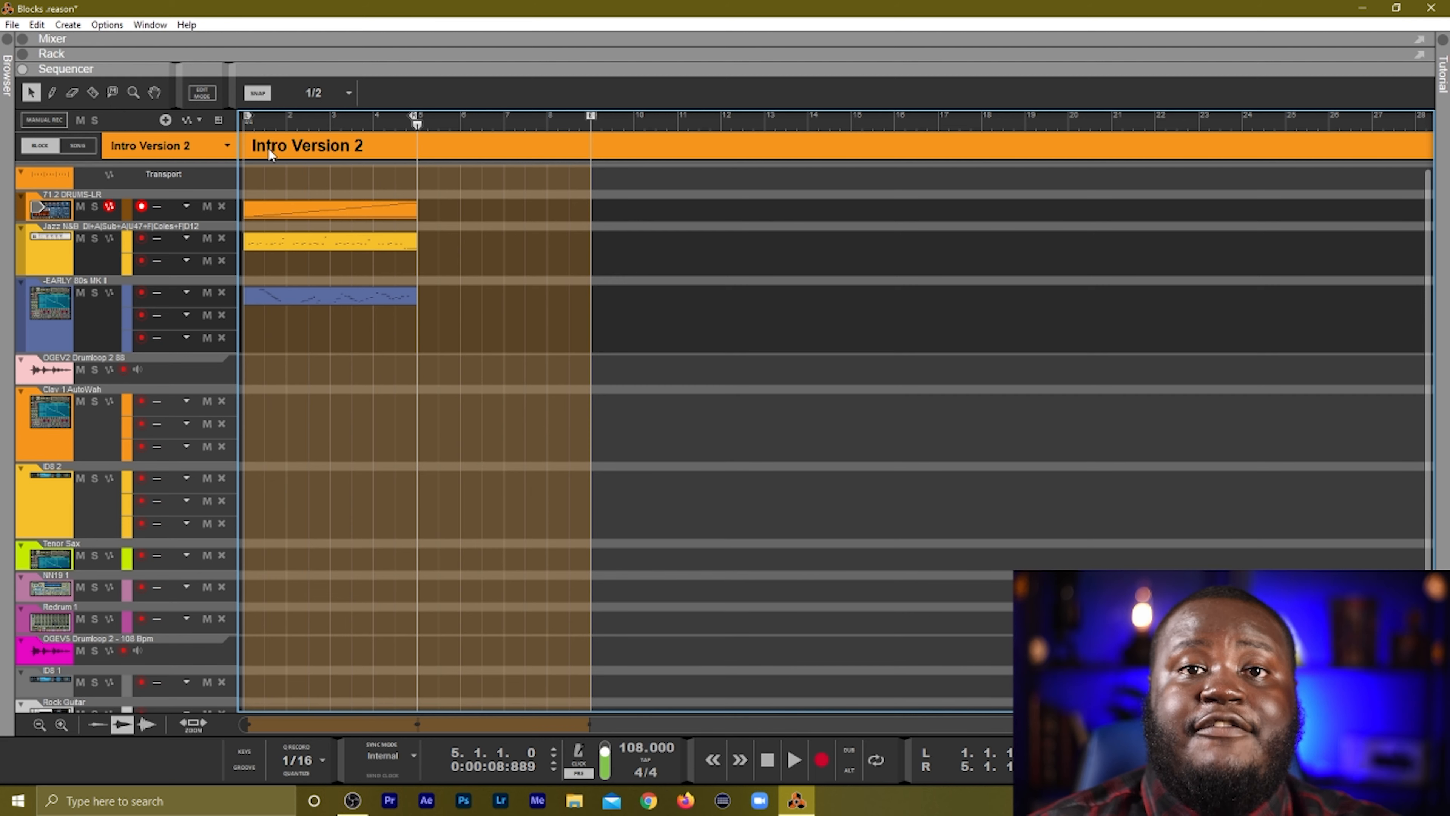
# Play Intro Version 2 and delete its clip on the EARLY 80s MK II track.
pyautogui.press('space')
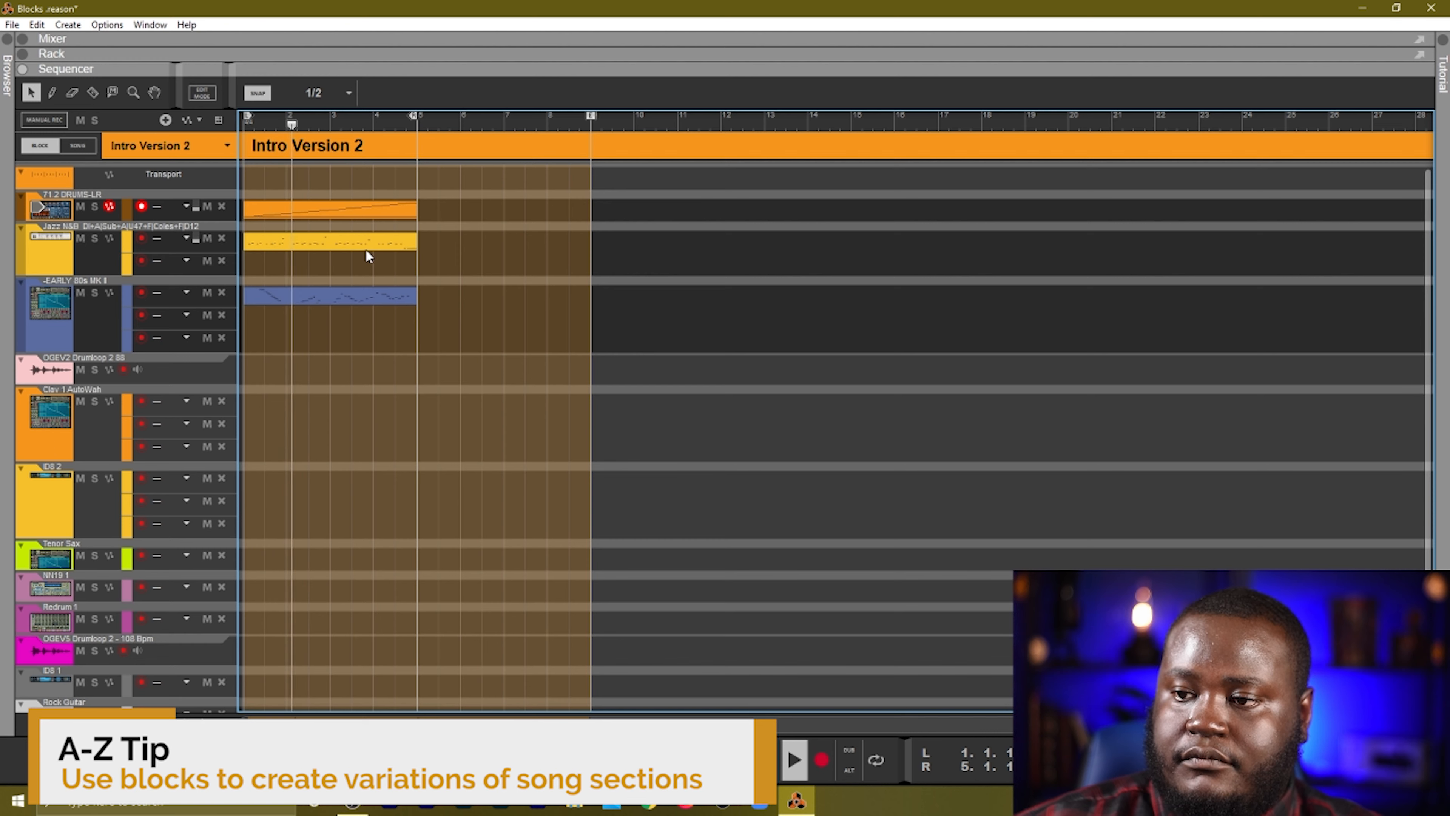
pyautogui.click(400, 296)
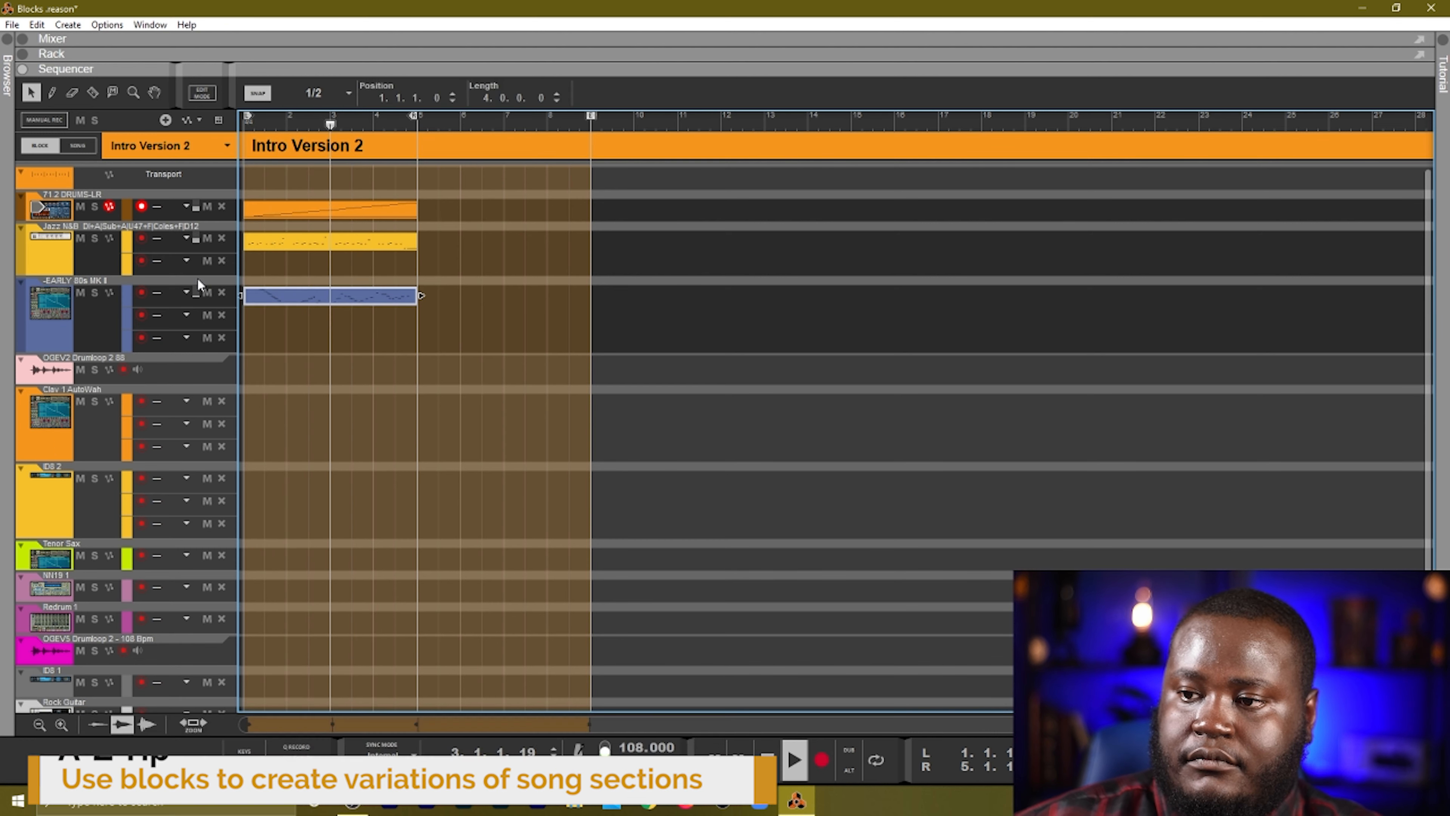
pyautogui.press('Delete')
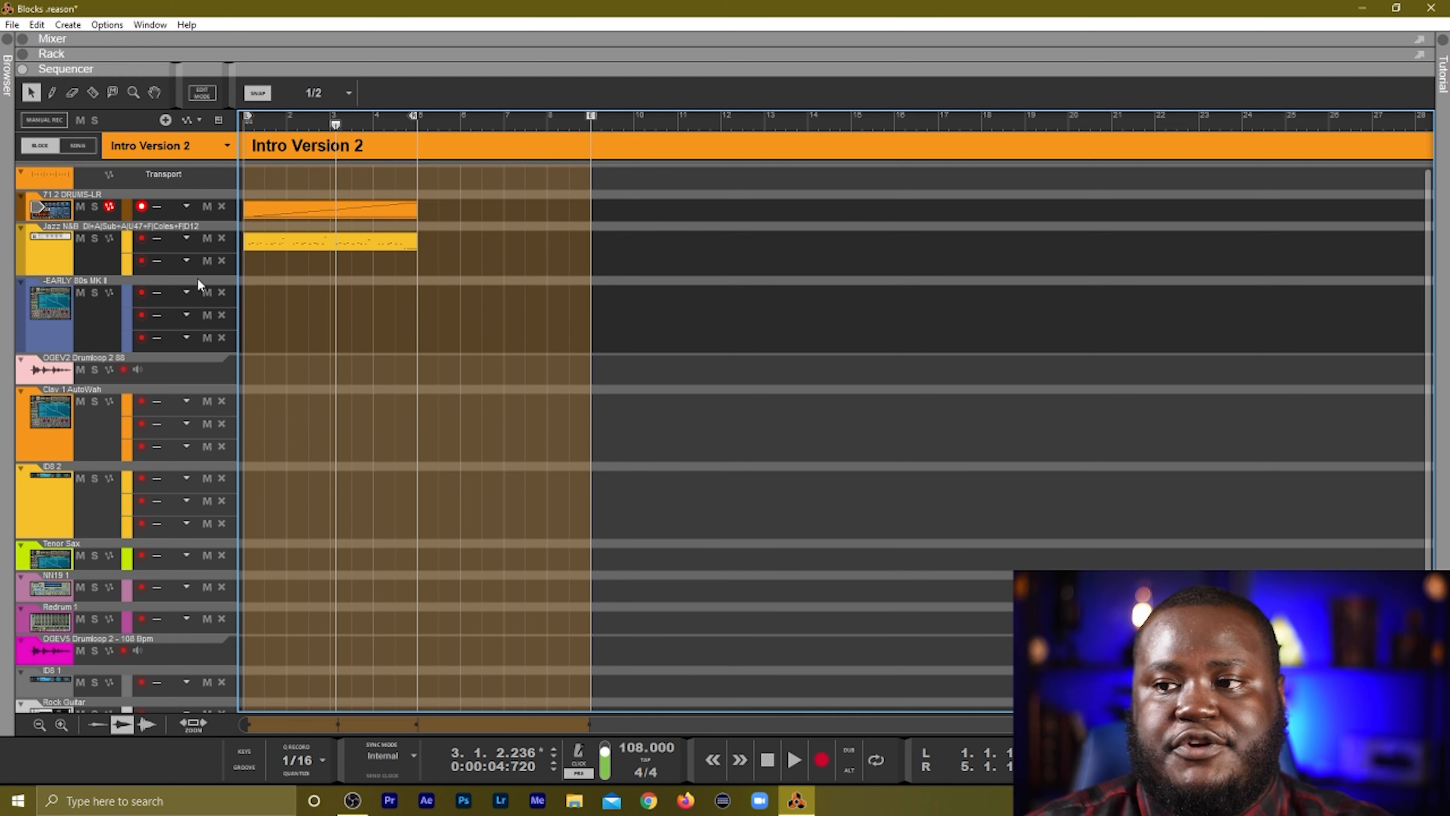
# Open the drum clip in edit mode, leave the editor, and return to the Song view.
pyautogui.hotkey('ctrl', 'e')
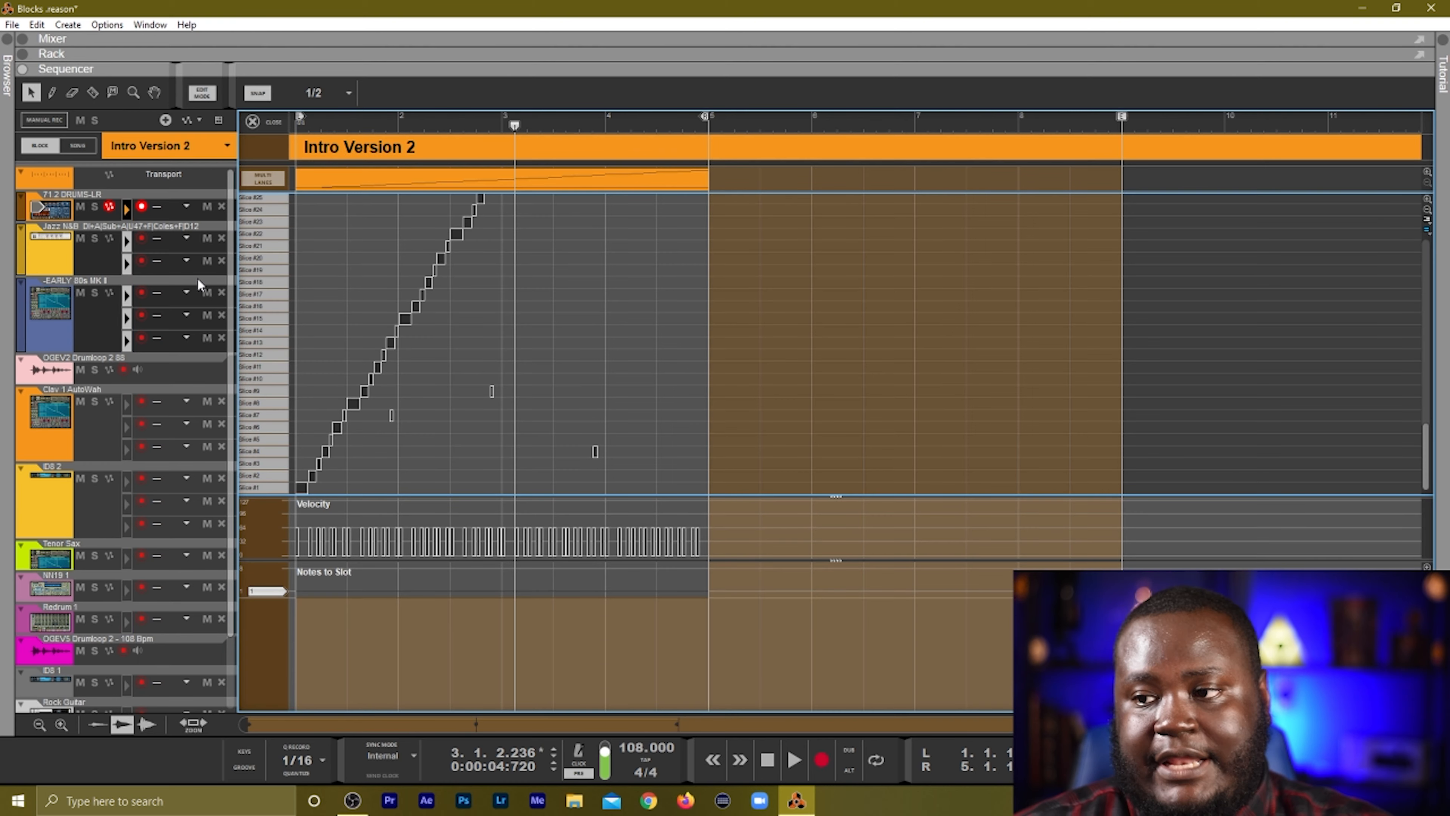
pyautogui.press('Escape')
pyautogui.press('Escape')
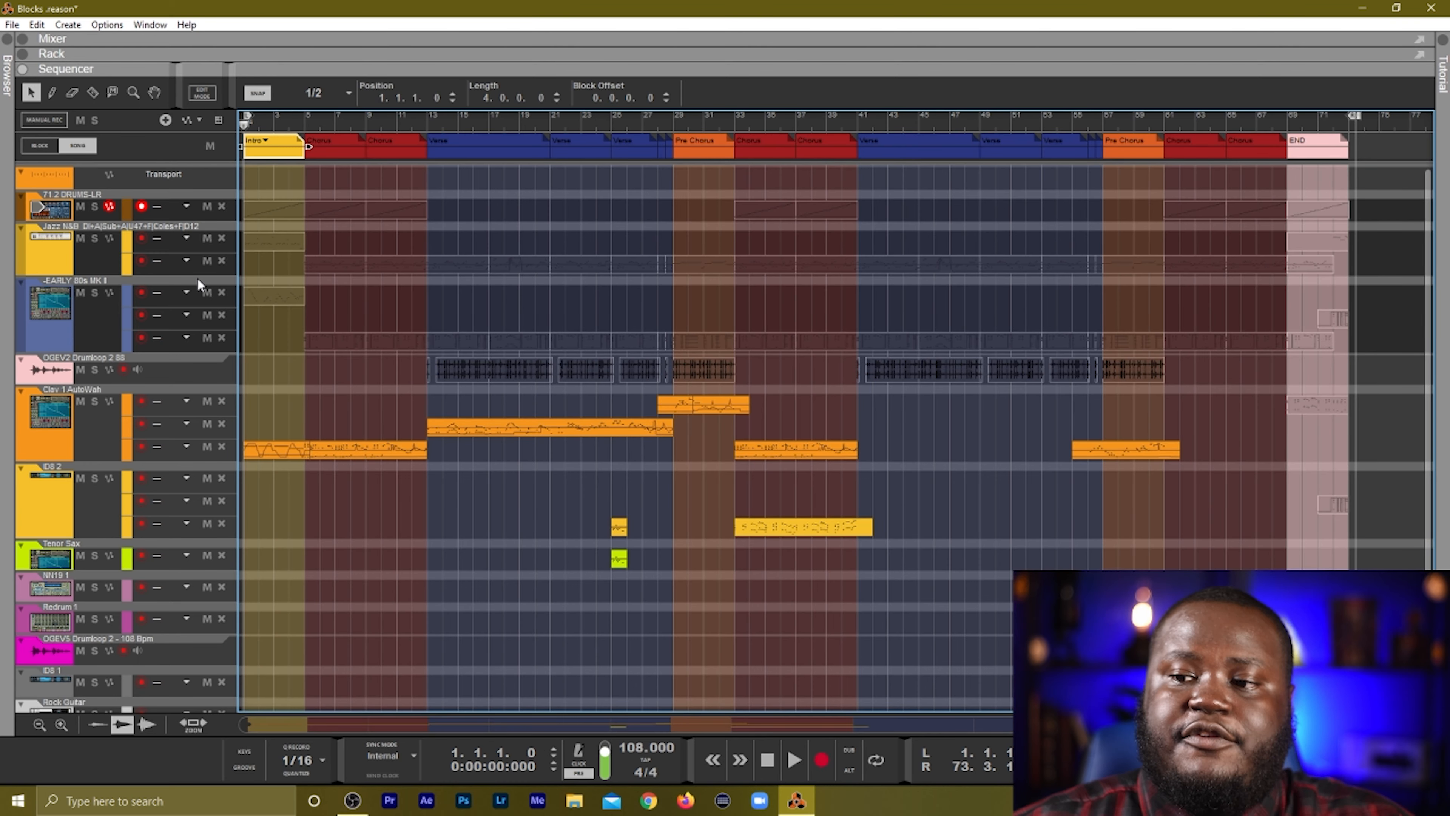
# Play the opening of the song with the original Intro block, stop, and return the playhead to bar 1.
pyautogui.press('space')
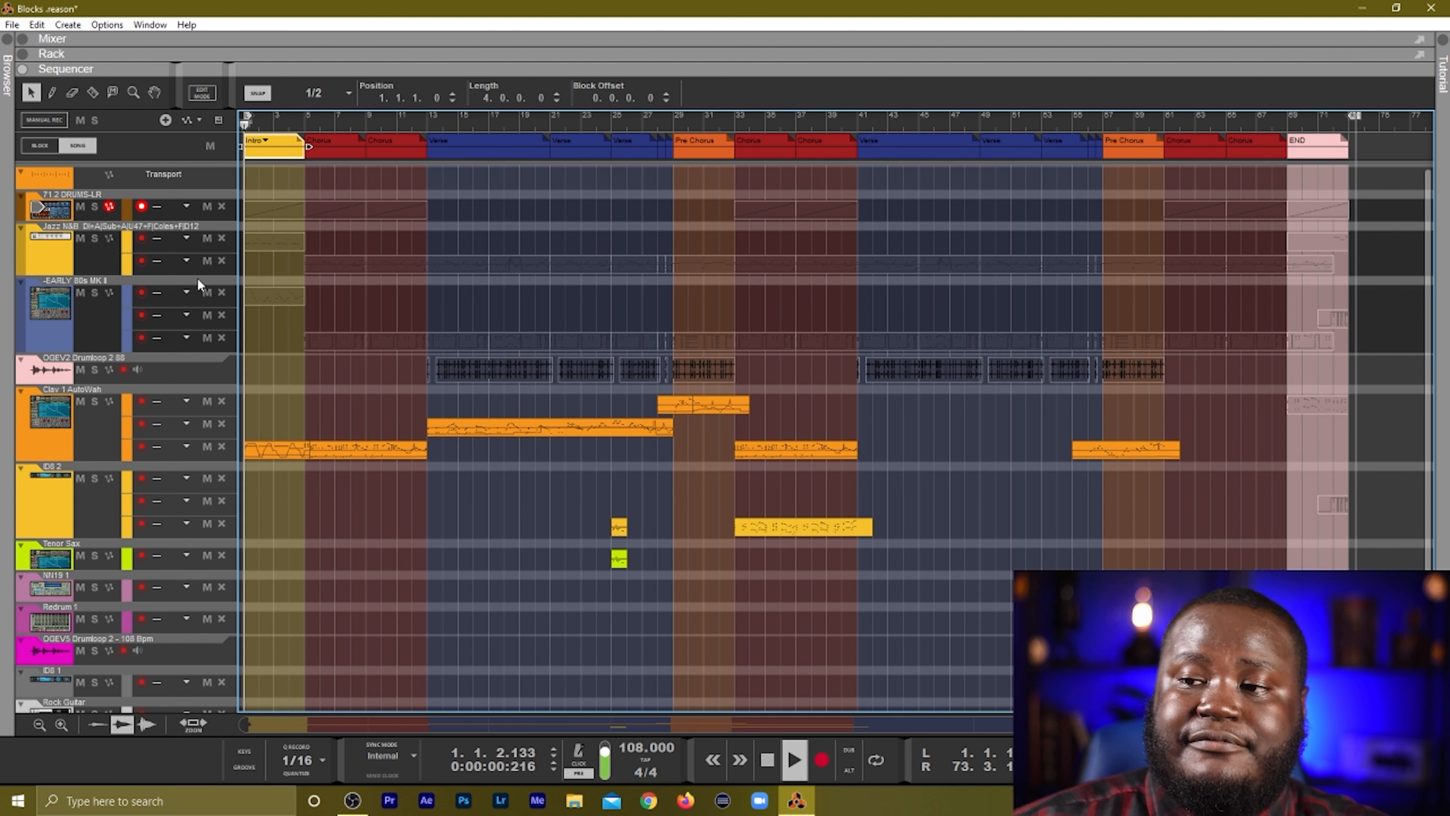
pyautogui.press('space')
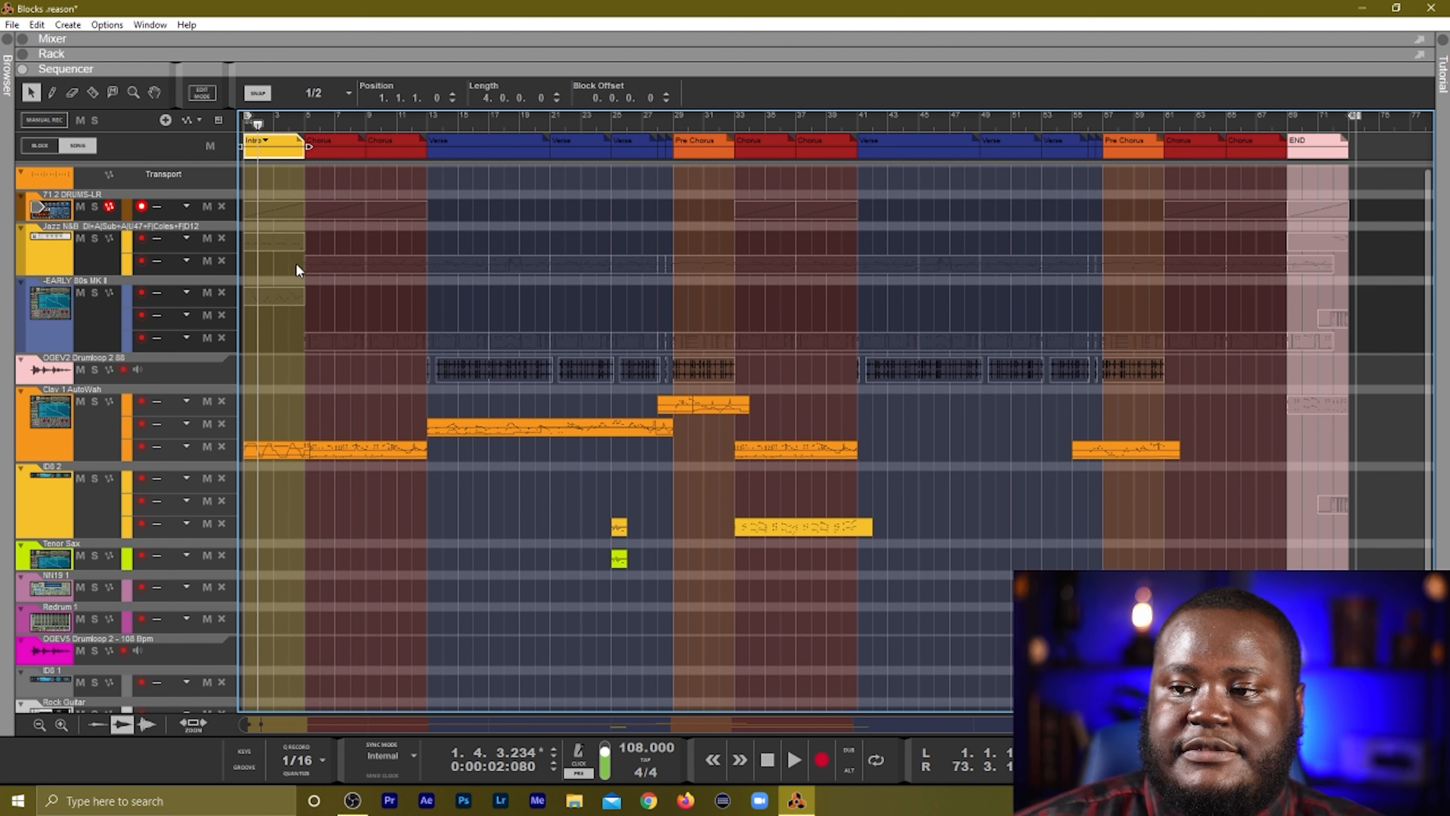
pyautogui.click(473, 248)
pyautogui.moveTo(259, 125); pyautogui.dragTo(166, 114)
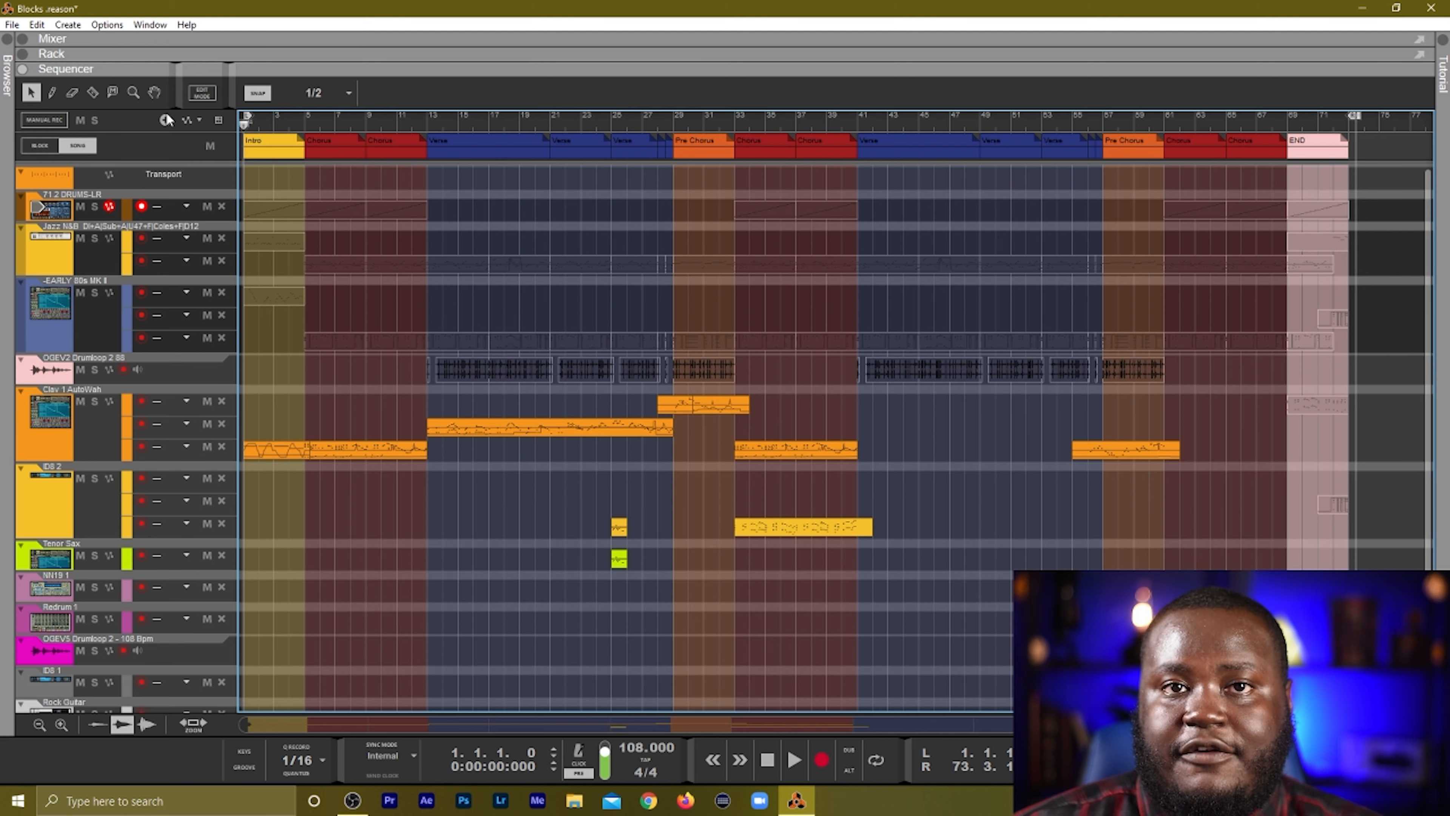
# Switch the song's first block from Intro to Intro Version 2 and play it into the Chorus.
pyautogui.click(258, 144)
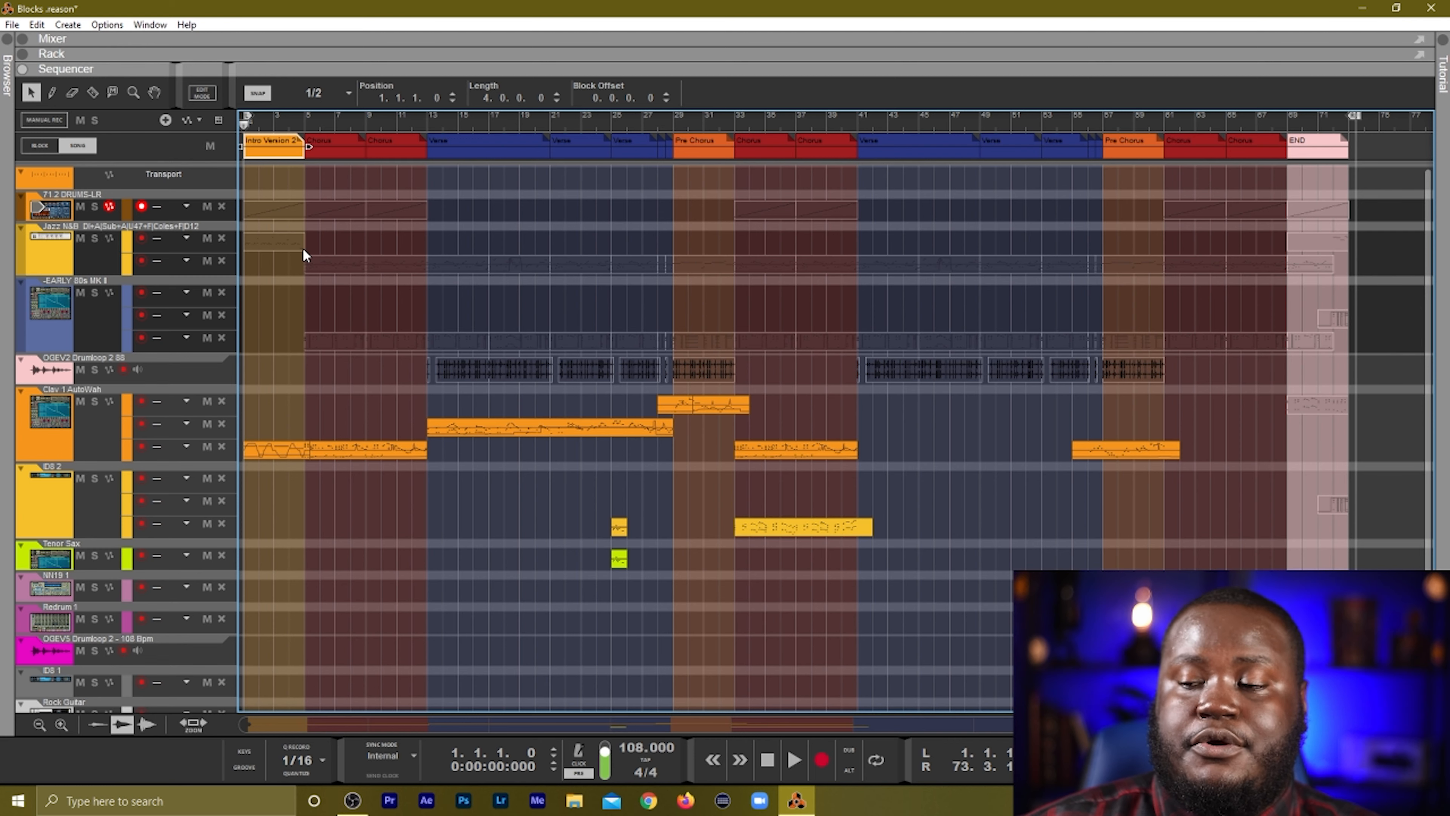
pyautogui.press('space')
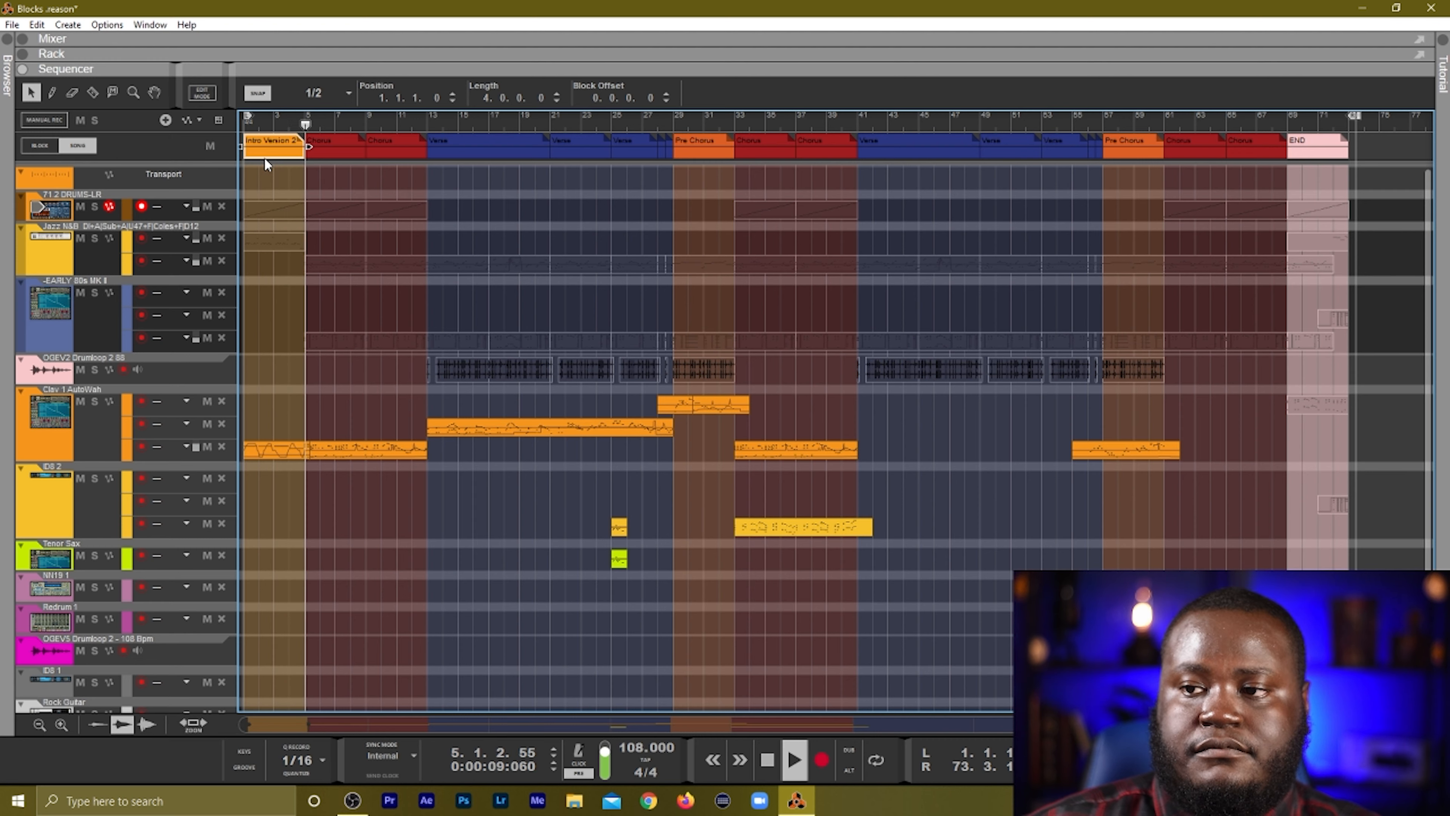
pyautogui.press('space')
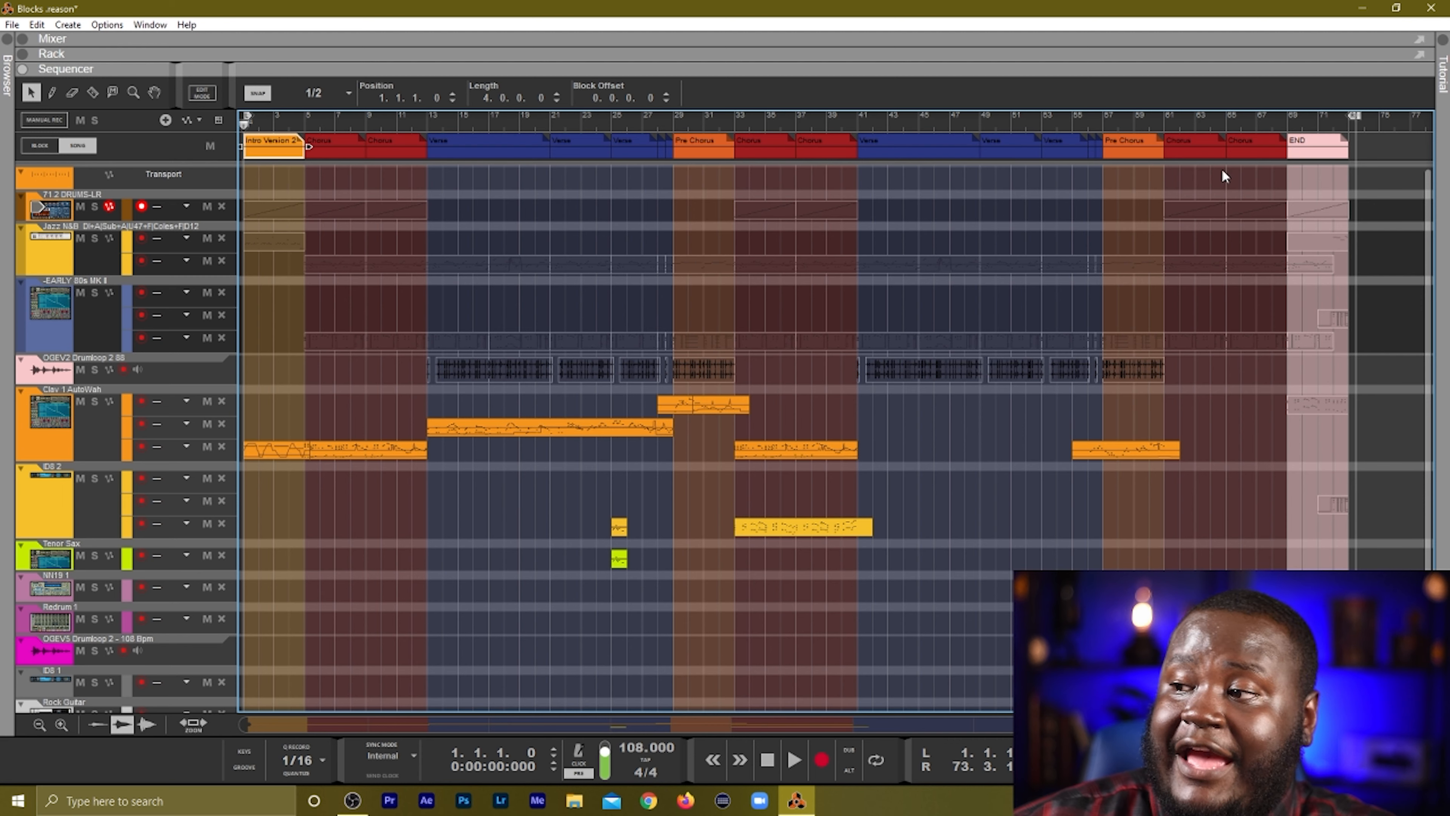
# Select all blocks from Intro Version 2 to END, clear the selection, and select only the Intro Version 2 block.
pyautogui.moveTo(1370, 138); pyautogui.dragTo(245, 143)
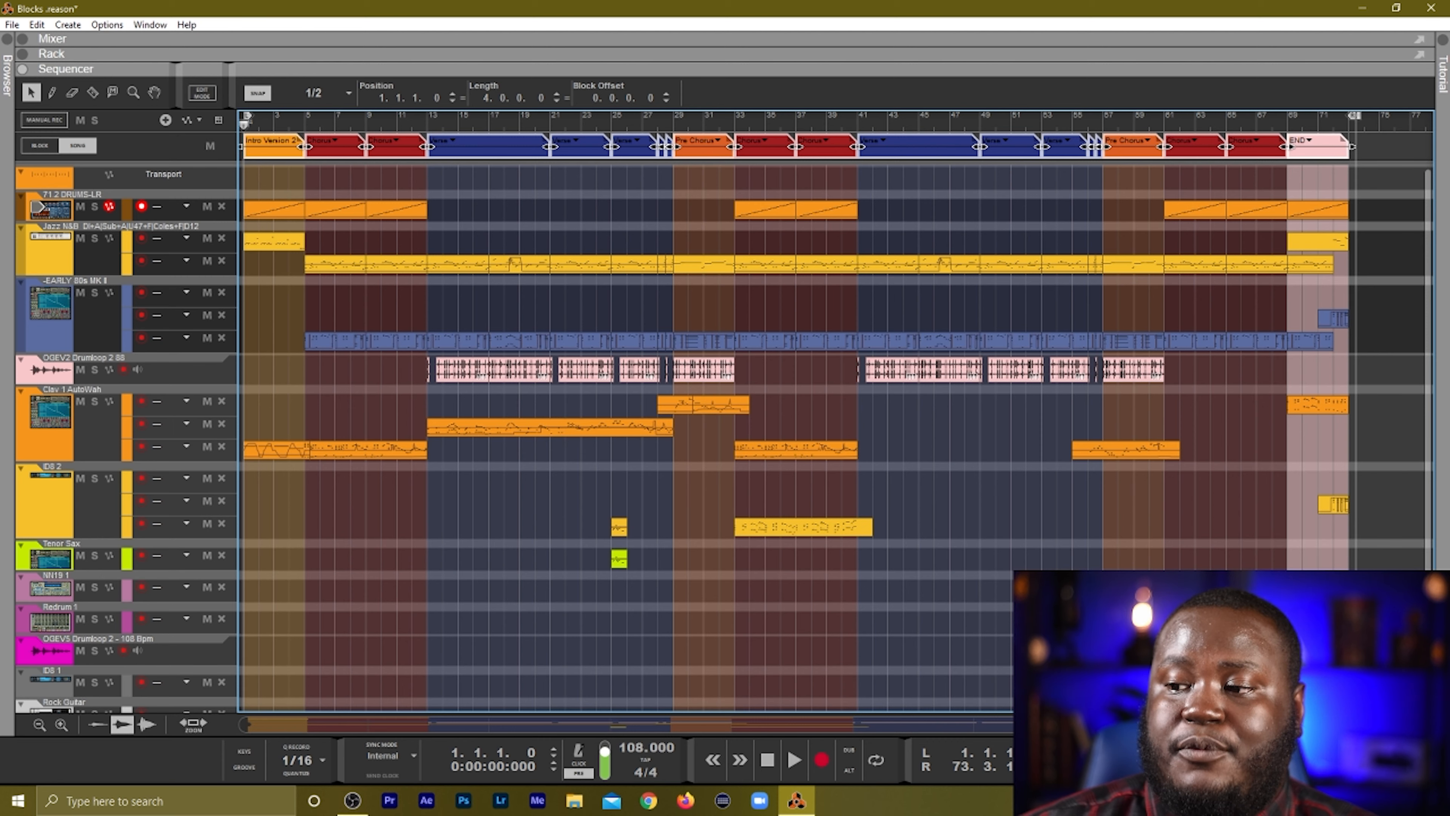
pyautogui.moveTo(1406, 698); pyautogui.dragTo(32, 226)
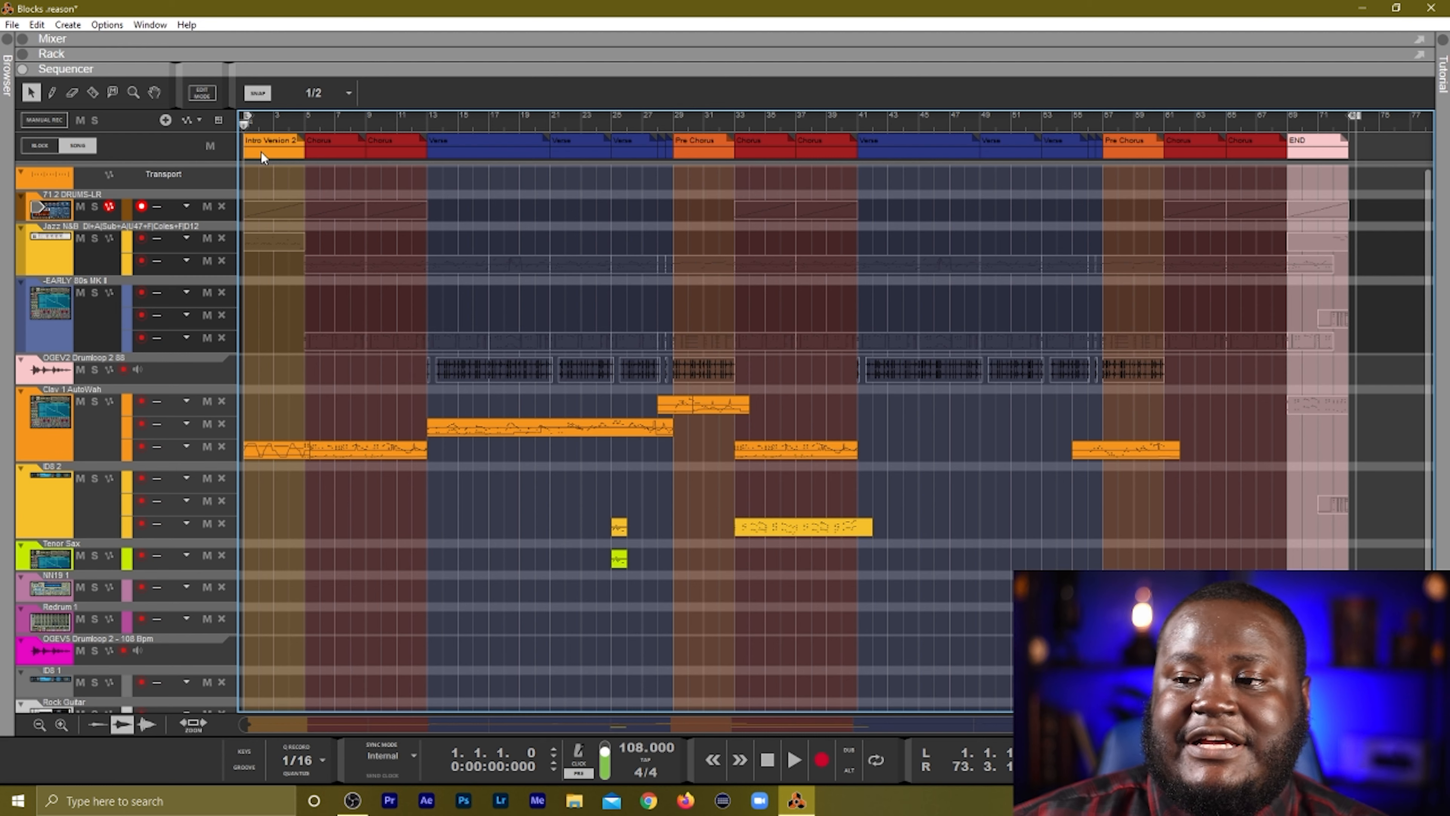
pyautogui.click(260, 150)
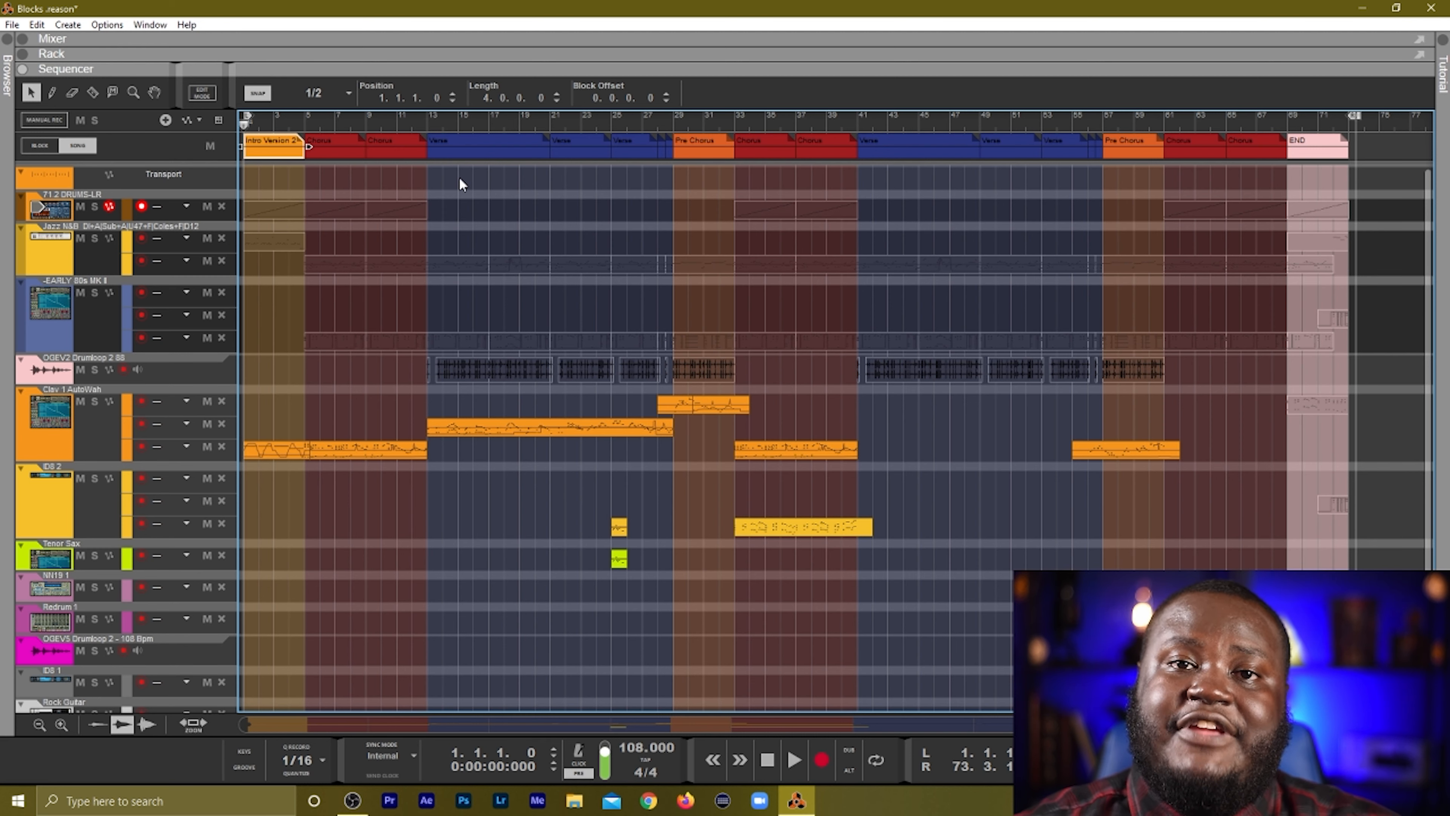
# Play the song from bar 33 through the Chorus into the following Verse while viewing all tracks, and stop playback.
pyautogui.click(736, 118)
pyautogui.press('space')
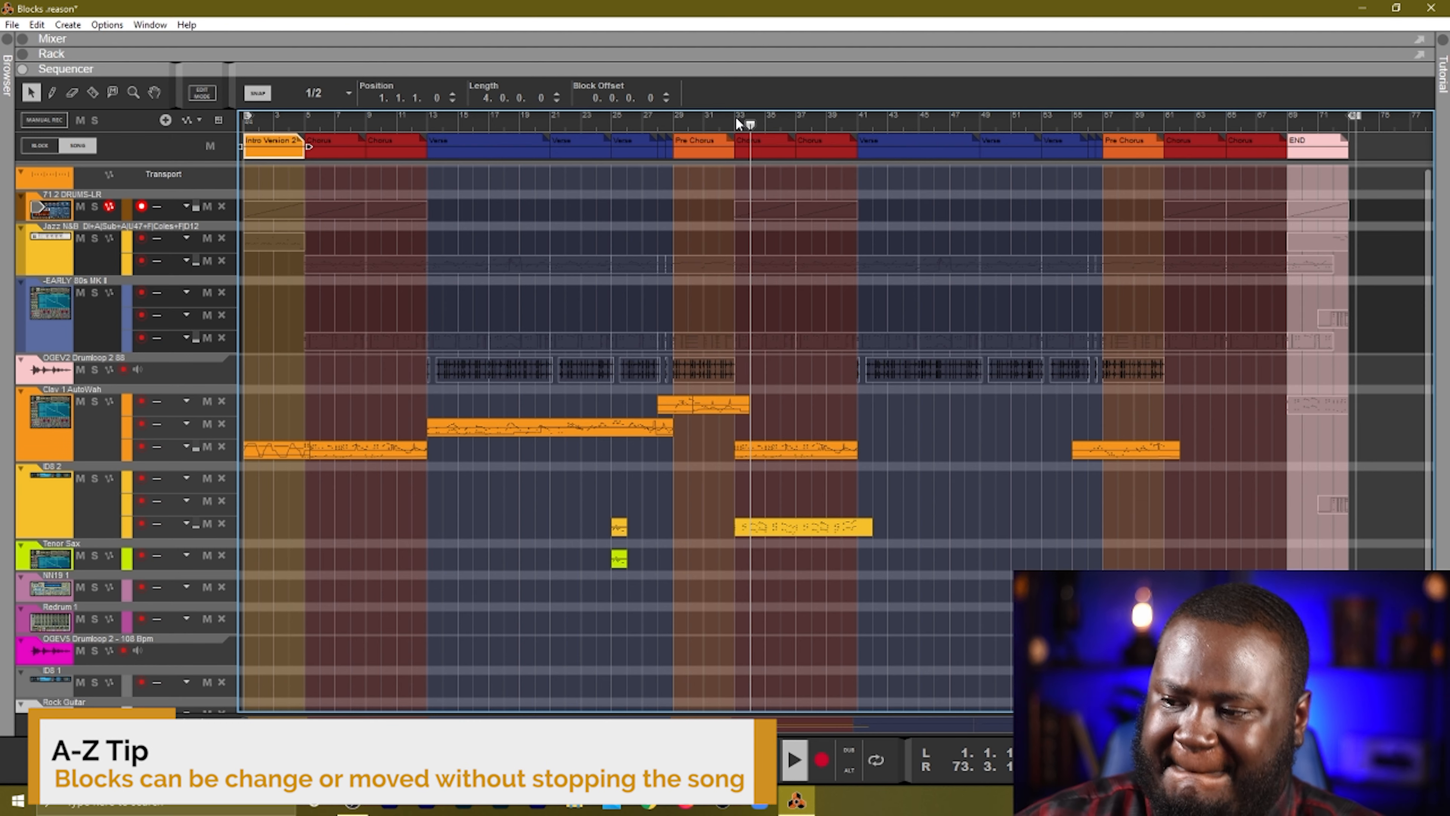
pyautogui.scroll(-3, 754, 319)
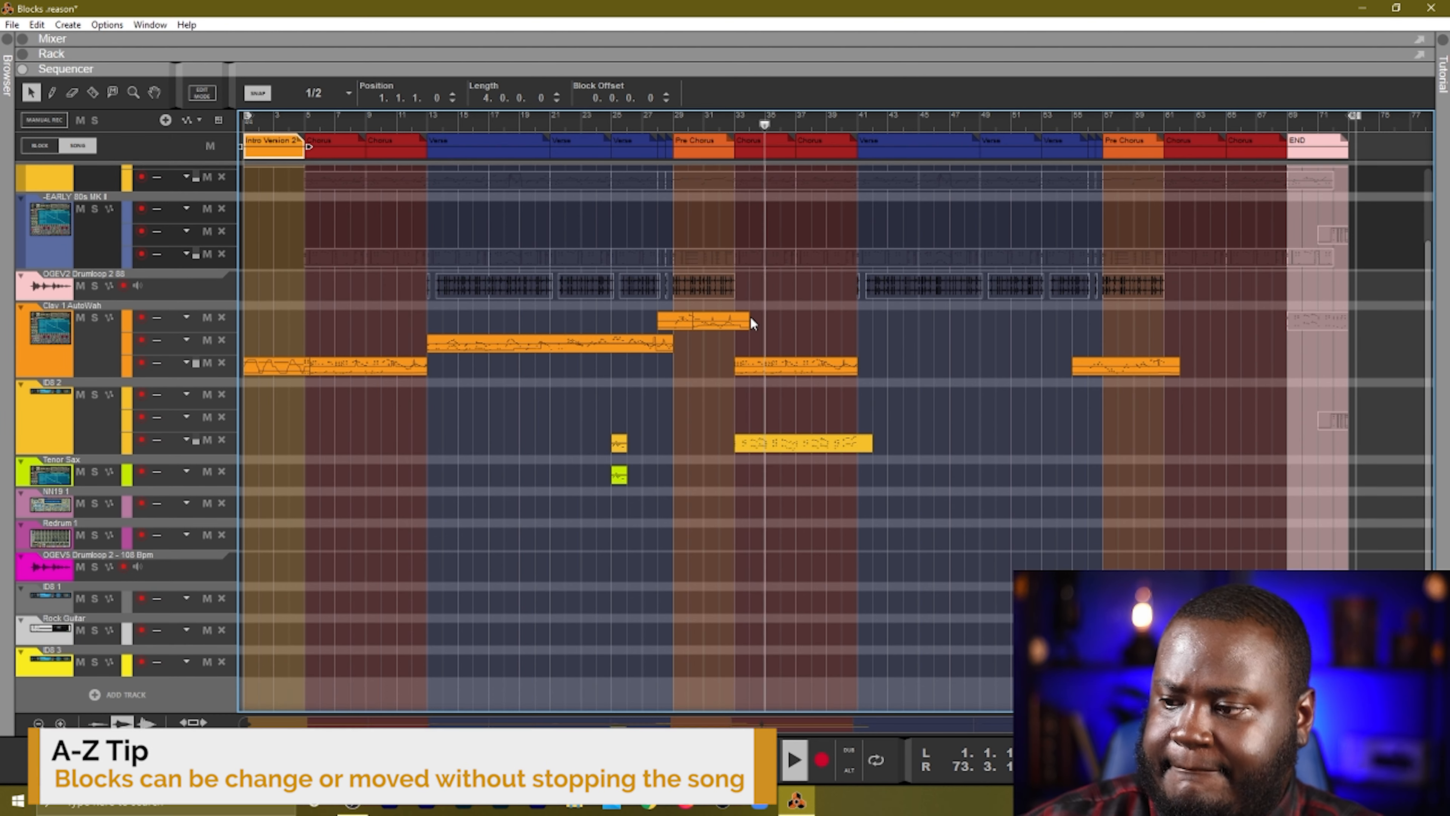
pyautogui.scroll(3, 729, 333)
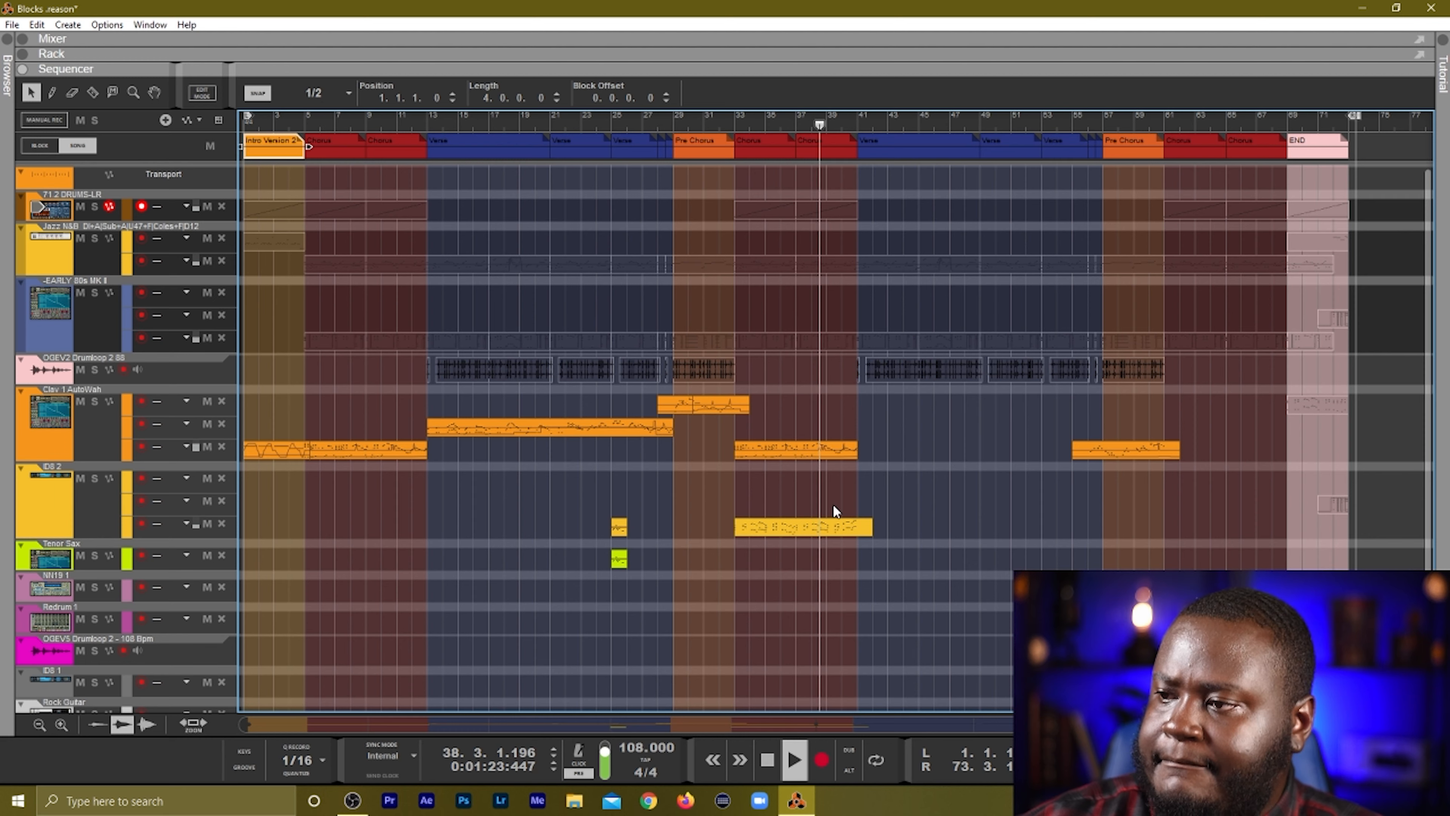
pyautogui.scroll(-3, 833, 504)
pyautogui.scroll(3, 833, 510)
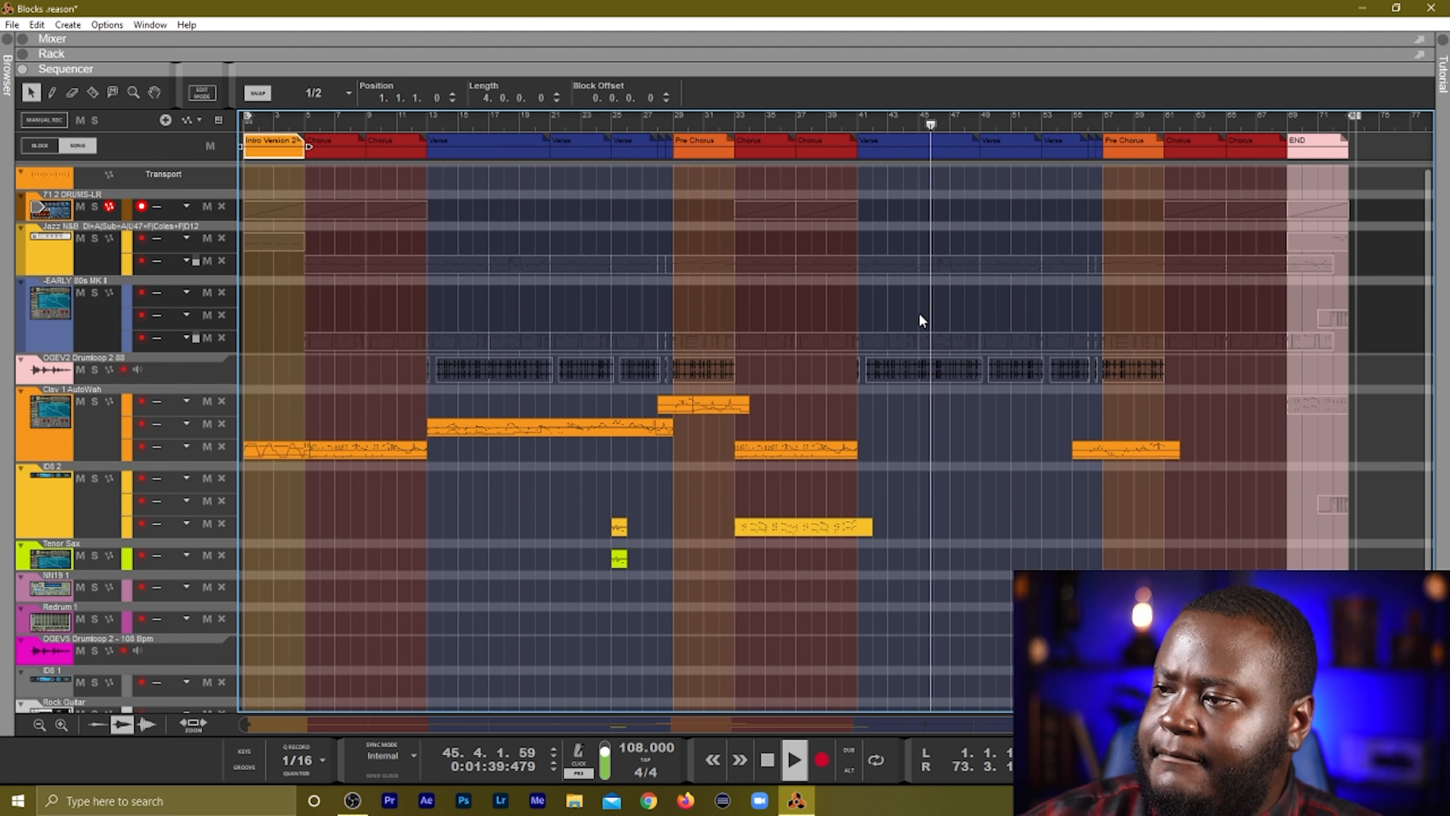
pyautogui.press('space')
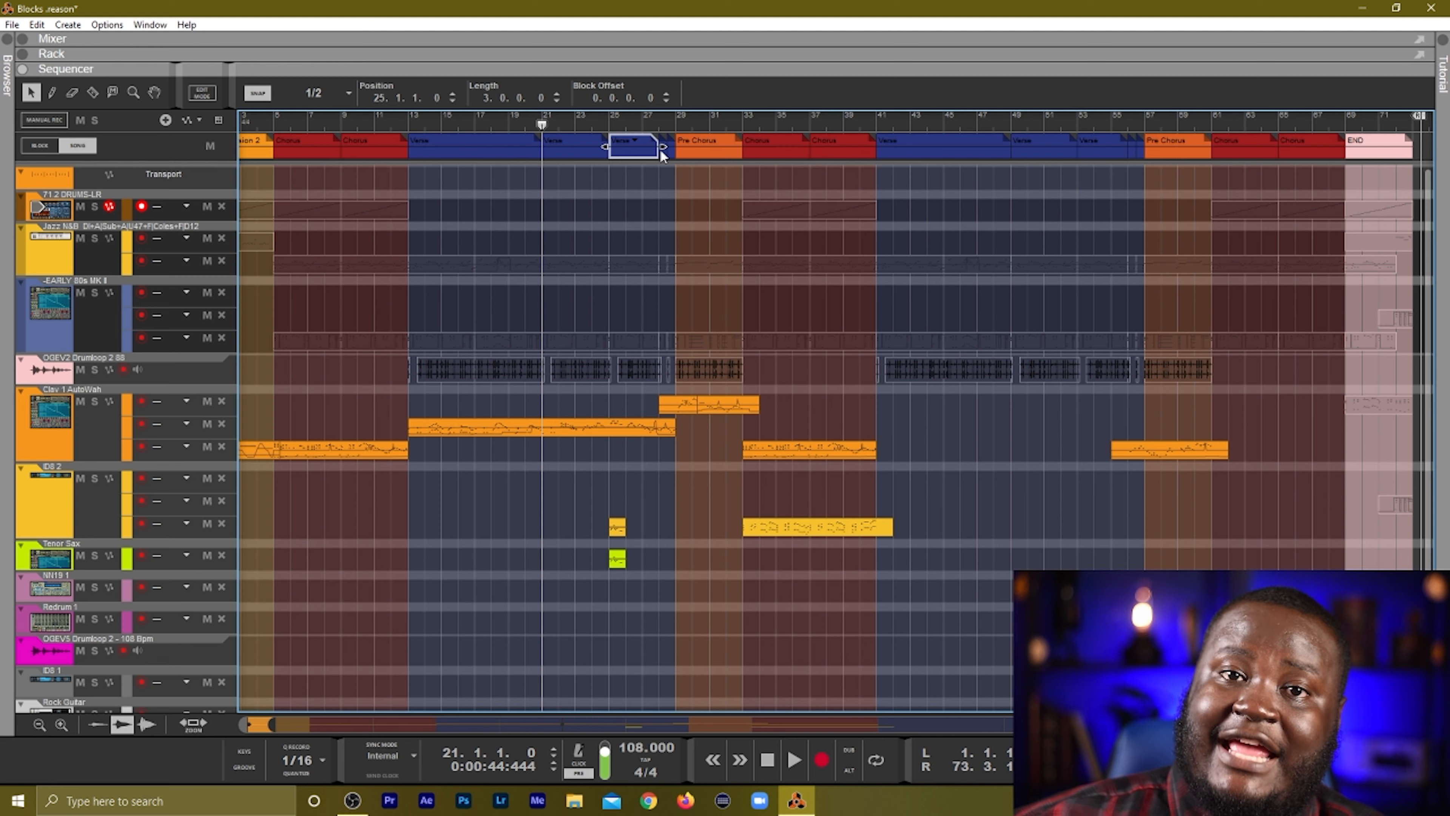
# Play the Verse from bar 25 up to the Pre Chorus, stop playback, and move the playhead to bar 28.
pyautogui.moveTo(600, 120); pyautogui.dragTo(608, 120)
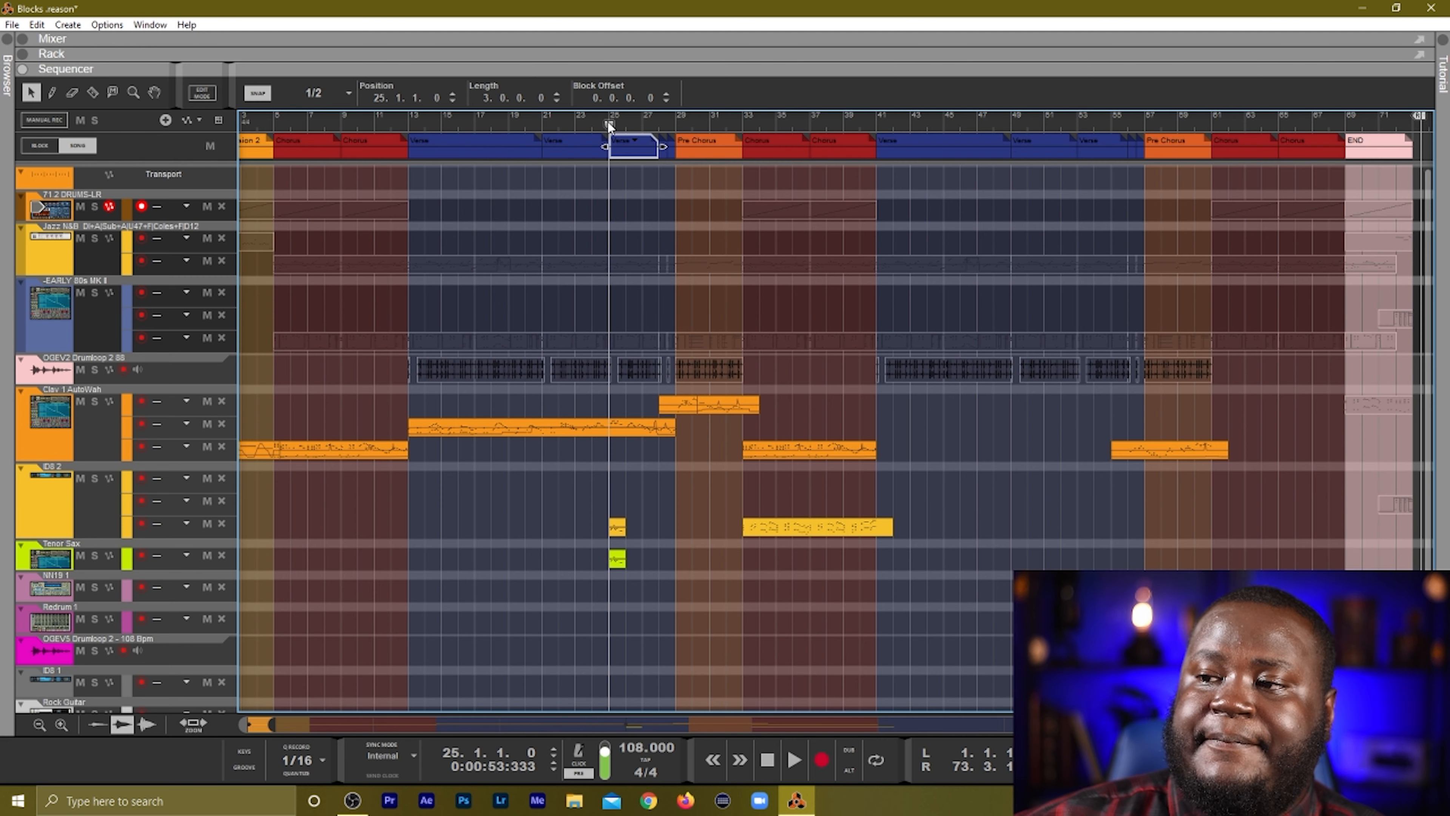
pyautogui.press('space')
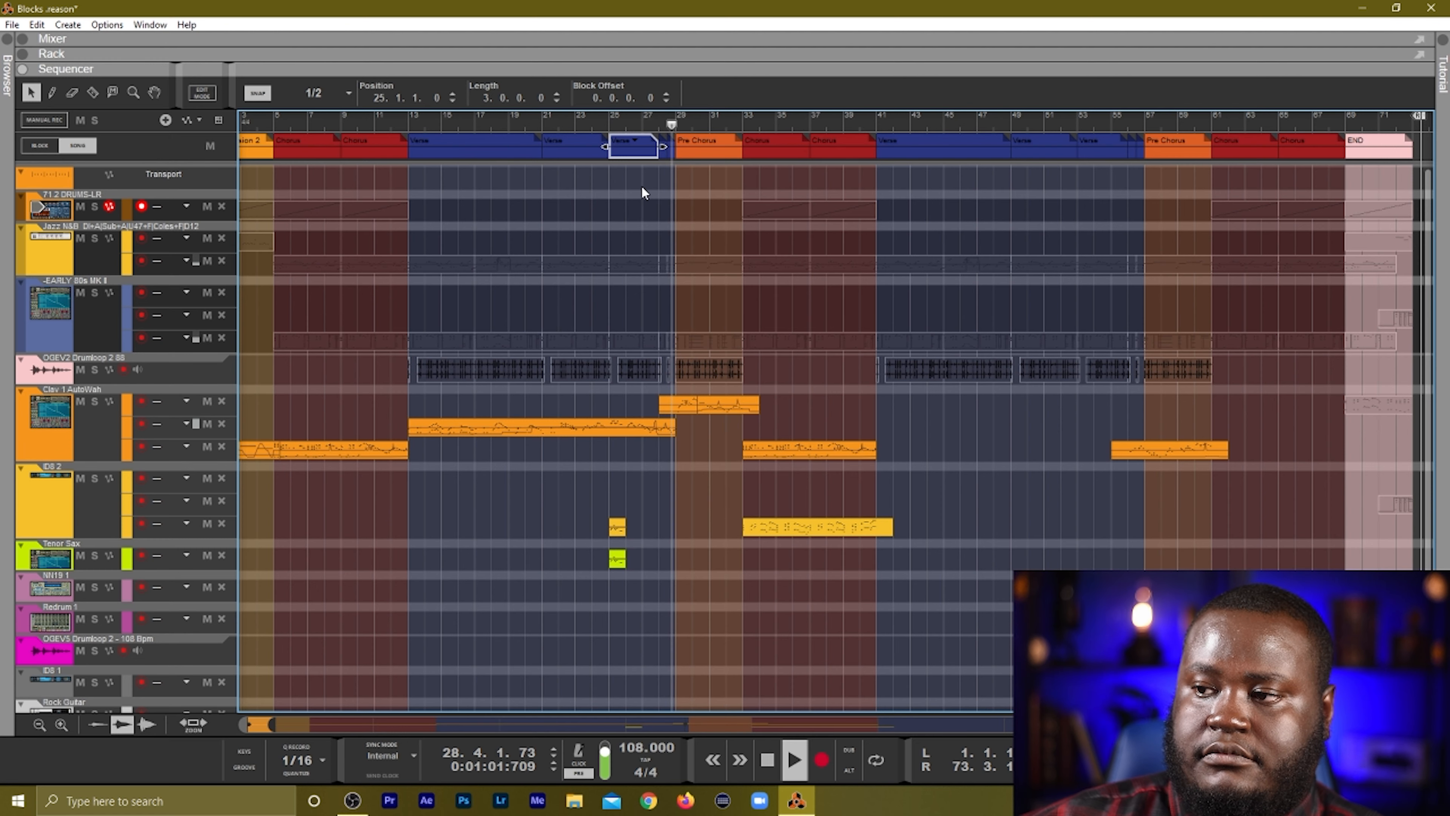
pyautogui.press('space')
pyautogui.click(658, 123)
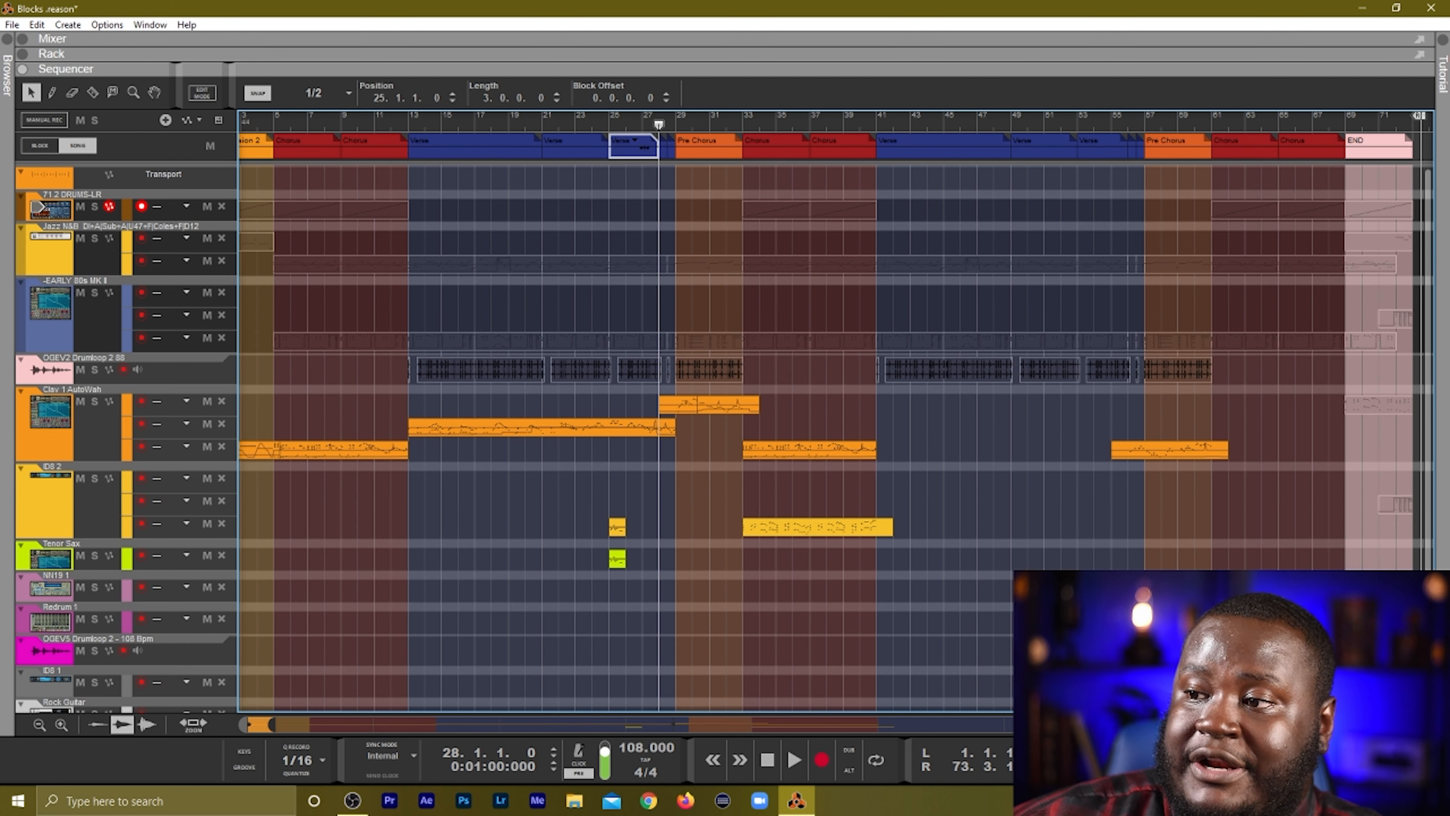
pyautogui.moveTo(663, 147)
pyautogui.mouseDown()
pyautogui.moveTo(613, 147)
pyautogui.moveTo(659, 147)
pyautogui.mouseUp()
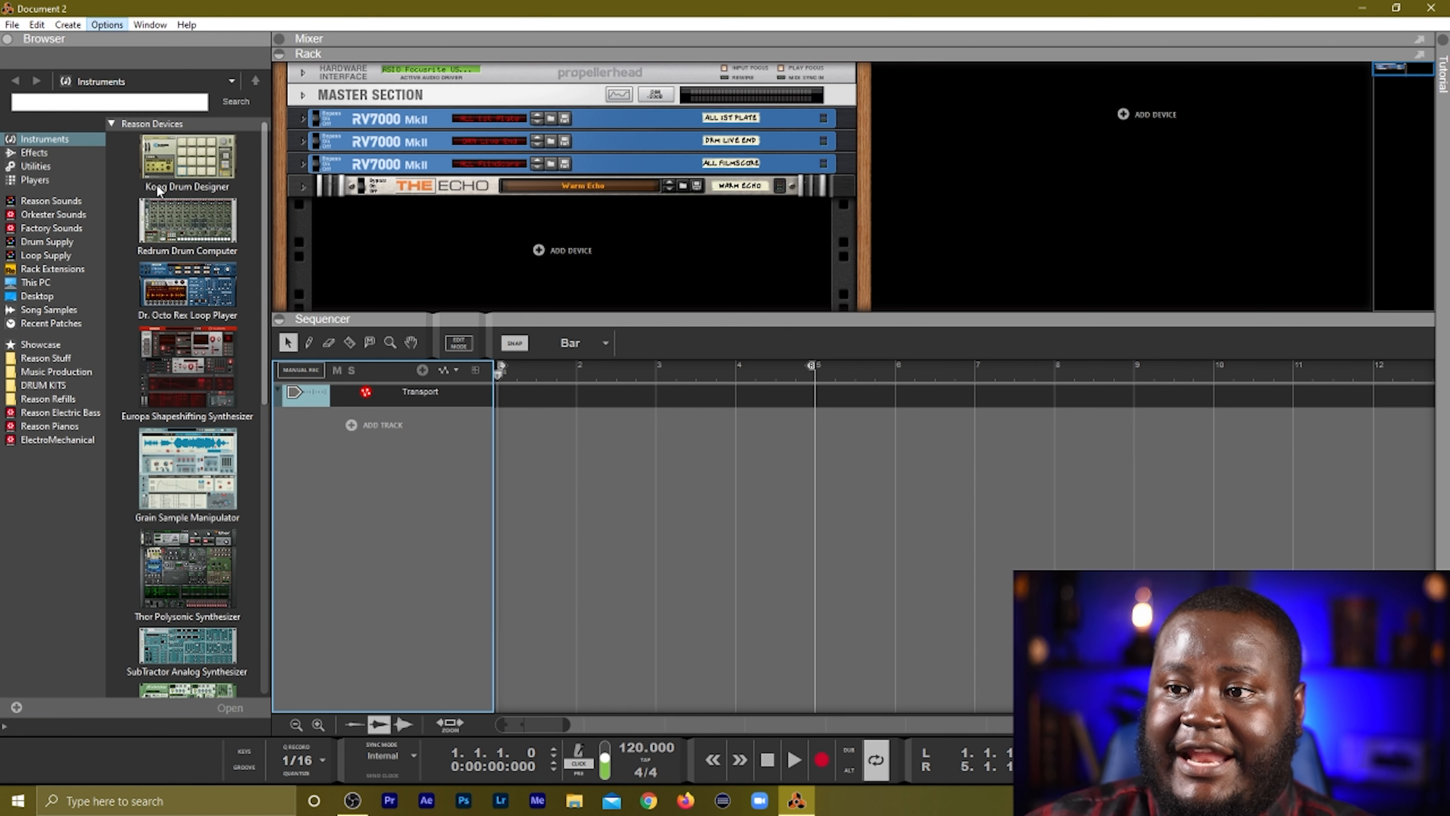
# Enable Blocks in the new empty document, switch to Block view, and maximize the sequencer.
pyautogui.click(145, 419)
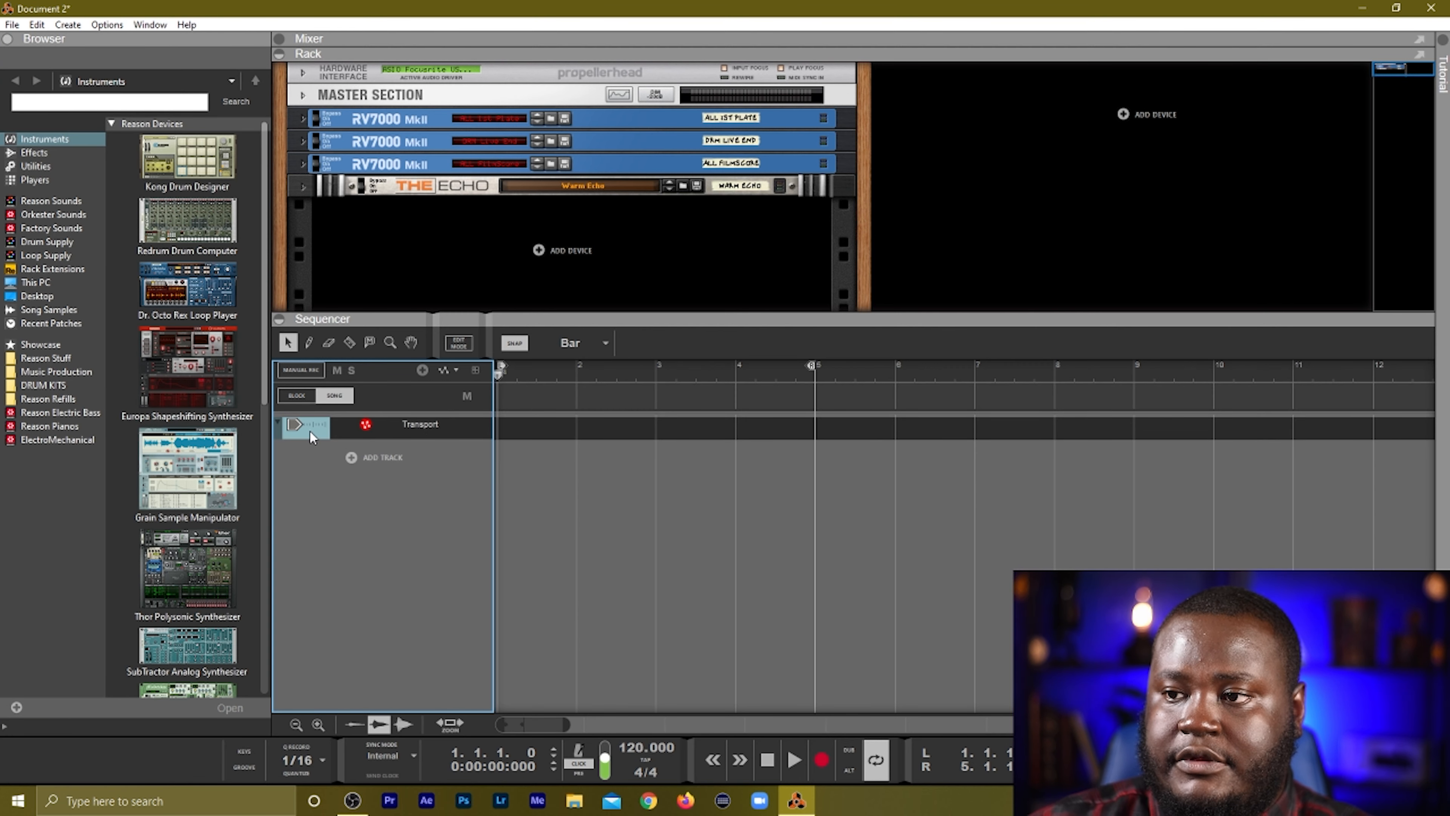
pyautogui.click(296, 395)
pyautogui.press('F6')
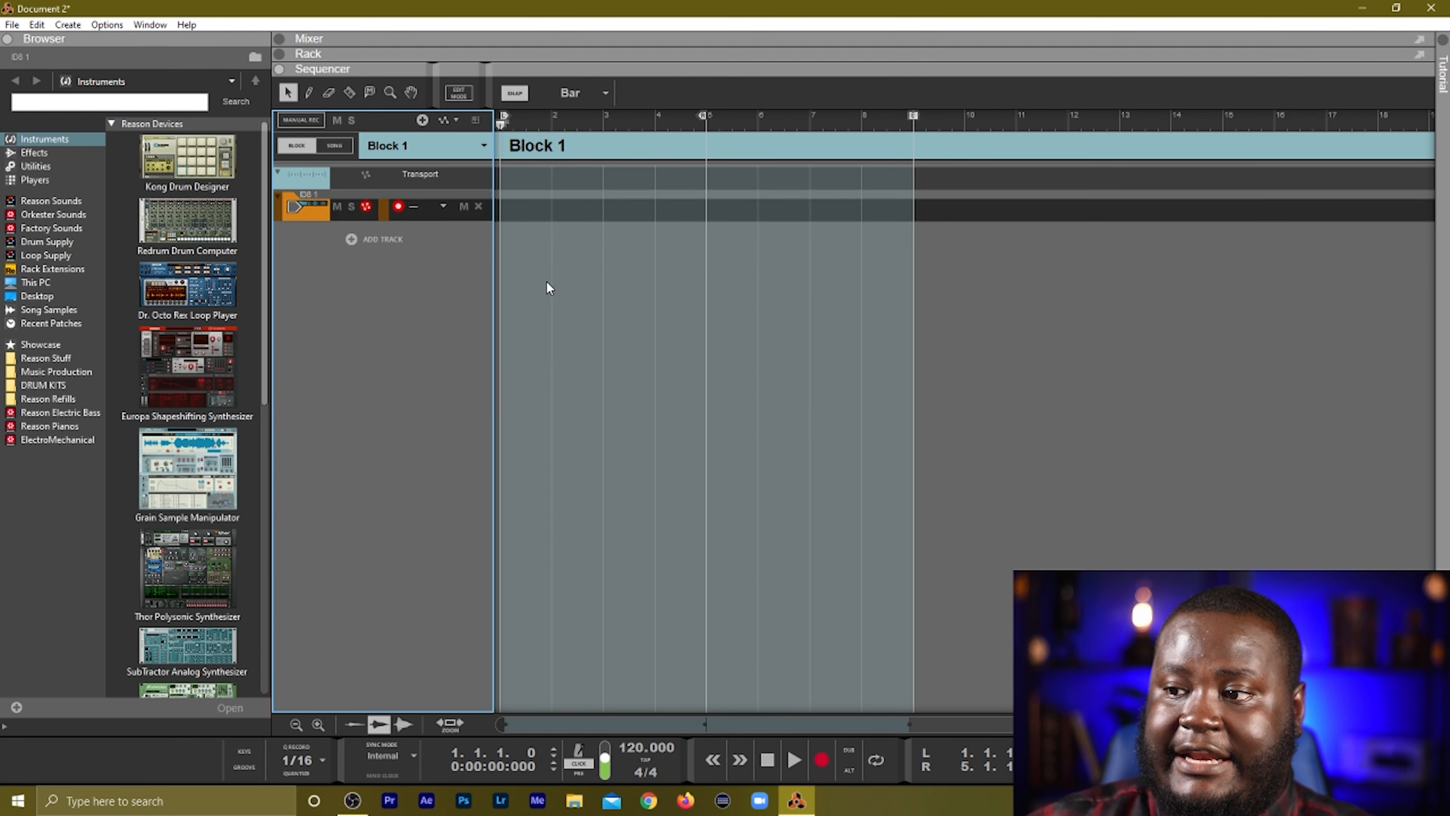
# Rename Block 1 as Drums 1.
pyautogui.click(556, 211)
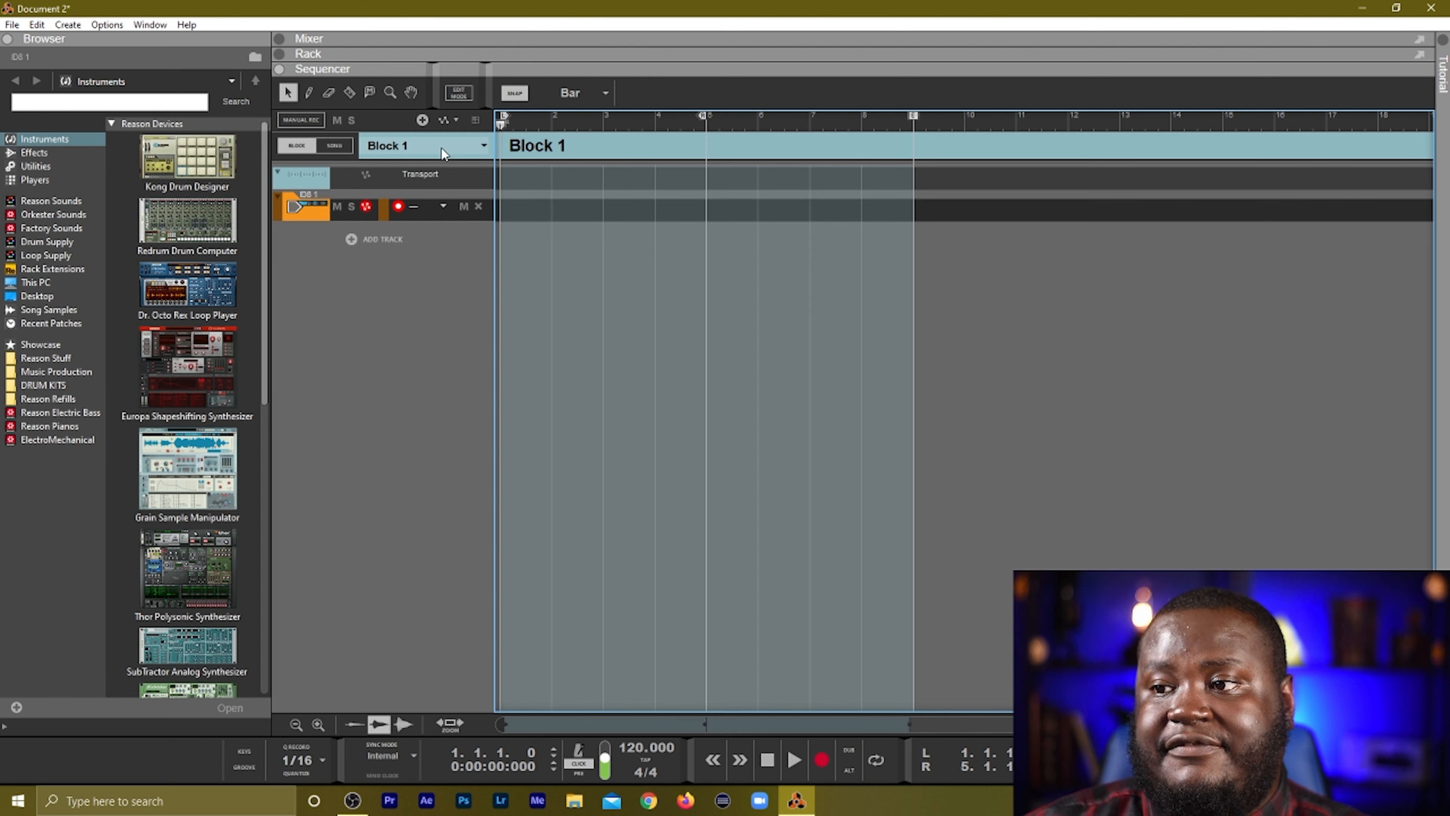
pyautogui.click(402, 145)
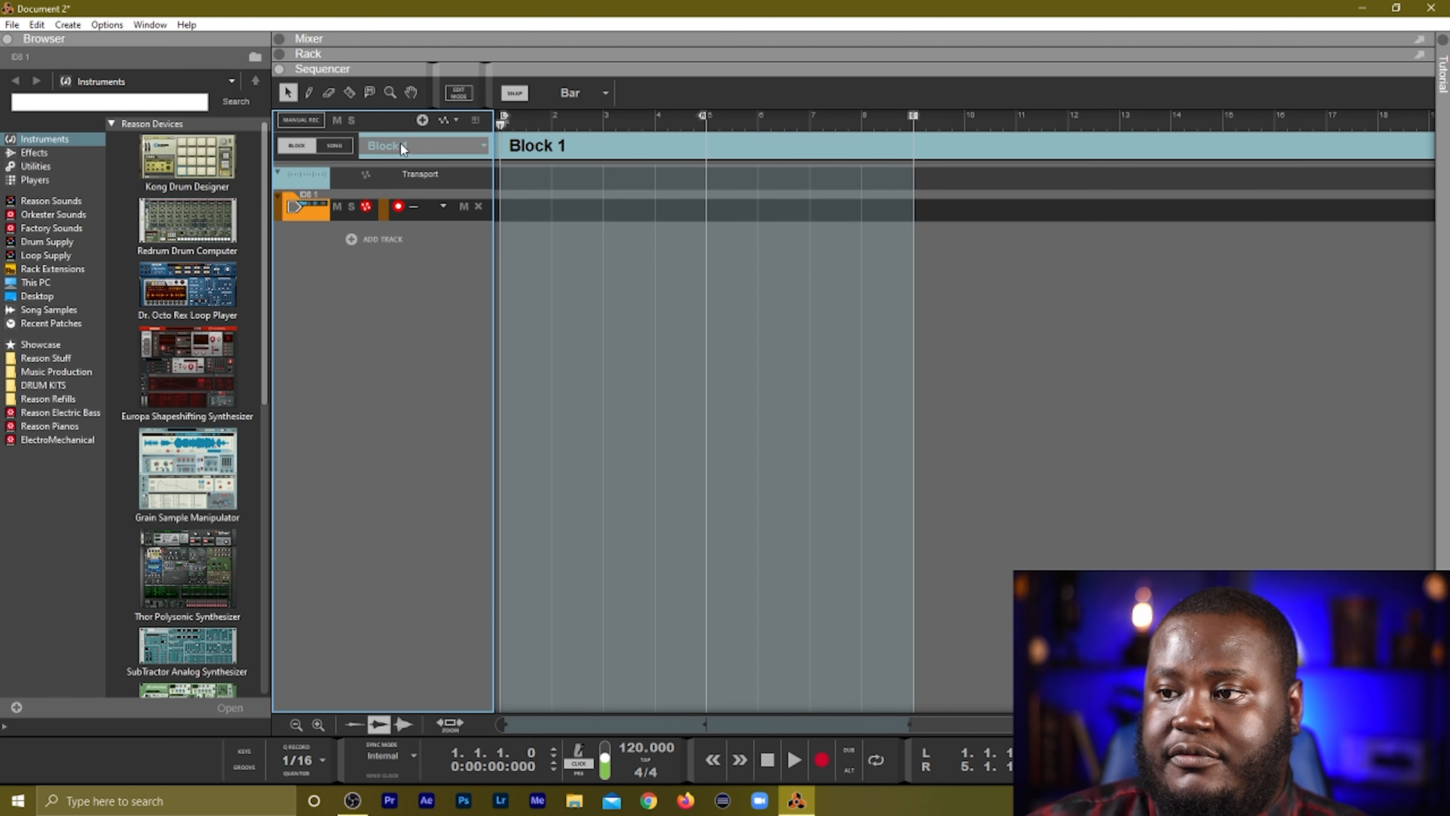
pyautogui.doubleClick(532, 147)
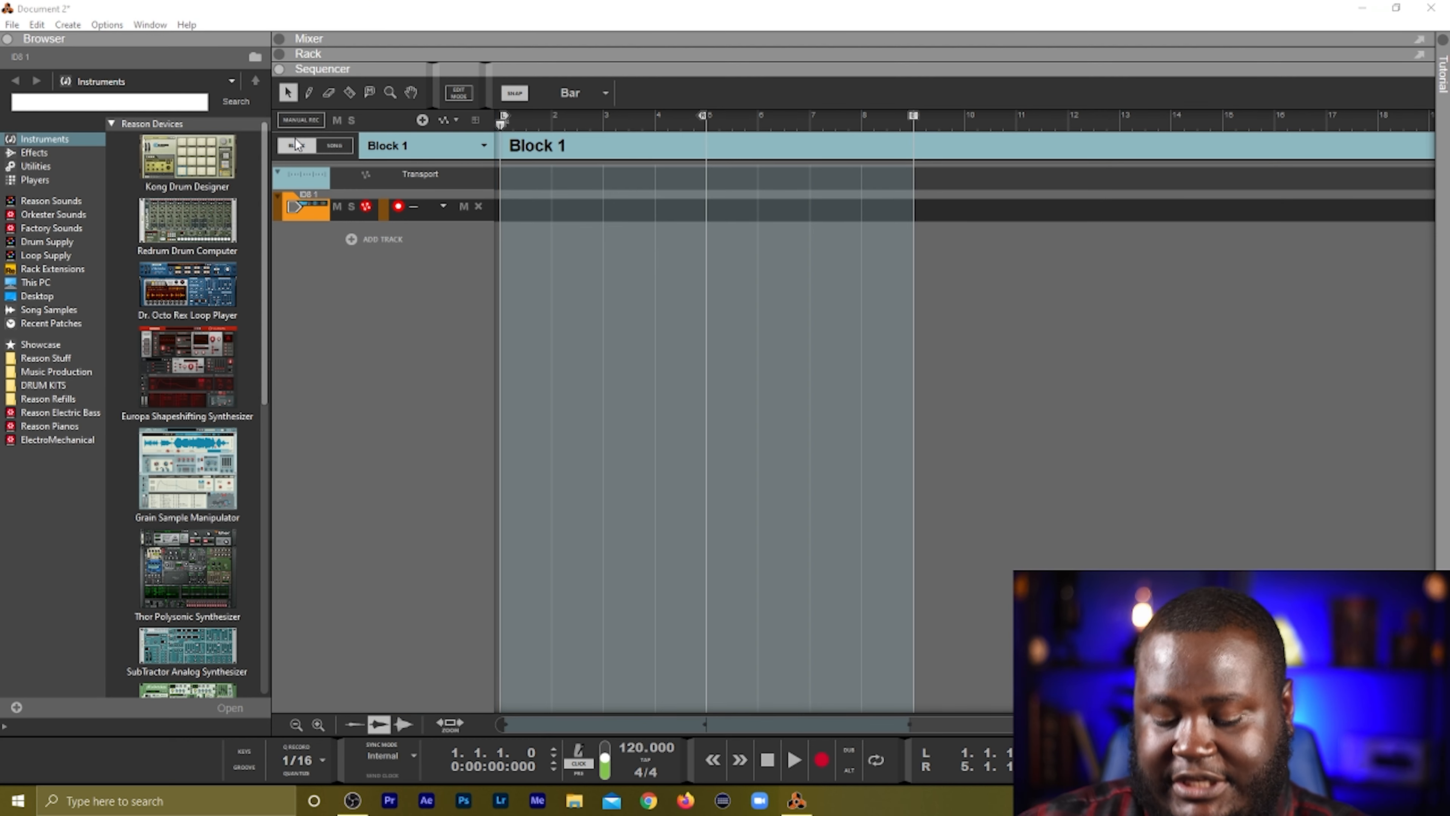
pyautogui.write('Drums 1')
pyautogui.press('Return')
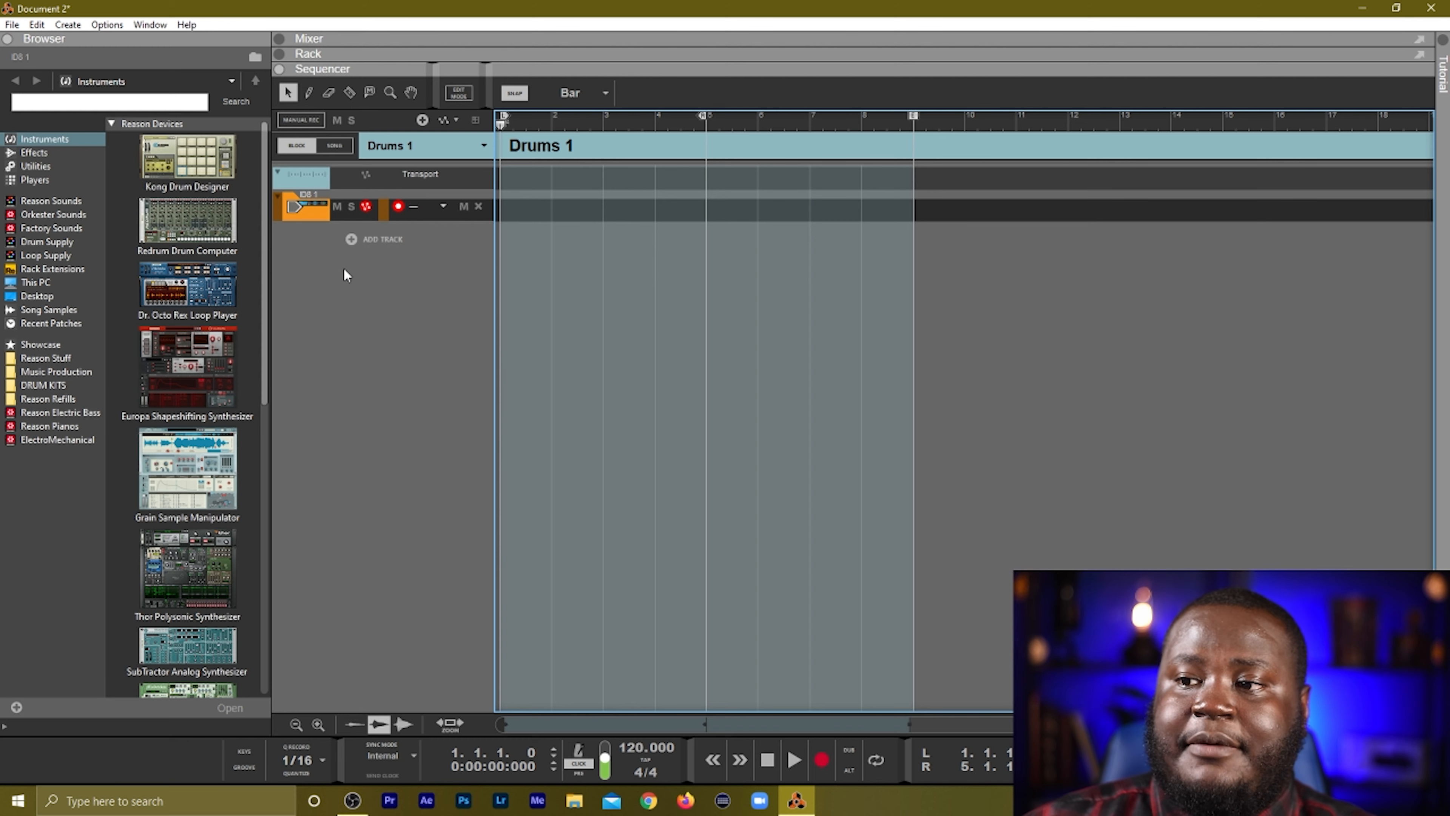
# Add a Redrum track loaded with the Ariel Drums patch and draw a four-bar clip from bar 1 on it.
pyautogui.click(367, 276)
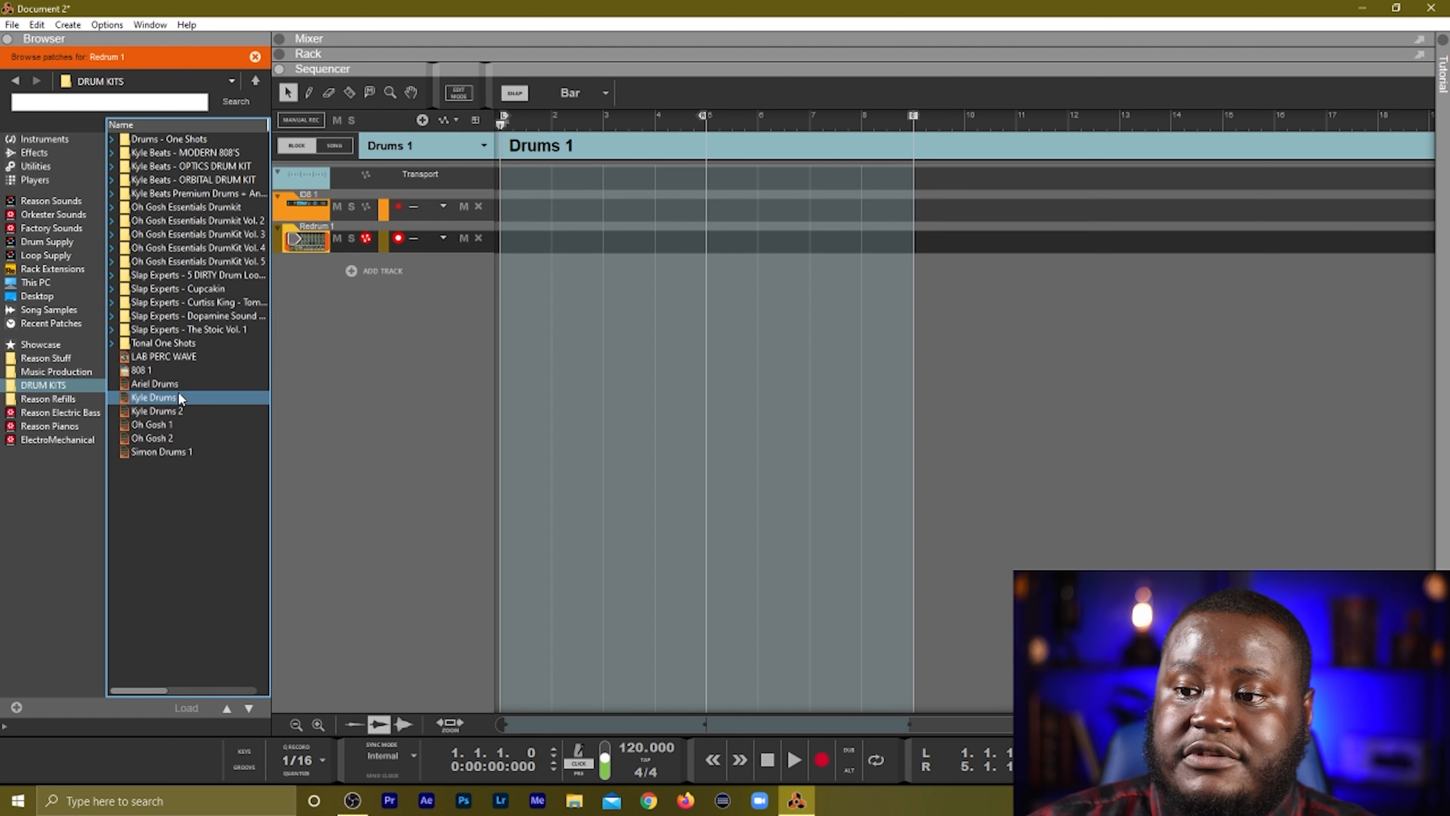
pyautogui.click(174, 384)
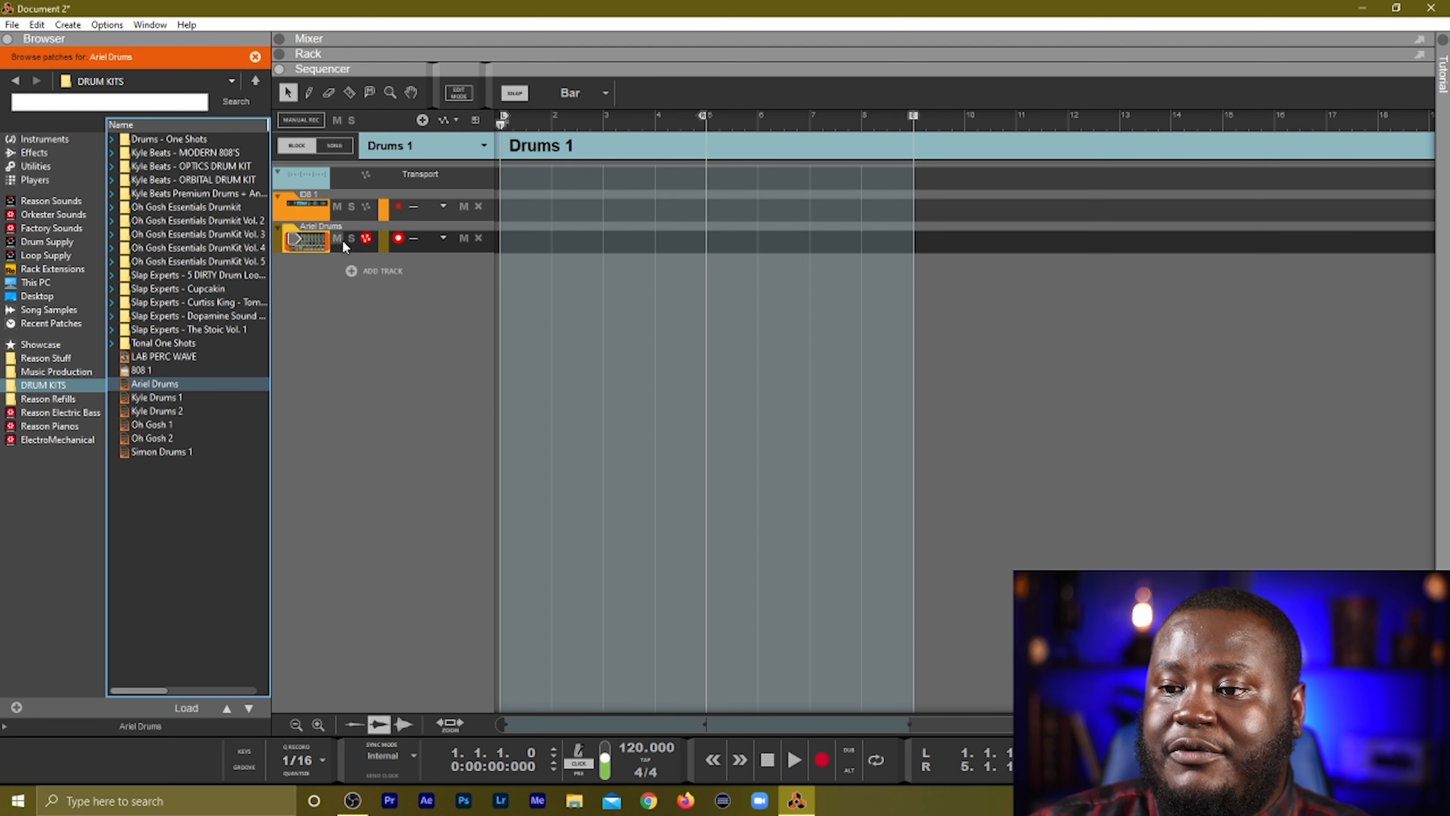
pyautogui.moveTo(505, 239); pyautogui.dragTo(666, 236)
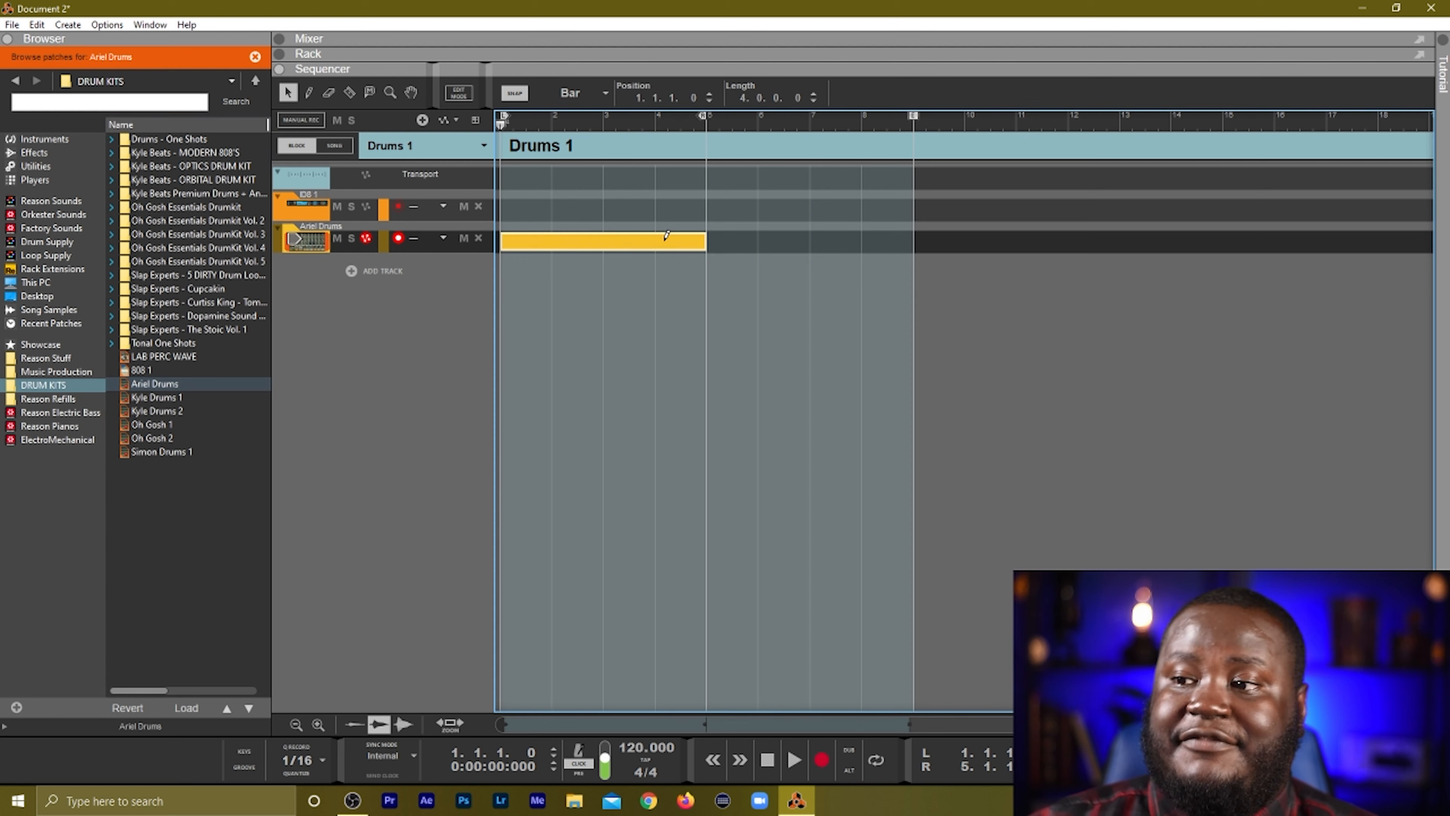
# Open the empty drum clip for editing, and check the Song view before returning to the Drums 1 block.
pyautogui.doubleClick(608, 251)
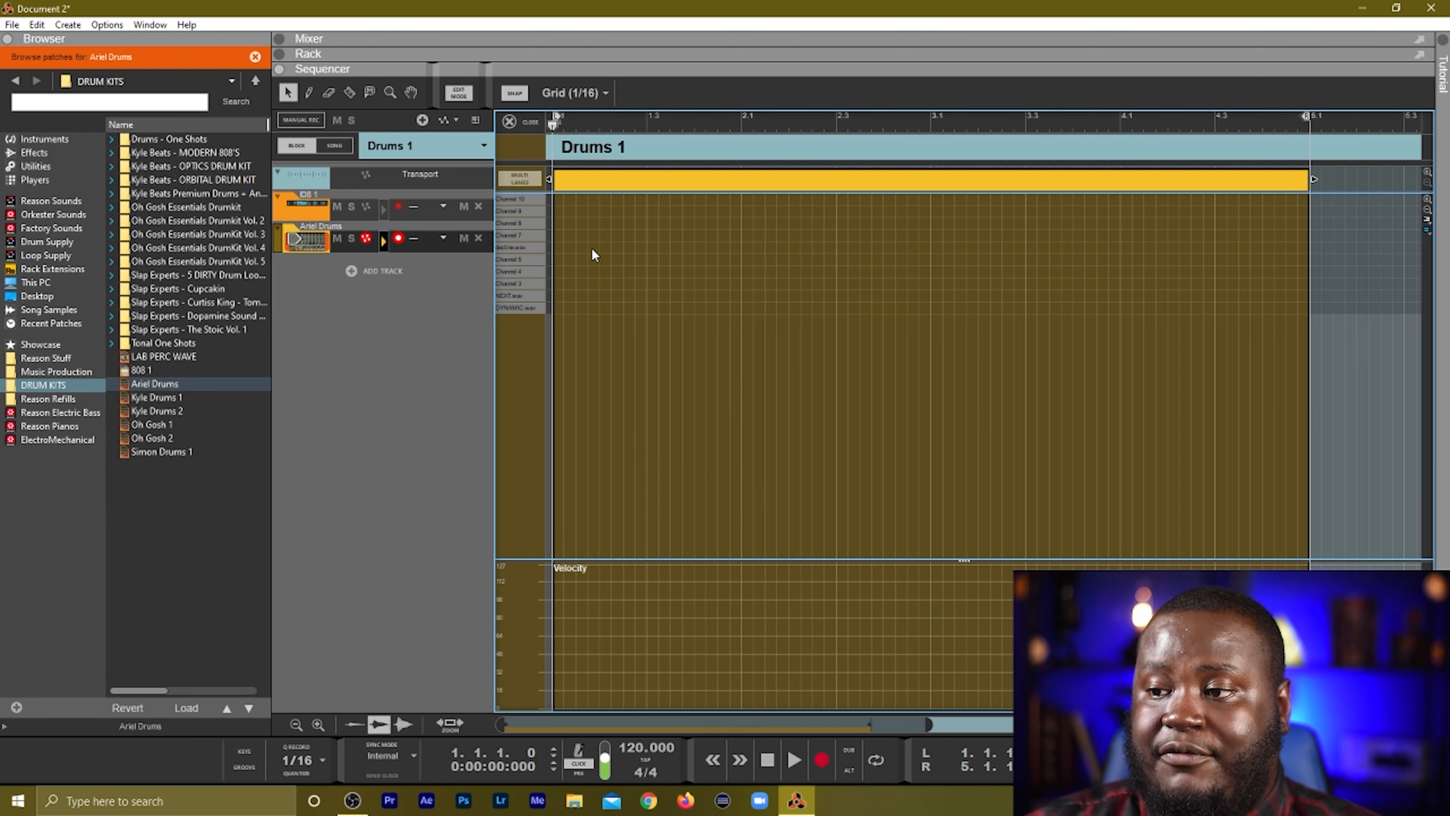
pyautogui.press('b')
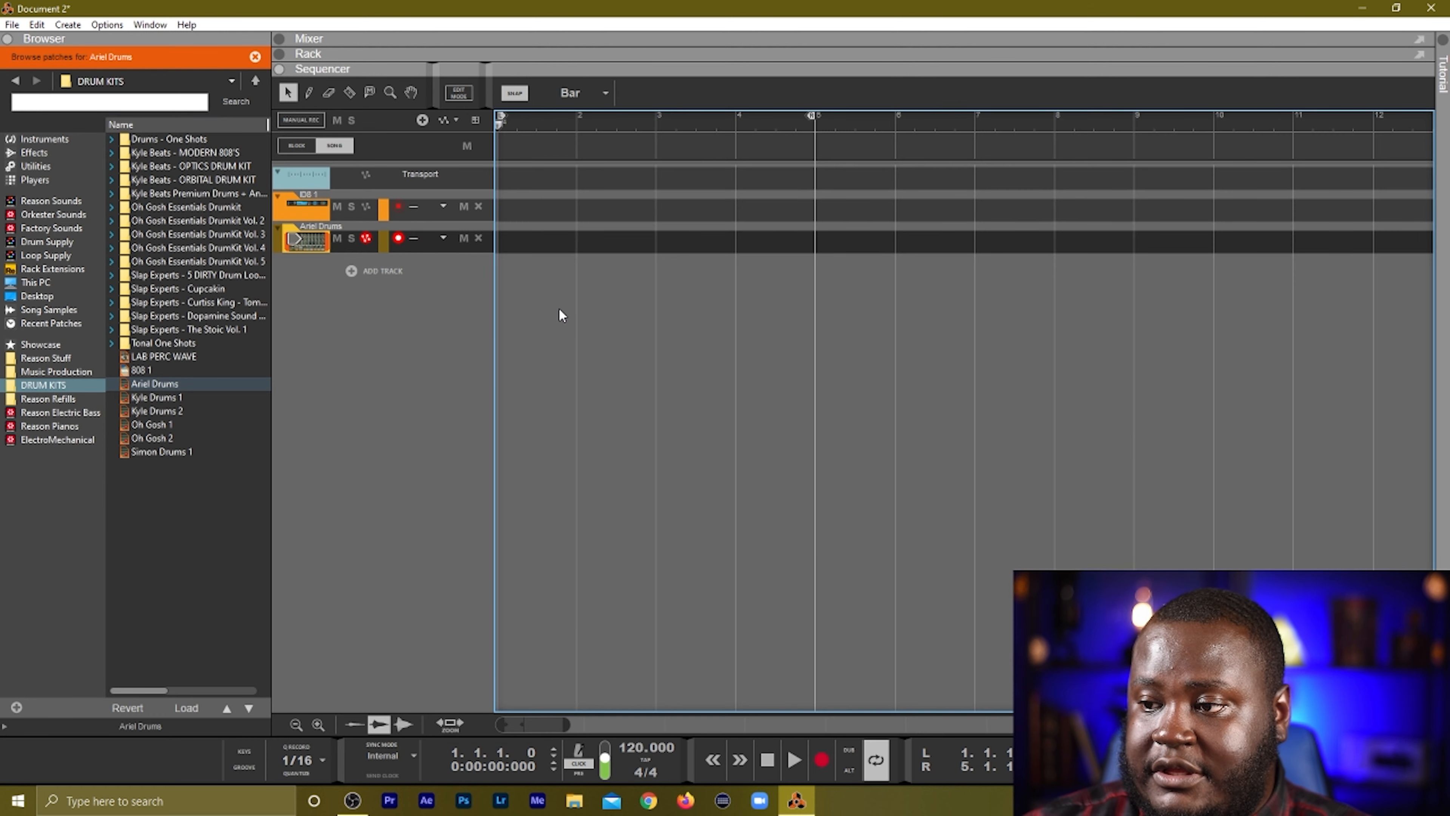
pyautogui.press('b')
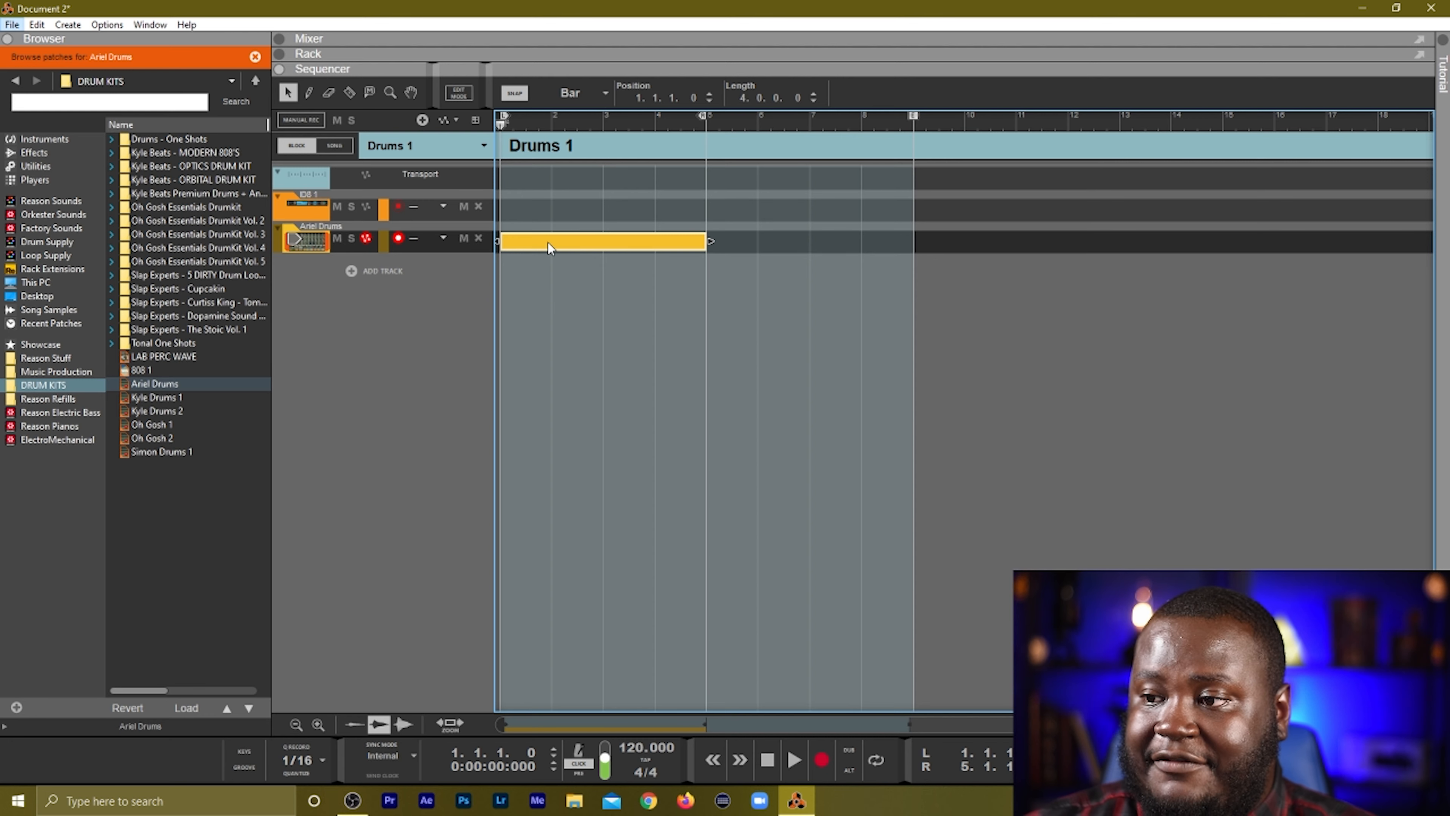
# Program the drum clip with DYNAMIC.wav hits at 1.1, 1.4 and 3.1 and NEXT.wav hits at 1.3 and 2.3.
pyautogui.doubleClick(548, 247)
pyautogui.click(558, 309)
pyautogui.click(594, 296)
pyautogui.press('space')
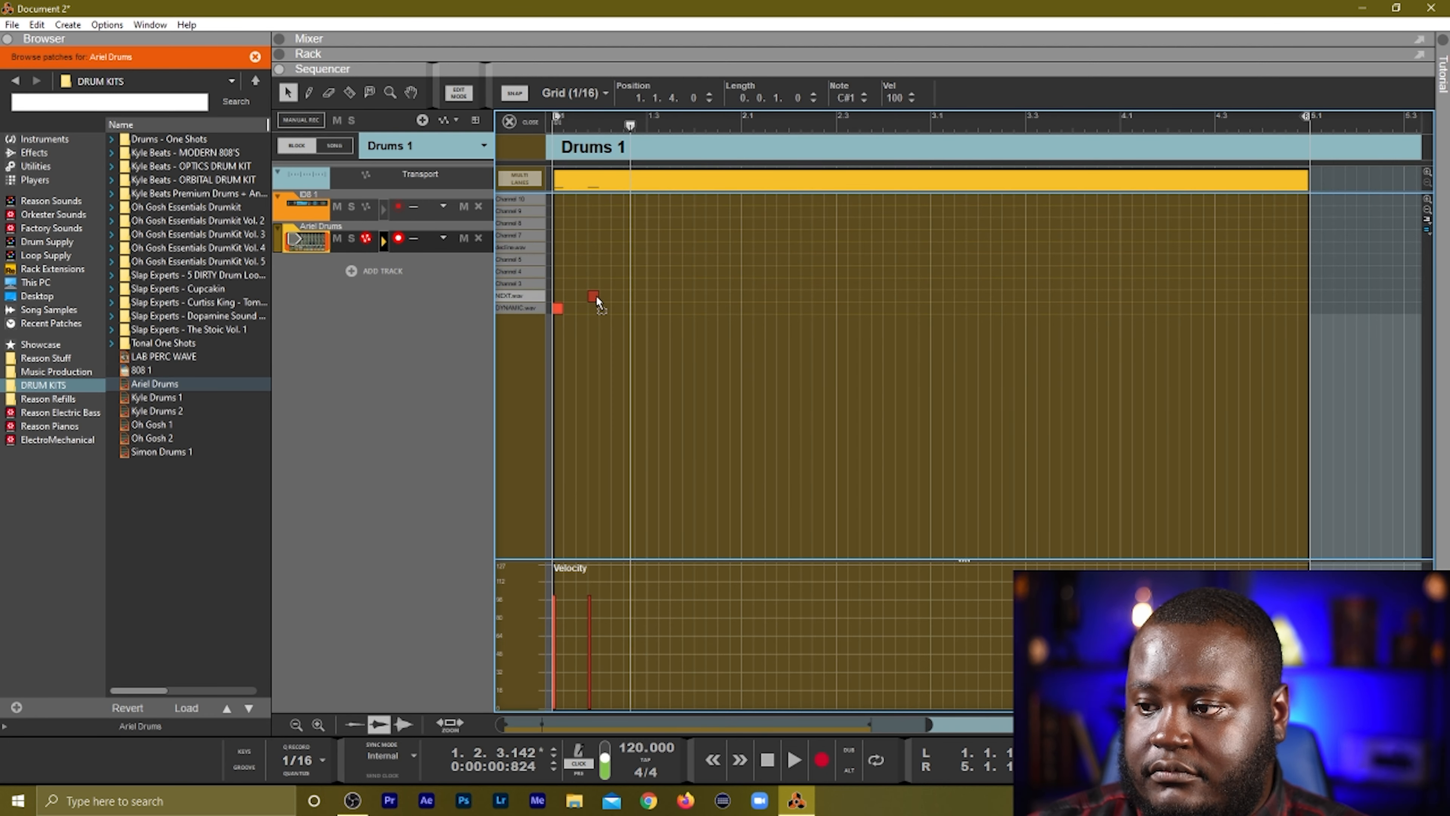
pyautogui.press('space')
pyautogui.moveTo(649, 297); pyautogui.dragTo(700, 309)
pyautogui.doubleClick(841, 296)
pyautogui.doubleClick(937, 309)
# Audition the pattern and complete it with NEXT.wav hits at 3.3 and 4.3 and DYNAMIC.wav hits at 3.4 and 4.2.3.
pyautogui.hotkey('shift', 'Return')
pyautogui.hotkey('shift', 'Return')
pyautogui.doubleClick(711, 310)
pyautogui.press('space')
pyautogui.press('space')
pyautogui.hotkey('shift', 'Return')
pyautogui.press('space')
pyautogui.doubleClick(1032, 297)
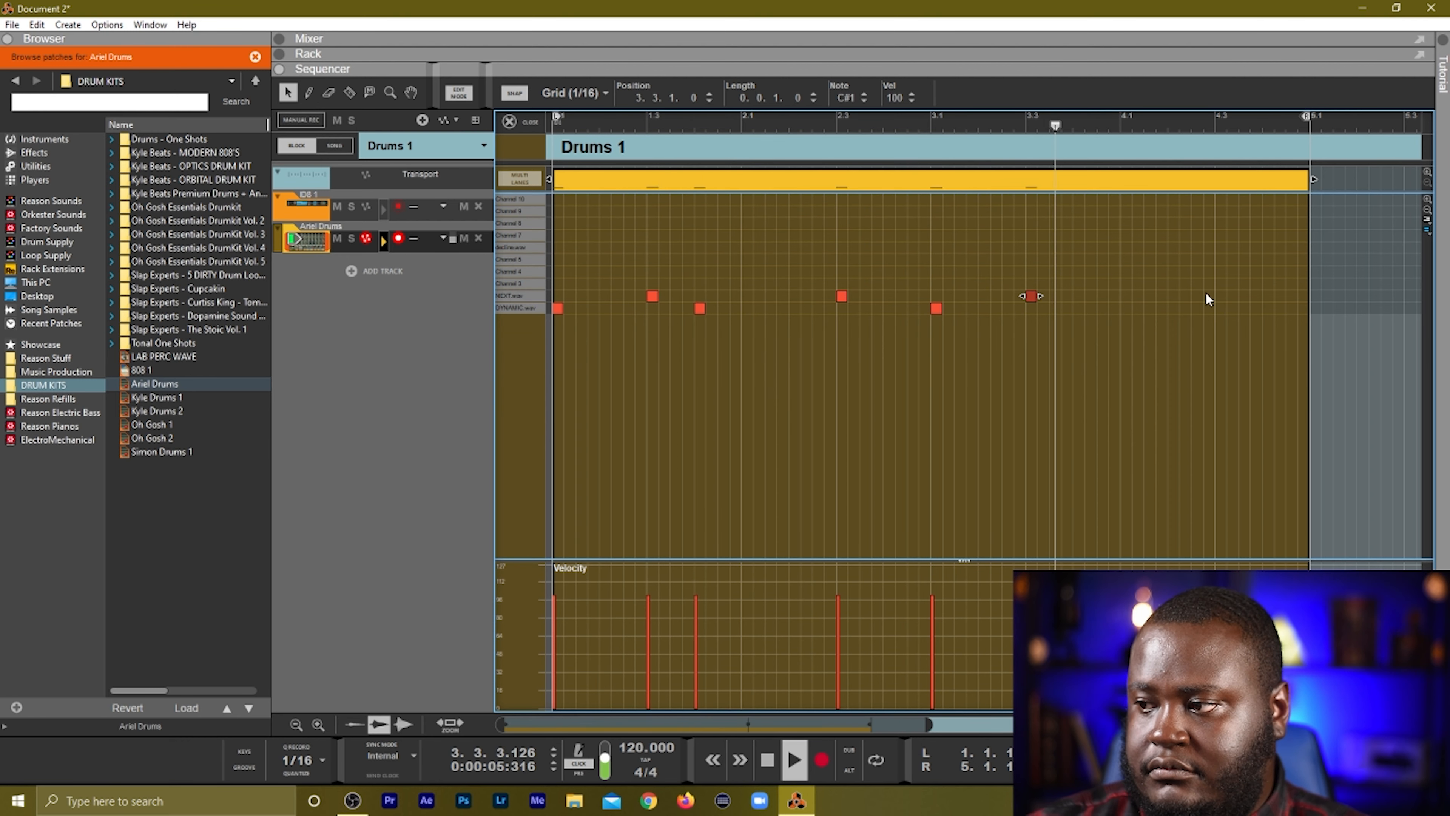
pyautogui.doubleClick(1220, 297)
pyautogui.doubleClick(1092, 309)
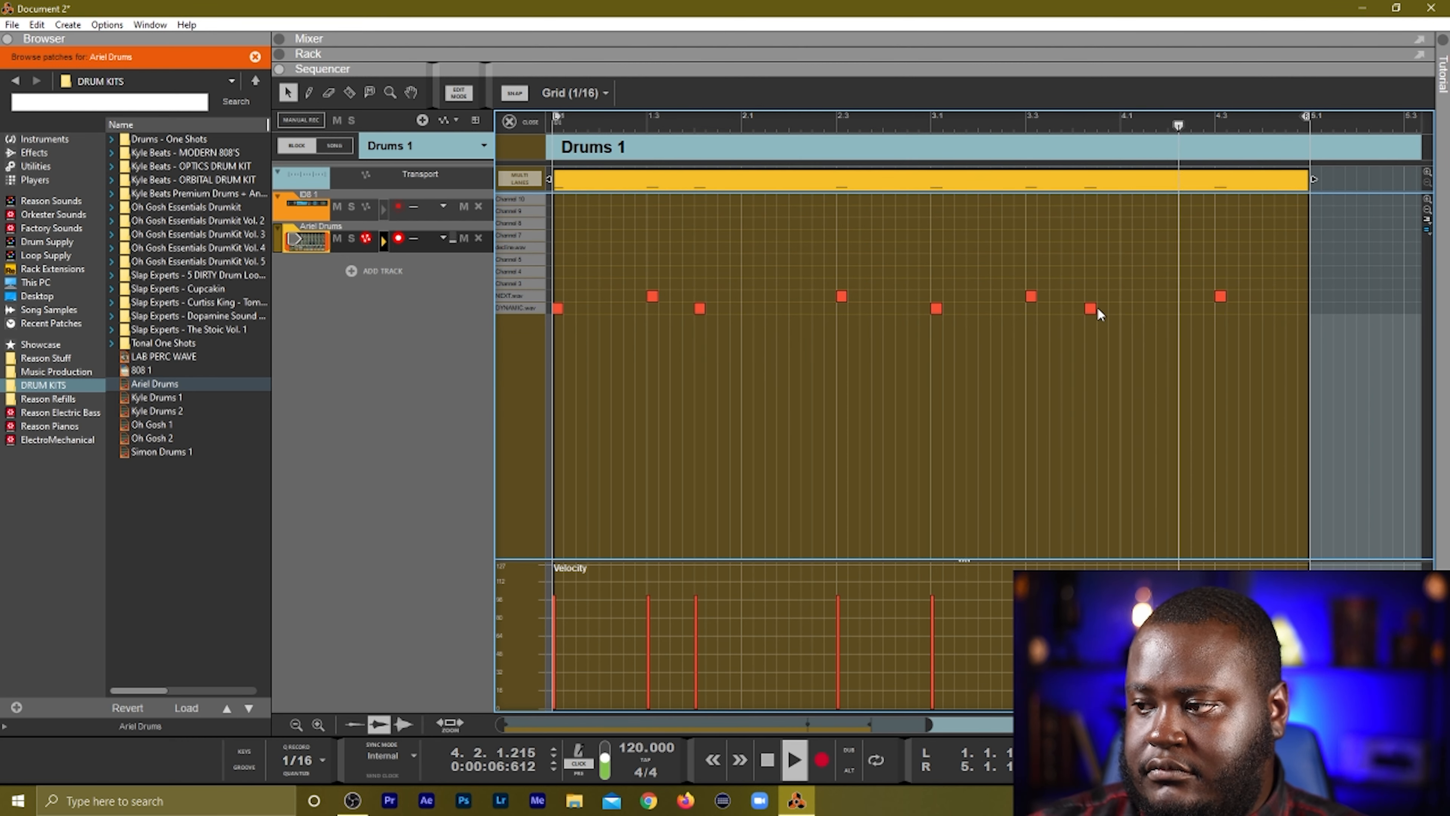
pyautogui.moveTo(1094, 308); pyautogui.dragTo(1081, 309)
pyautogui.keyDown('alt'); pyautogui.click(1194, 308); pyautogui.keyUp('alt')
# Play the drum pattern from the start, stop playback, and leave the clip editor for the Song view.
pyautogui.hotkey('shift', 'Return')
pyautogui.hotkey('shift', 'Return')
pyautogui.press('space')
pyautogui.hotkey('shift', 'Return')
pyautogui.hotkey('shift', 'Return')
pyautogui.press('Escape')
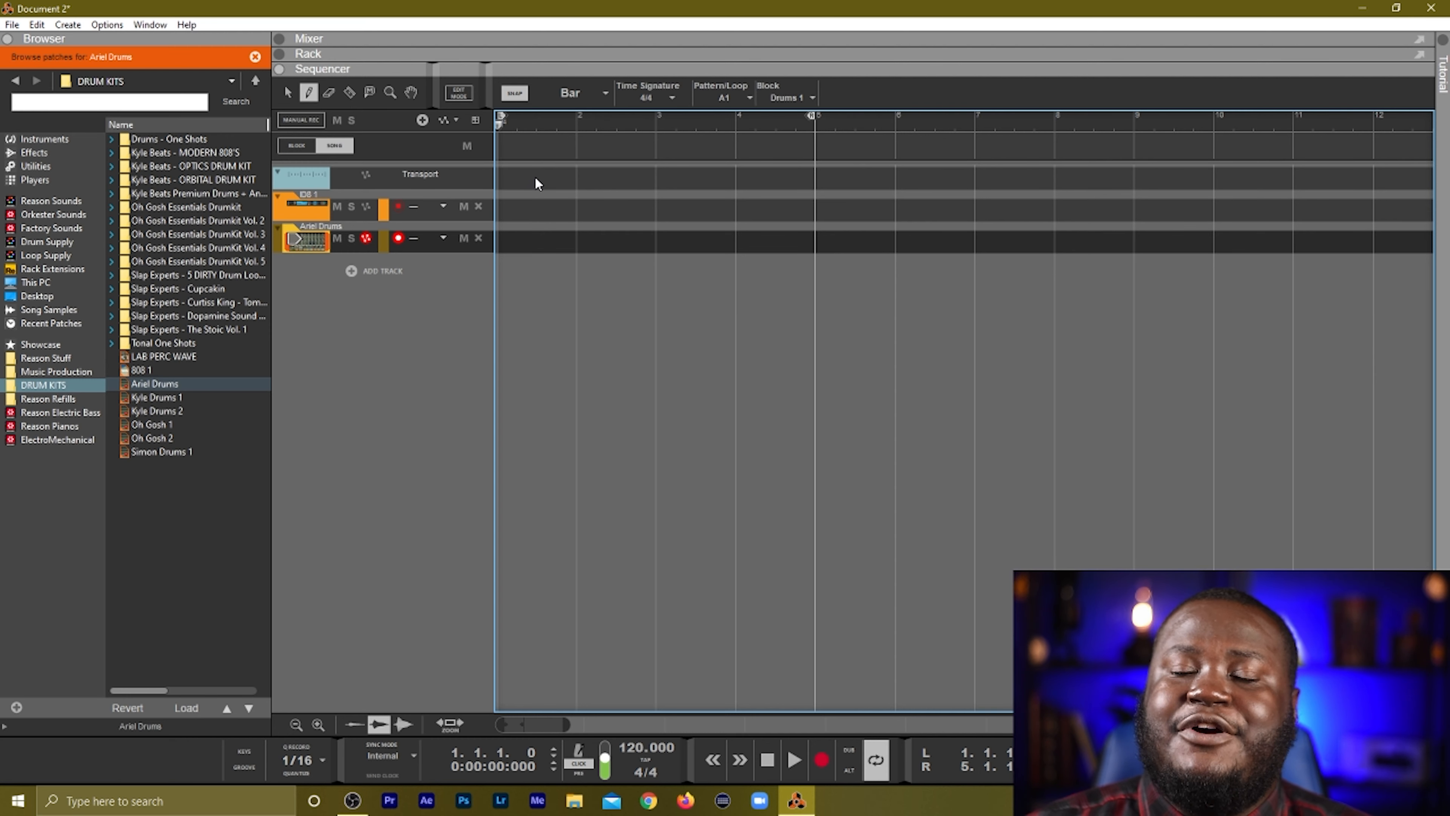
# Draw the Drums 1 block across bars 1 to 4 of the song and play it back.
pyautogui.click(291, 93)
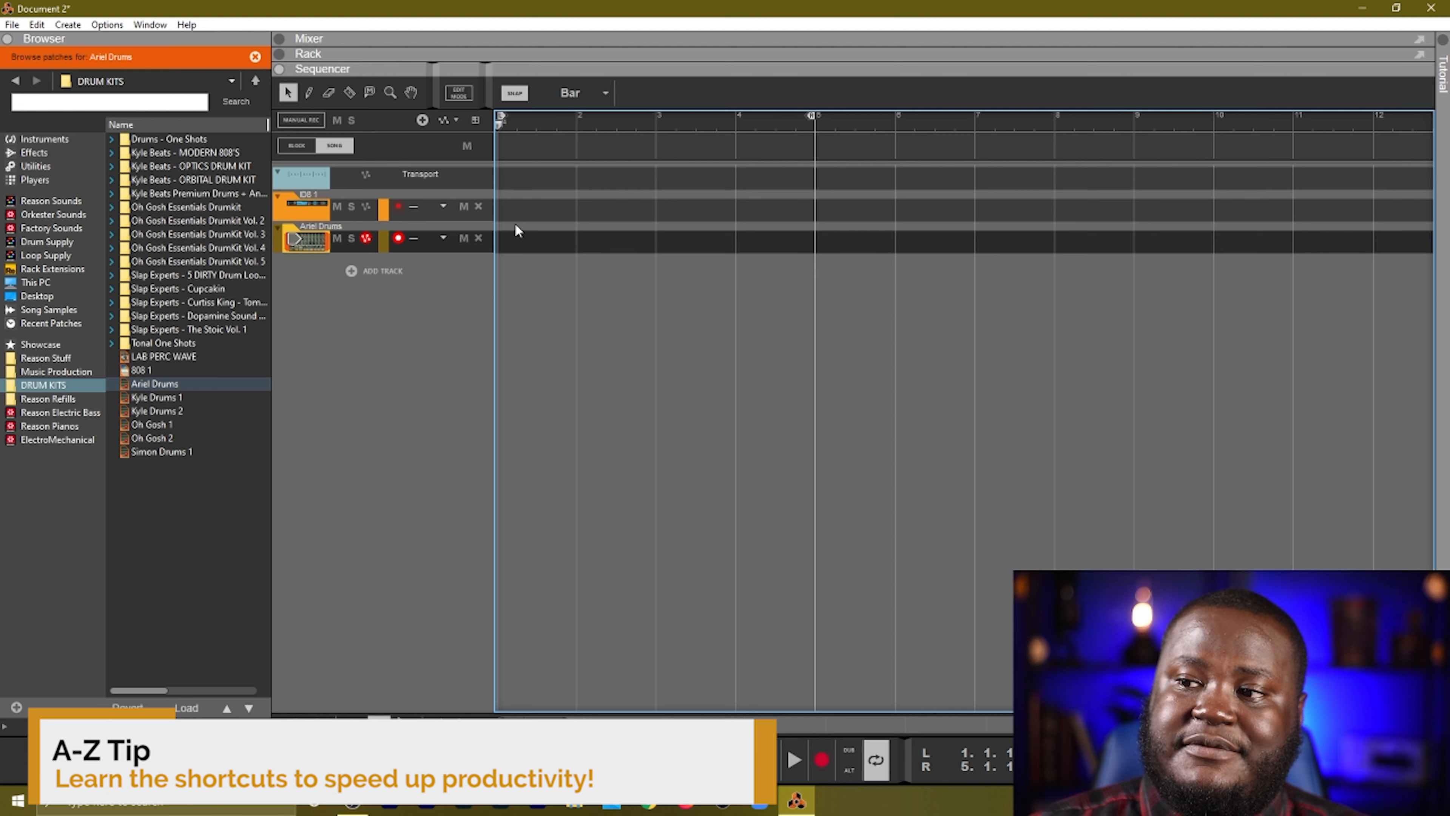
pyautogui.keyDown('alt'); pyautogui.click(508, 147); pyautogui.keyUp('alt')
pyautogui.moveTo(507, 147); pyautogui.dragTo(785, 151)
pyautogui.press('space')
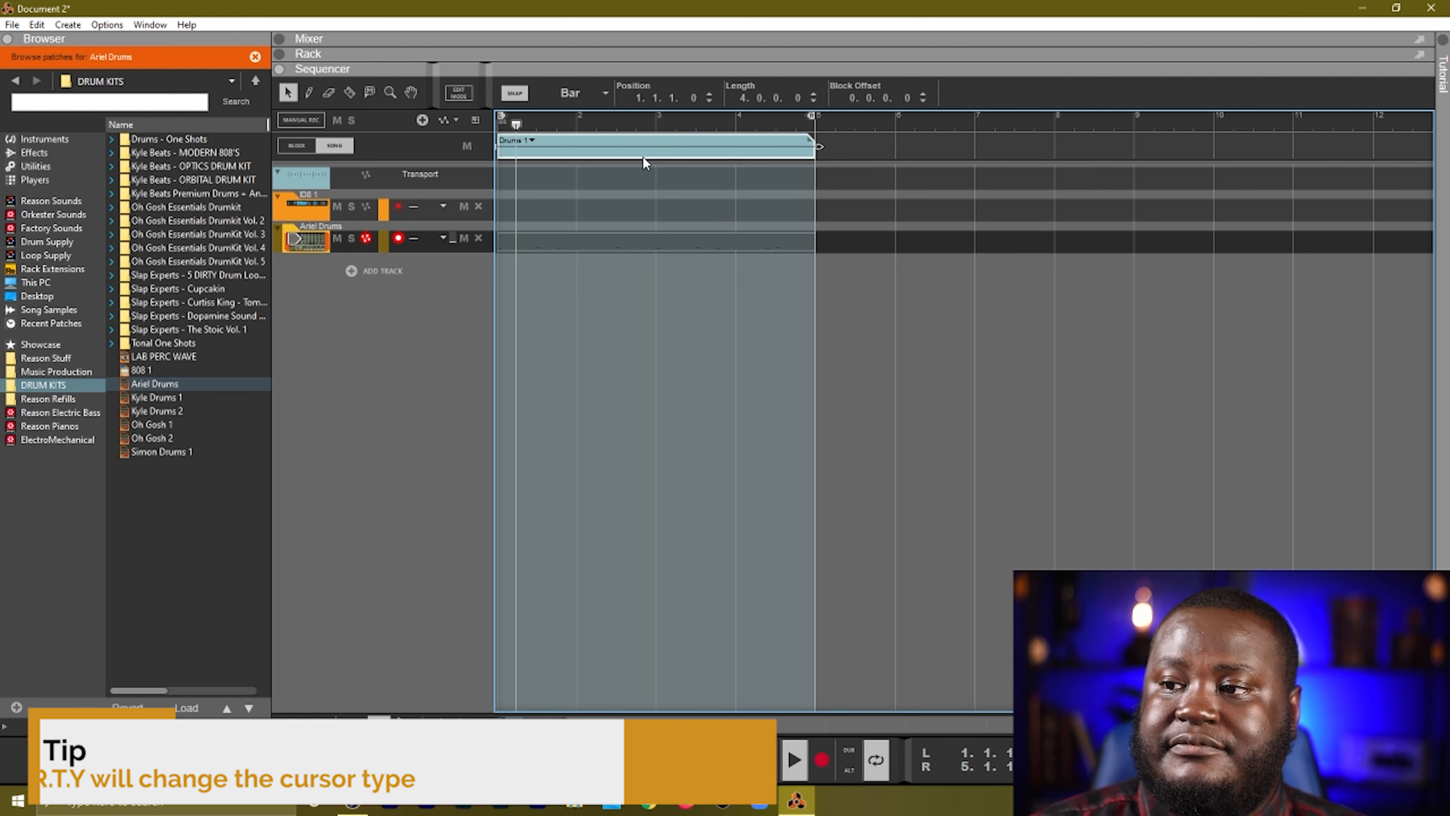
pyautogui.click(577, 277)
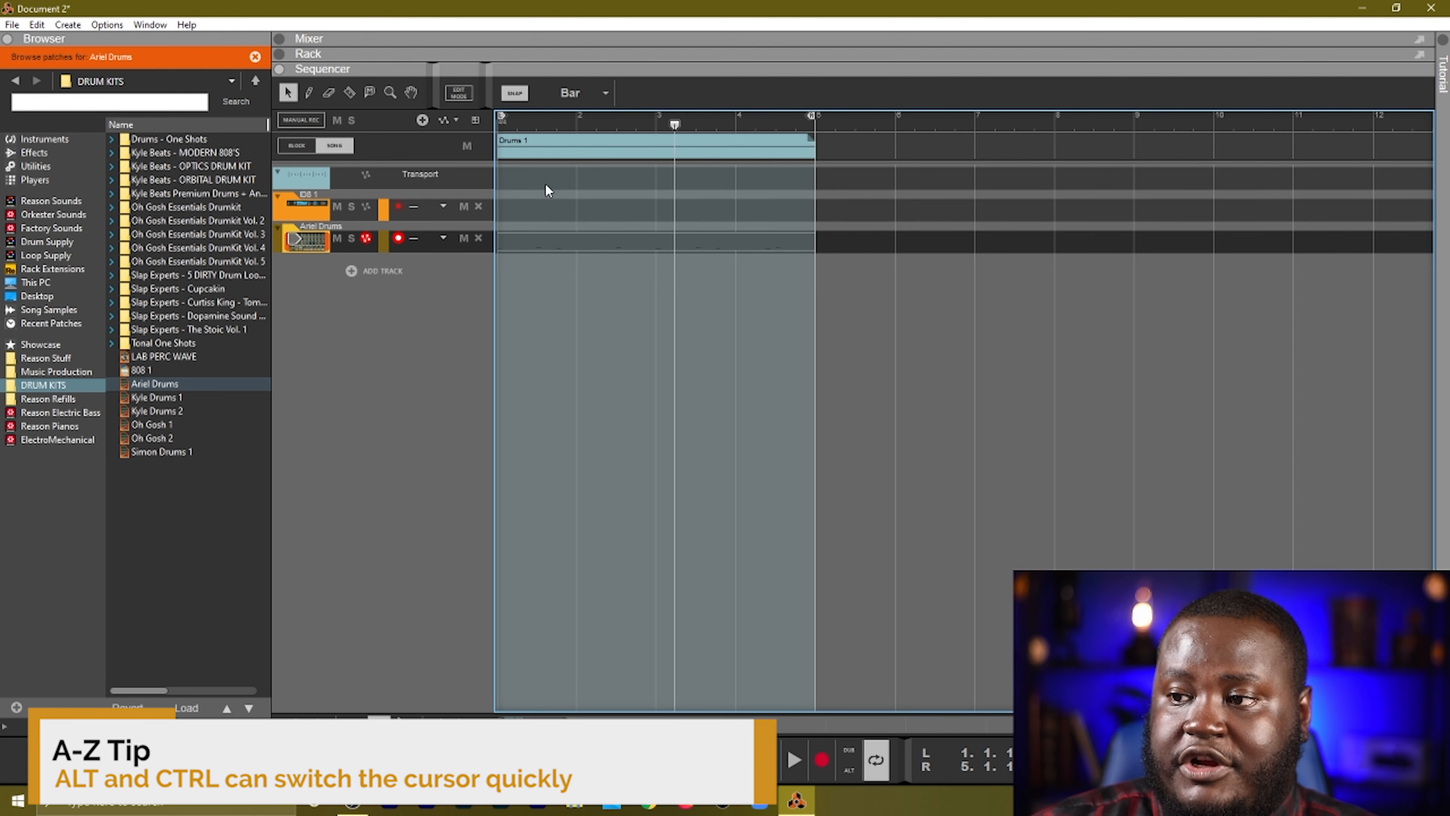
# Convert the Drums 1 block in the arrangement to song clips and play the result.
pyautogui.click(539, 152)
pyautogui.hotkey('ctrl', 'z')
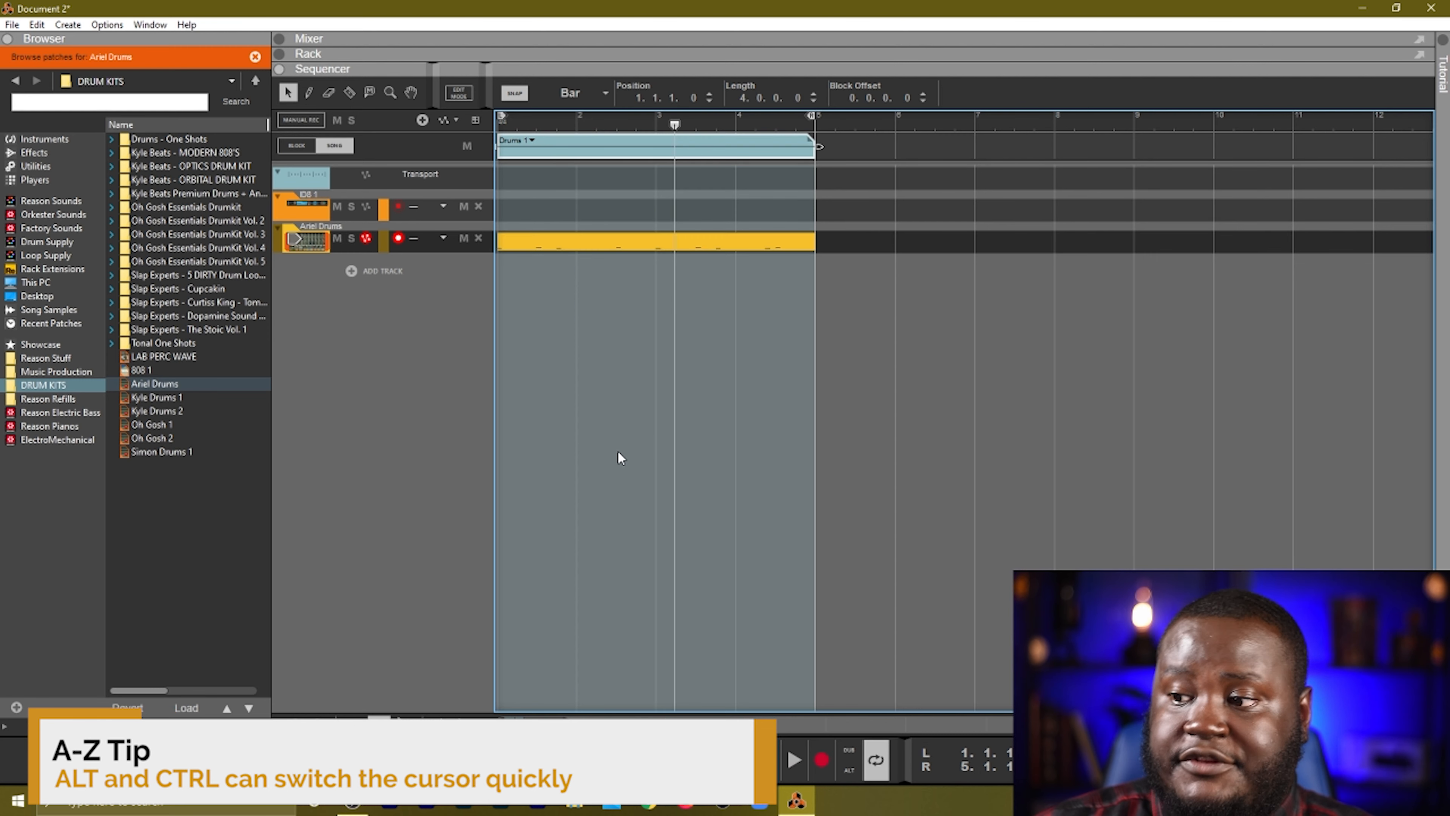
pyautogui.press('space')
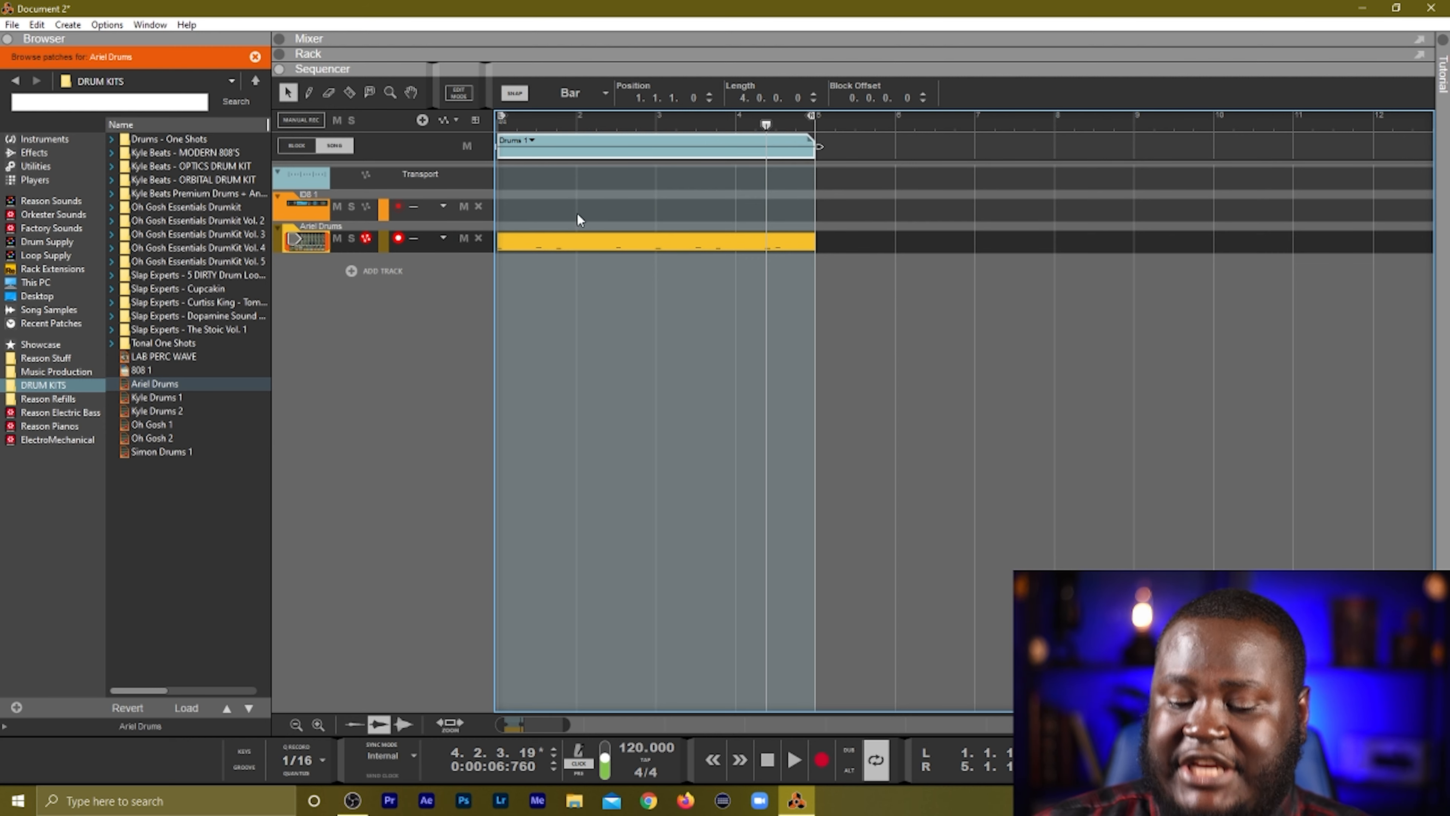
pyautogui.click(664, 300)
# In Block view, rename the Drums 1 block as Intro and undo the rename.
pyautogui.press('b')
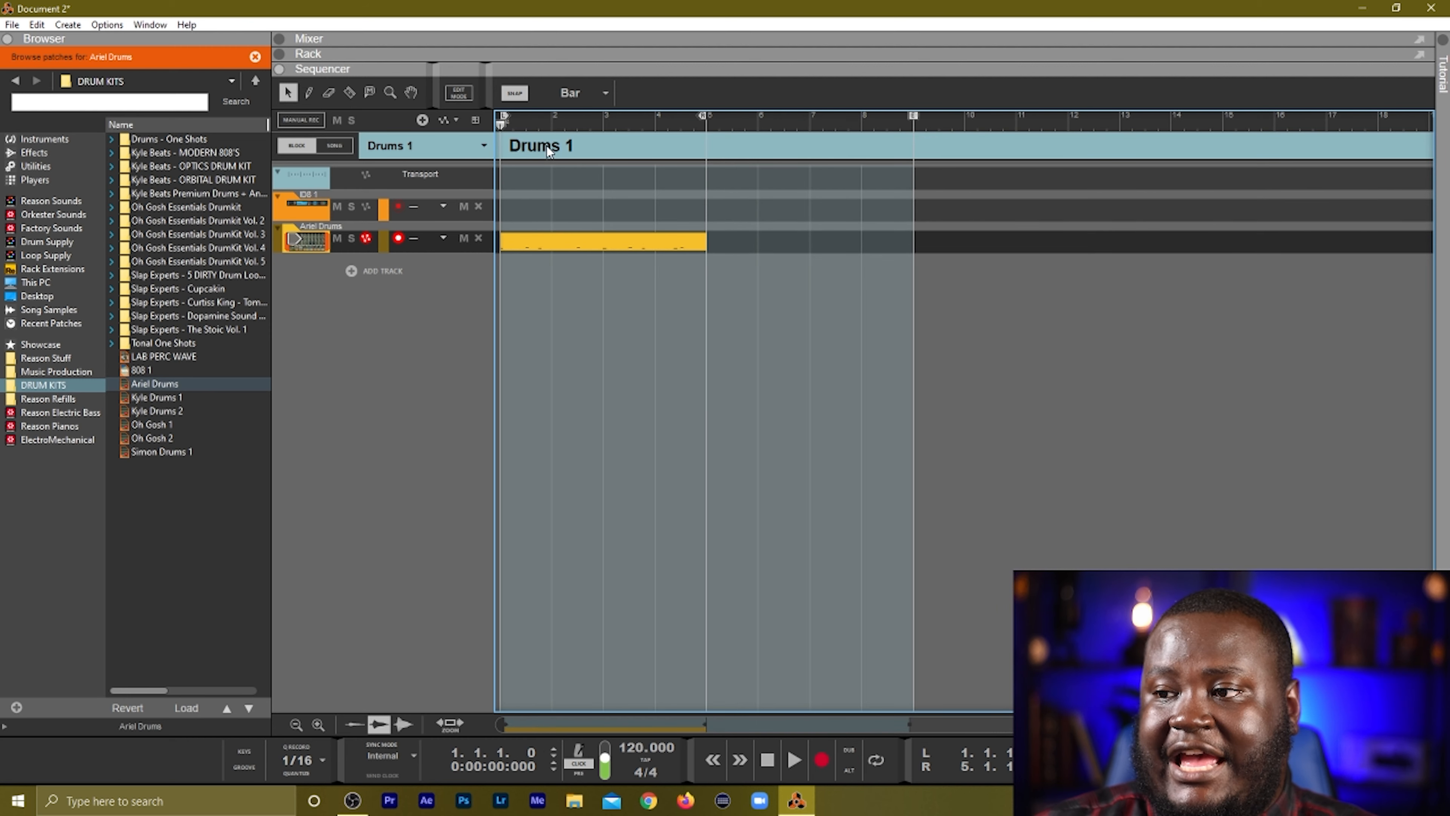
pyautogui.doubleClick(546, 145)
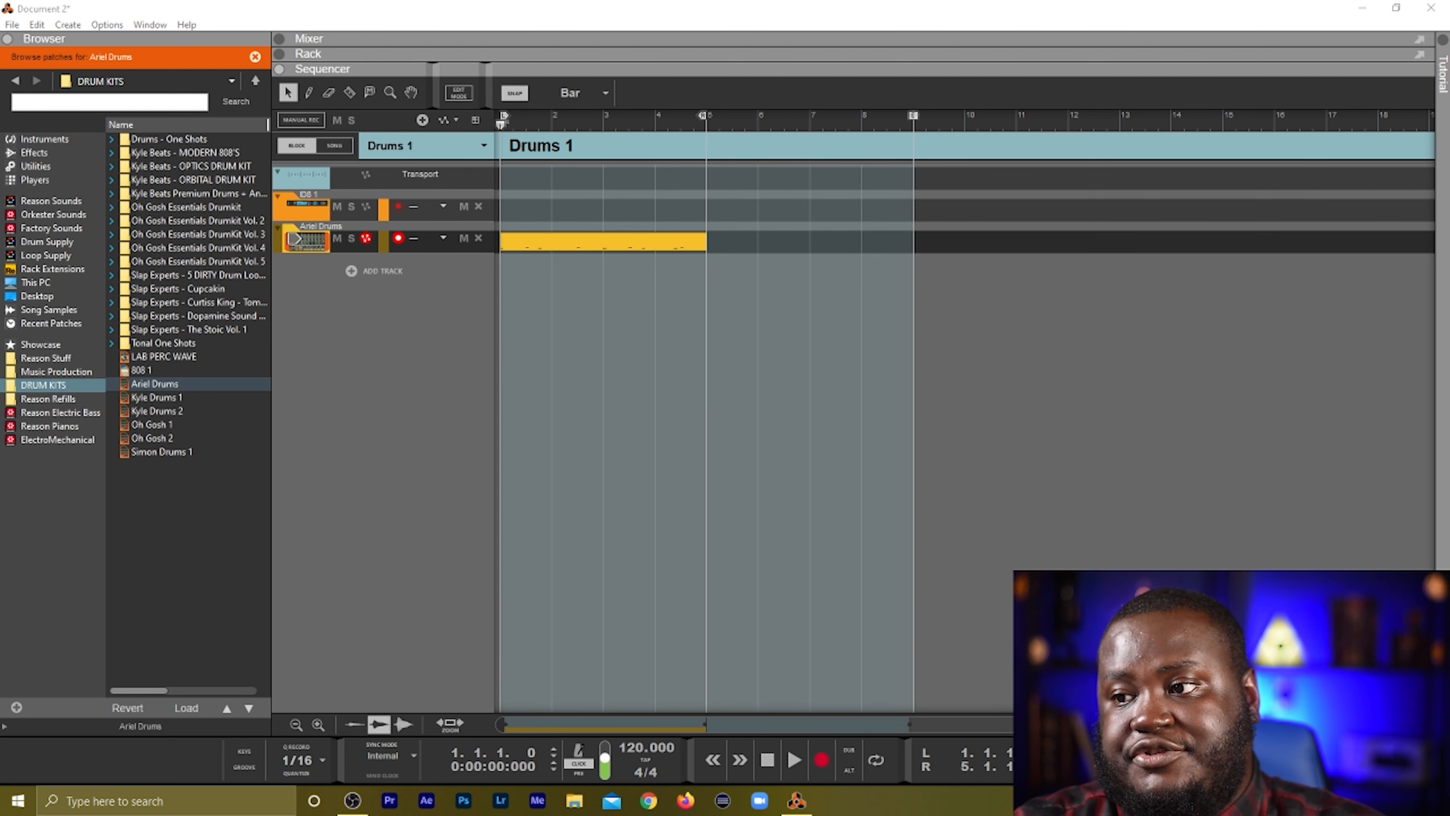
pyautogui.write('Intro')
pyautogui.press('Return')
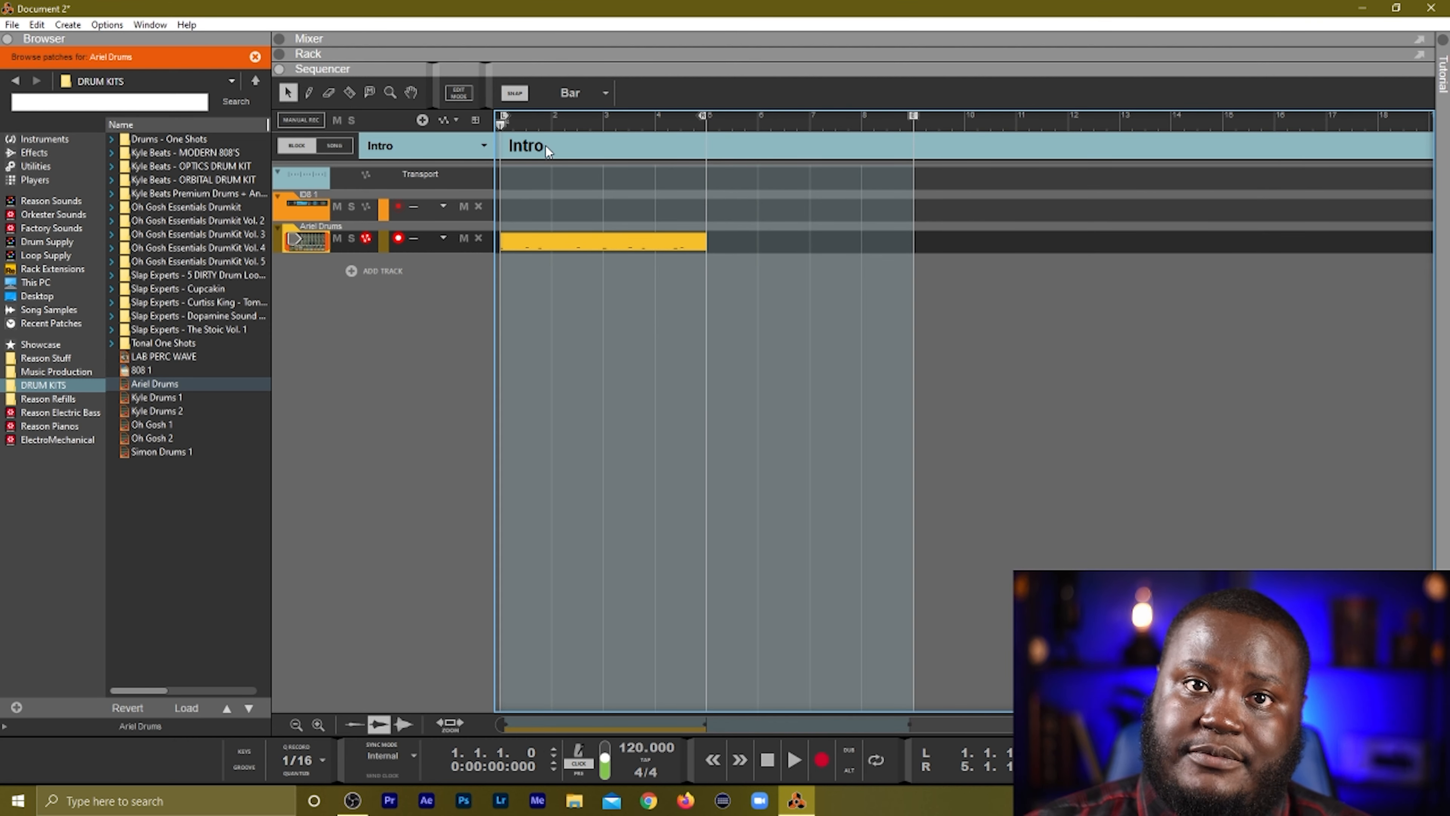
pyautogui.hotkey('ctrl', 'z')
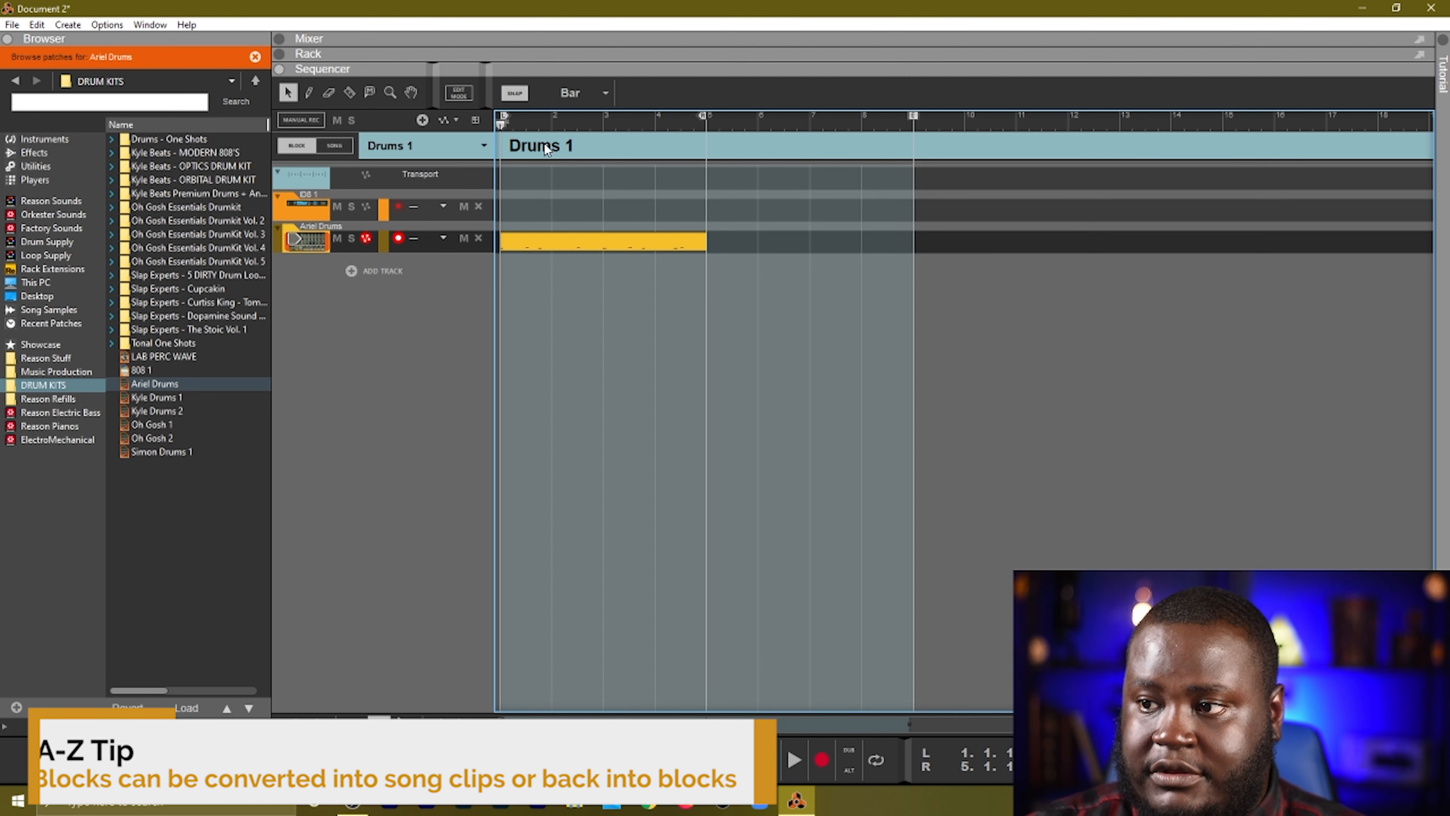
# Return to Song view, place a four-bar Drums 1 block from bar 1, and start playback.
pyautogui.press('b')
pyautogui.doubleClick(543, 143)
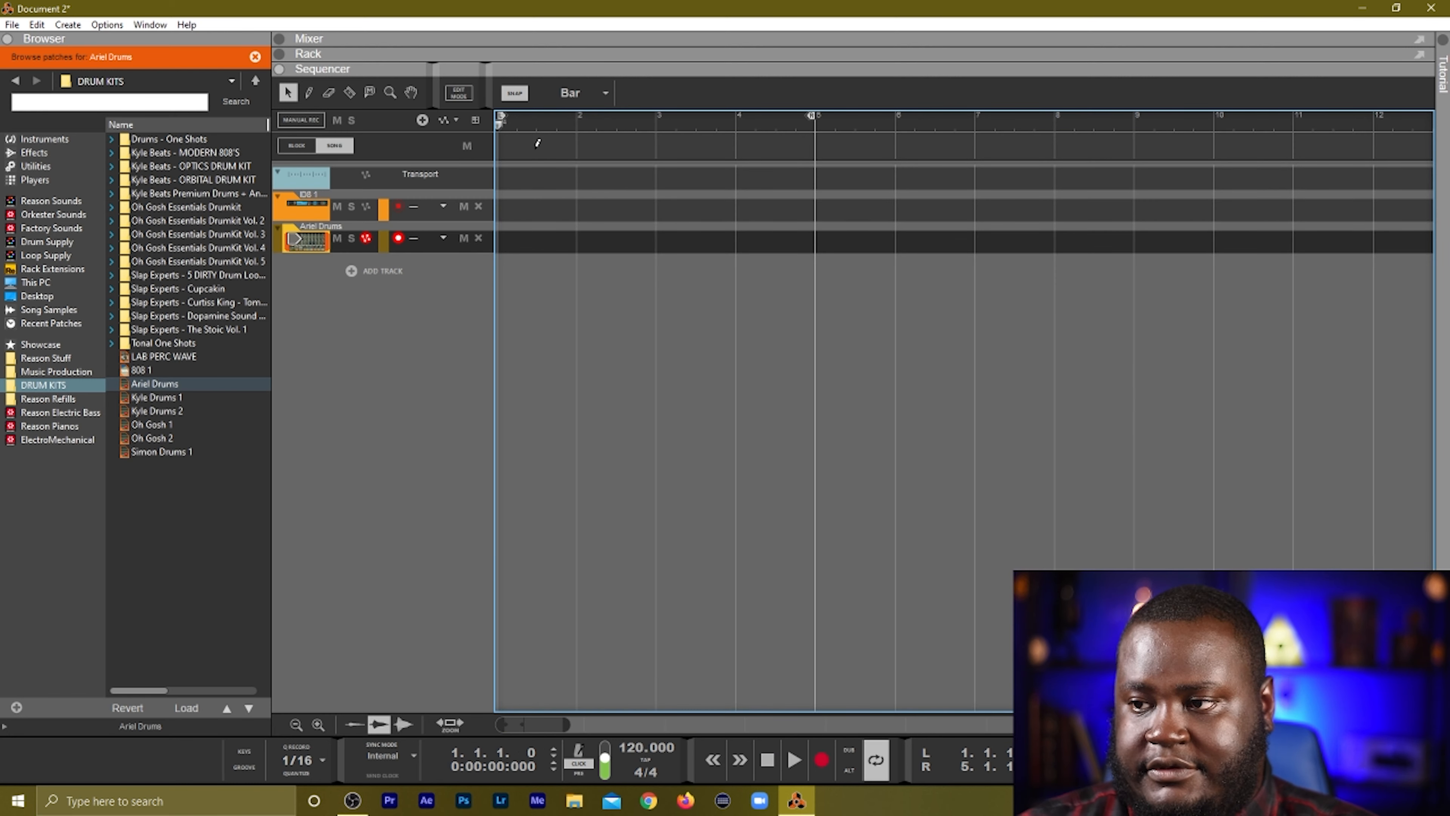
pyautogui.moveTo(502, 145); pyautogui.dragTo(814, 148)
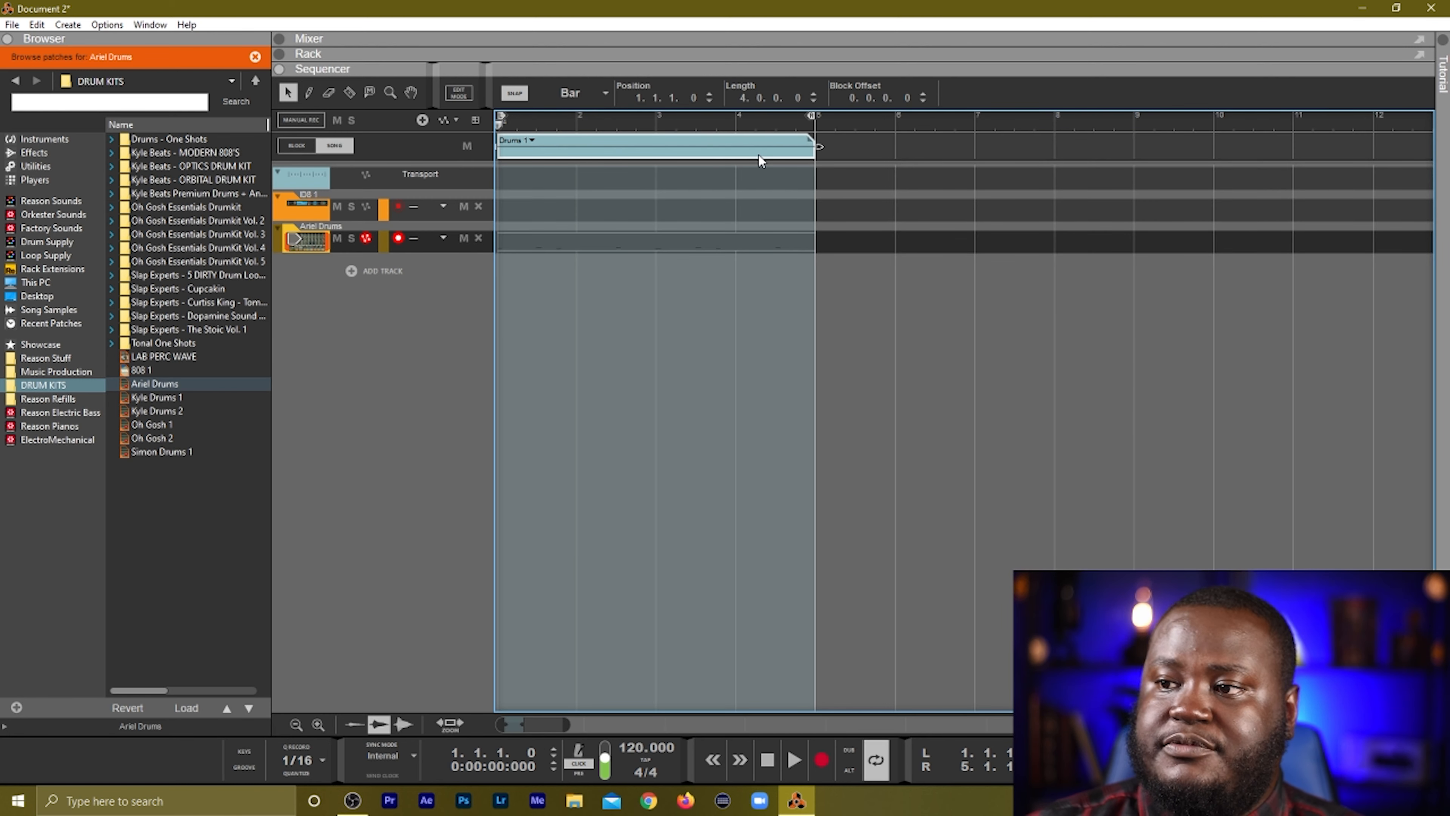
pyautogui.press('space')
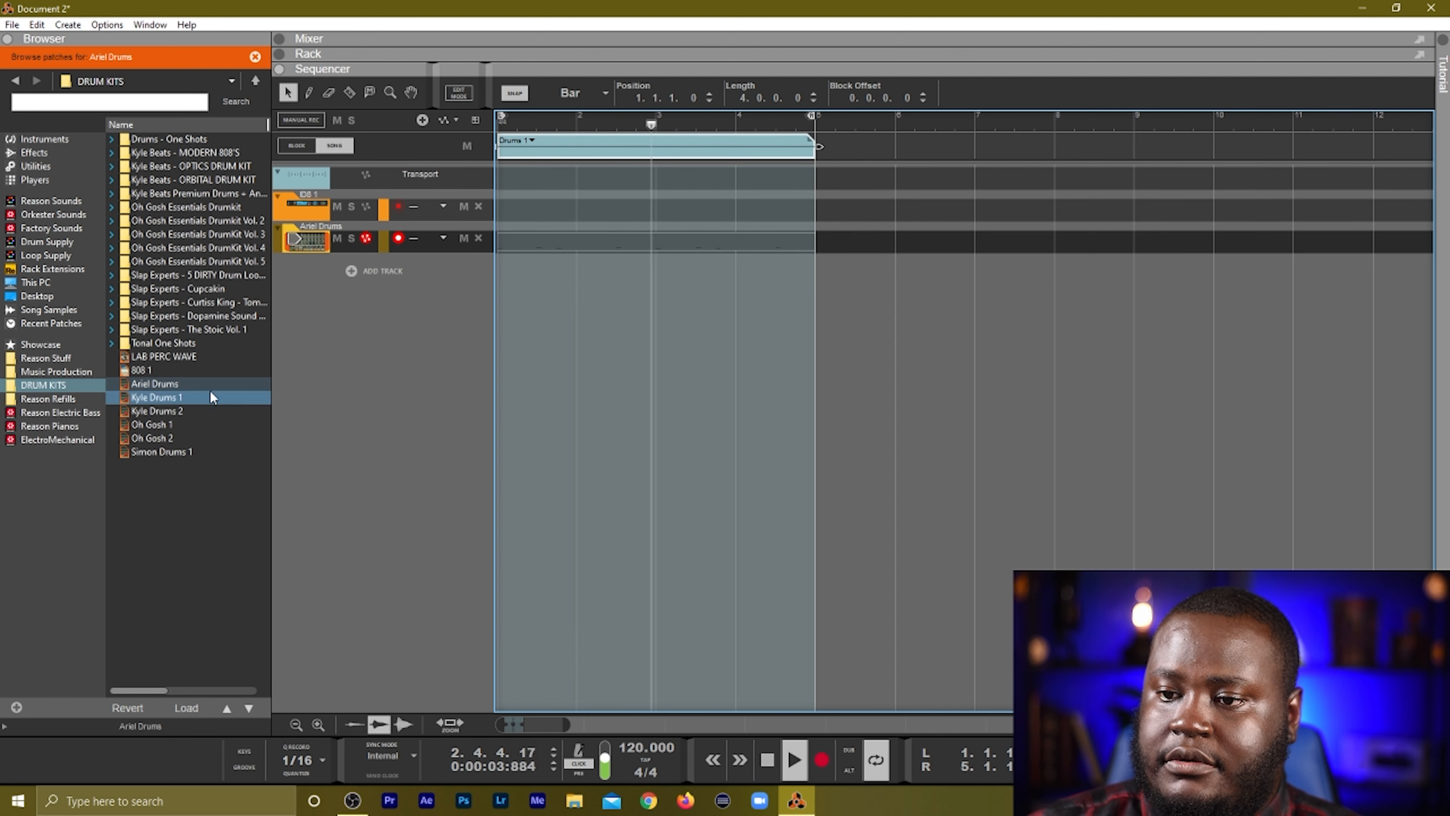
# Add a track with the 808 1 patch from the DRUM KITS folder and return the playhead to bar 1.
pyautogui.click(49, 383)
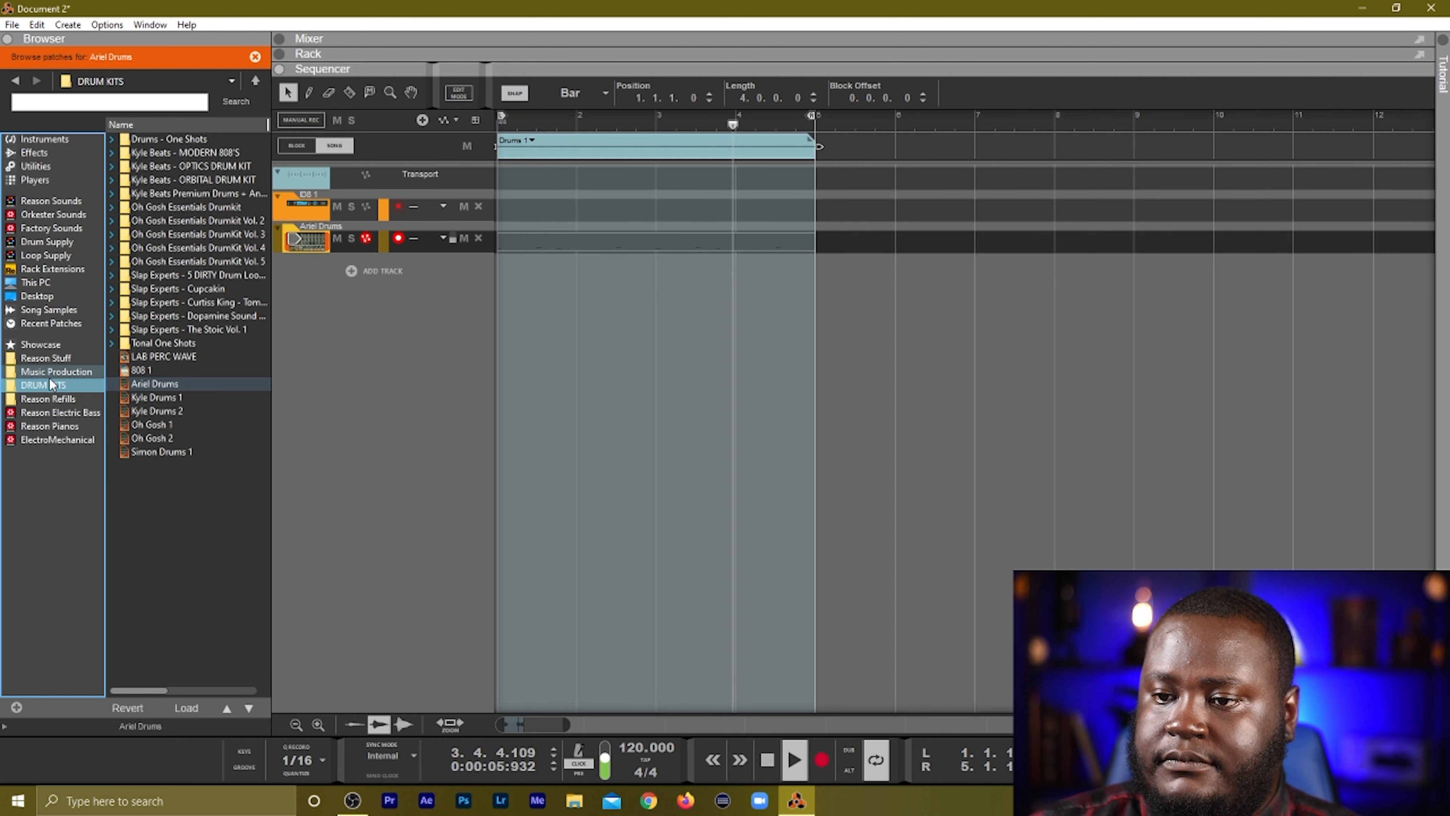
pyautogui.doubleClick(137, 370)
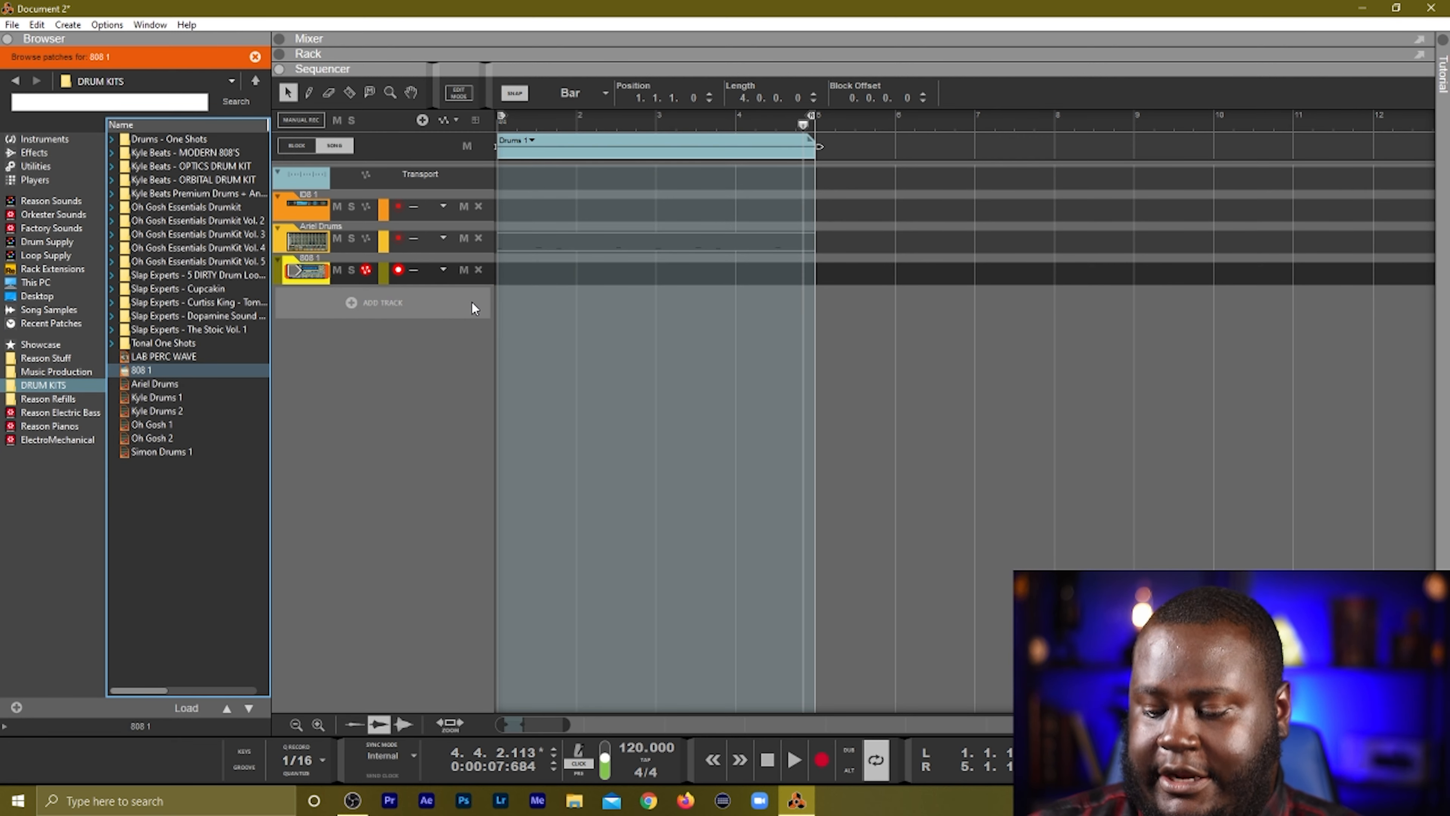
pyautogui.hotkey('shift', 'Return')
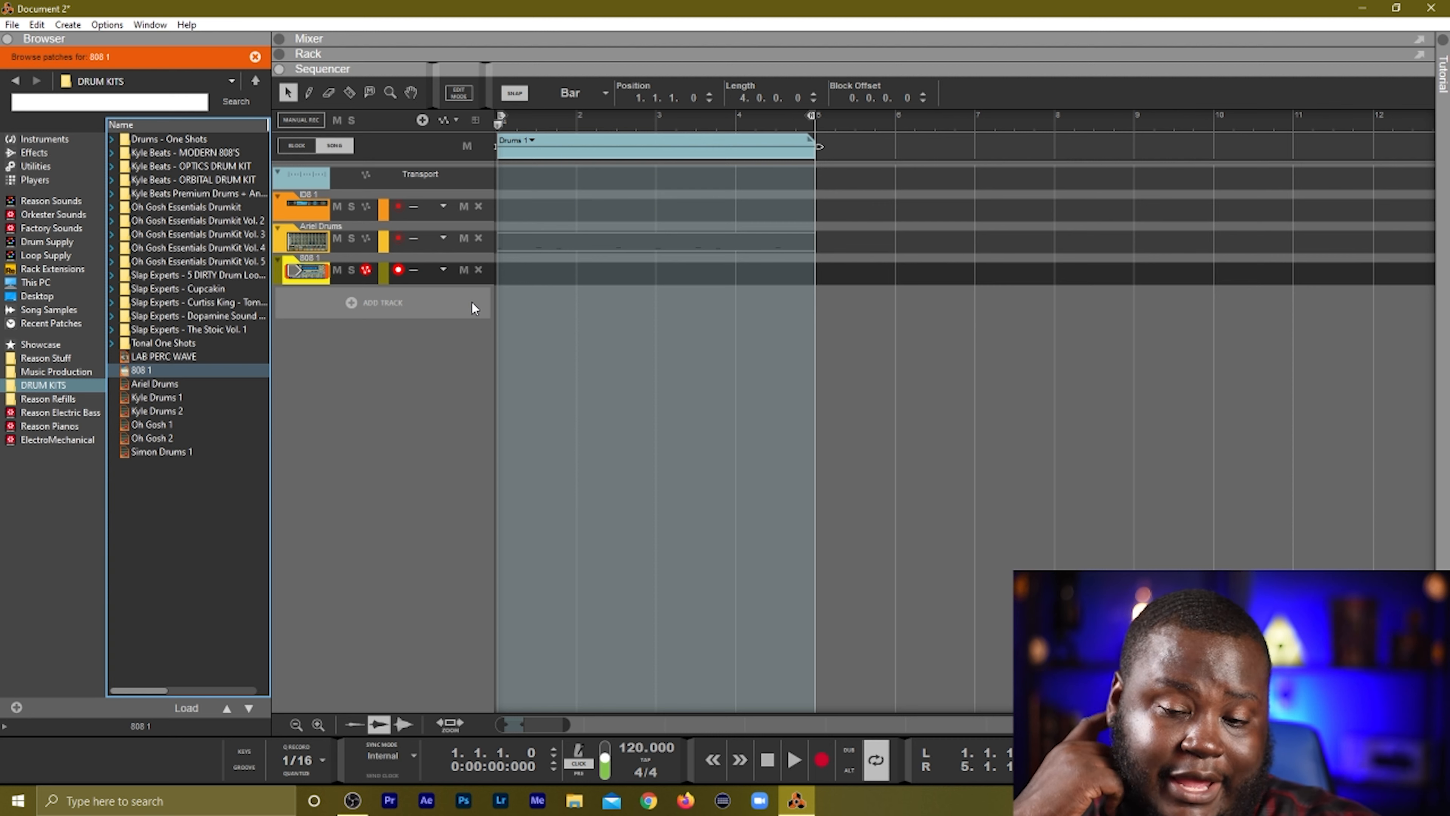
# Show the on-screen piano keys and record a four-bar 808 part from bar 1 on the 808 1 track.
pyautogui.press('F4')
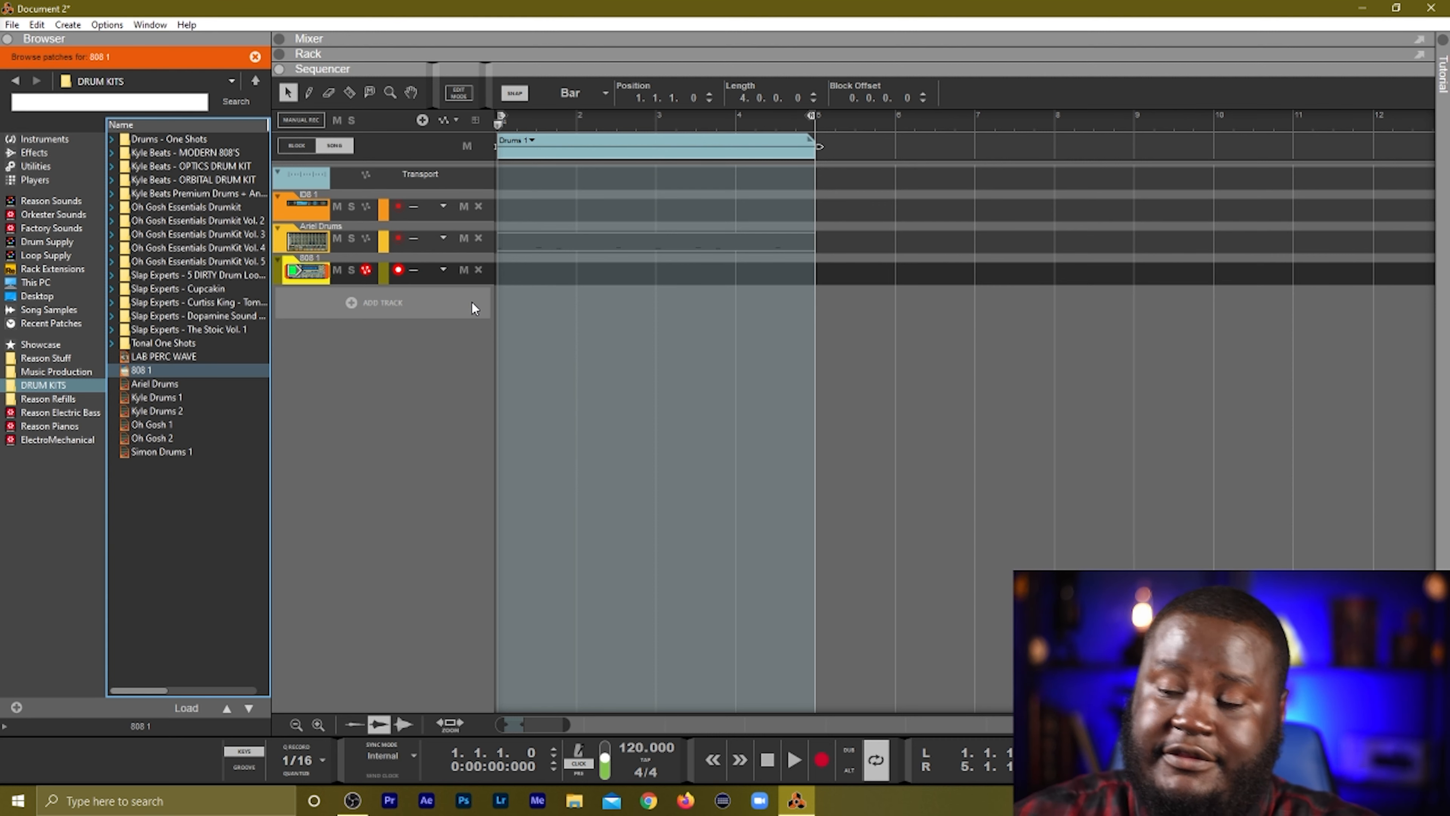
pyautogui.hotkey('ctrl', 'Return')
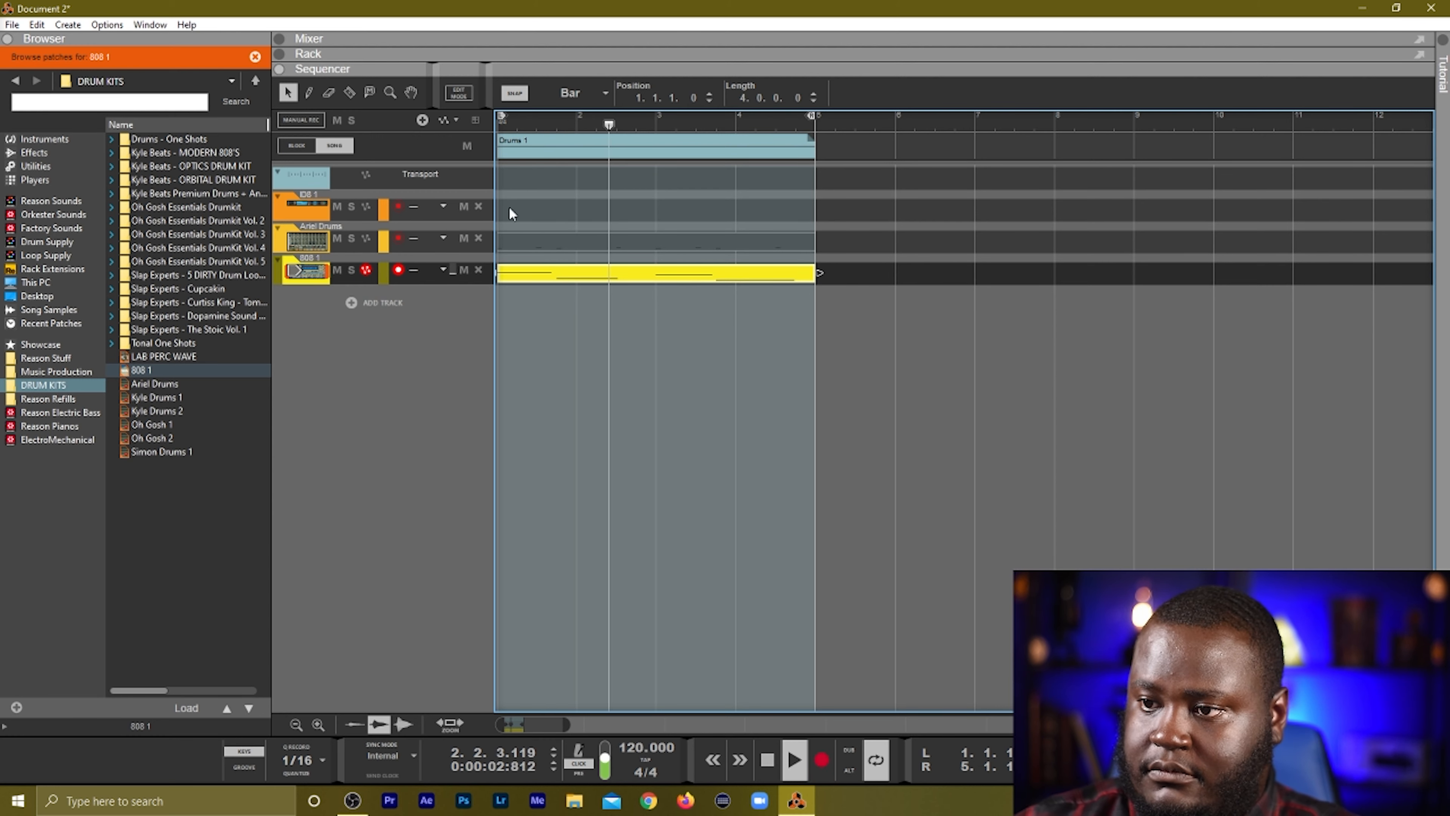
# Select the Ariel Drums track, rename Block 2 as Drums 2 in Block view, and undo the track duplication.
pyautogui.click(382, 239)
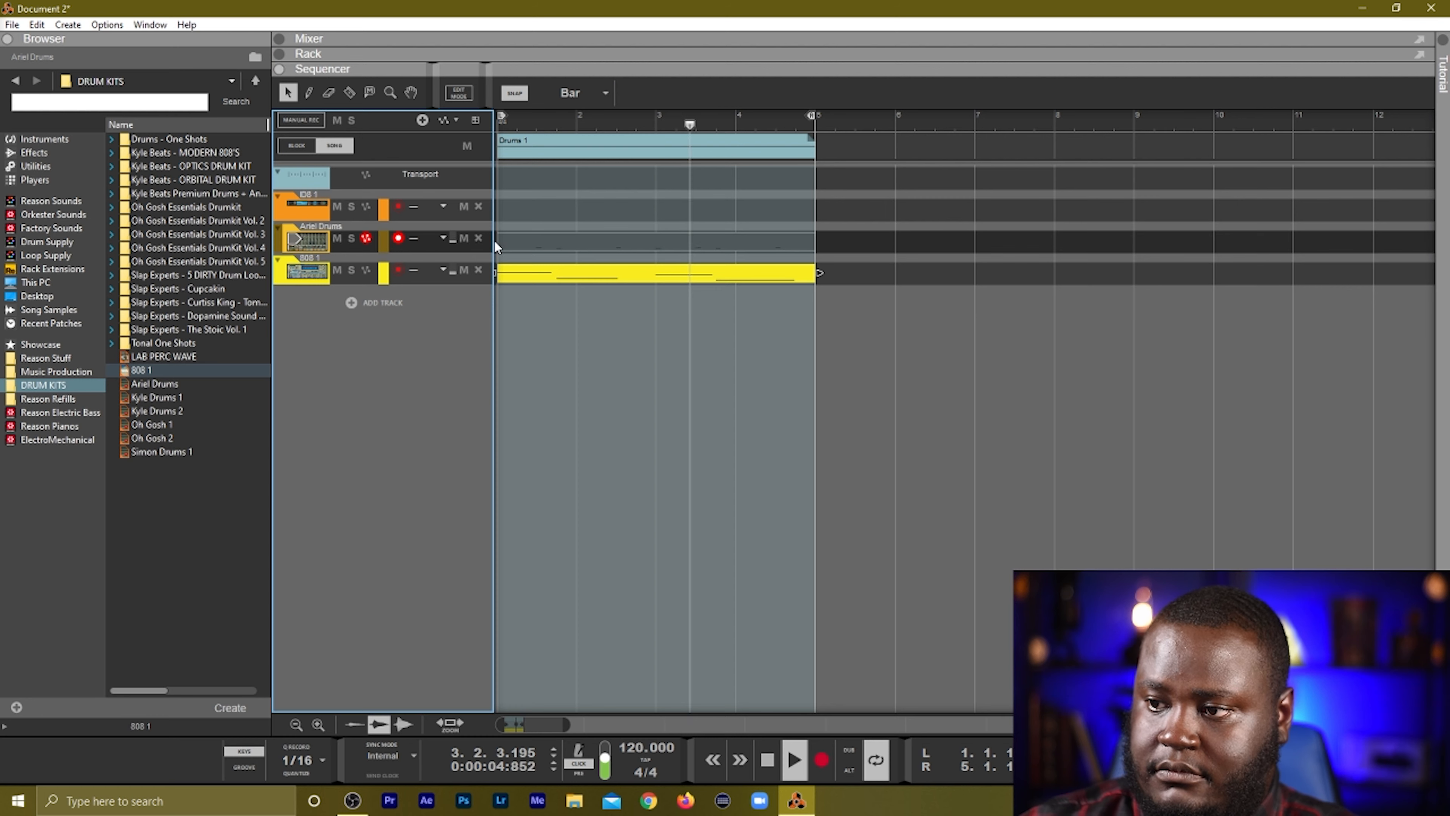
pyautogui.doubleClick(529, 153)
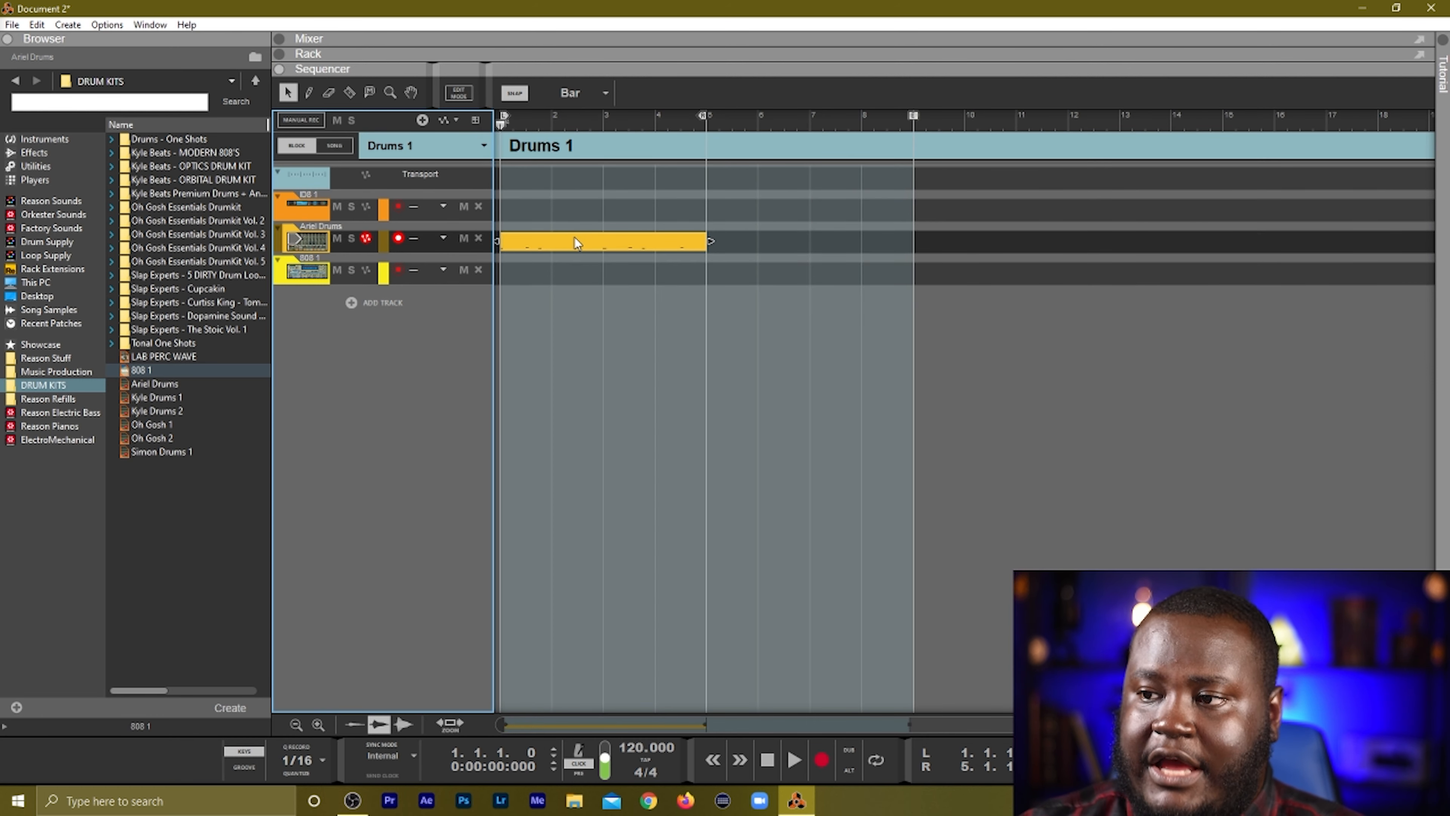
pyautogui.click(446, 185)
pyautogui.doubleClick(544, 142)
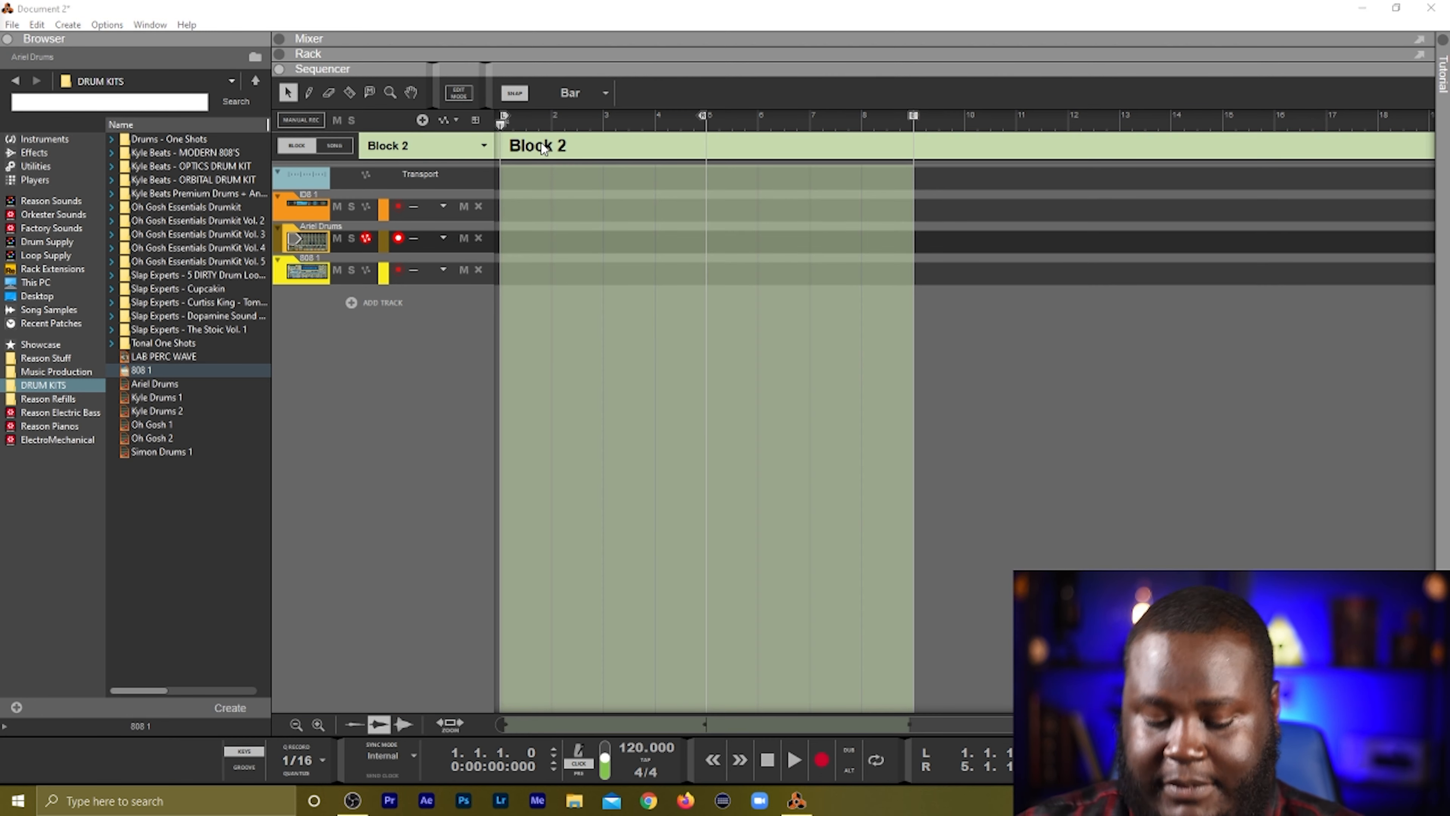
pyautogui.write('Drums 2')
pyautogui.press('Return')
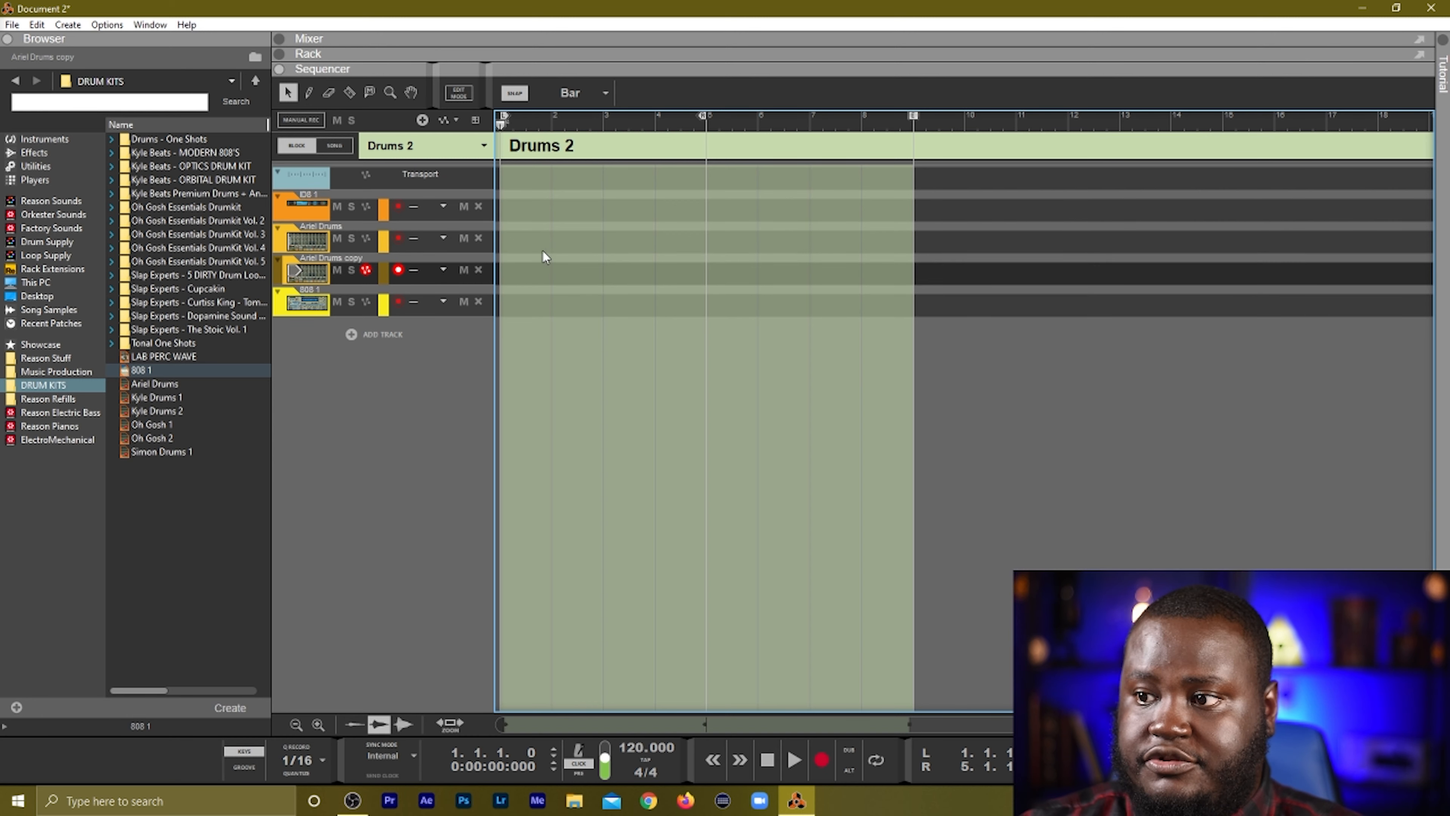
pyautogui.hotkey('ctrl', 'z')
# Copy the four-bar Ariel Drums clip from the Drums 1 block into the Drums 2 block at bar 1.
pyautogui.click(393, 147)
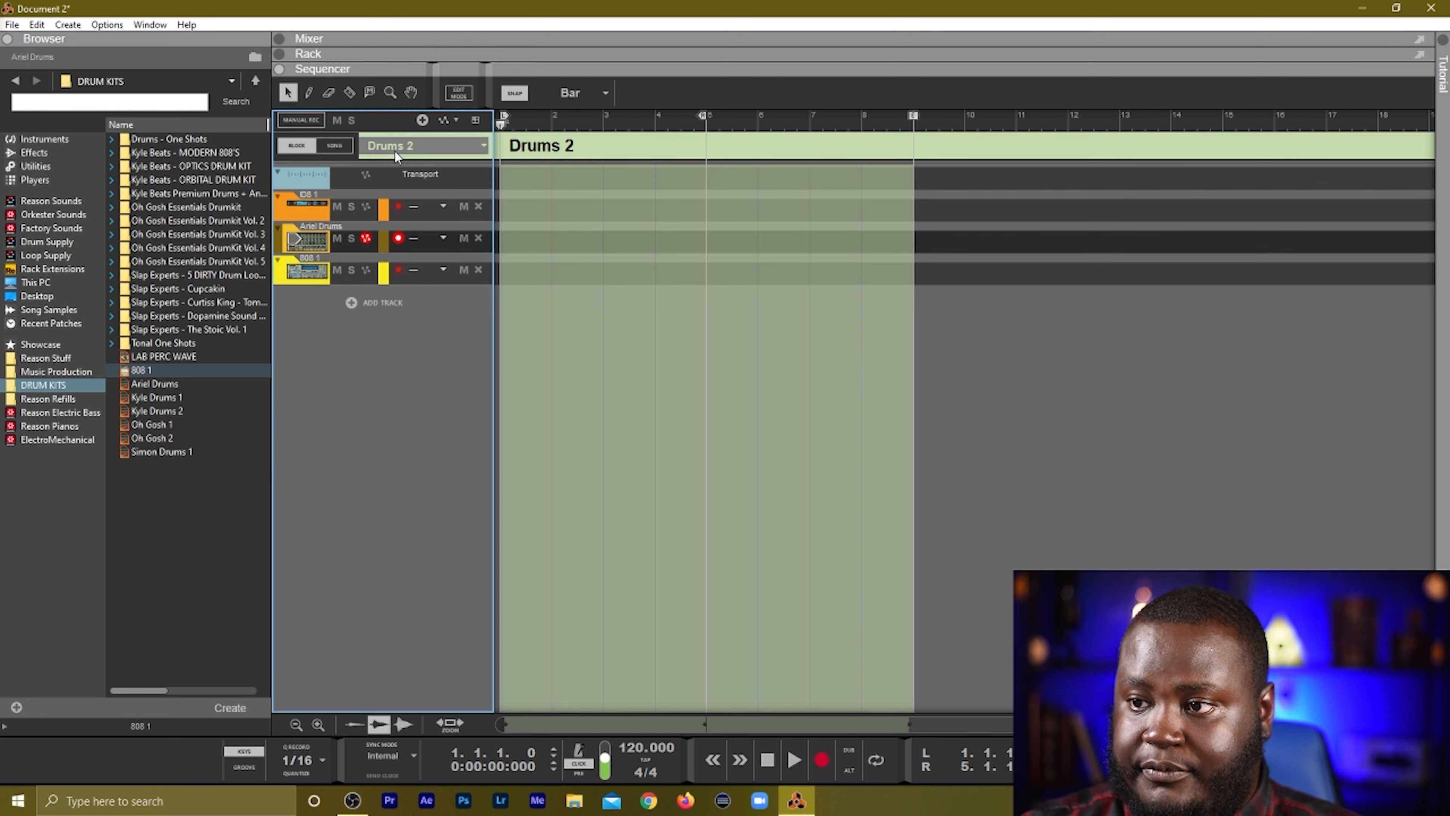
pyautogui.click(397, 158)
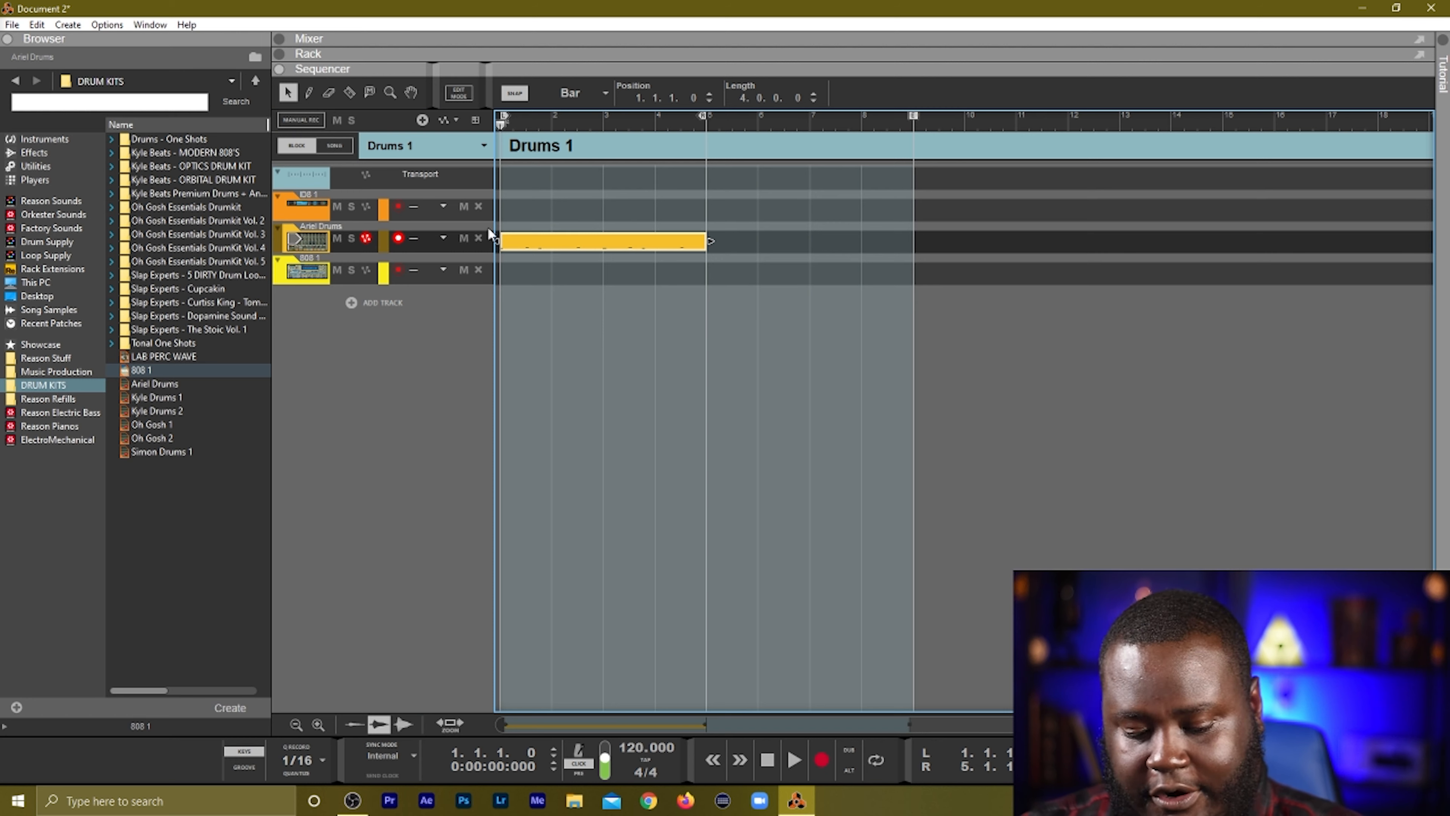
pyautogui.click(439, 144)
pyautogui.click(435, 183)
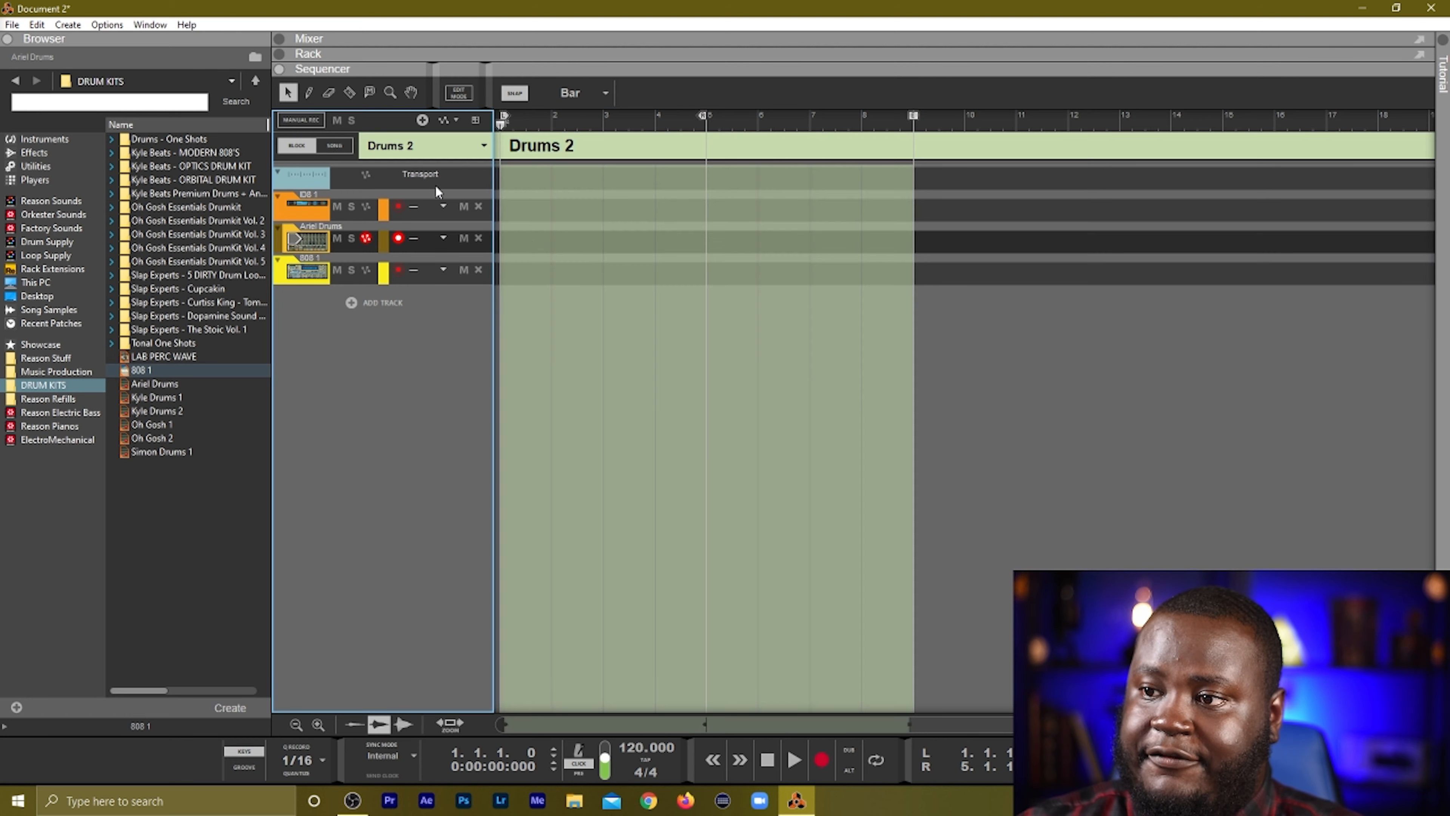
pyautogui.hotkey('ctrl', 'v')
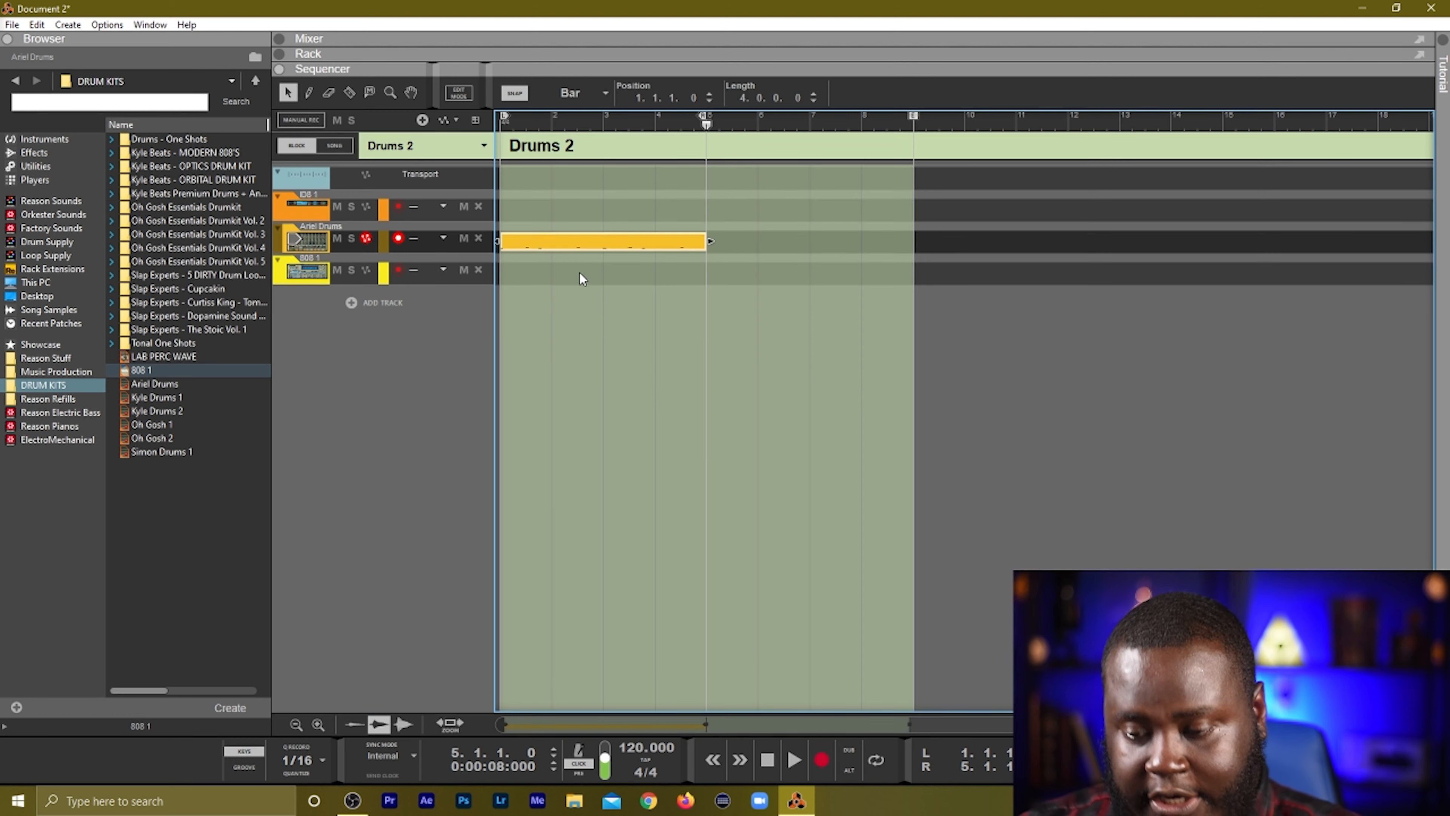
# In the Drums 2 clip, add two eighth-note C1 hits at 2.2.1 and 2.1.3 while playing it back.
pyautogui.doubleClick(540, 248)
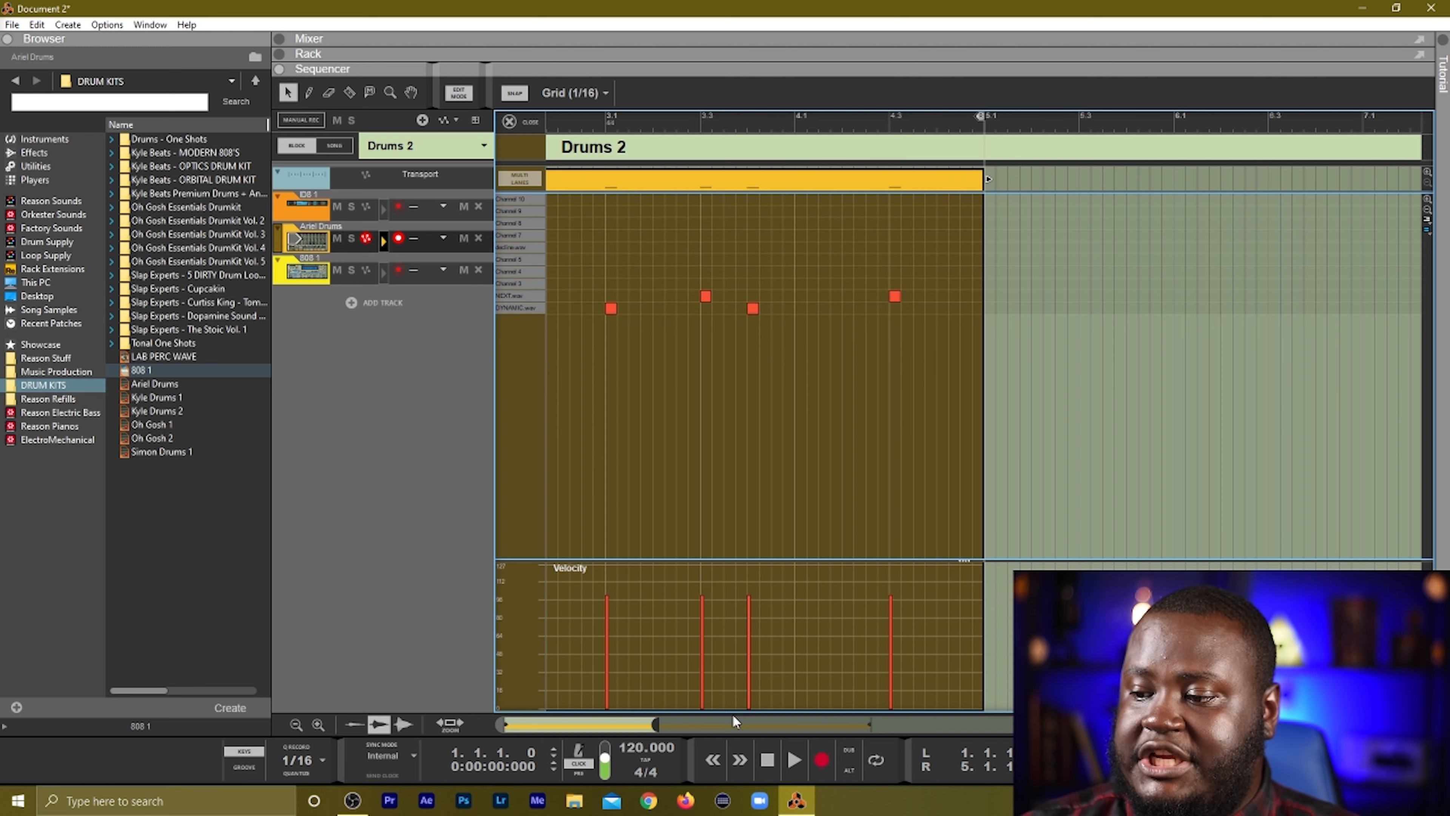
pyautogui.moveTo(734, 721); pyautogui.dragTo(472, 725)
pyautogui.press('space')
pyautogui.moveTo(919, 720); pyautogui.dragTo(1007, 723)
pyautogui.keyDown('alt'); pyautogui.click(757, 308); pyautogui.keyUp('alt')
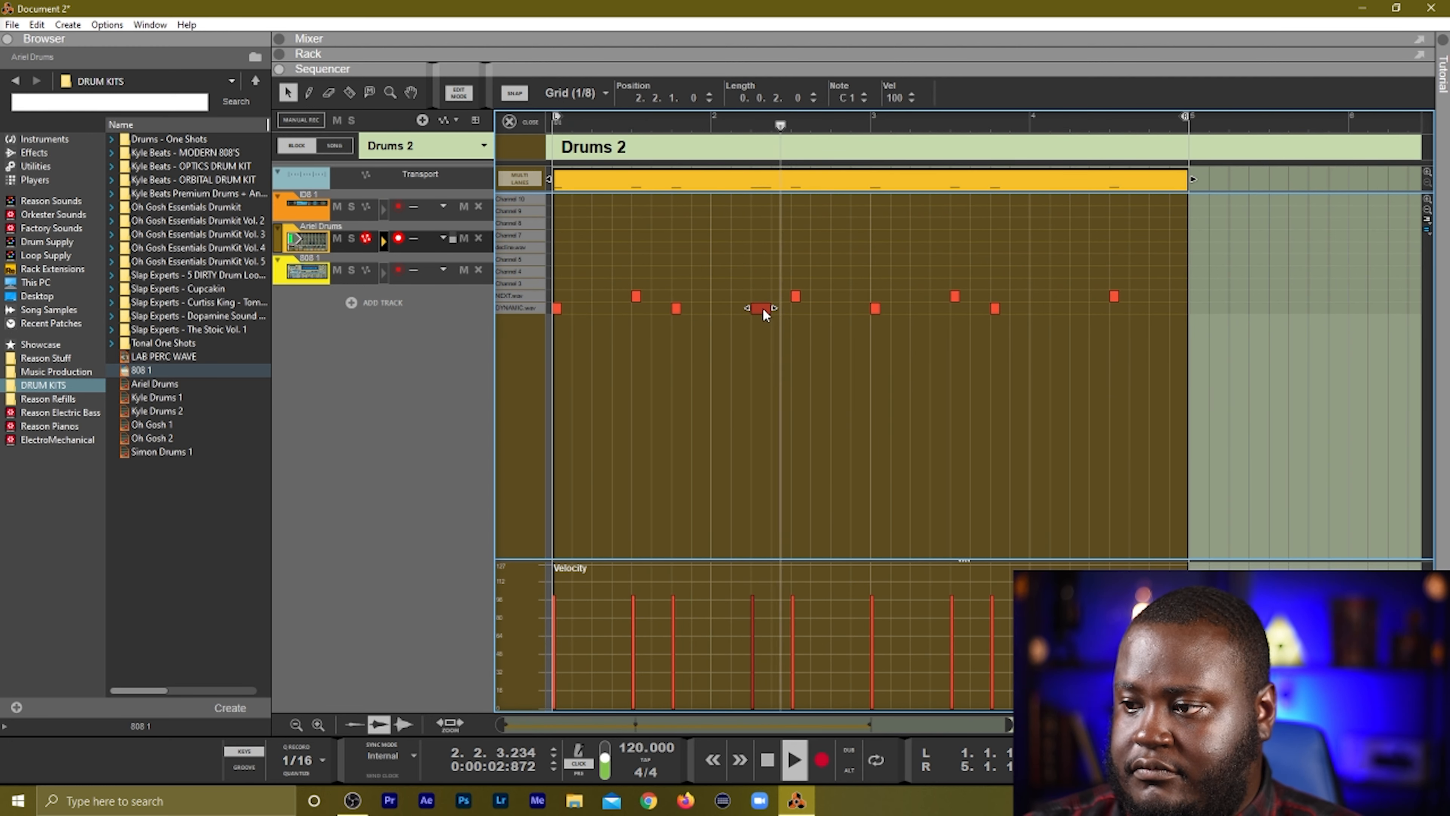
pyautogui.press('space')
pyautogui.hotkey('shift', 'Return')
pyautogui.press('space')
pyautogui.moveTo(764, 309); pyautogui.dragTo(748, 308)
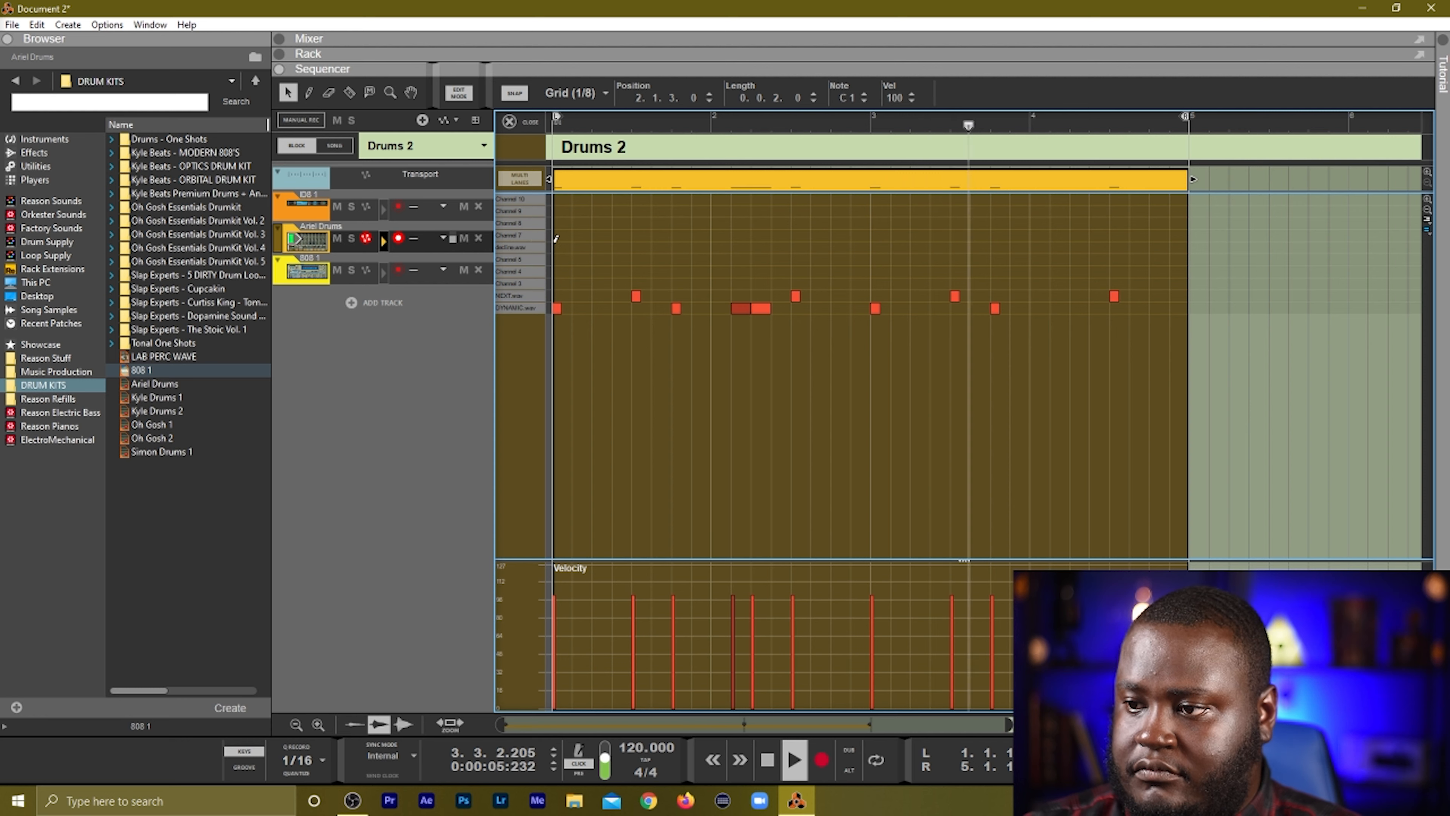
# Draw an eighth-note F1 hit at 1.1.1, duplicate it repeatedly through the end of bar 4, and stop playback.
pyautogui.moveTo(554, 247)
pyautogui.mouseDown()
pyautogui.moveTo(634, 247)
pyautogui.moveTo(574, 247)
pyautogui.mouseUp()
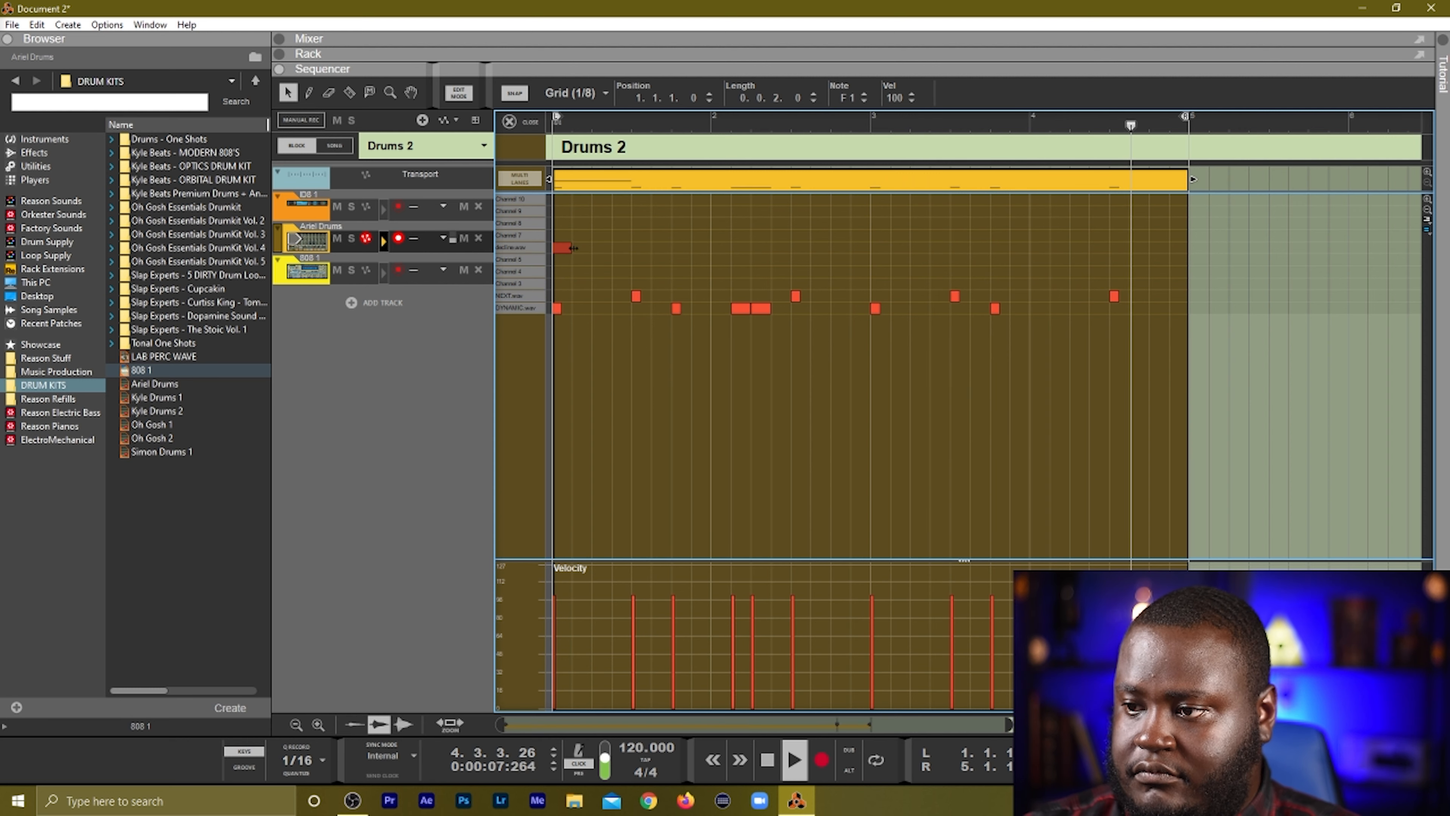
pyautogui.click(403, 466)
pyautogui.hotkey('ctrl', 'd')
pyautogui.press('space')
pyautogui.press('space')
pyautogui.hotkey('ctrl', 'd')
pyautogui.hotkey('ctrl', 'd')
pyautogui.hotkey('ctrl', 'd')
pyautogui.hotkey('ctrl', 'd')
pyautogui.hotkey('ctrl', 'd')
pyautogui.hotkey('ctrl', 'd')
pyautogui.hotkey('ctrl', 'd')
pyautogui.hotkey('ctrl', 'd')
pyautogui.hotkey('ctrl', 'd')
pyautogui.hotkey('ctrl', 'd')
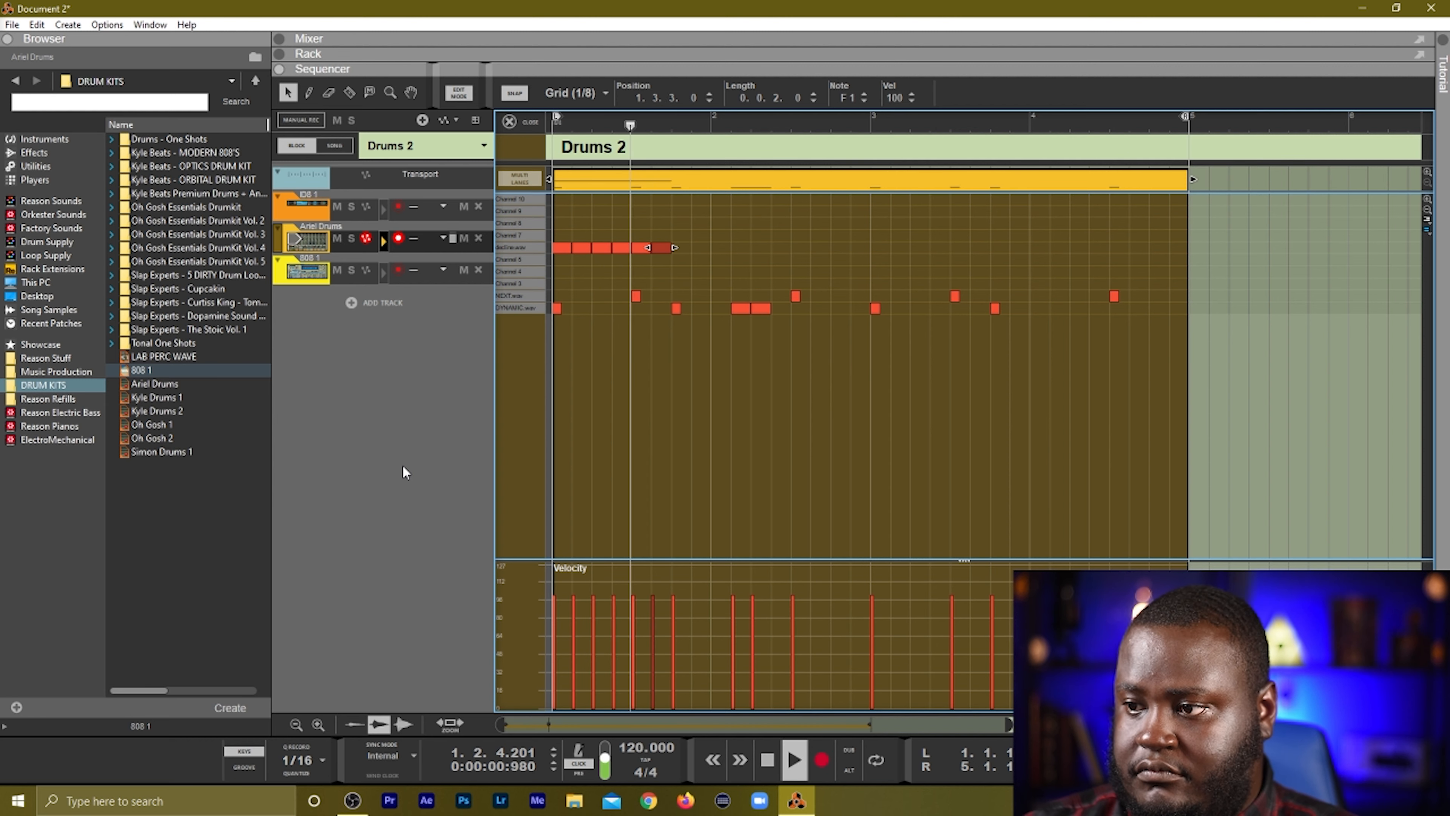
pyautogui.hotkey('ctrl', 'd')
pyautogui.hotkey('ctrl', 'd')
pyautogui.hotkey('ctrl', 'd')
pyautogui.hotkey('ctrl', 'd')
pyautogui.hotkey('ctrl', 'd')
pyautogui.hotkey('ctrl', 'd')
pyautogui.hotkey('ctrl', 'd')
pyautogui.hotkey('ctrl', 'd')
pyautogui.hotkey('ctrl', 'd')
pyautogui.hotkey('ctrl', 'd')
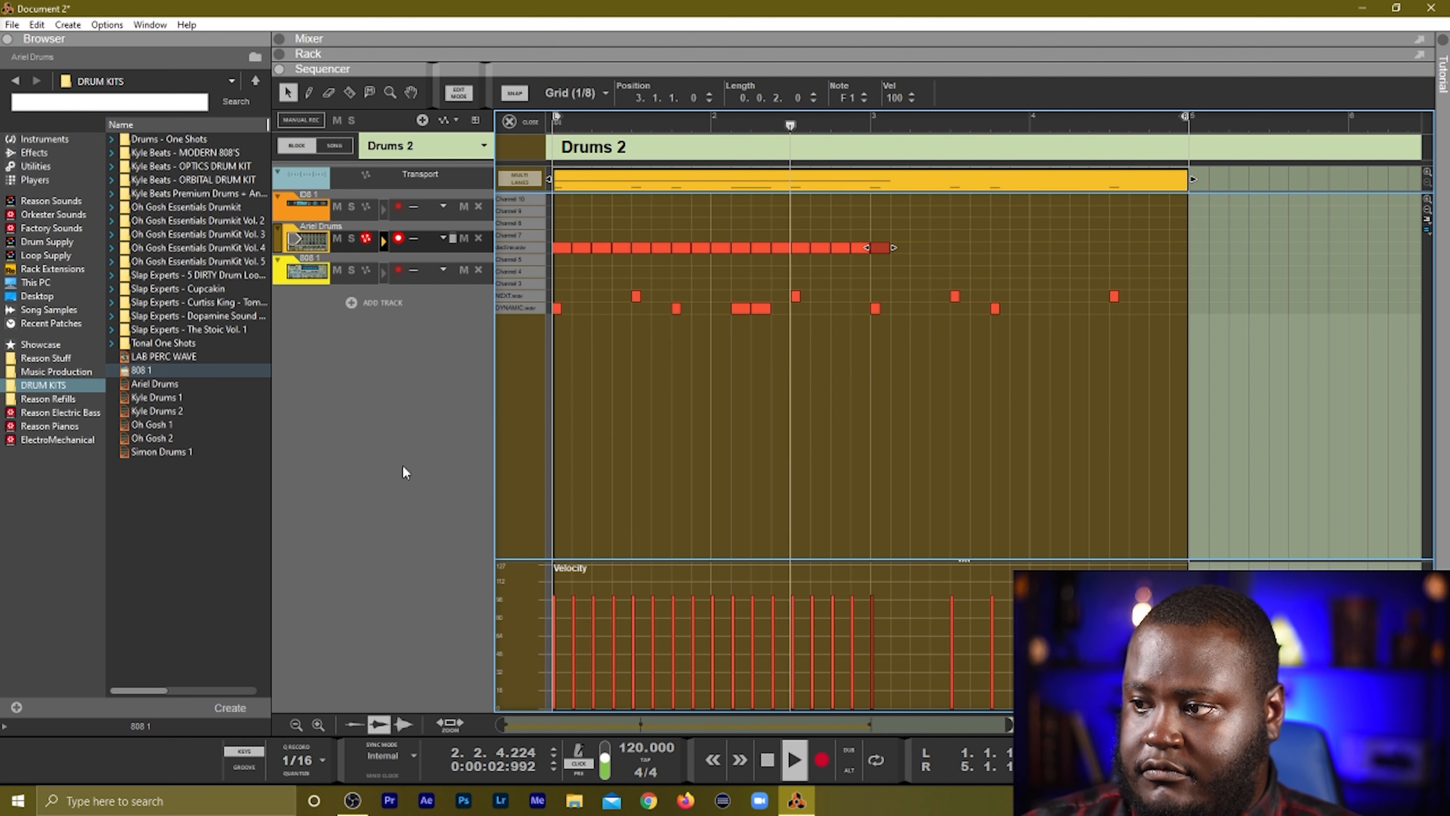
pyautogui.hotkey('ctrl', 'd')
pyautogui.hotkey('ctrl', 'd')
pyautogui.hotkey('ctrl', 'd')
pyautogui.hotkey('ctrl', 'd')
pyautogui.hotkey('ctrl', 'd')
pyautogui.hotkey('ctrl', 'd')
pyautogui.hotkey('ctrl', 'd')
pyautogui.hotkey('ctrl', 'd')
pyautogui.hotkey('ctrl', 'd')
pyautogui.hotkey('ctrl', 'd')
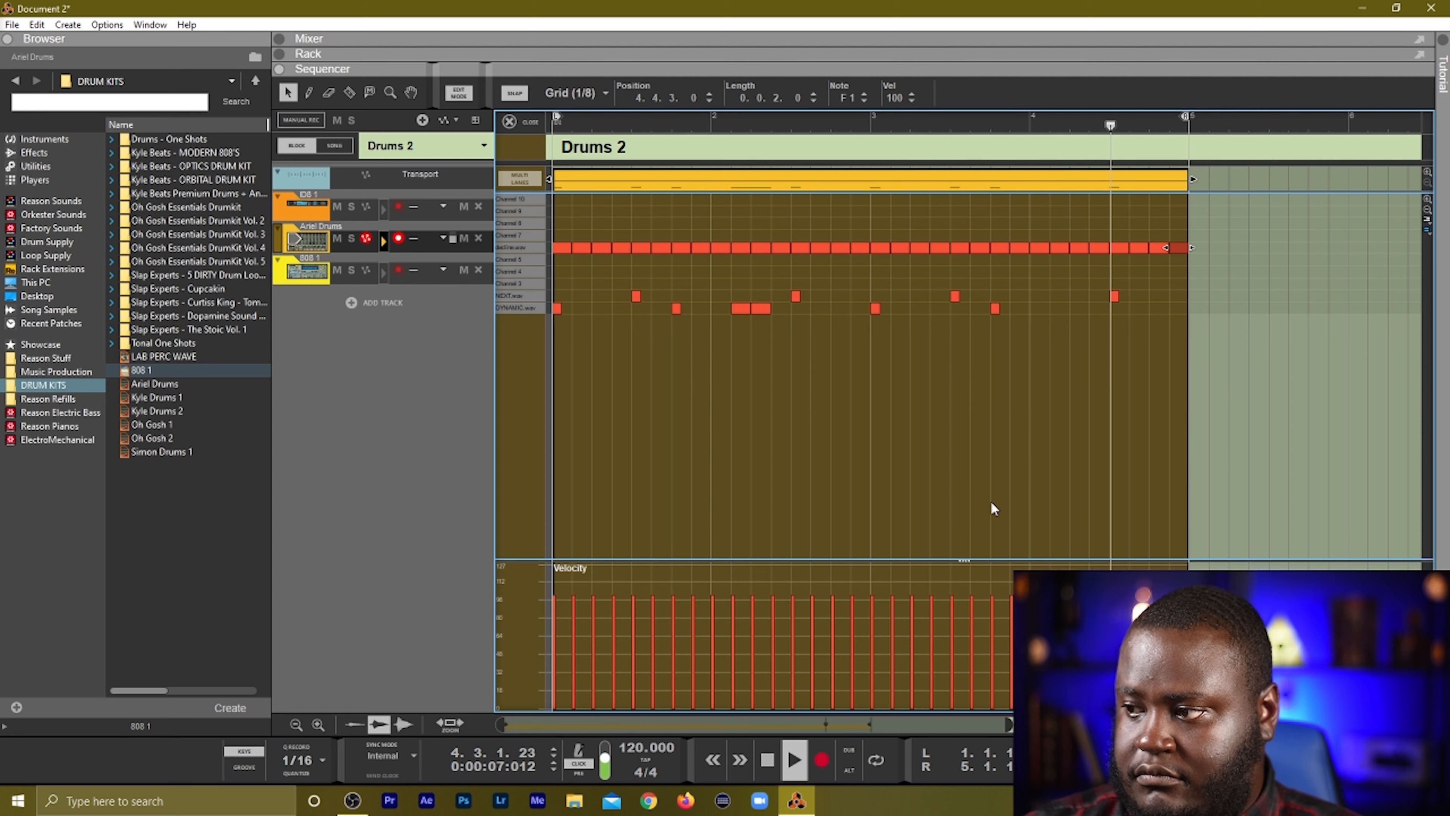
pyautogui.press('space')
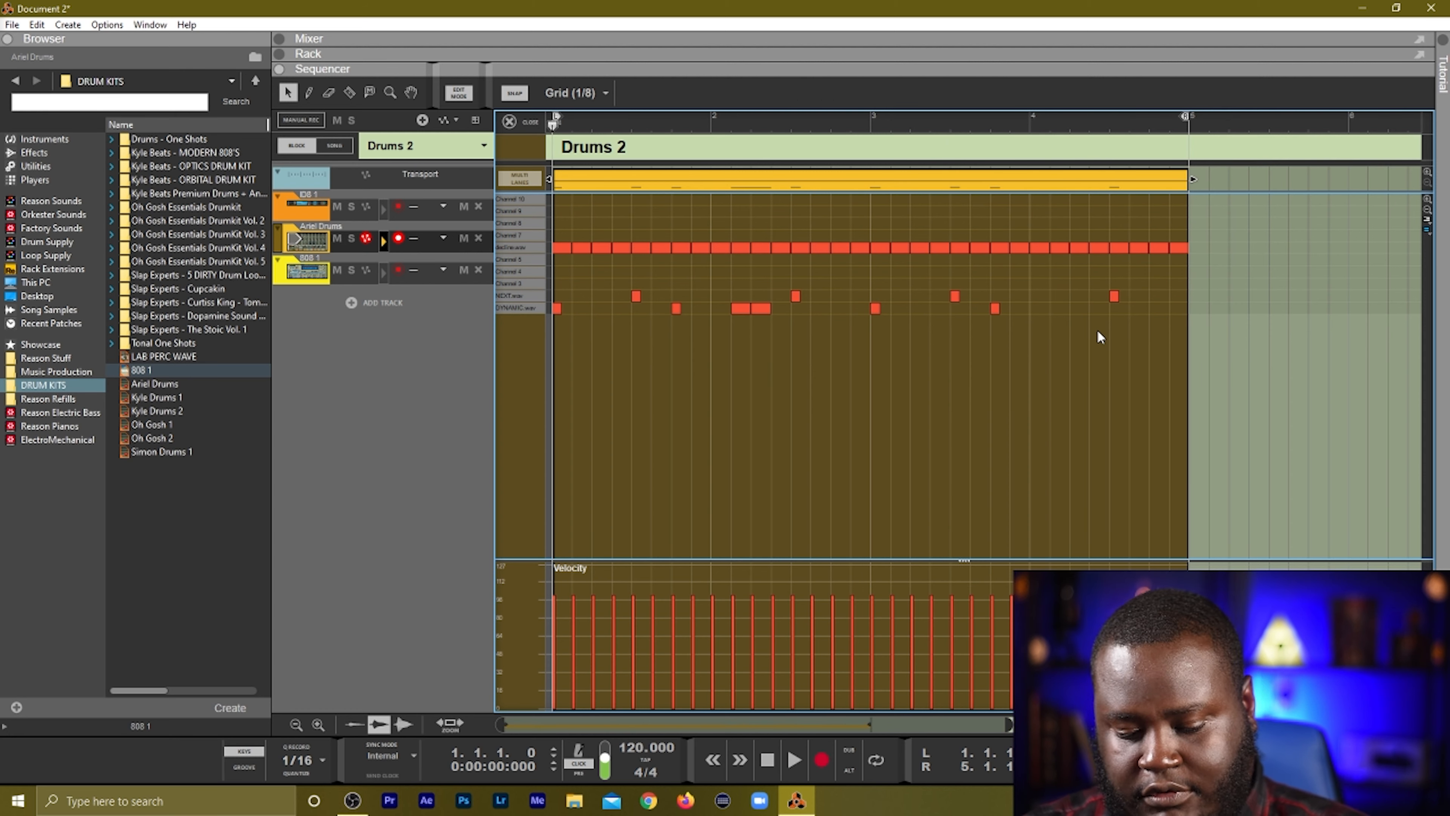
# Return to Song view, duplicate the 808 clip to bar 5, and extend the loop end to bar 9.
pyautogui.hotkey('shift', 'Tab')
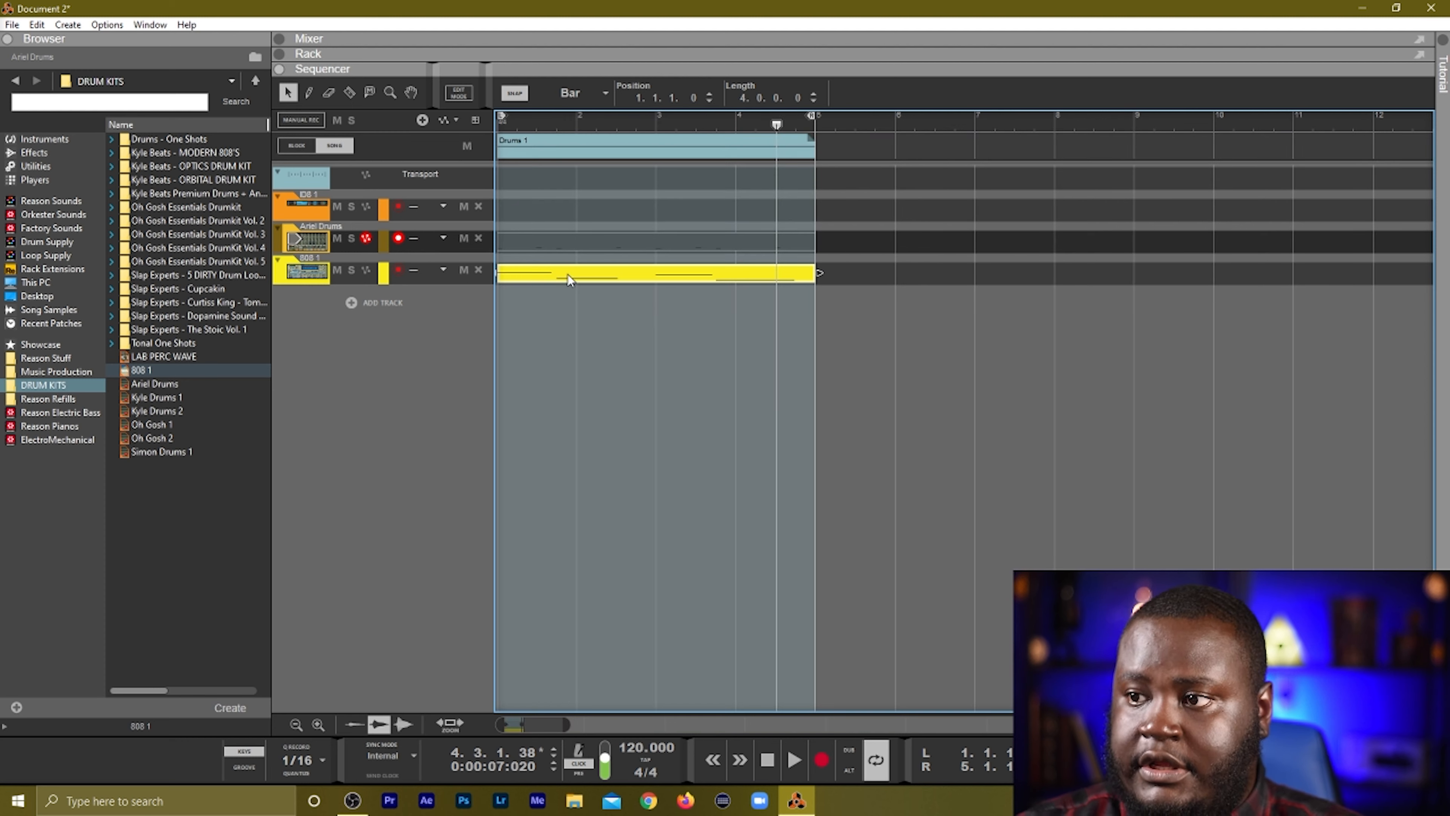
pyautogui.moveTo(923, 303); pyautogui.dragTo(291, 45)
pyautogui.hotkey('ctrl', 'd')
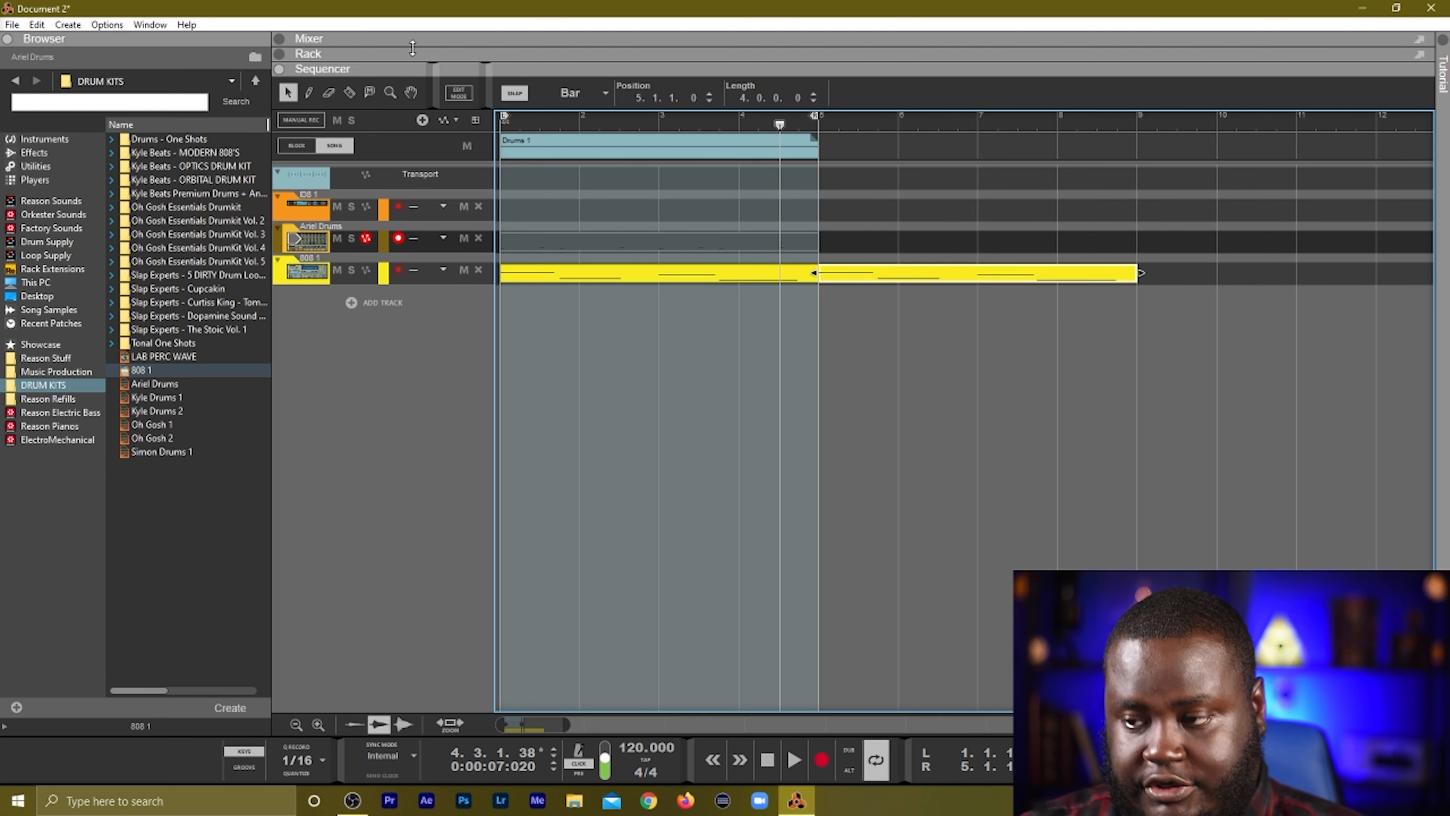
pyautogui.moveTo(814, 116); pyautogui.dragTo(1136, 117)
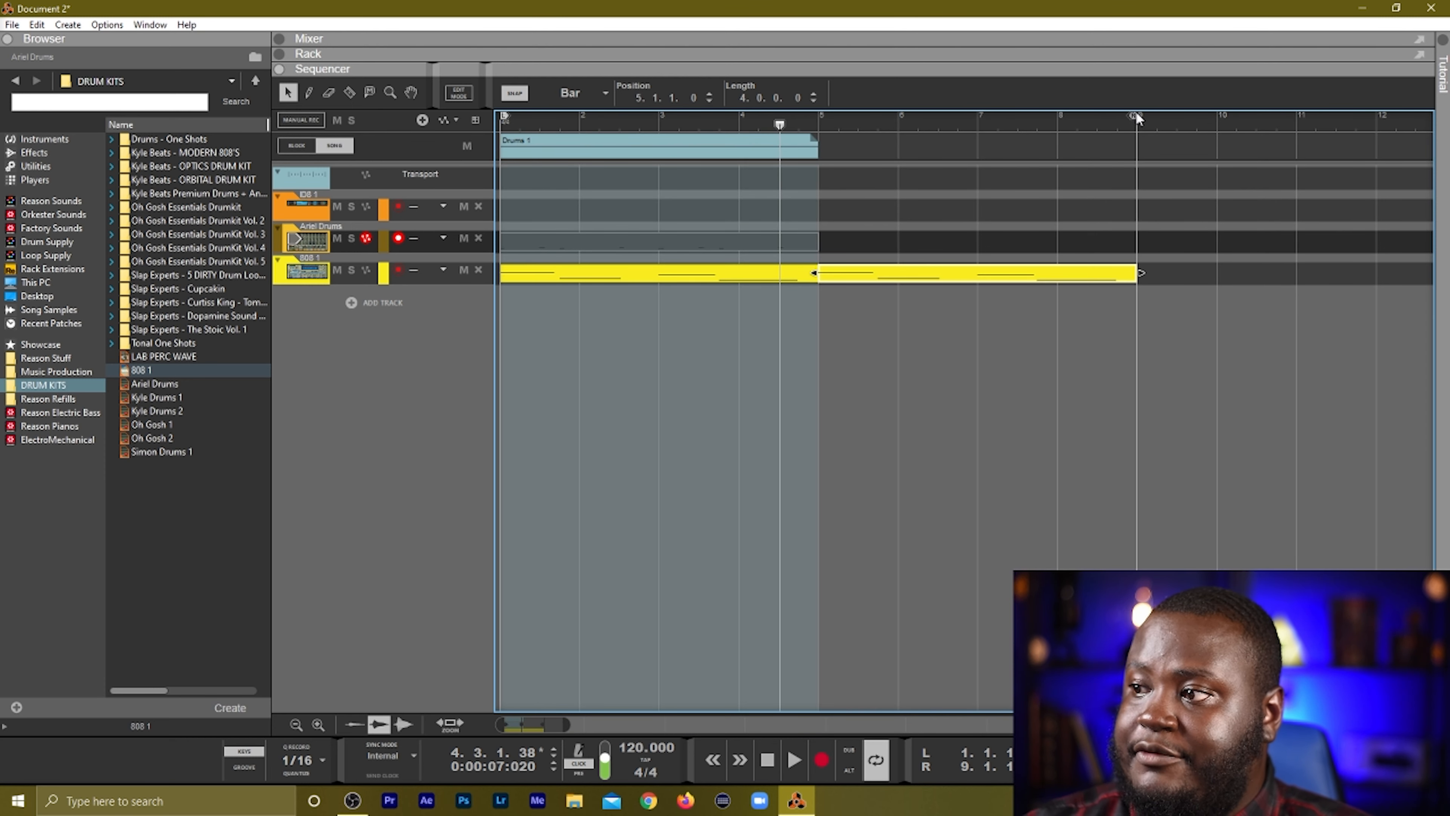
# Place a four-bar Drums 2 block from bar 5 and play the arrangement from bar 1.
pyautogui.click(805, 146)
pyautogui.doubleClick(857, 153)
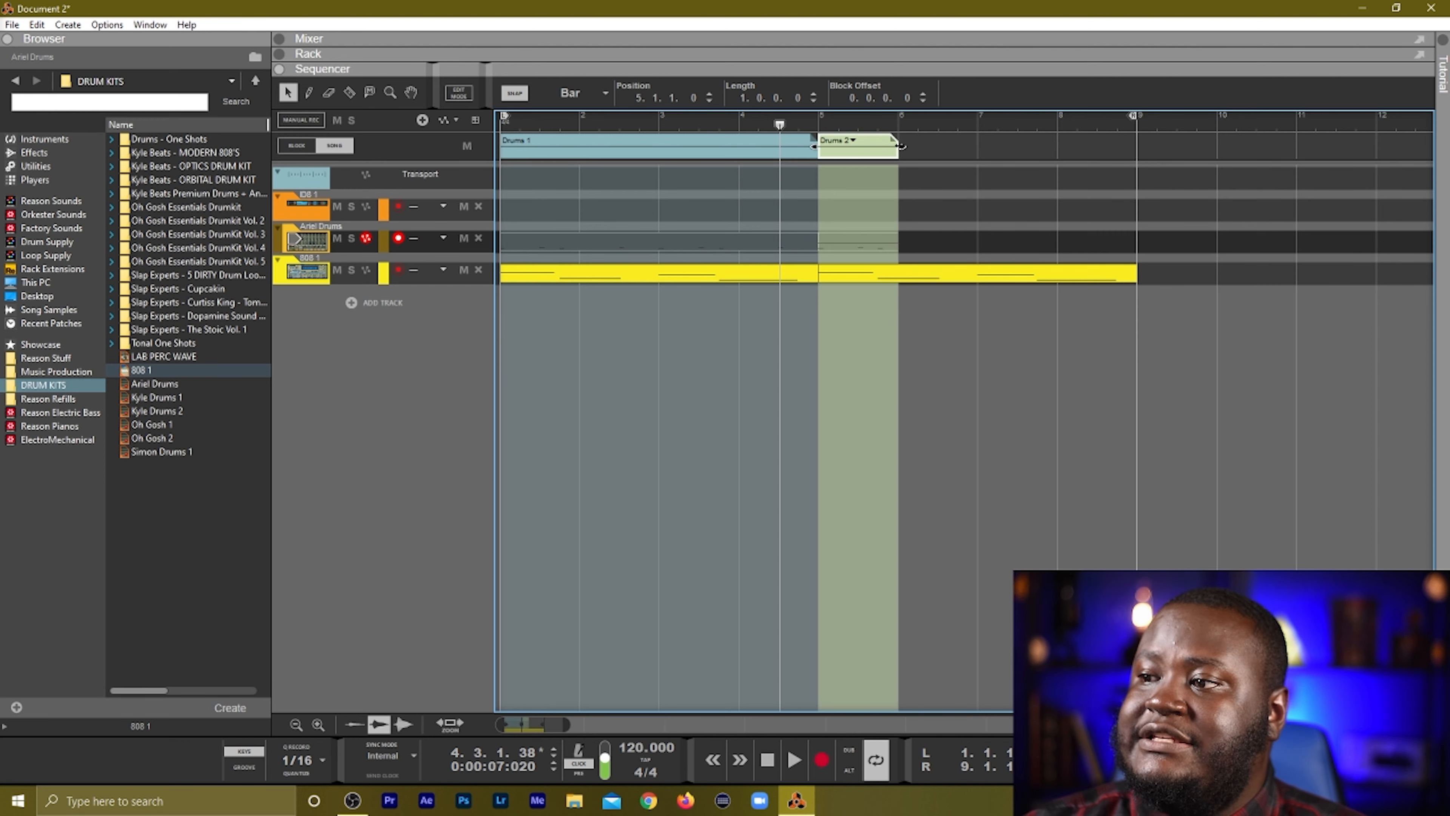
pyautogui.moveTo(901, 148); pyautogui.dragTo(1084, 152)
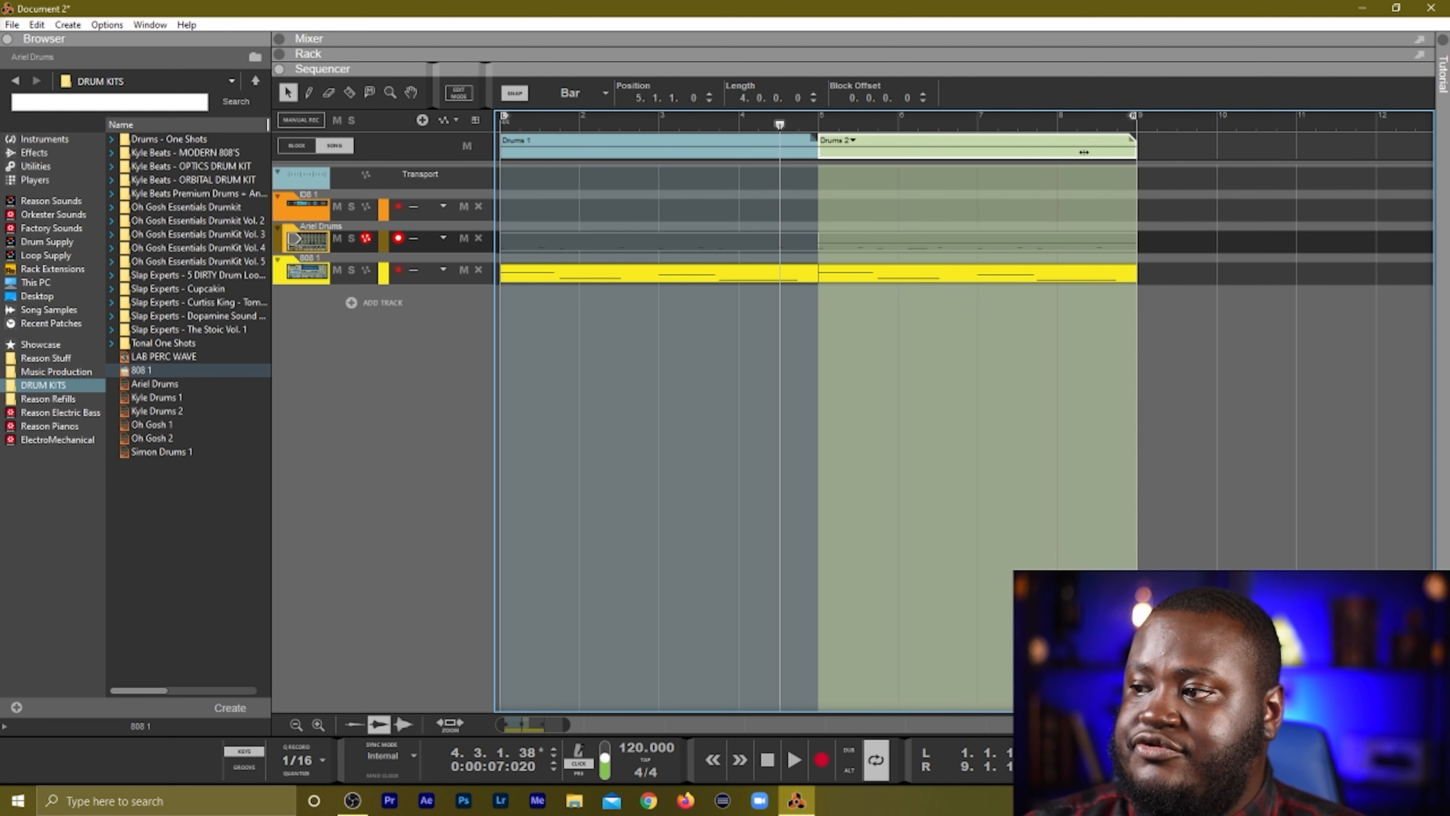
pyautogui.hotkey('shift', 'Return')
pyautogui.press('space')
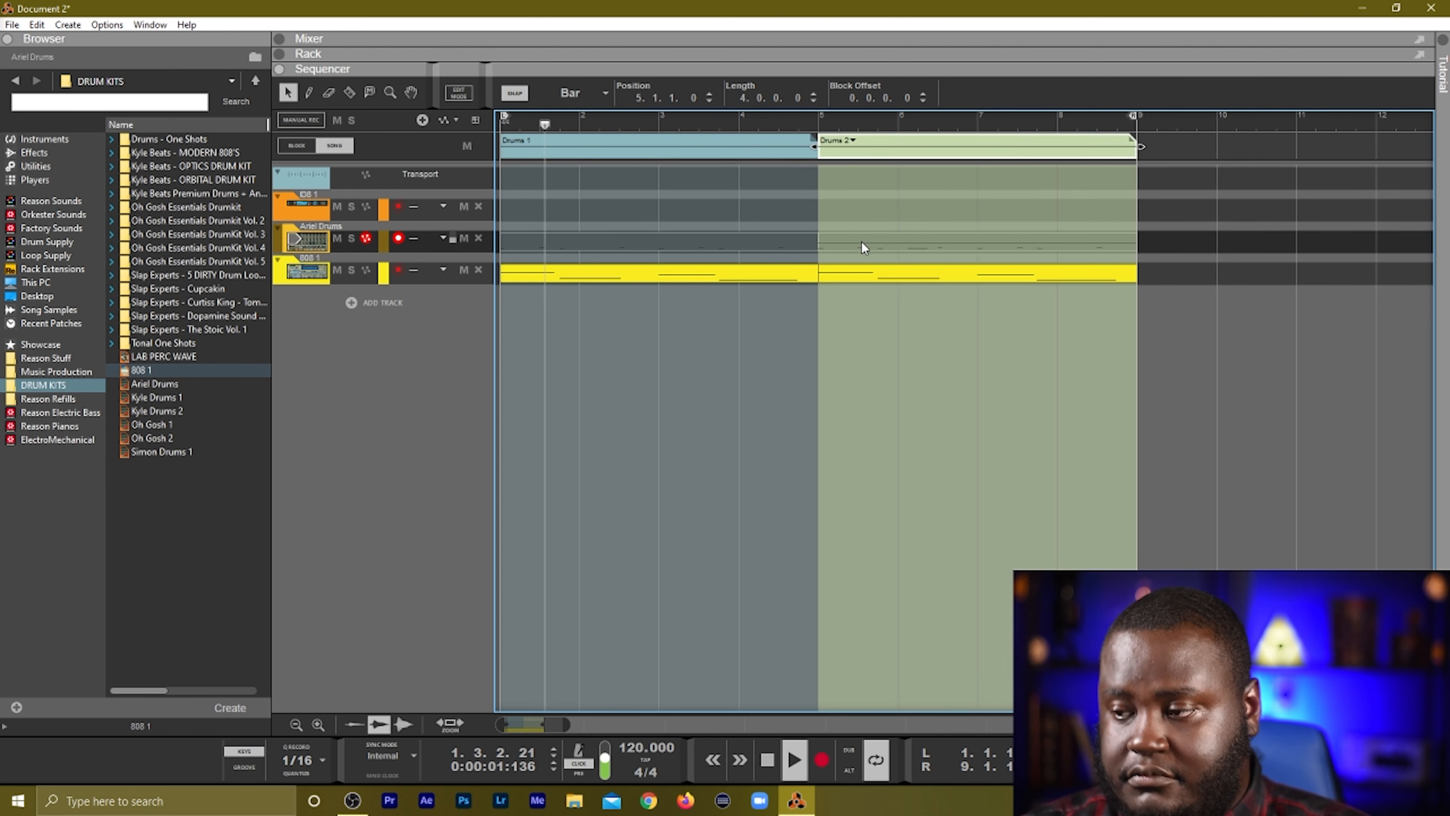
pyautogui.click(951, 346)
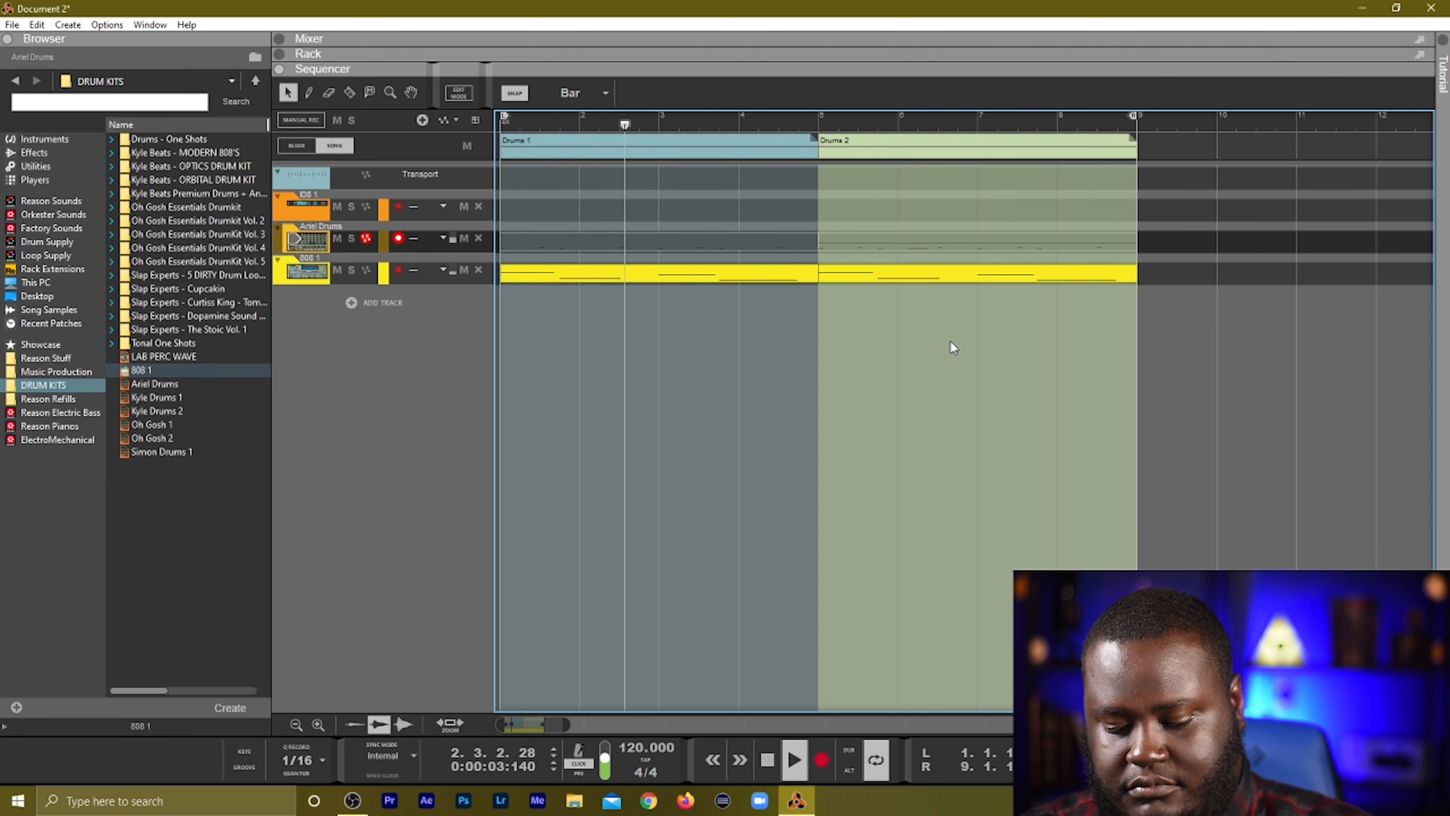
# Duplicate the second 808 clip to bar 9 and extend the loop end to bar 13.
pyautogui.scroll(-1, 948, 341)
pyautogui.scroll(-2, 908, 342)
pyautogui.moveTo(945, 285); pyautogui.dragTo(761, 201)
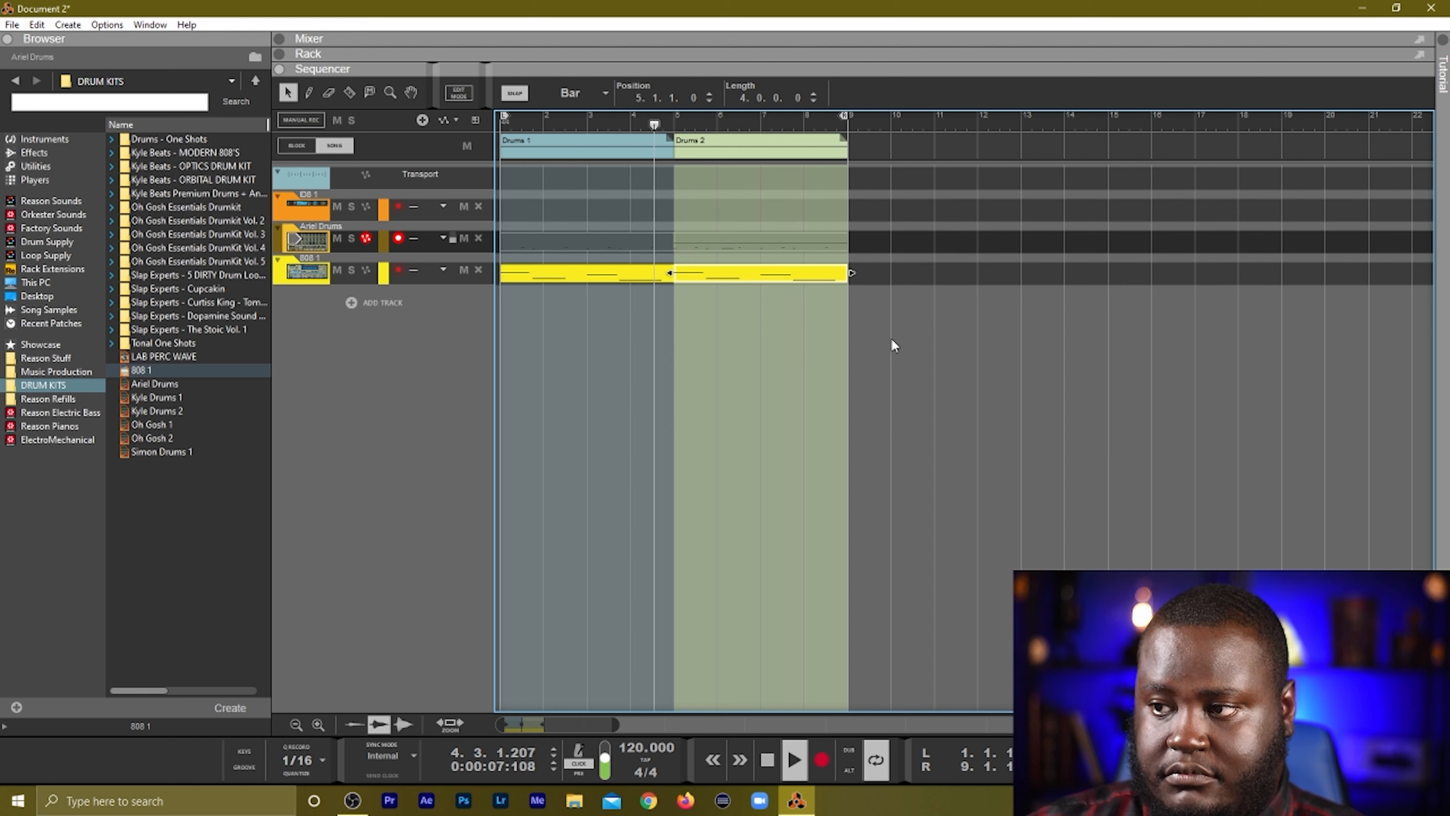
pyautogui.hotkey('ctrl', 'd')
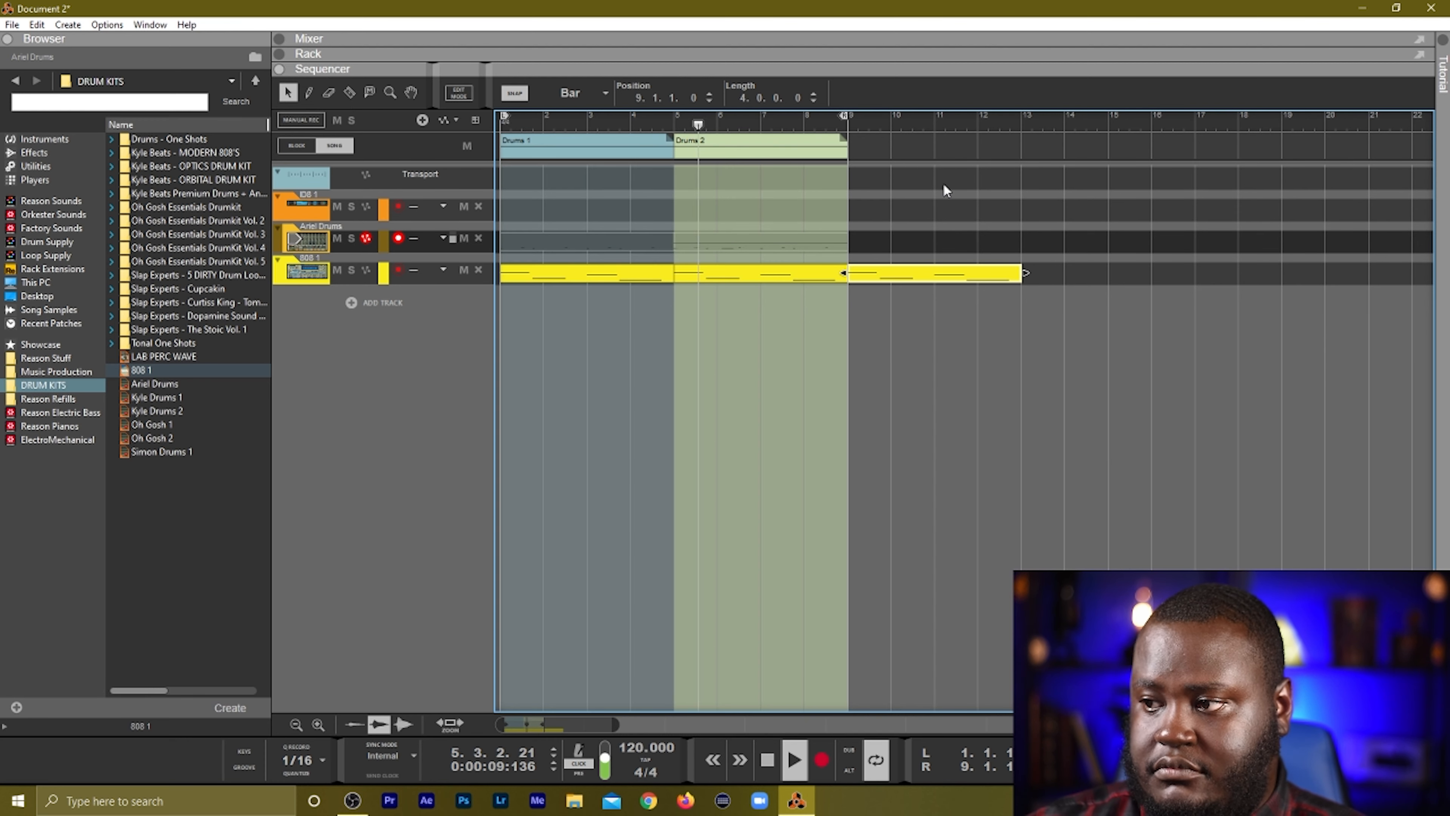
pyautogui.keyDown('alt'); pyautogui.click(1025, 123); pyautogui.keyUp('alt')
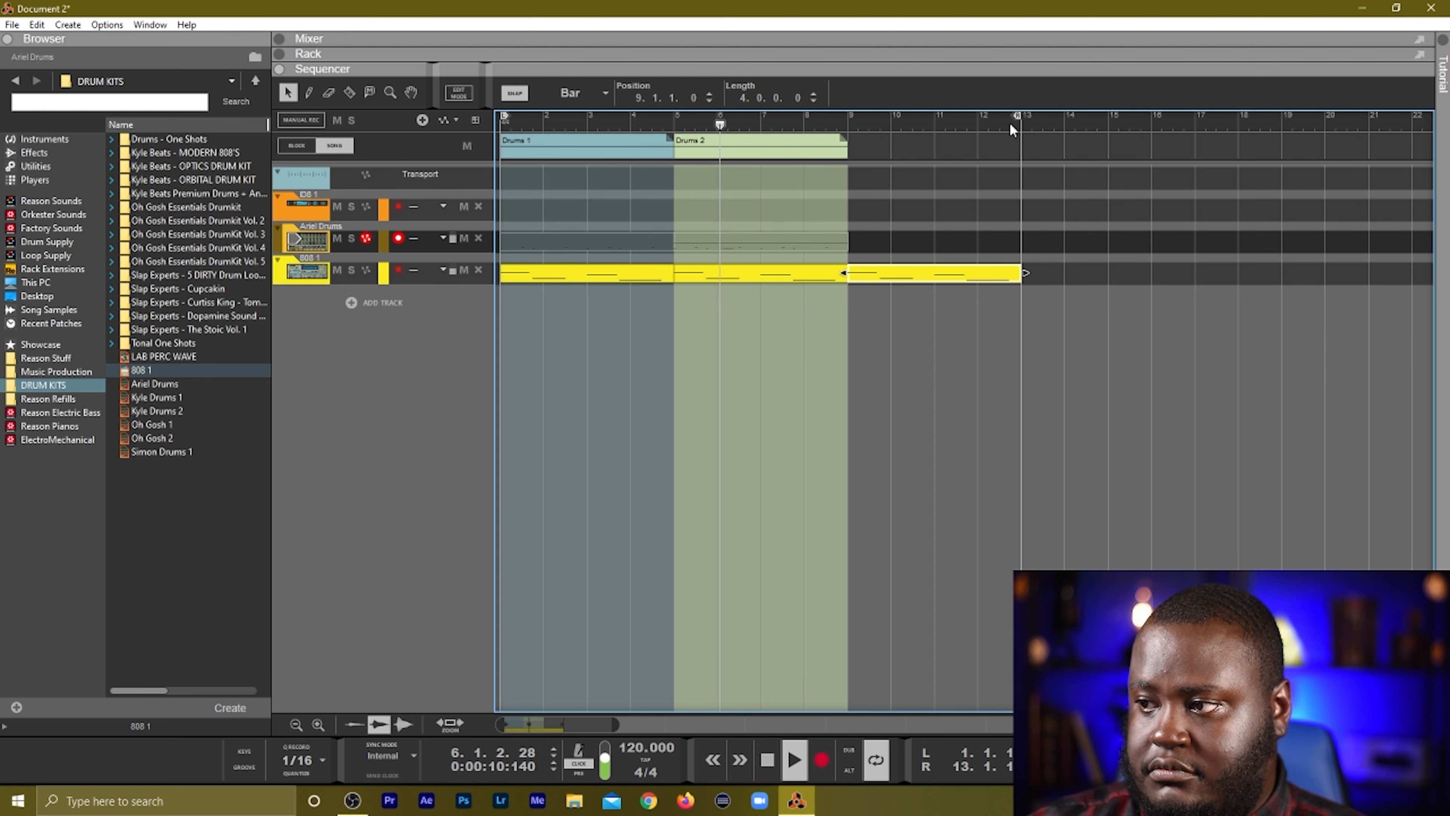
# Copy the Drums 1 block to bar 9, right after the Drums 2 block, and stop playback.
pyautogui.click(850, 146)
pyautogui.click(564, 152)
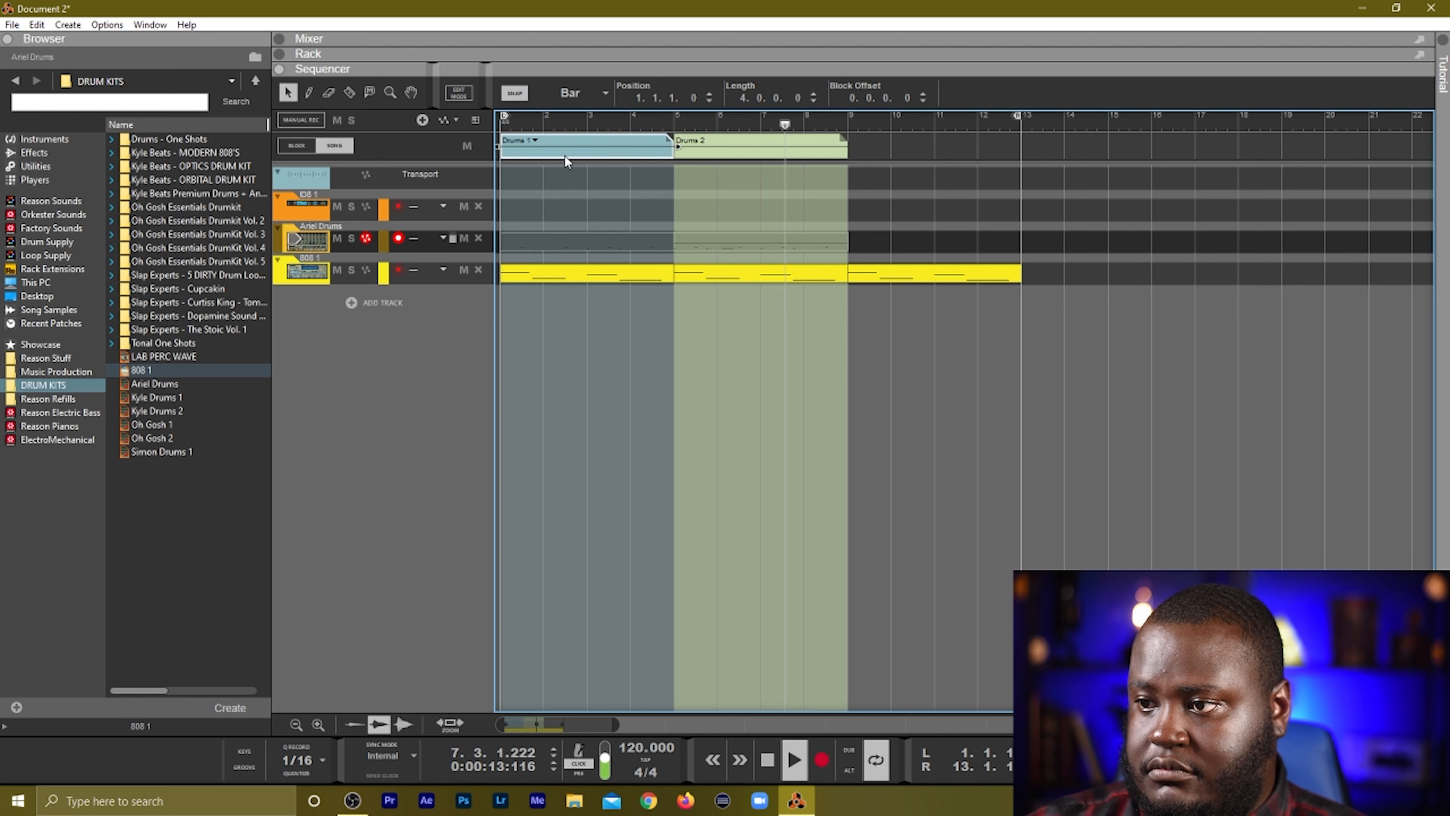
pyautogui.moveTo(536, 153); pyautogui.dragTo(885, 151)
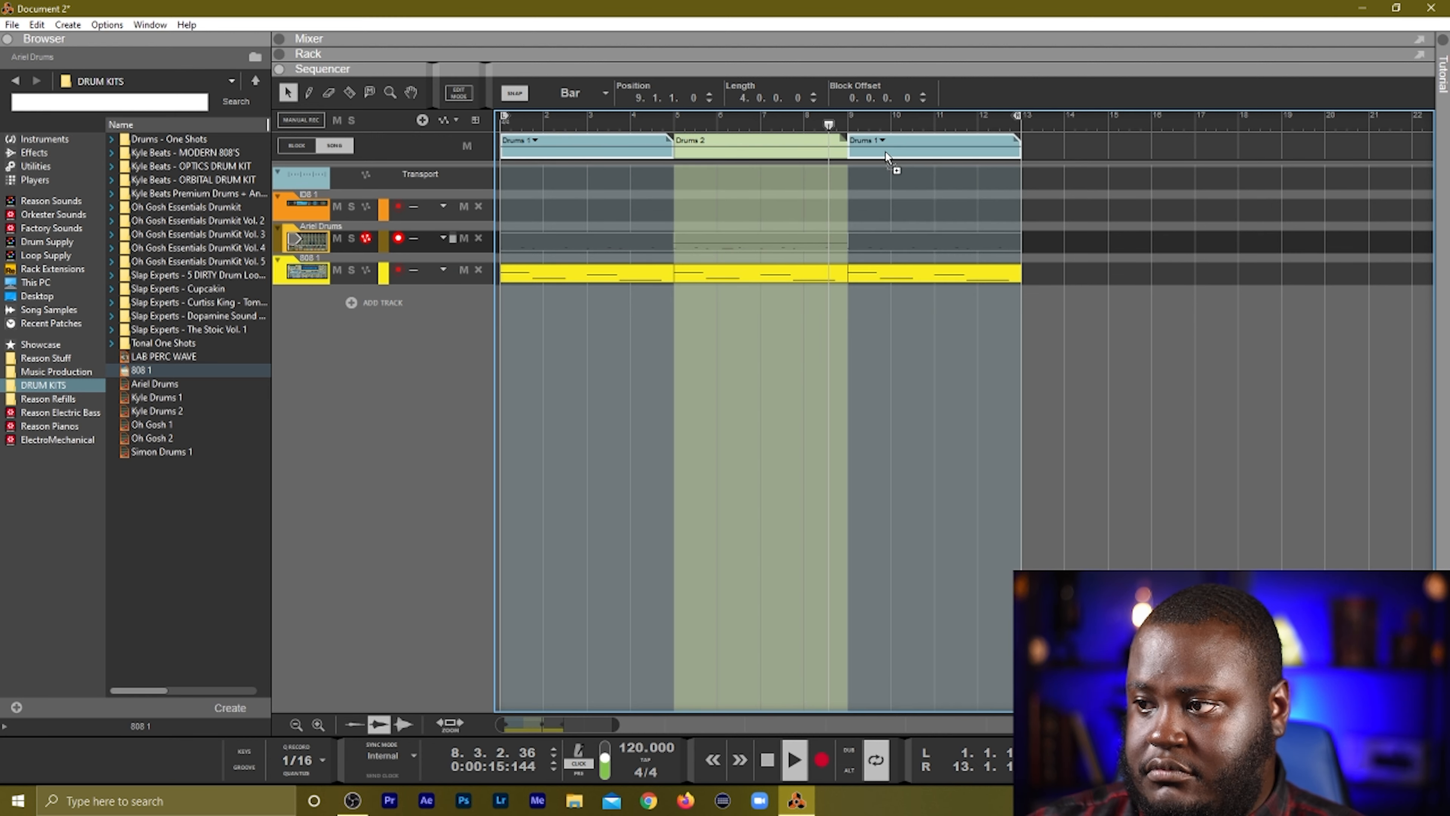
pyautogui.press('space')
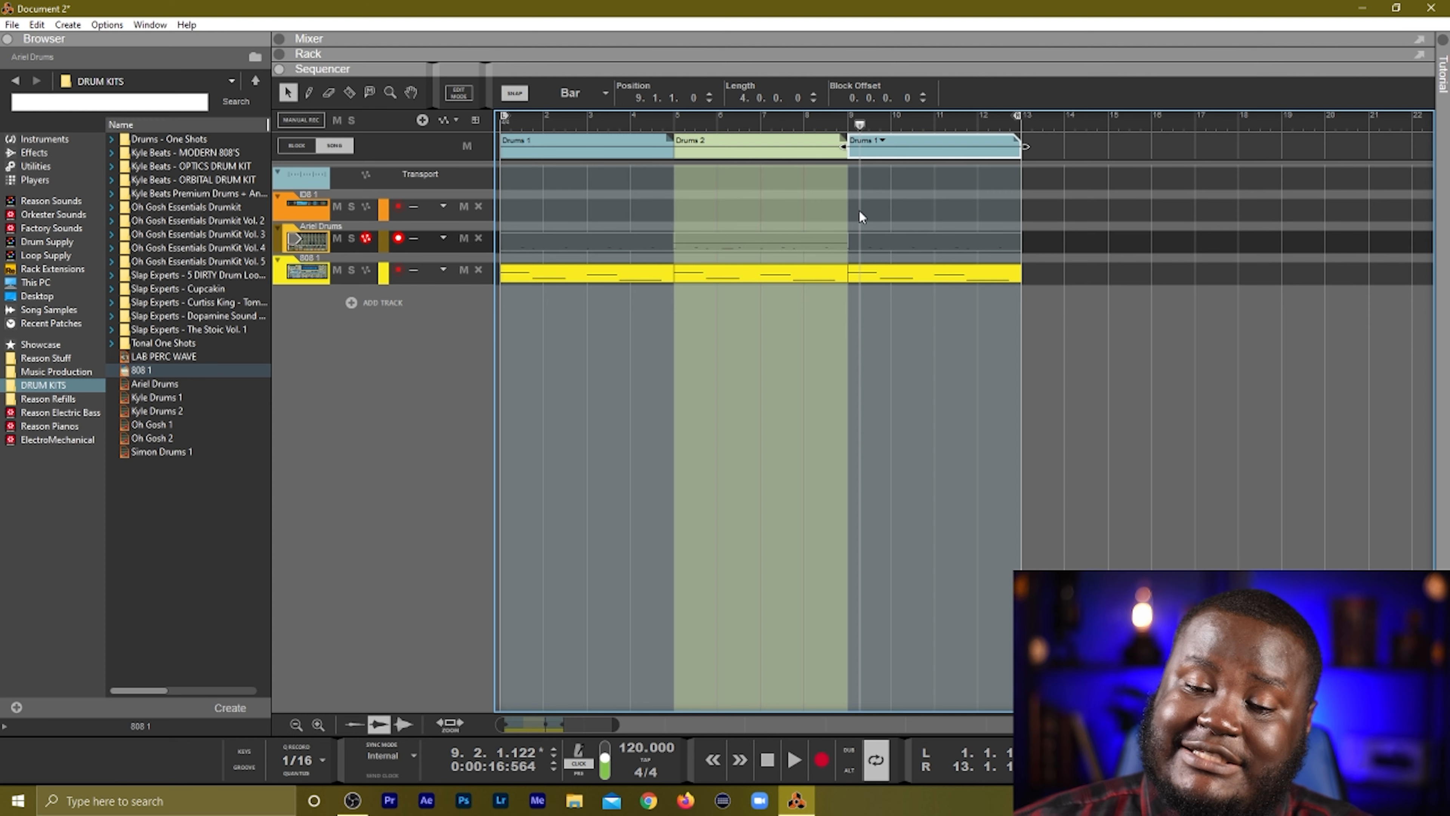
pyautogui.moveTo(908, 271); pyautogui.dragTo(1285, 280)
pyautogui.moveTo(1288, 337); pyautogui.dragTo(1059, 240)
pyautogui.press('Delete')
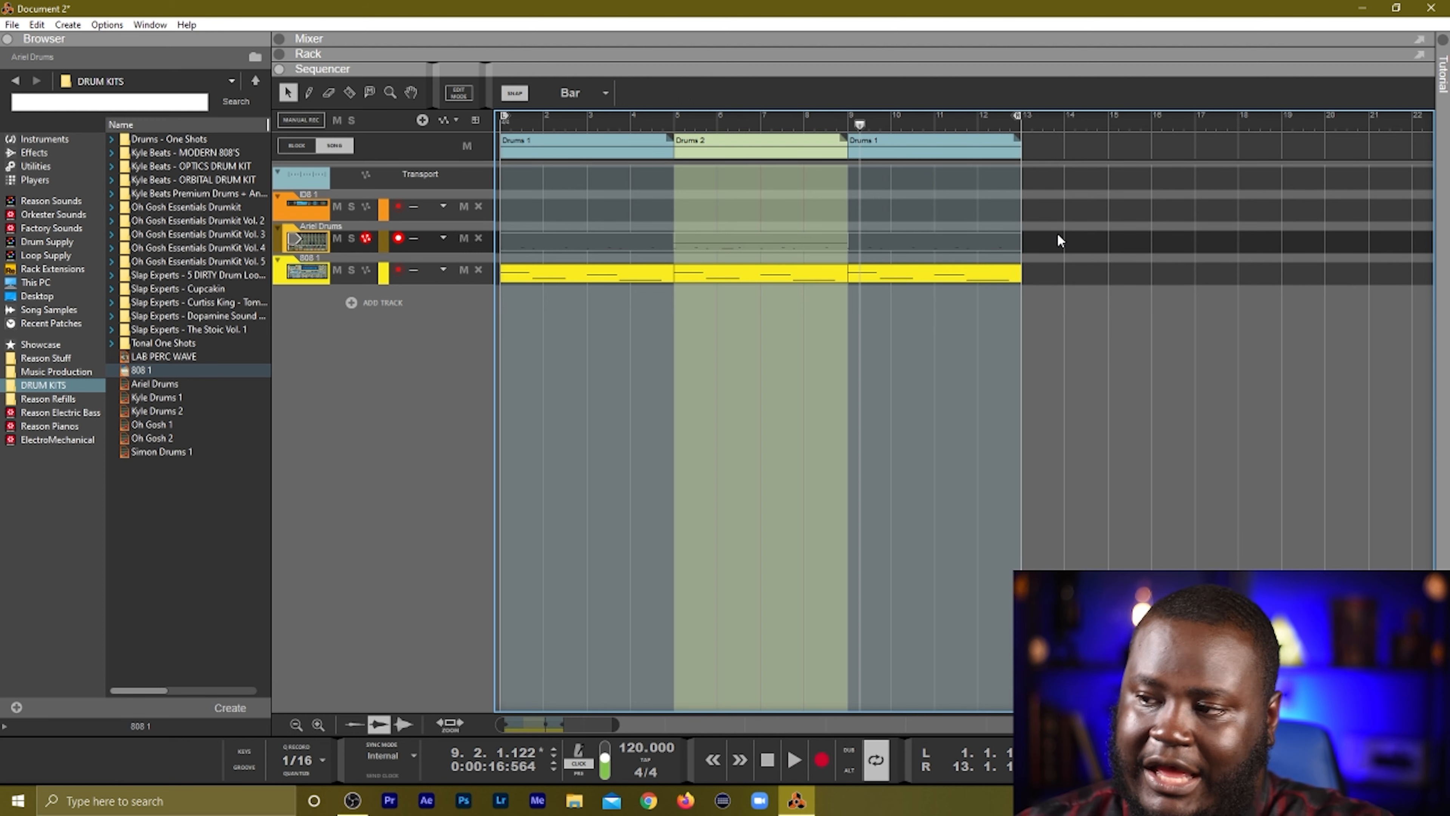
# Play the arrangement from bar 1 and jump ahead to the start of the Drums 2 block.
pyautogui.hotkey('shift', 'Return')
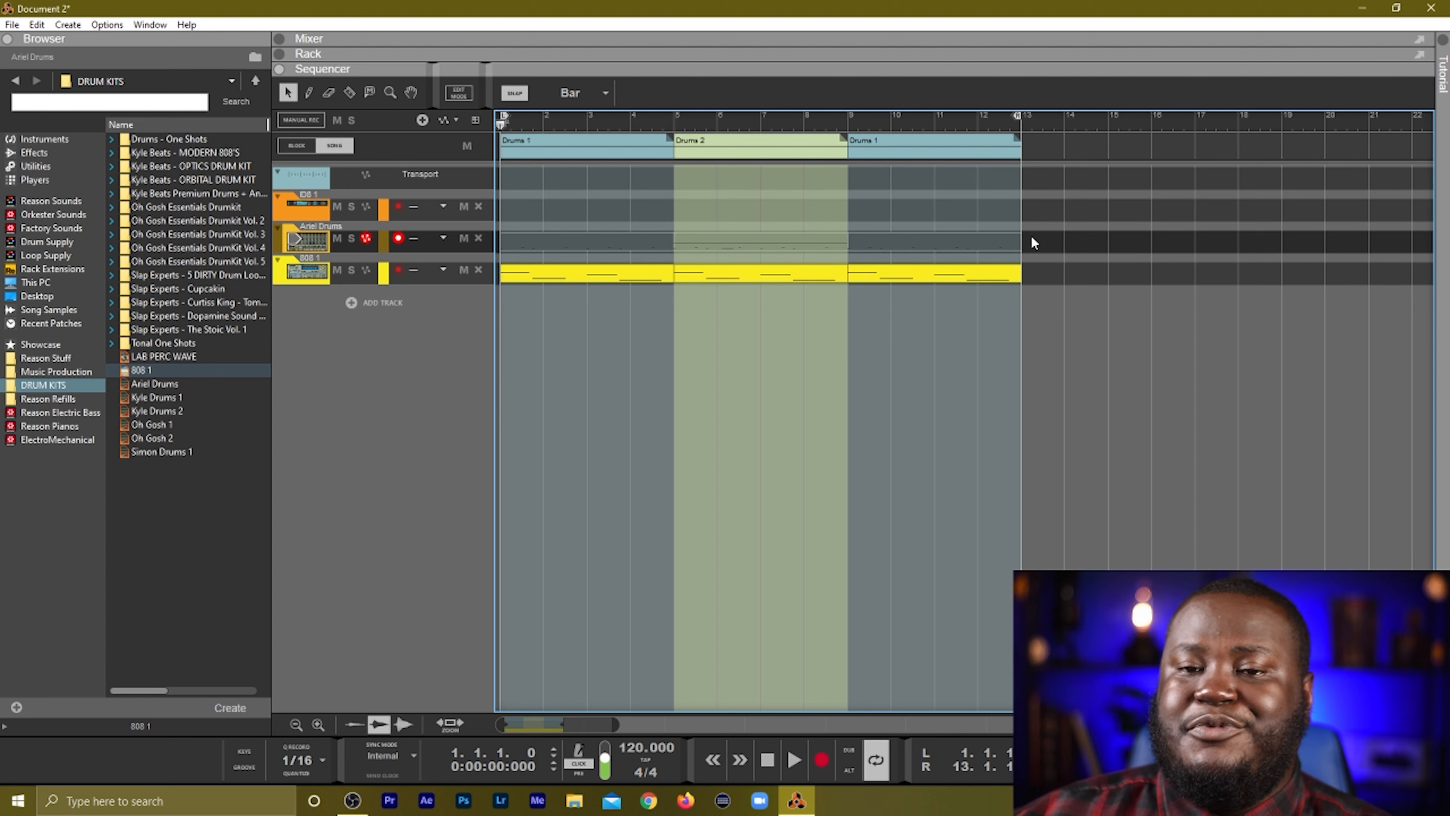
pyautogui.press('space')
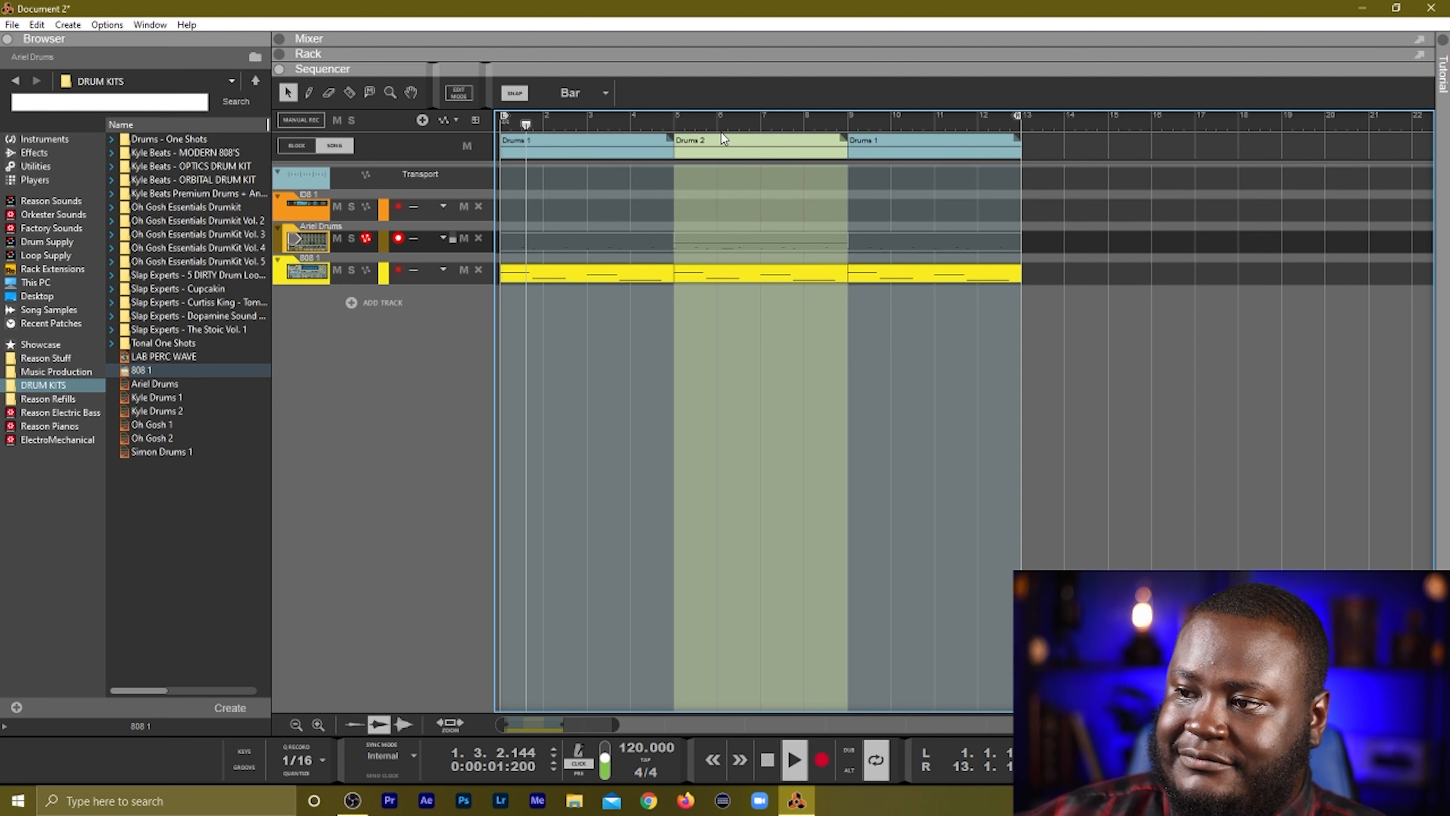
pyautogui.click(670, 116)
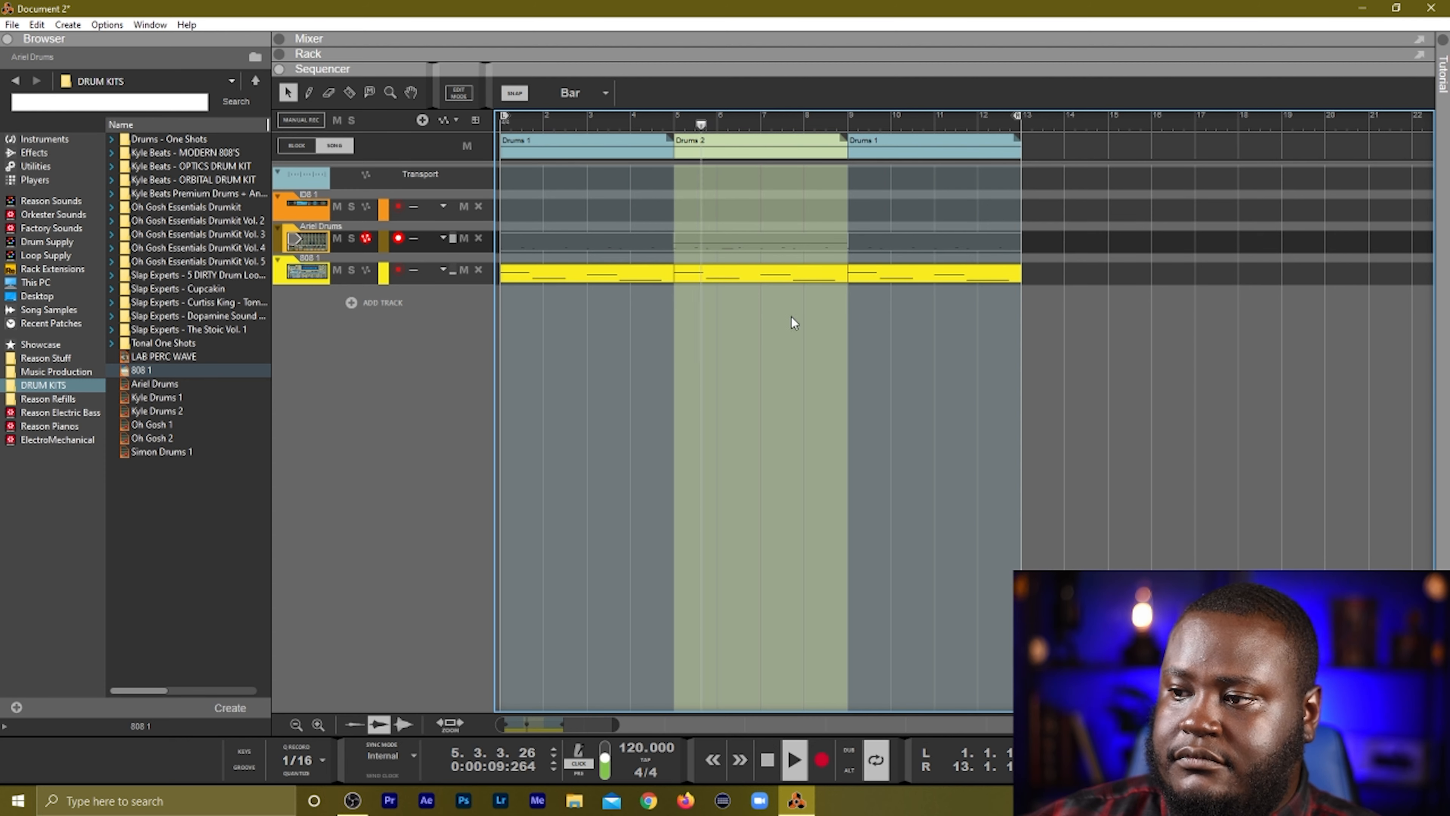
# Create a Europa synth track below the 808 track, add a Dual Arpeggio player to it and stop playback.
pyautogui.click(711, 273)
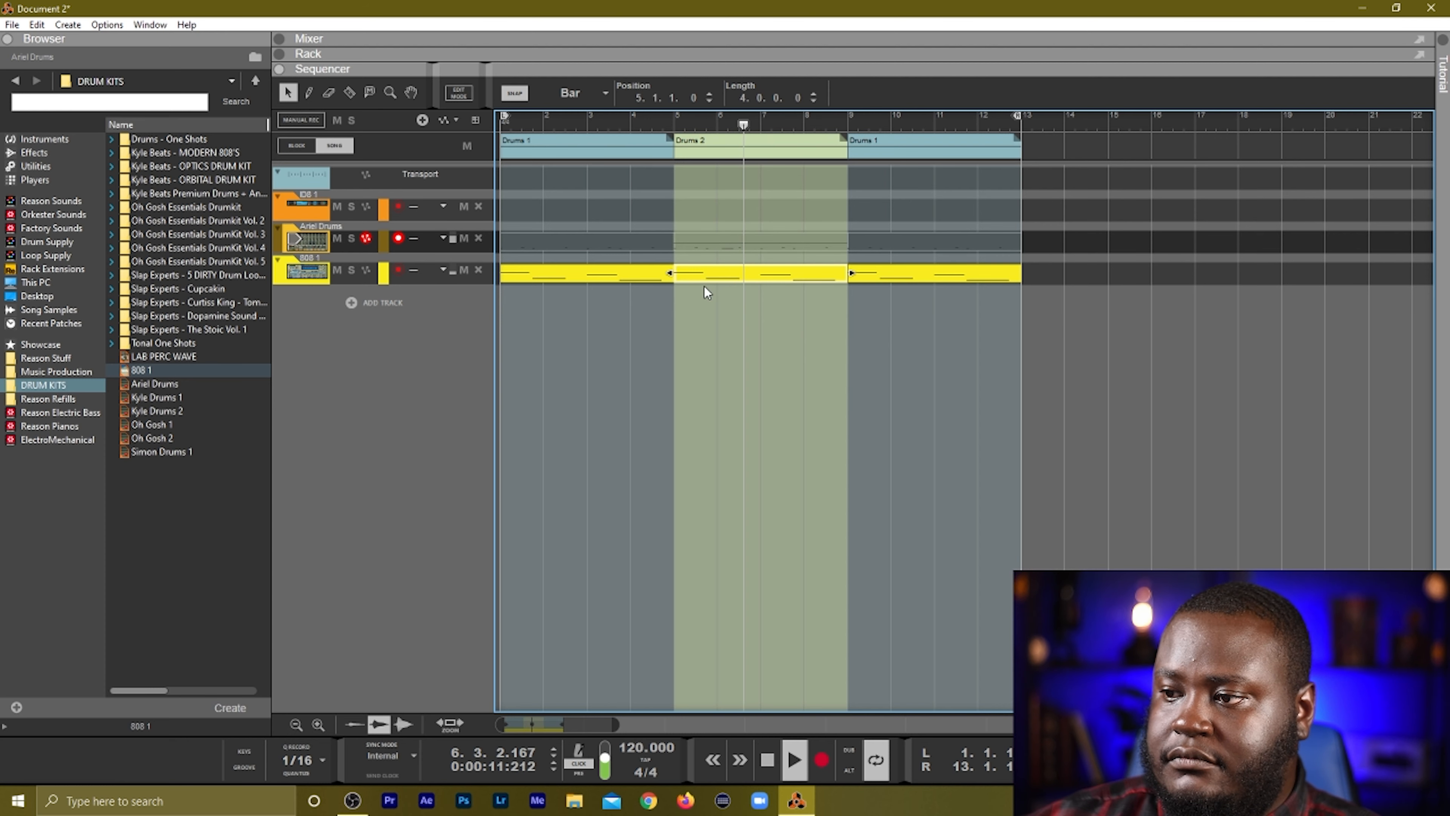
pyautogui.click(866, 307)
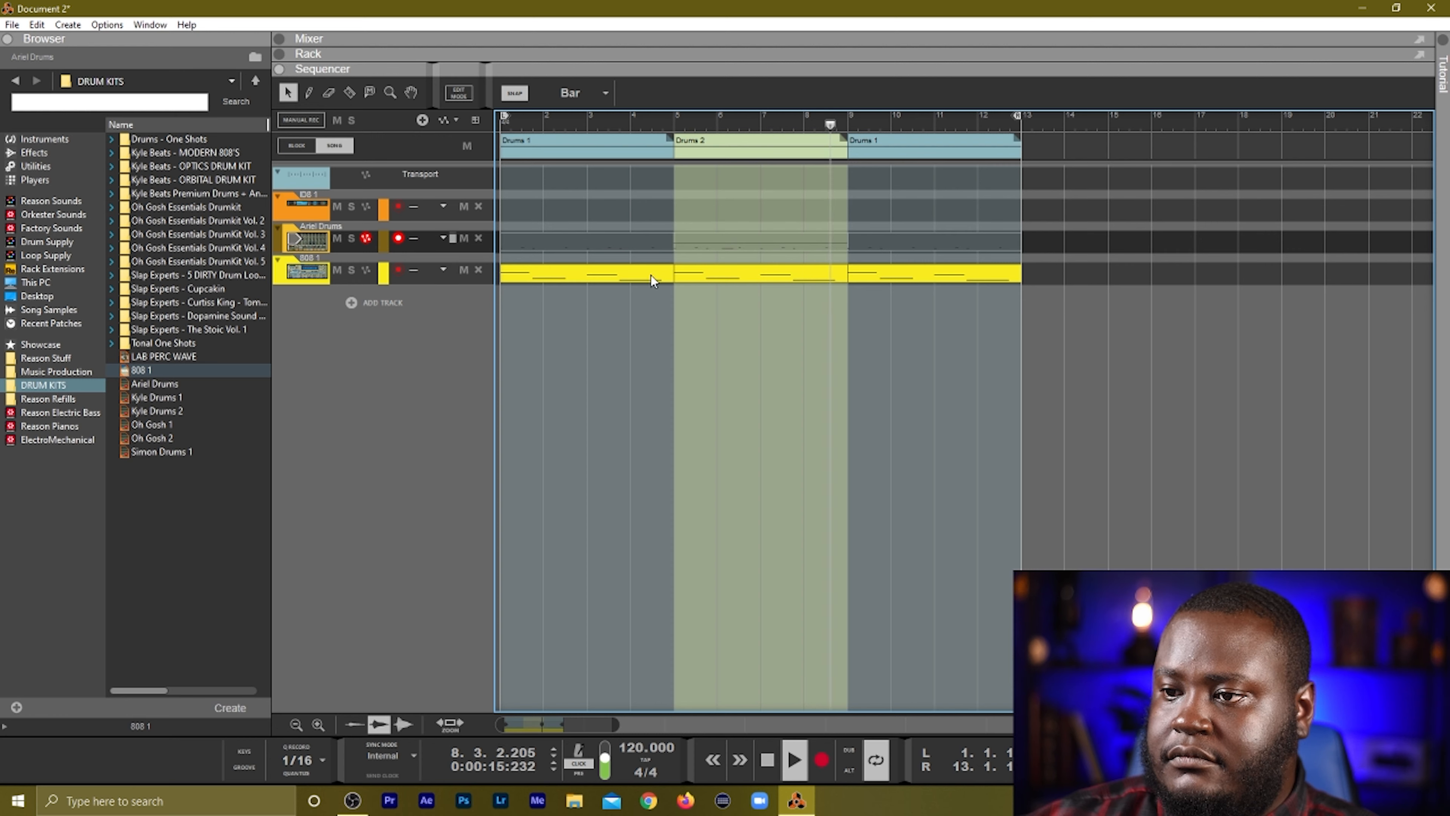
pyautogui.click(455, 334)
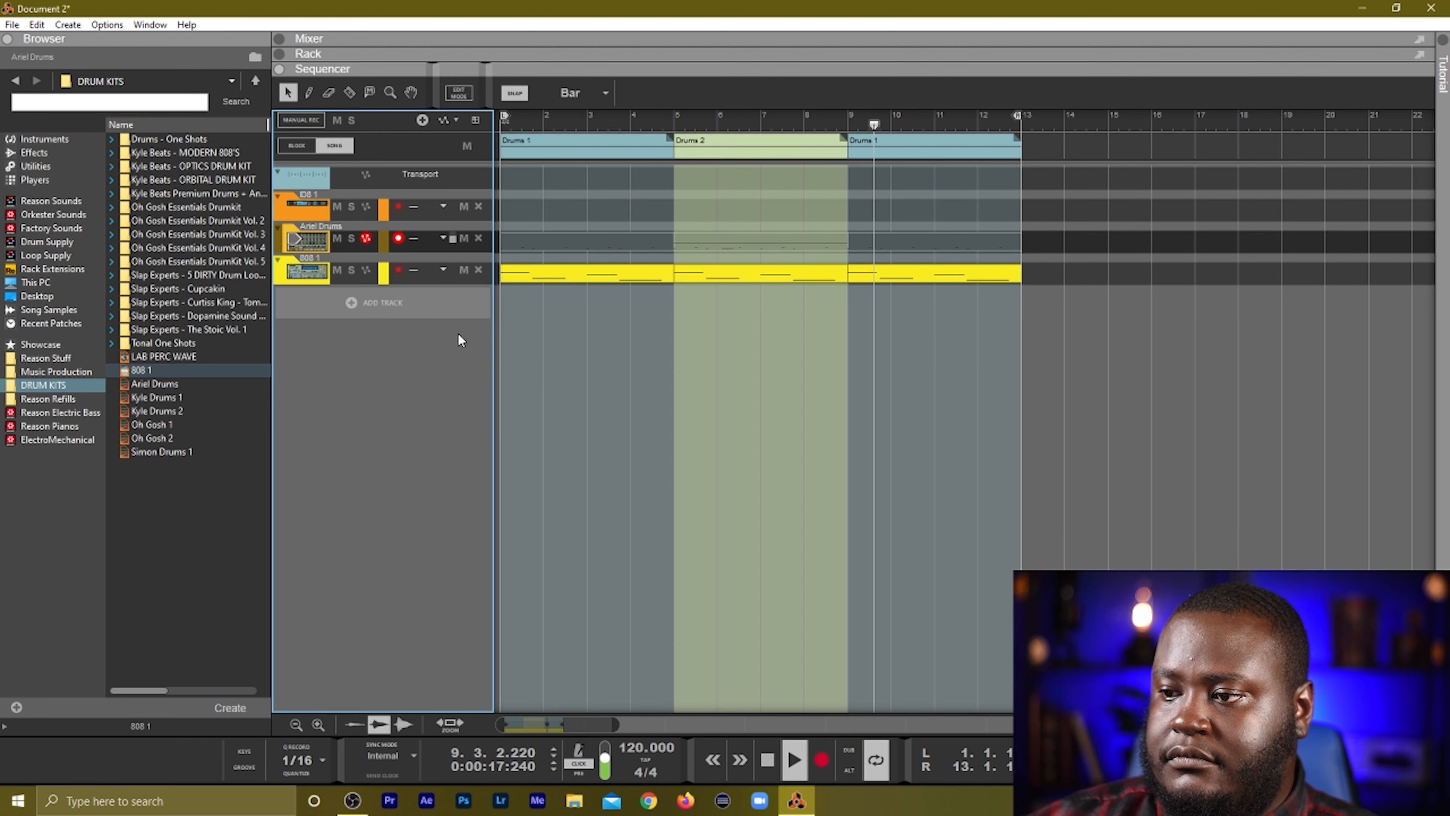
pyautogui.hotkey('ctrl', 'i')
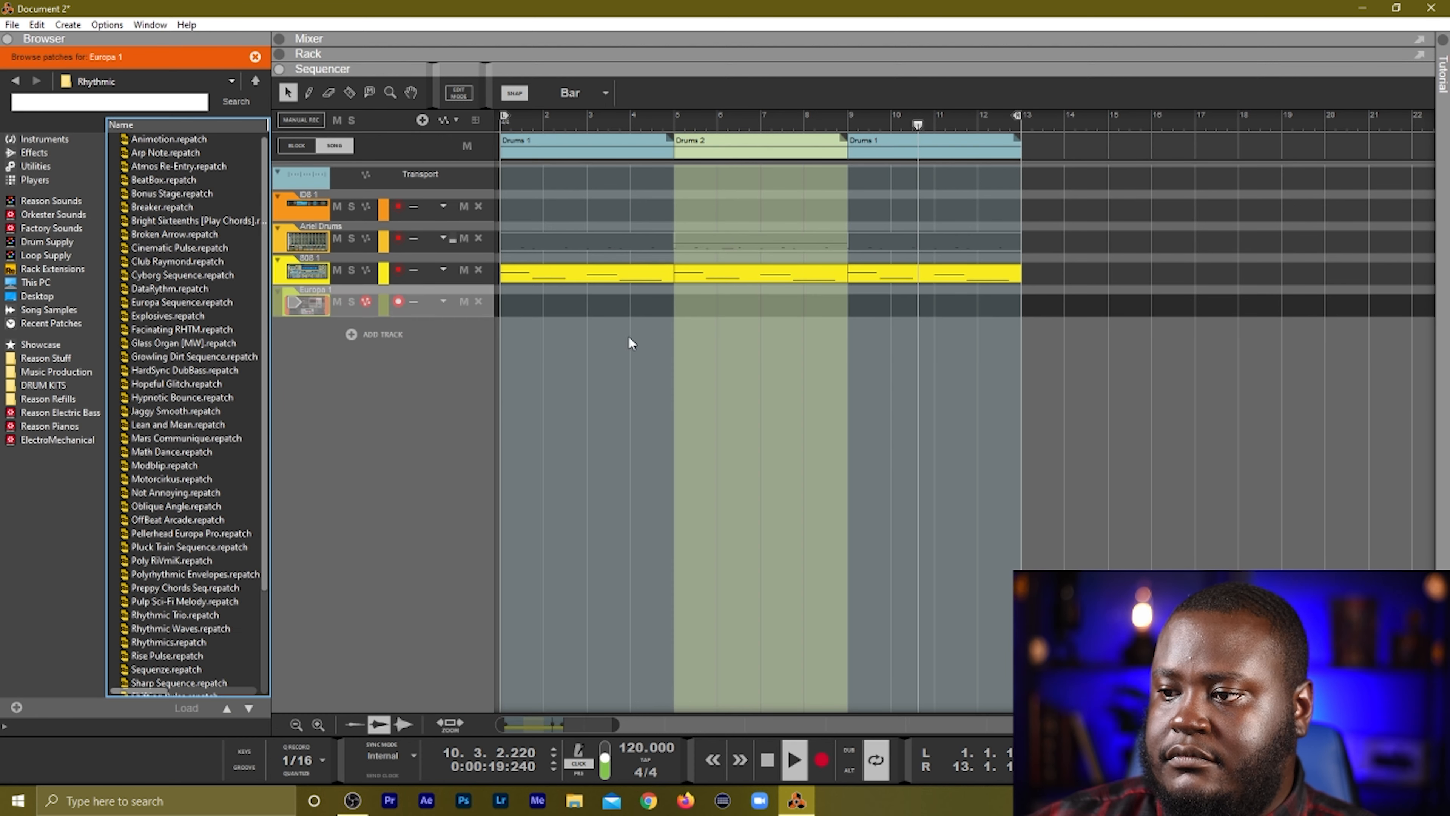
pyautogui.press('F6')
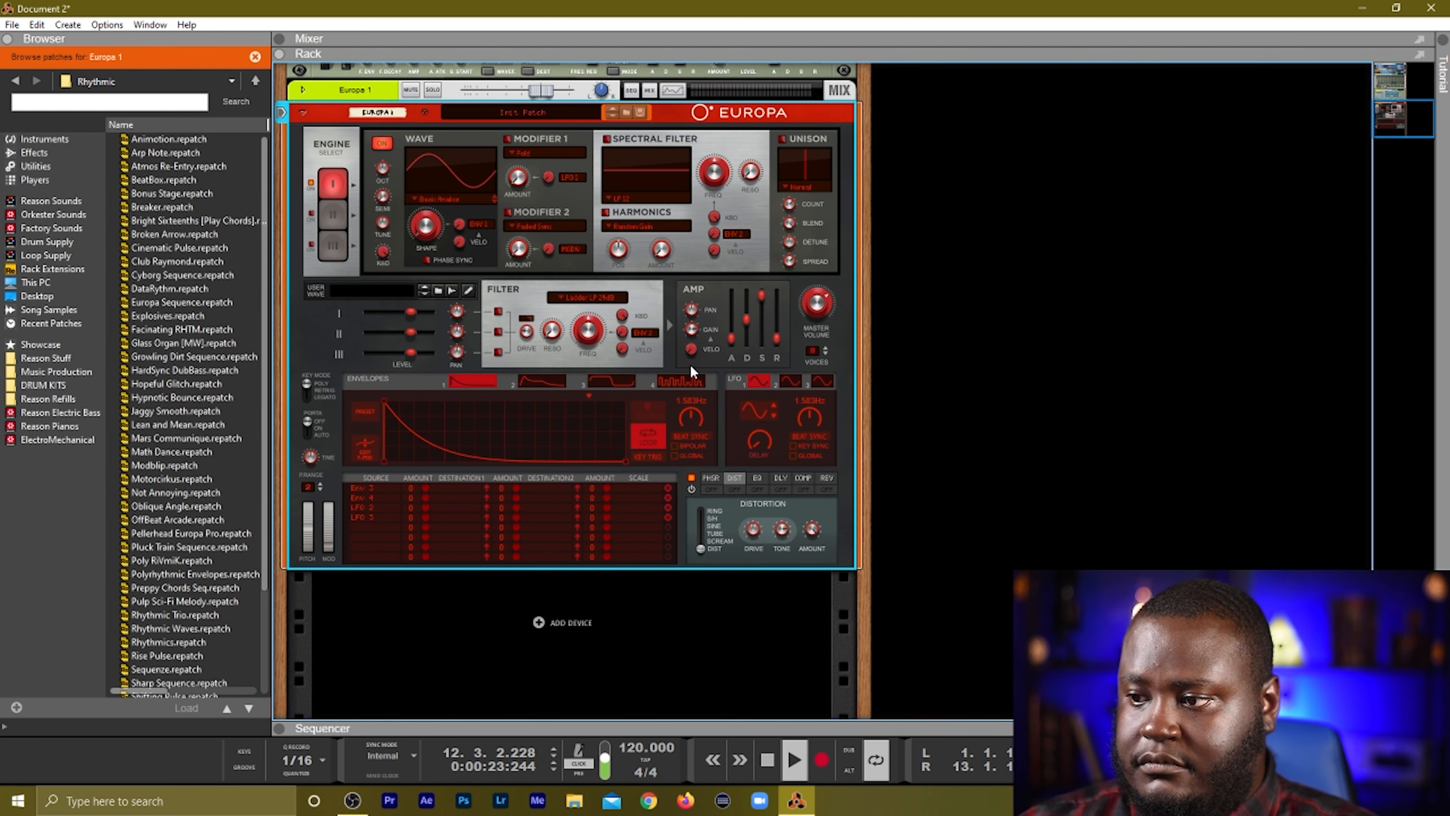
pyautogui.click(913, 419)
pyautogui.press('F7')
pyautogui.press('space')
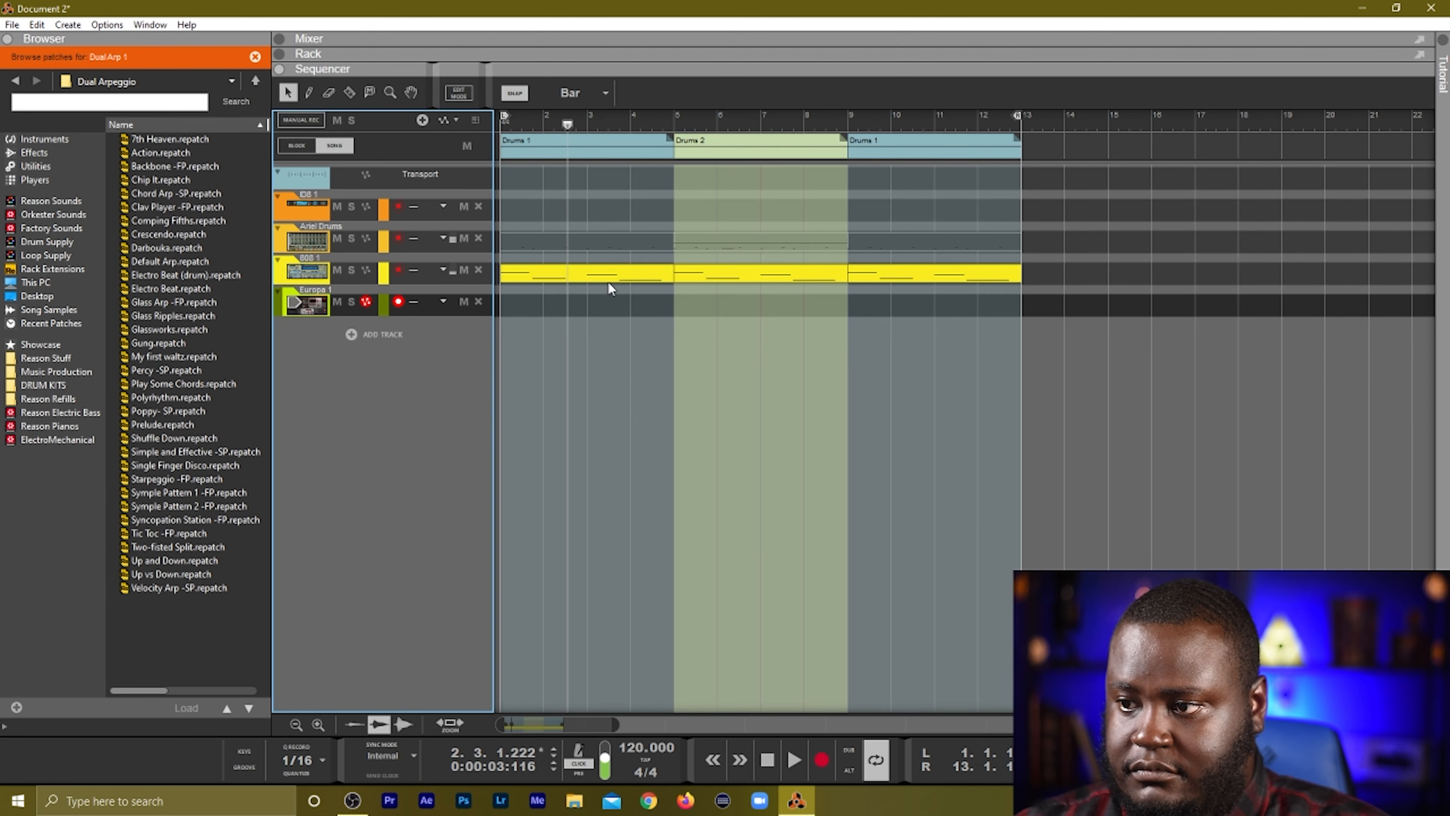
# Copy the three 808 clips onto the Europa 1 track and play the arrangement from bar 1.
pyautogui.moveTo(1011, 315); pyautogui.dragTo(600, 307)
pyautogui.hotkey('shift', 'Return')
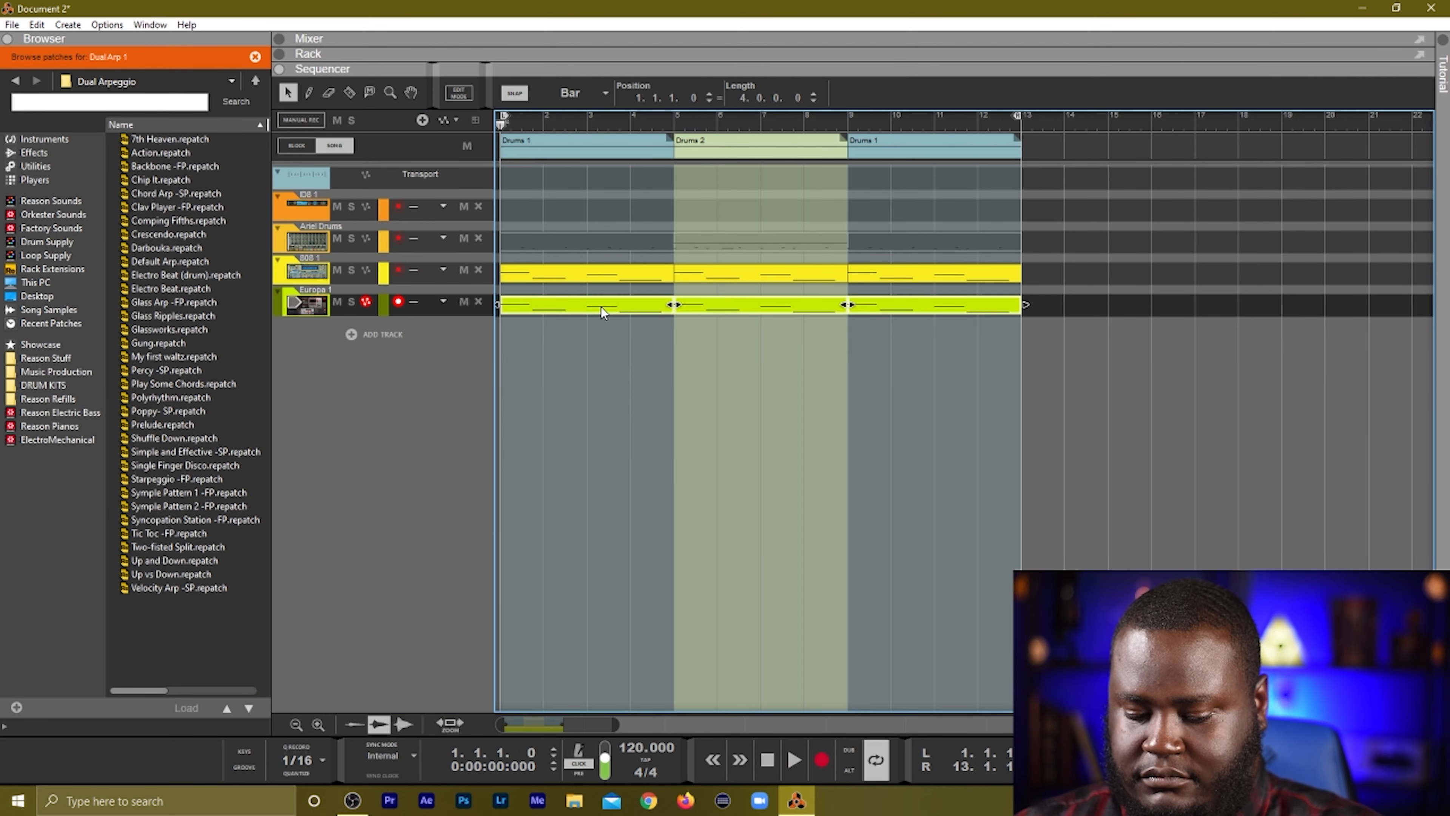
pyautogui.press('space')
# Add a second Europa synth to the rack and load its OffBeat Arcade patch.
pyautogui.press('F6')
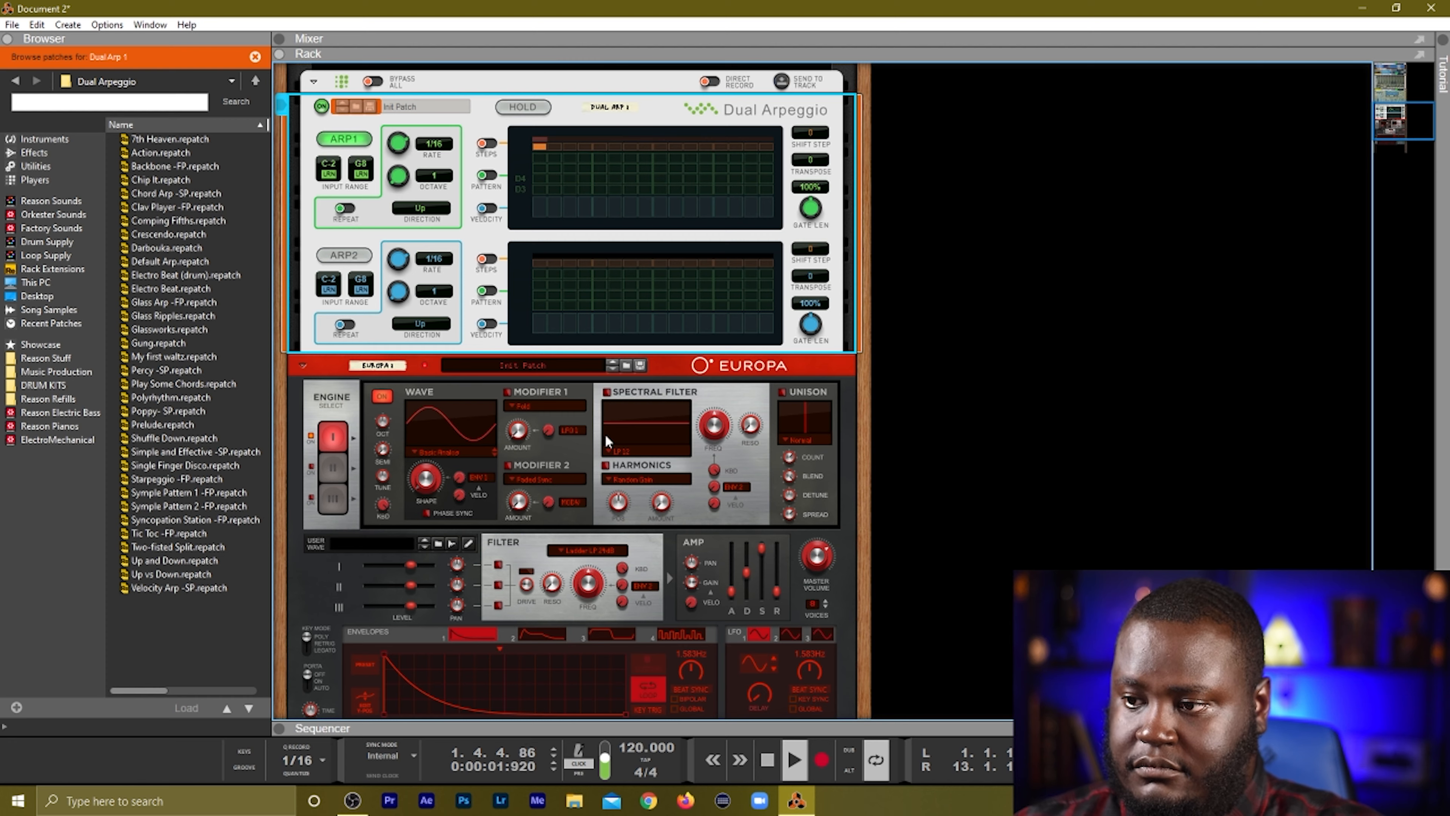
pyautogui.scroll(-5, 606, 434)
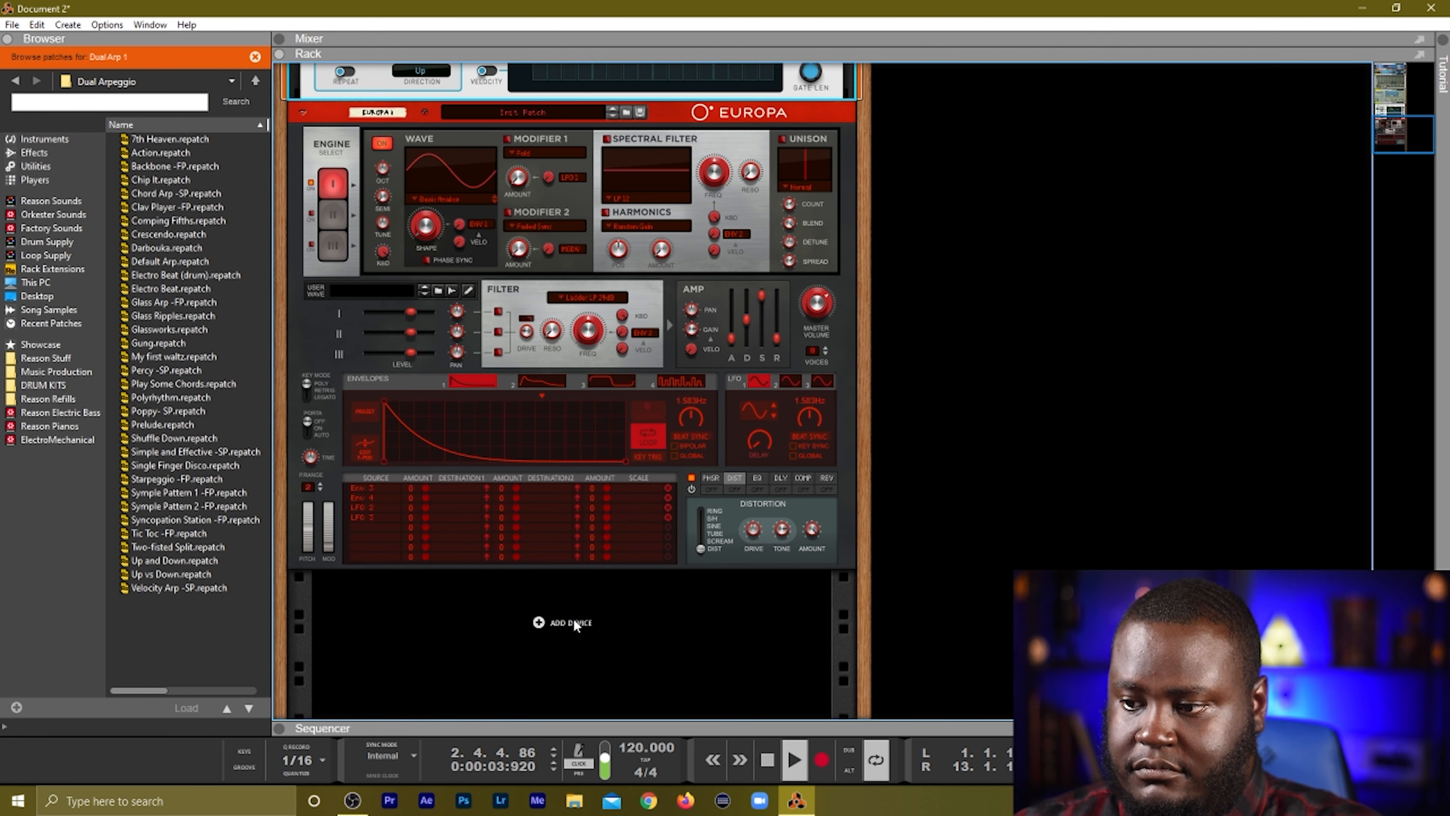
pyautogui.click(634, 620)
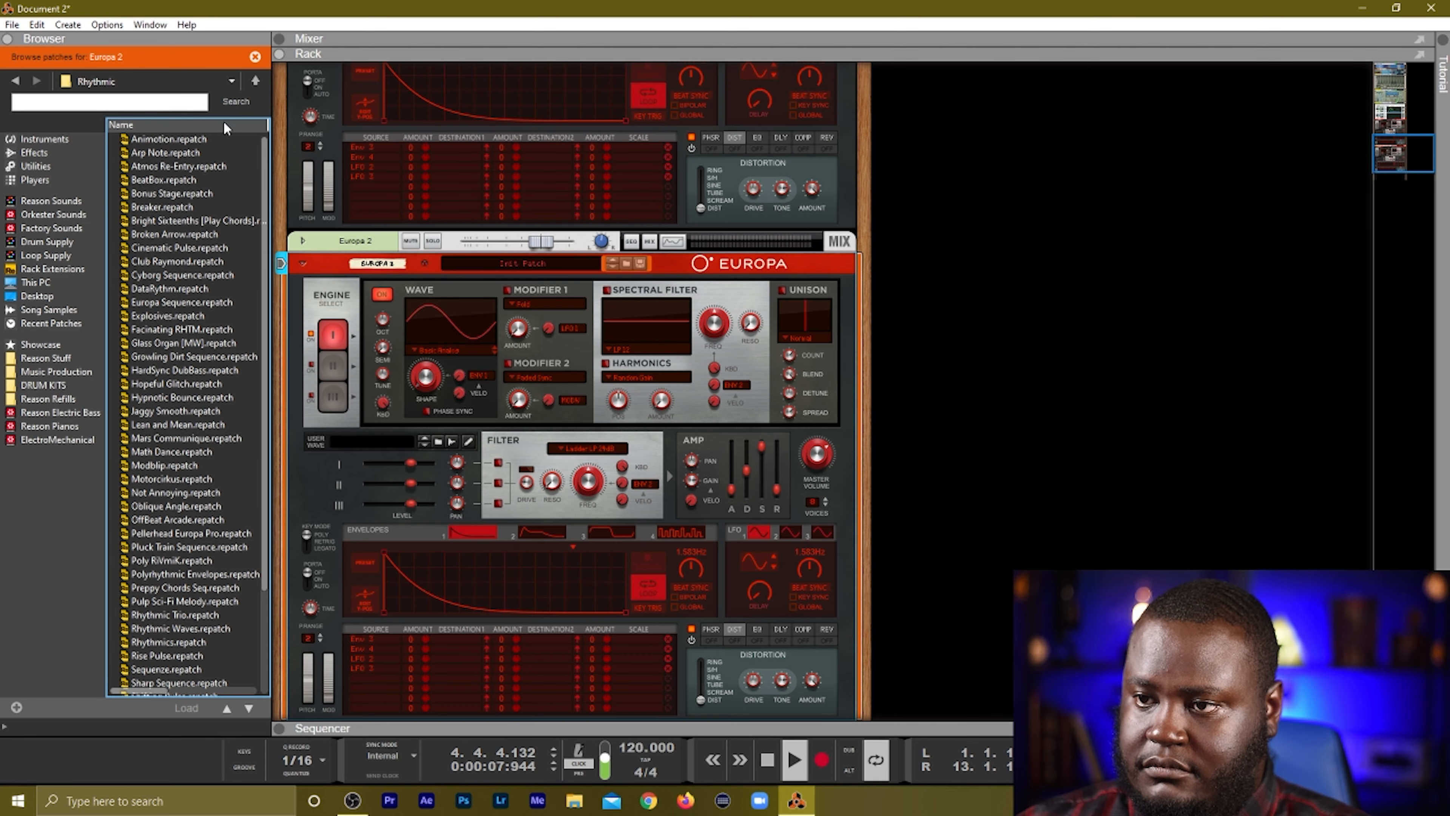
pyautogui.scroll(-3, 137, 313)
pyautogui.click(172, 393)
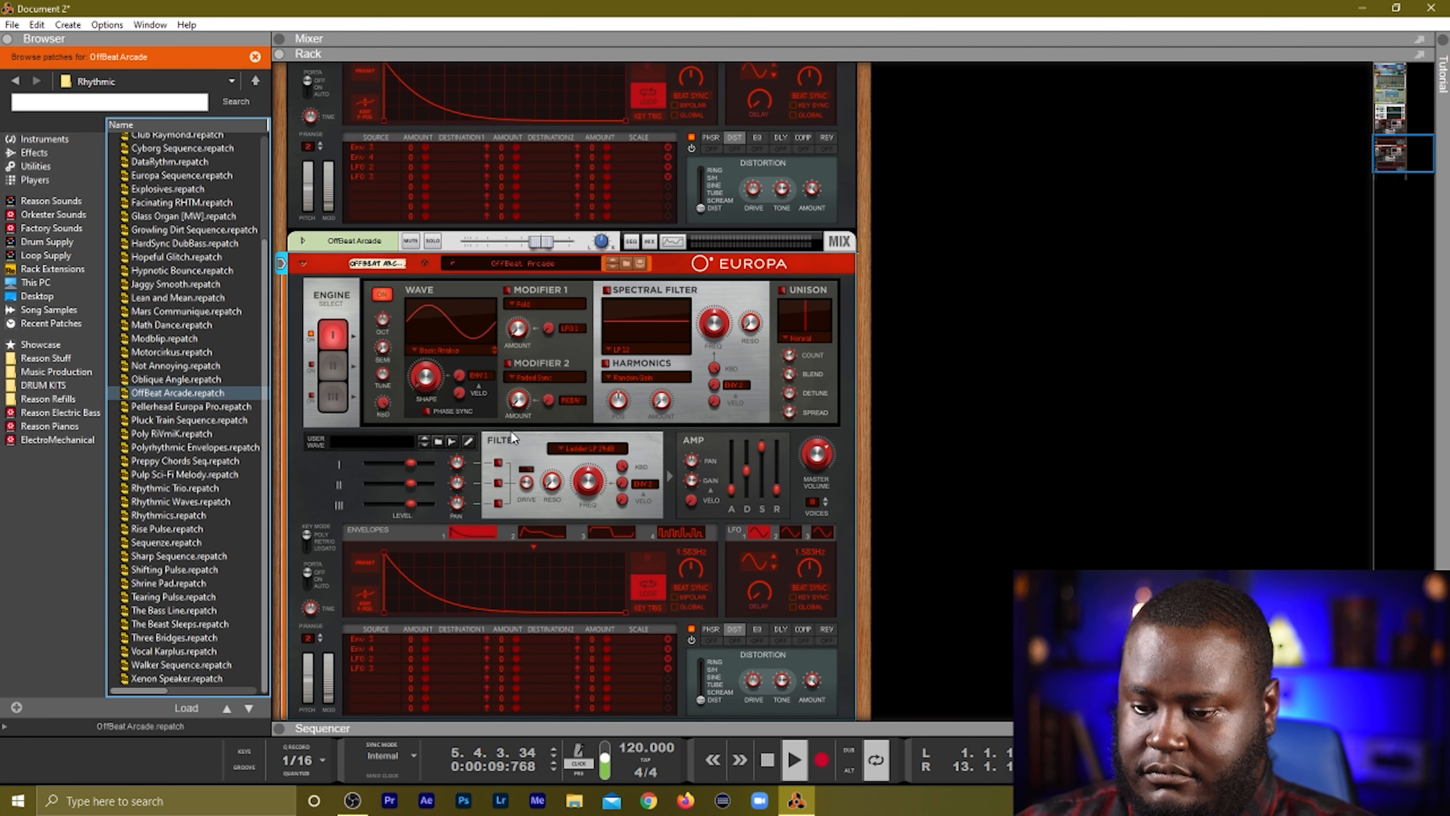
# Copy the Europa 1 clip at bar 9 onto the OffBeat Arcade track in the sequencer.
pyautogui.press('F7')
pyautogui.click(905, 345)
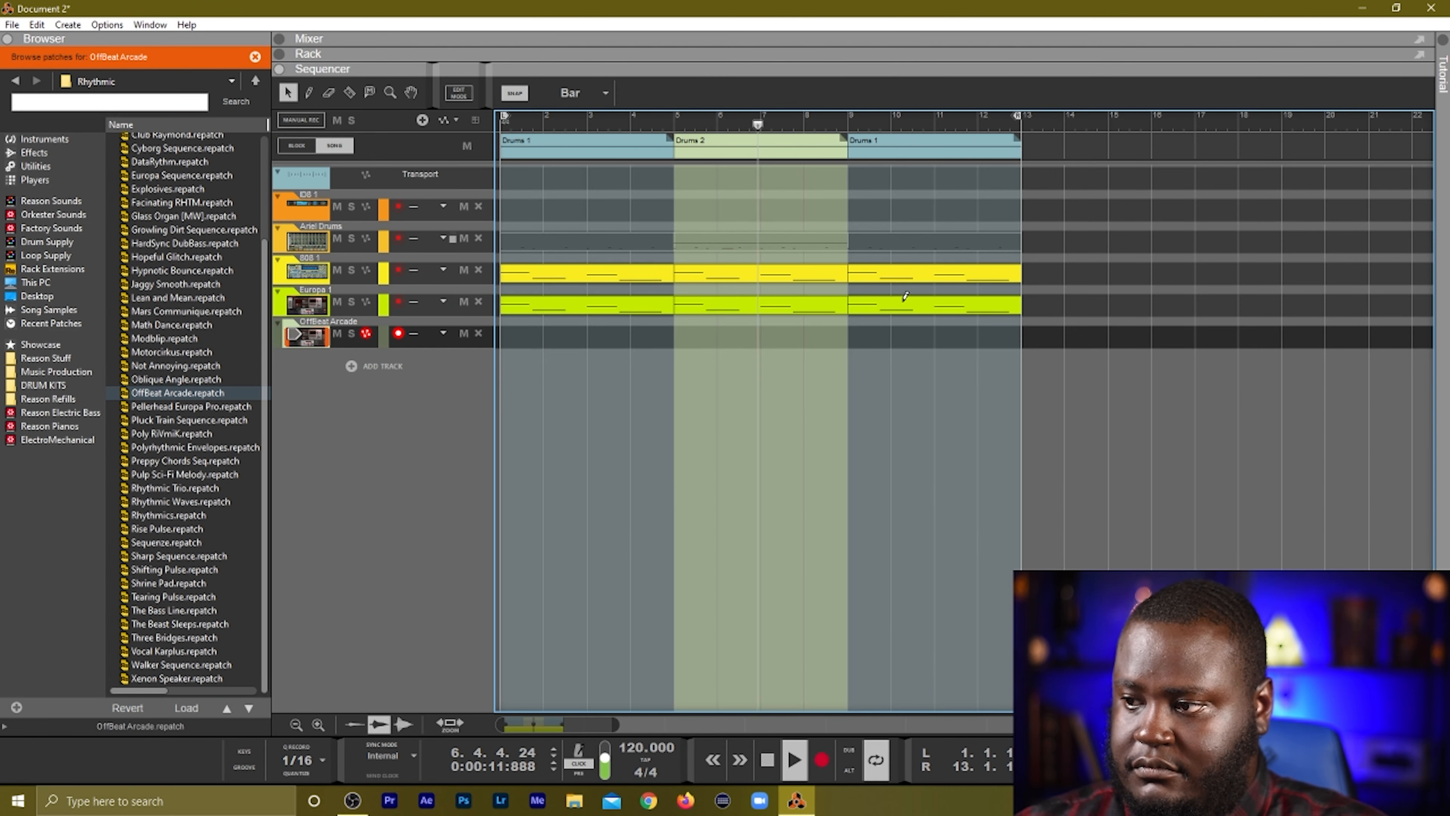
pyautogui.keyDown('ctrl'); pyautogui.moveTo(892, 306); pyautogui.dragTo(887, 331); pyautogui.keyUp('ctrl')
# Change the third block, starting at bar 9, to Drums 2.
pyautogui.click(867, 145)
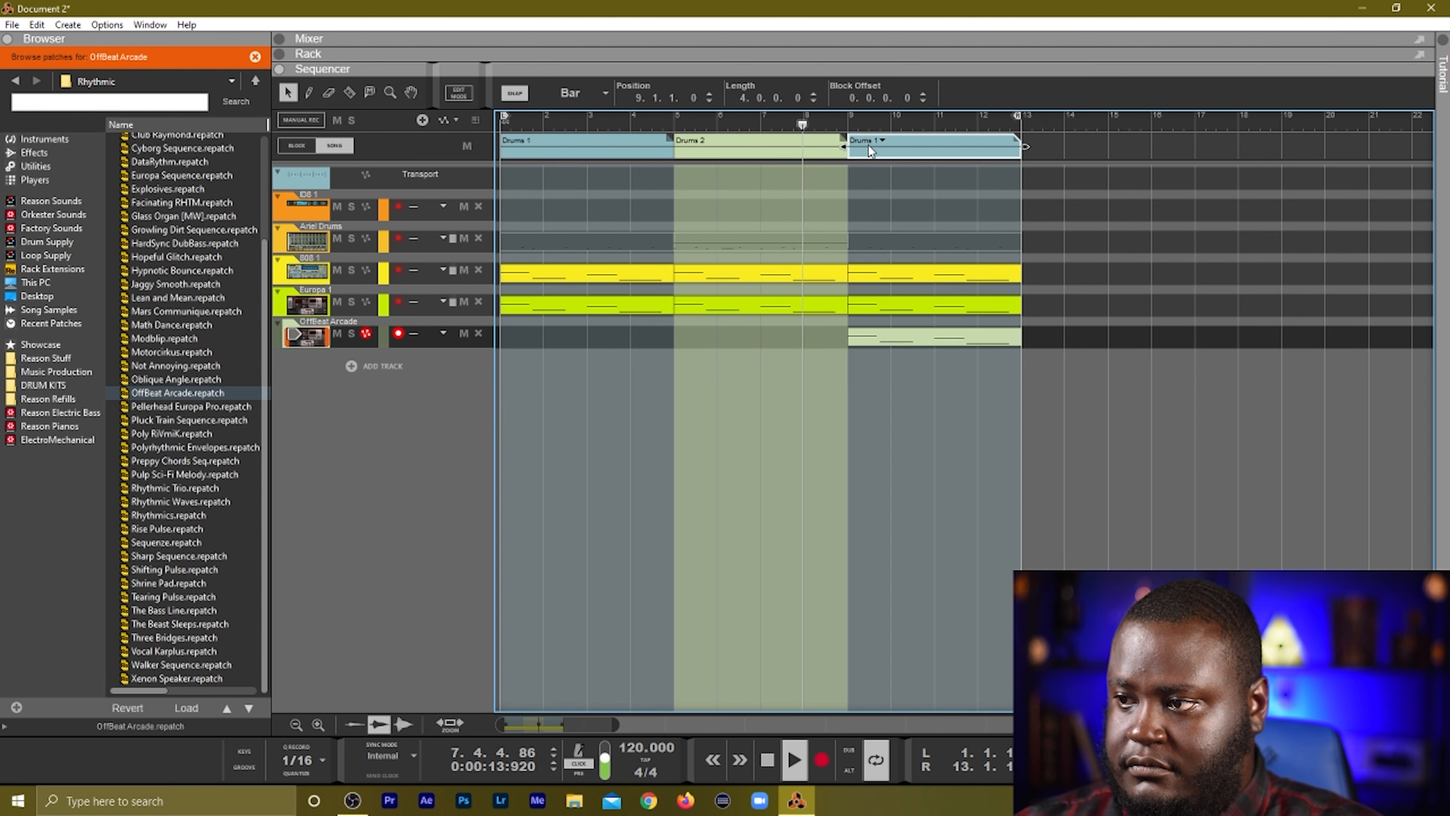
pyautogui.click(879, 141)
pyautogui.click(884, 151)
pyautogui.click(1175, 280)
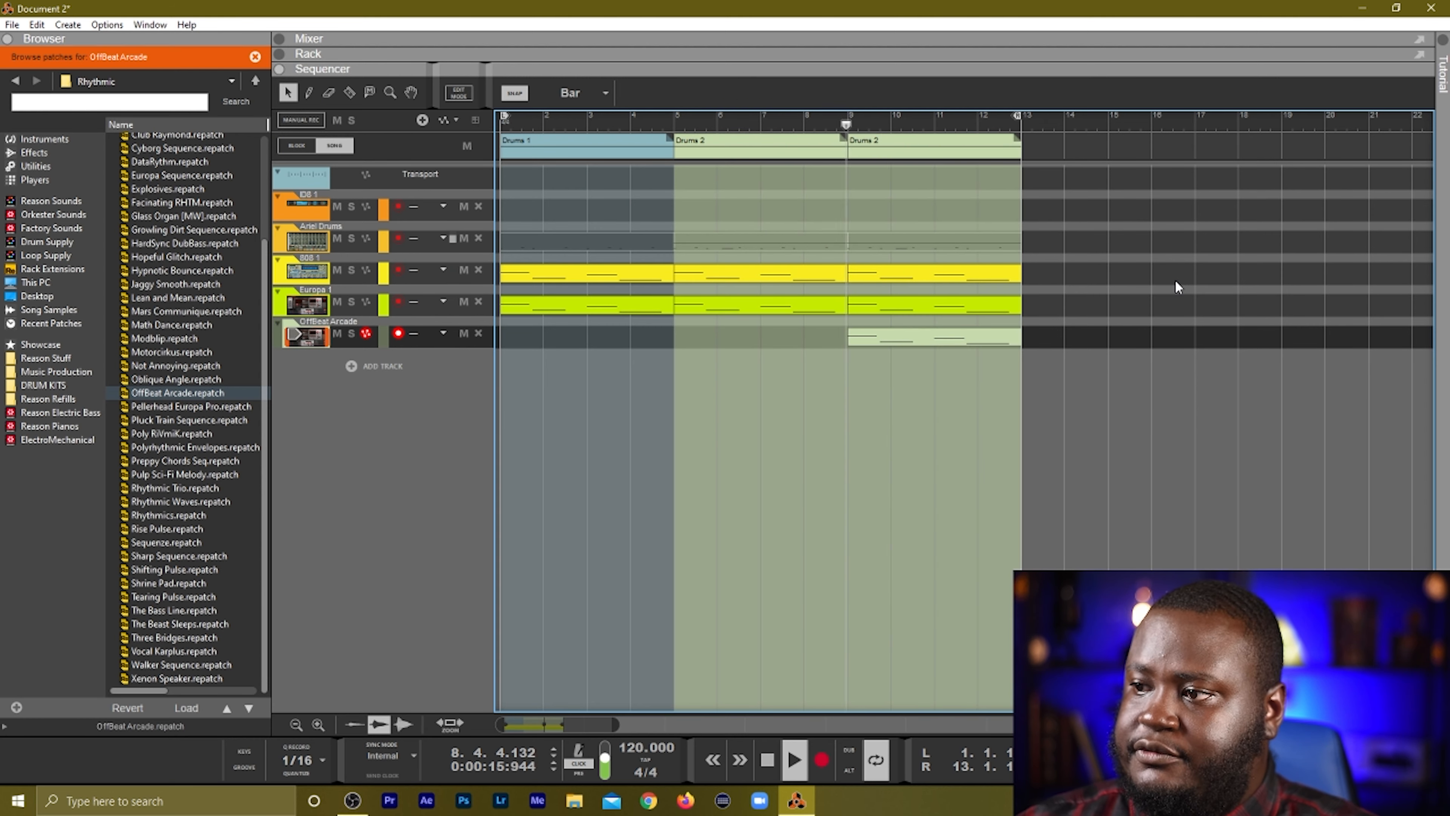
# Duplicate the 808, Europa and OffBeat Arcade clips from bar 9 to bar 13 and extend the loop end to bar 17.
pyautogui.moveTo(1009, 327); pyautogui.dragTo(909, 263)
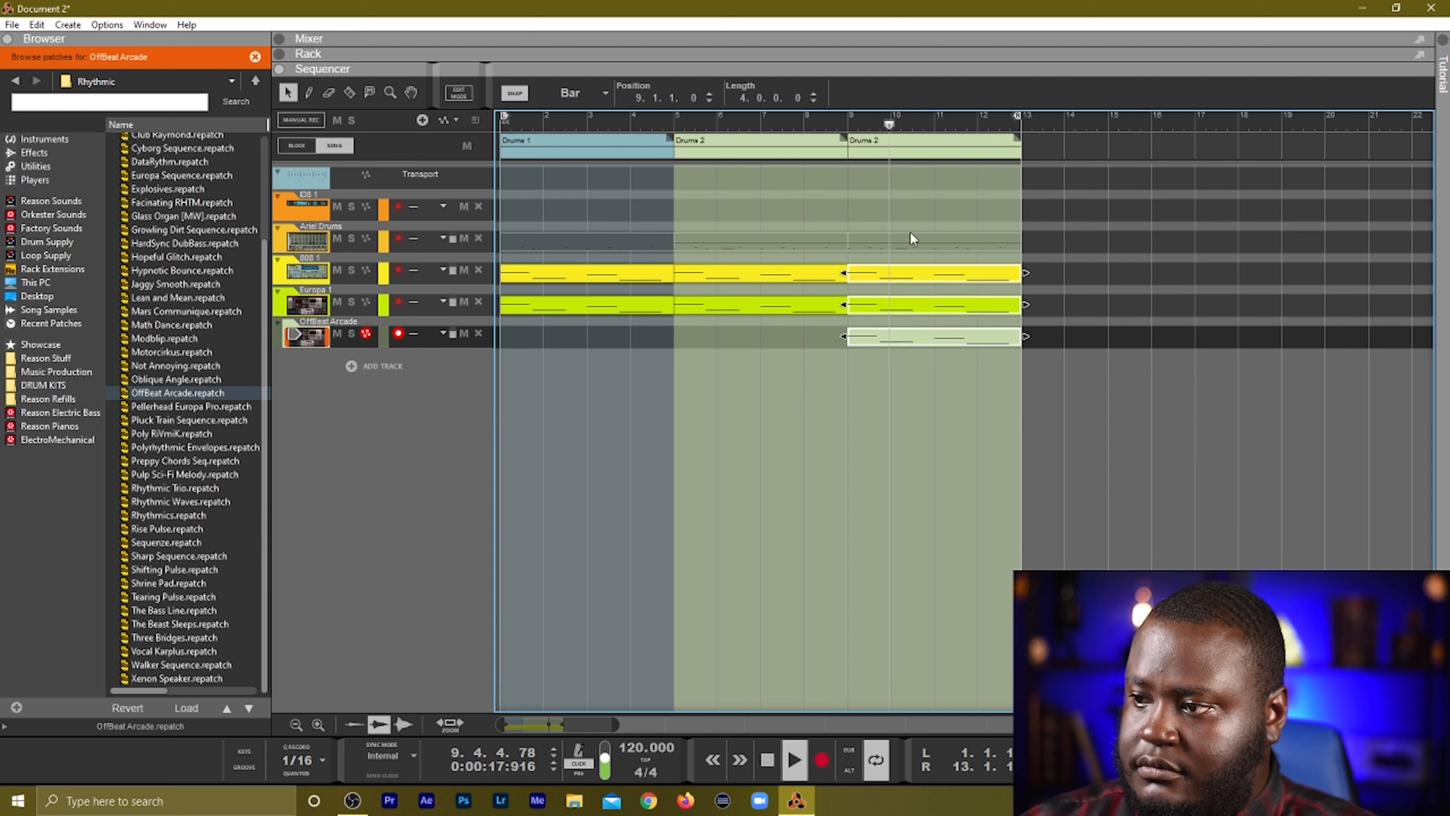
pyautogui.hotkey('ctrl', 'd')
pyautogui.keyDown('alt'); pyautogui.click(1195, 116); pyautogui.keyUp('alt')
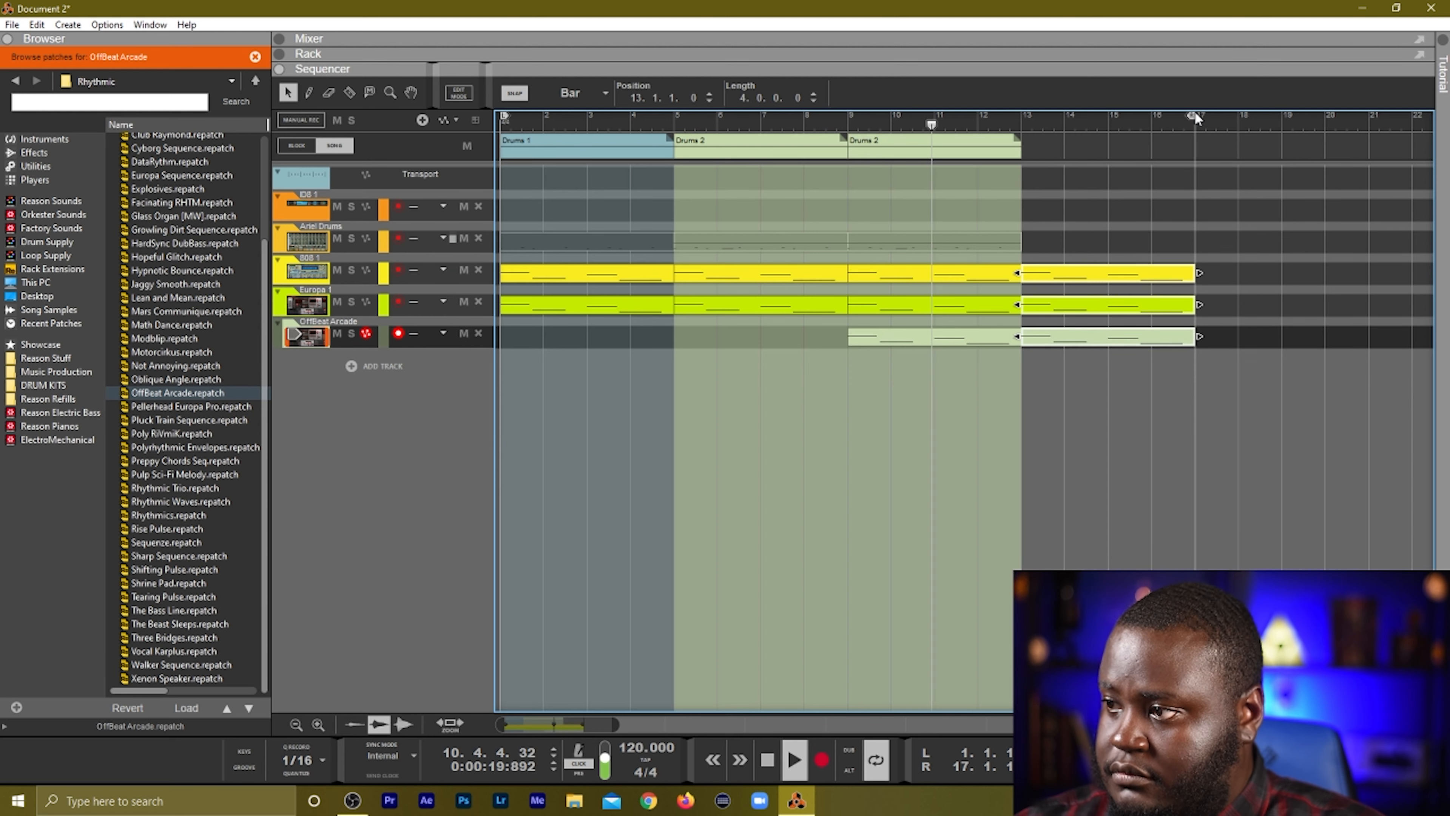
# Fill bars 13 to 17 with a duplicate of the four-bar Drums 2 block at bar 9.
pyautogui.moveTo(1010, 150); pyautogui.dragTo(1179, 150)
pyautogui.click(1192, 415)
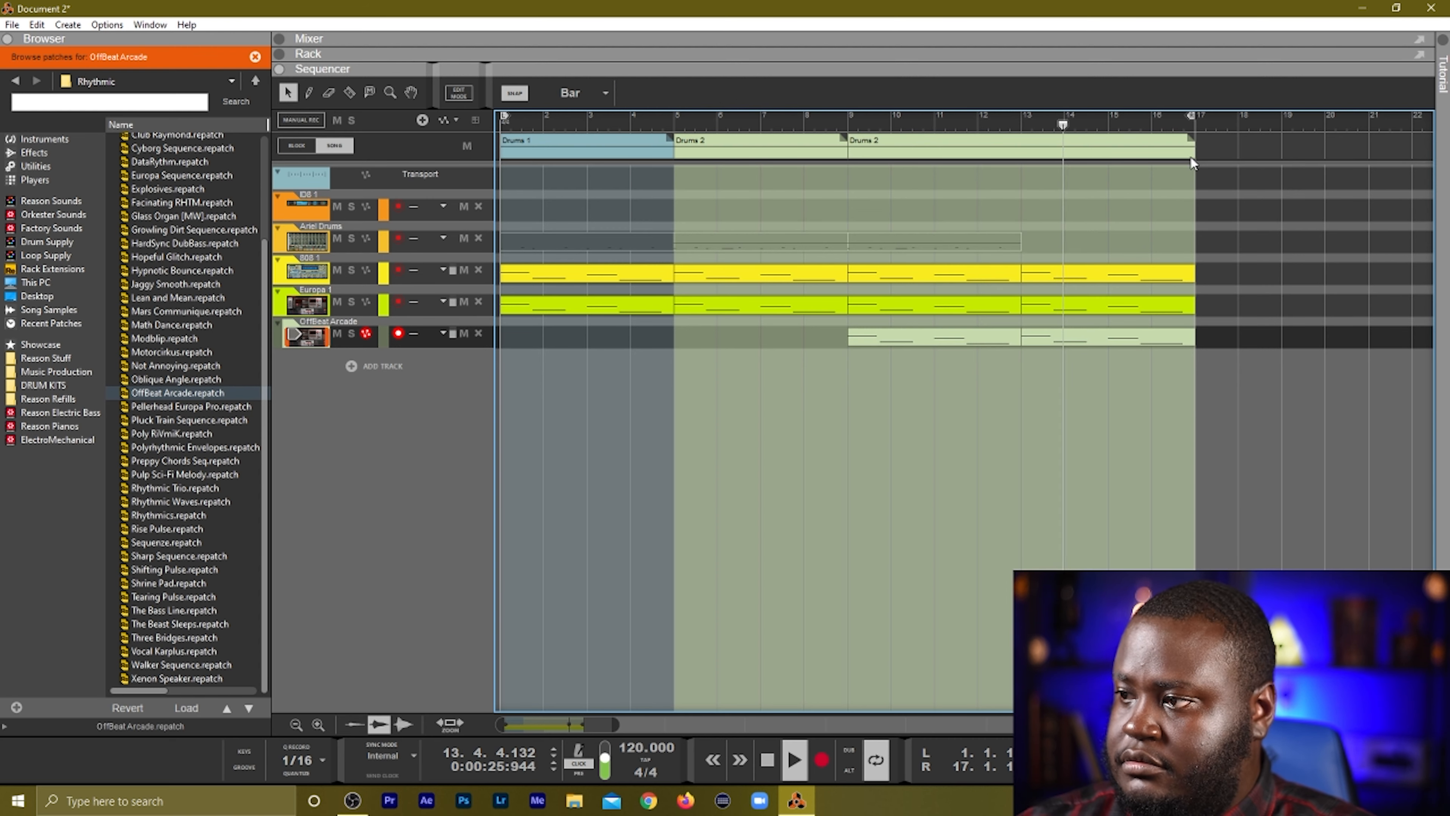
pyautogui.moveTo(1191, 158); pyautogui.dragTo(1023, 168)
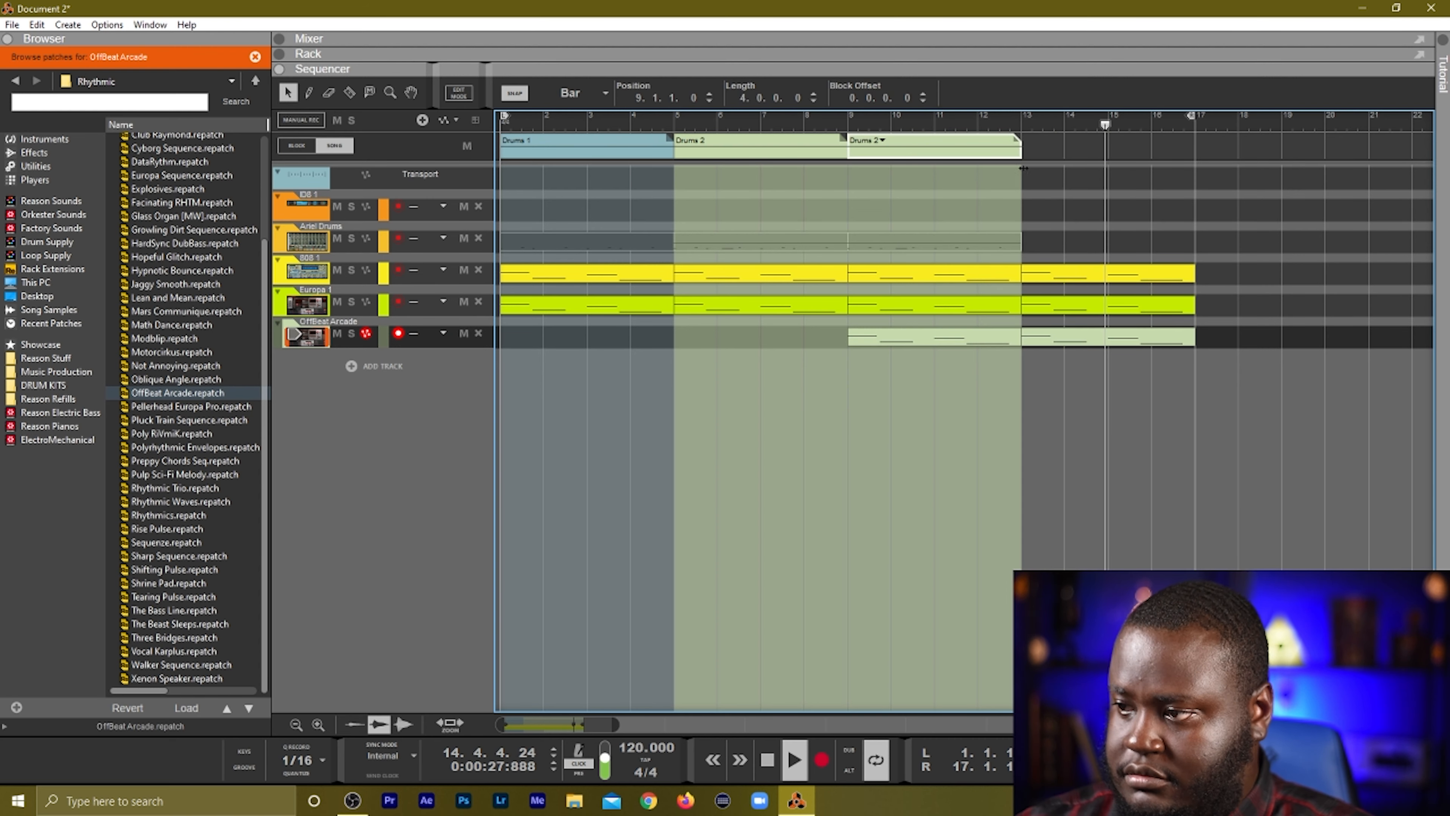
pyautogui.hotkey('ctrl', 'd')
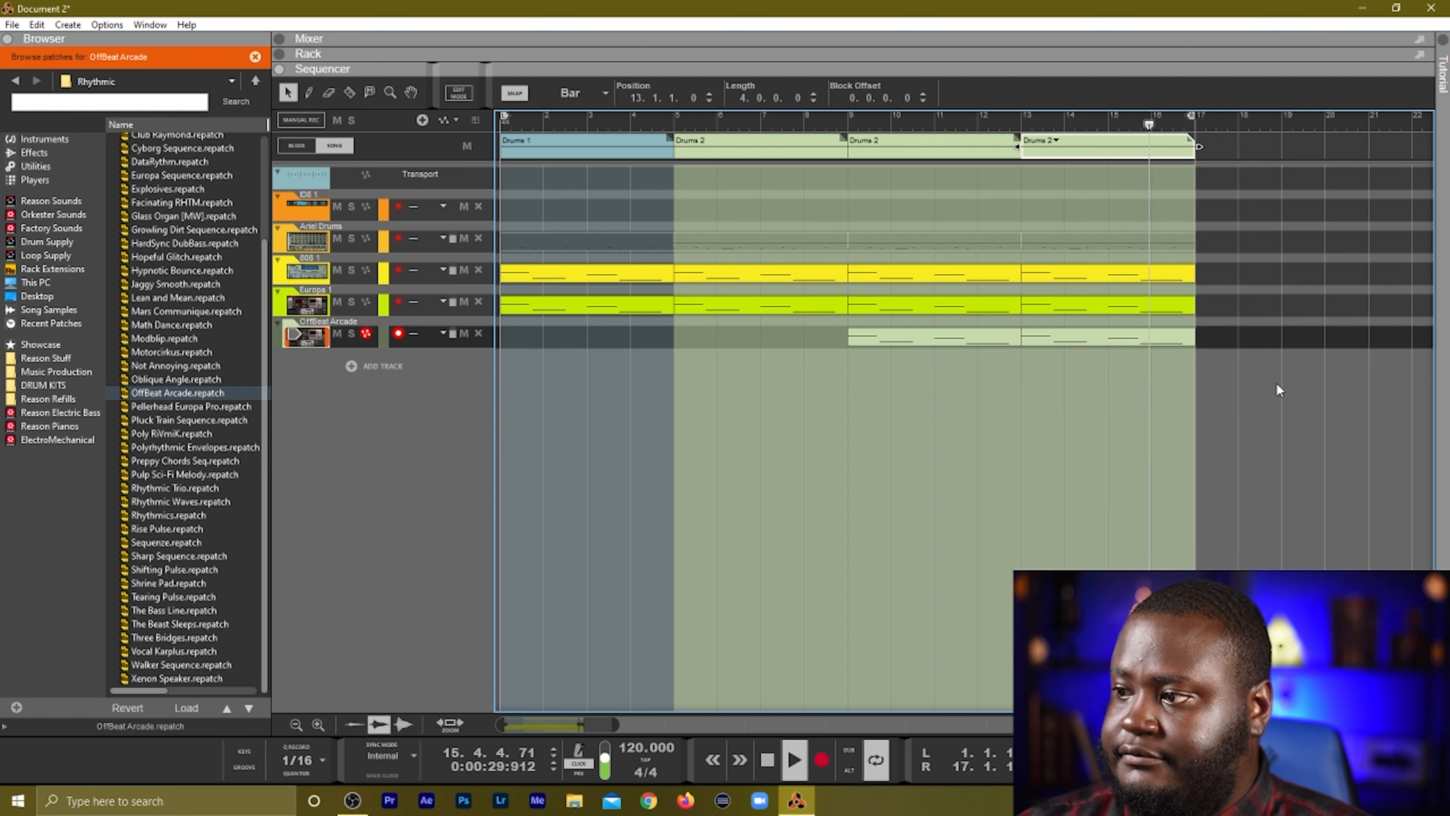
# Set the loop start to bar 9 so playback cycles through the last two Drums 2 blocks.
pyautogui.moveTo(1279, 390); pyautogui.dragTo(880, 125)
pyautogui.keyDown('ctrl'); pyautogui.click(849, 120); pyautogui.keyUp('ctrl')
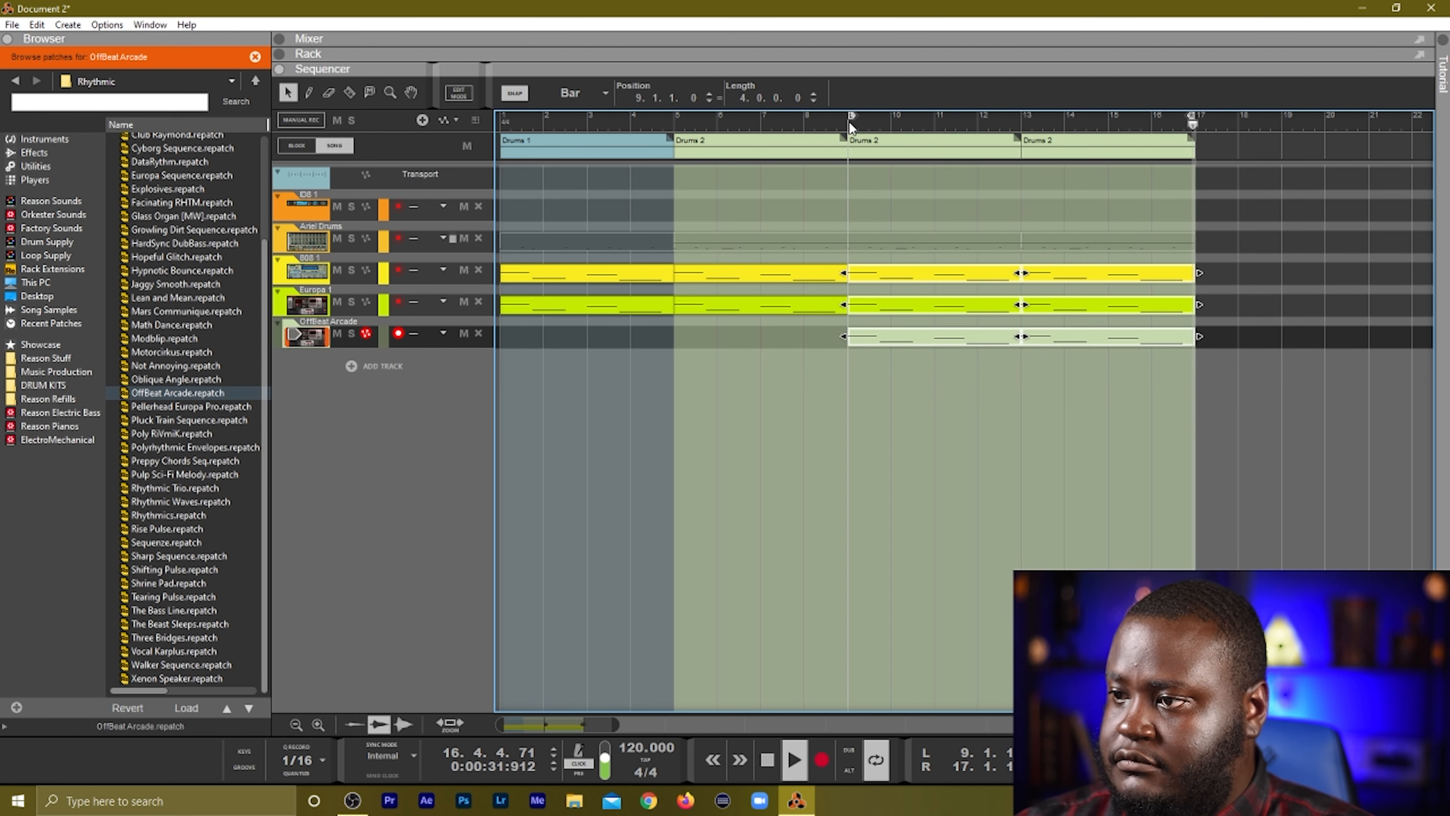
pyautogui.click(1121, 422)
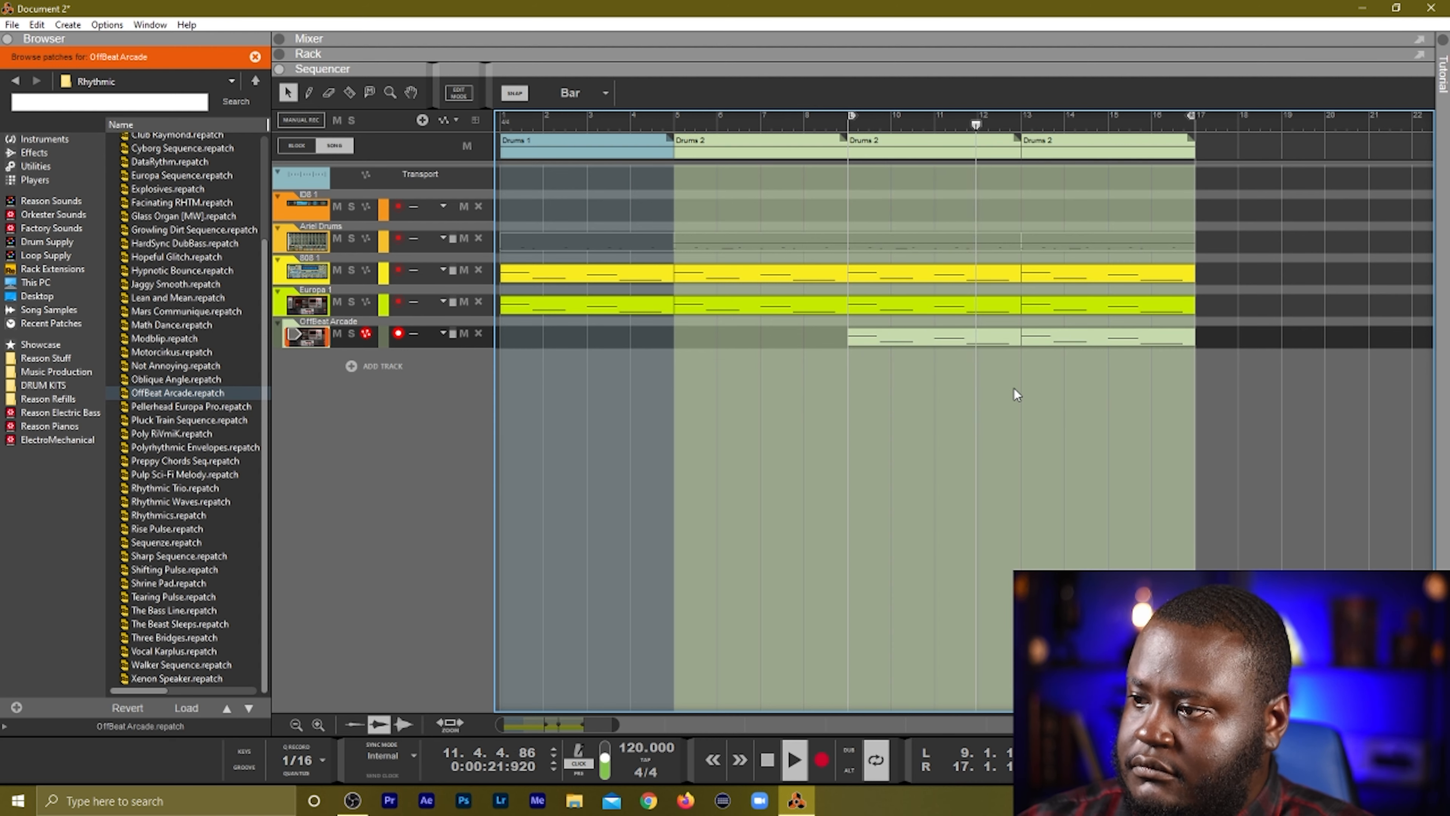
# Add a RadPiano instrument track below the OffBeat Arcade track.
pyautogui.click(337, 377)
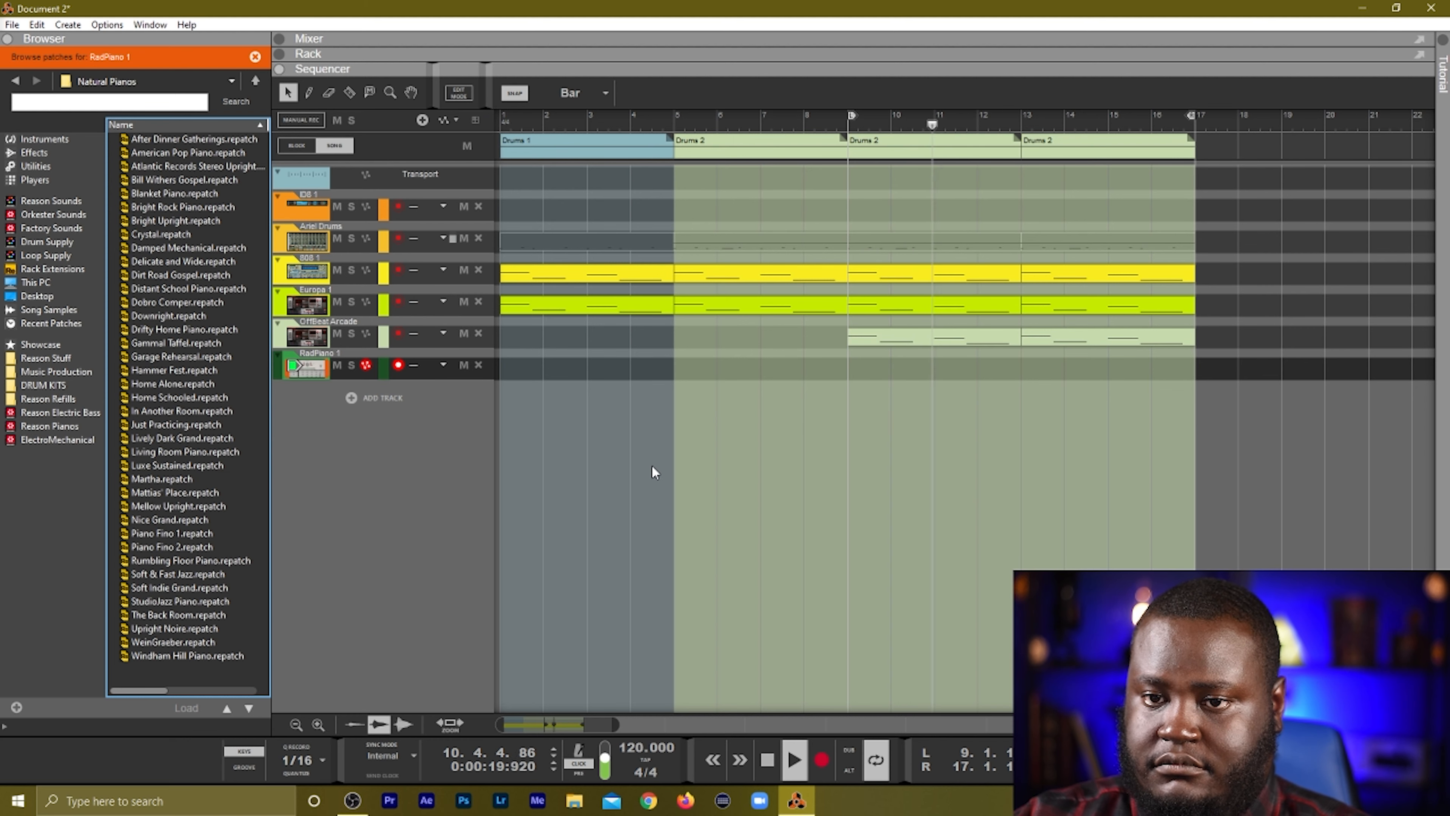
pyautogui.press('KP_0')
pyautogui.press('KP_0')
pyautogui.press('KP_Multiply')
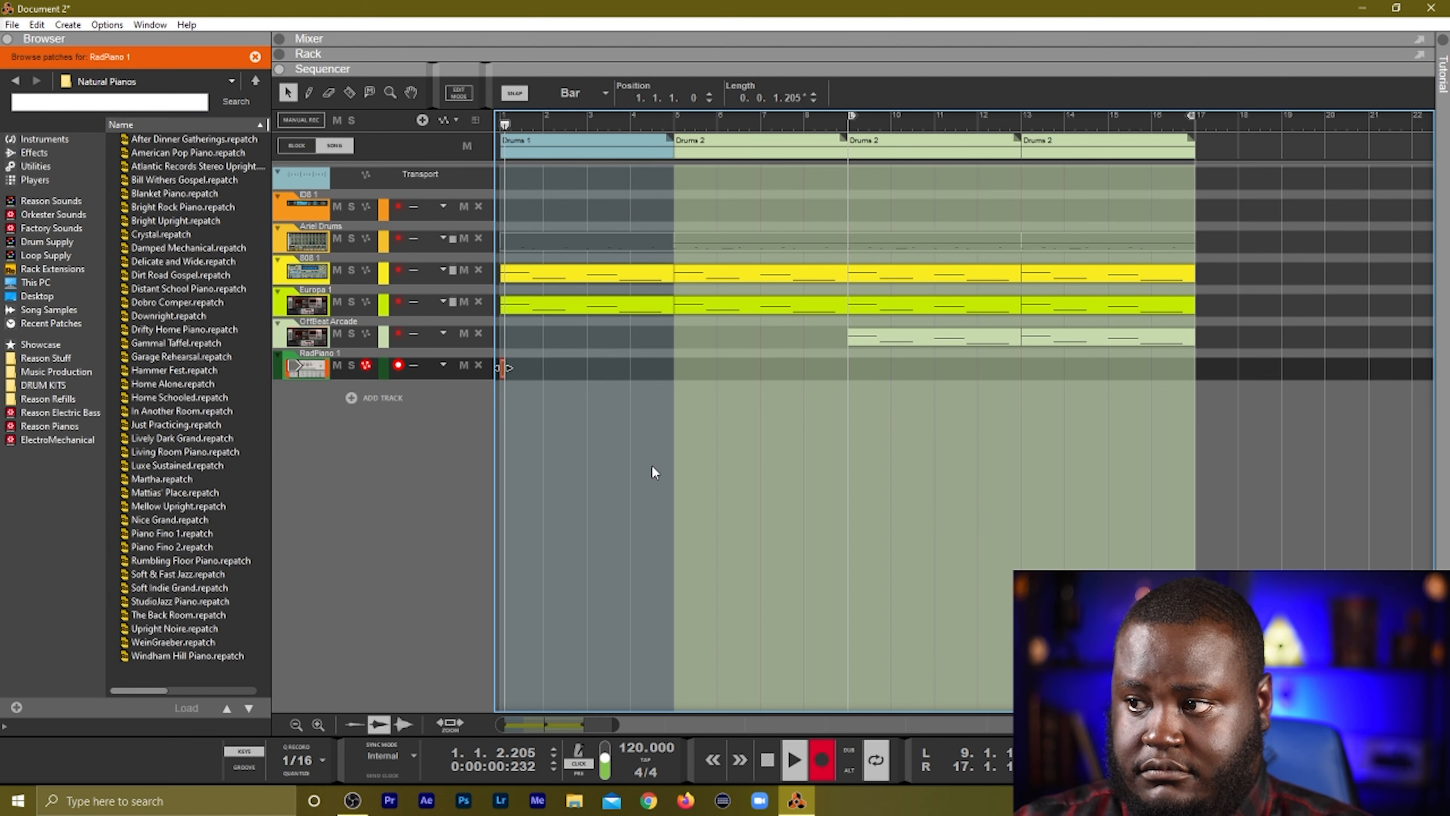
pyautogui.press('KP_0')
pyautogui.press('KP_0')
# Record a piano part on the RadPiano track from bar 9 to bar 17.
pyautogui.press('KP_1')
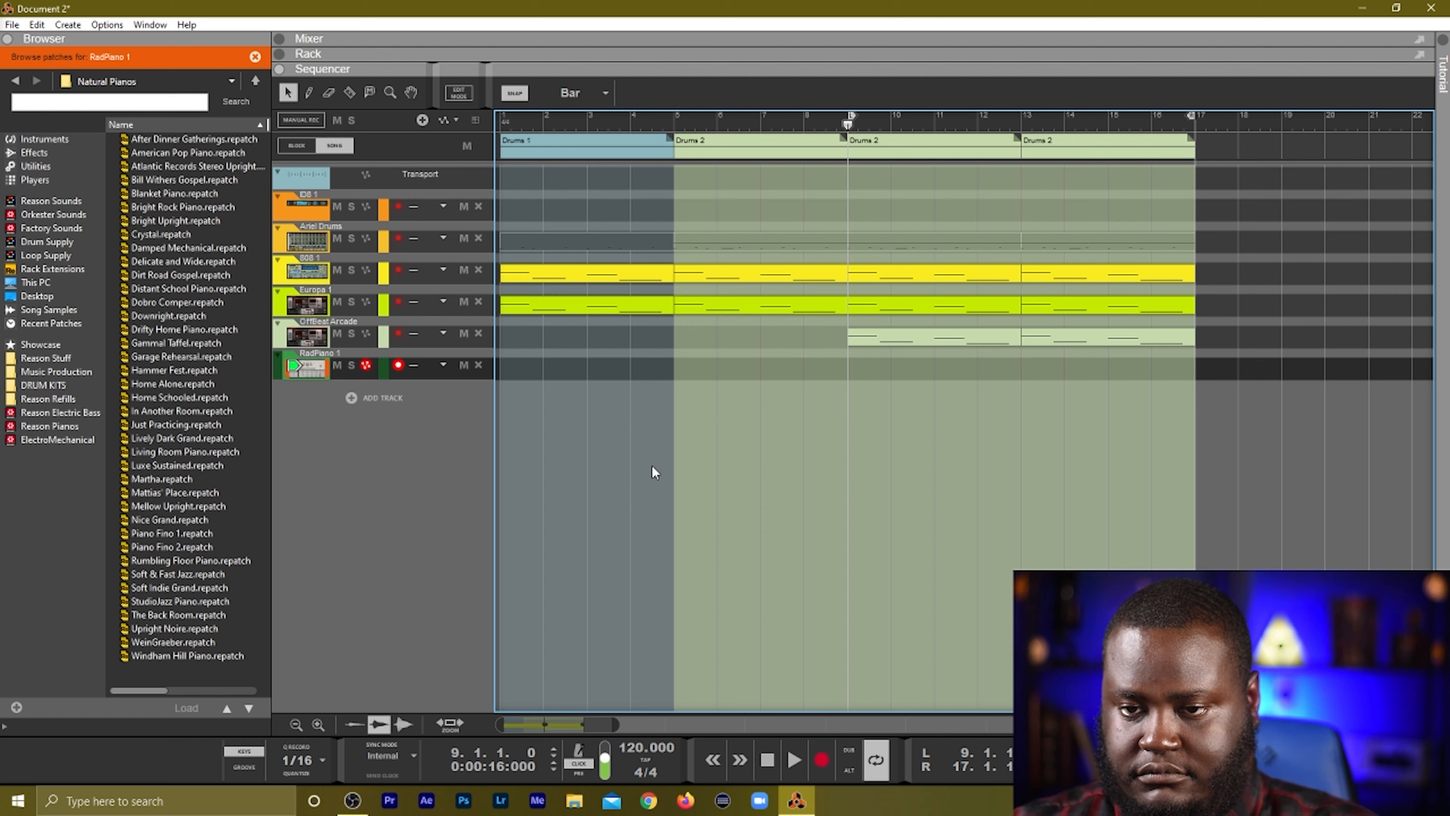
pyautogui.press('KP_Multiply')
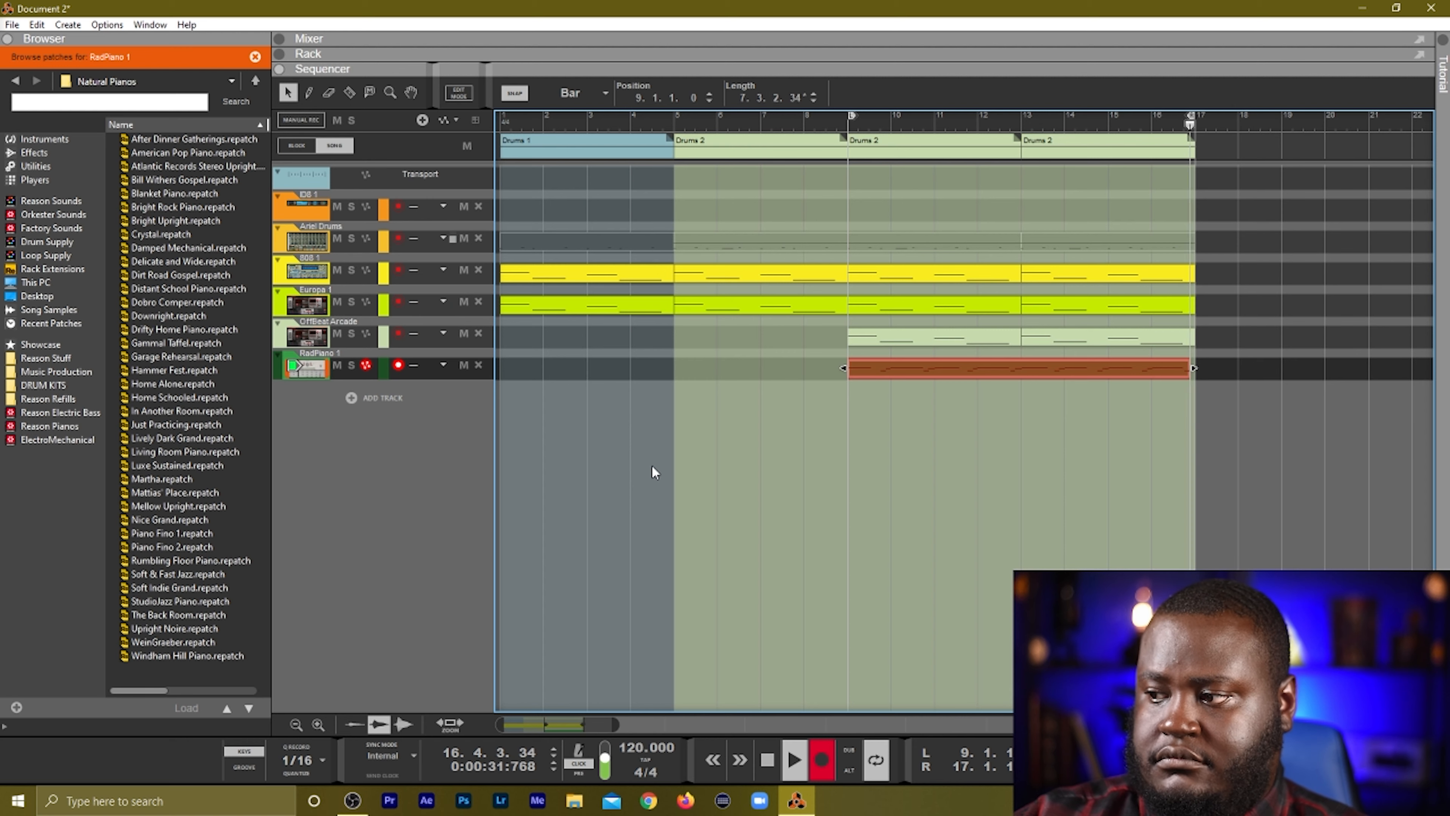
pyautogui.hotkey('ctrl', 'Return')
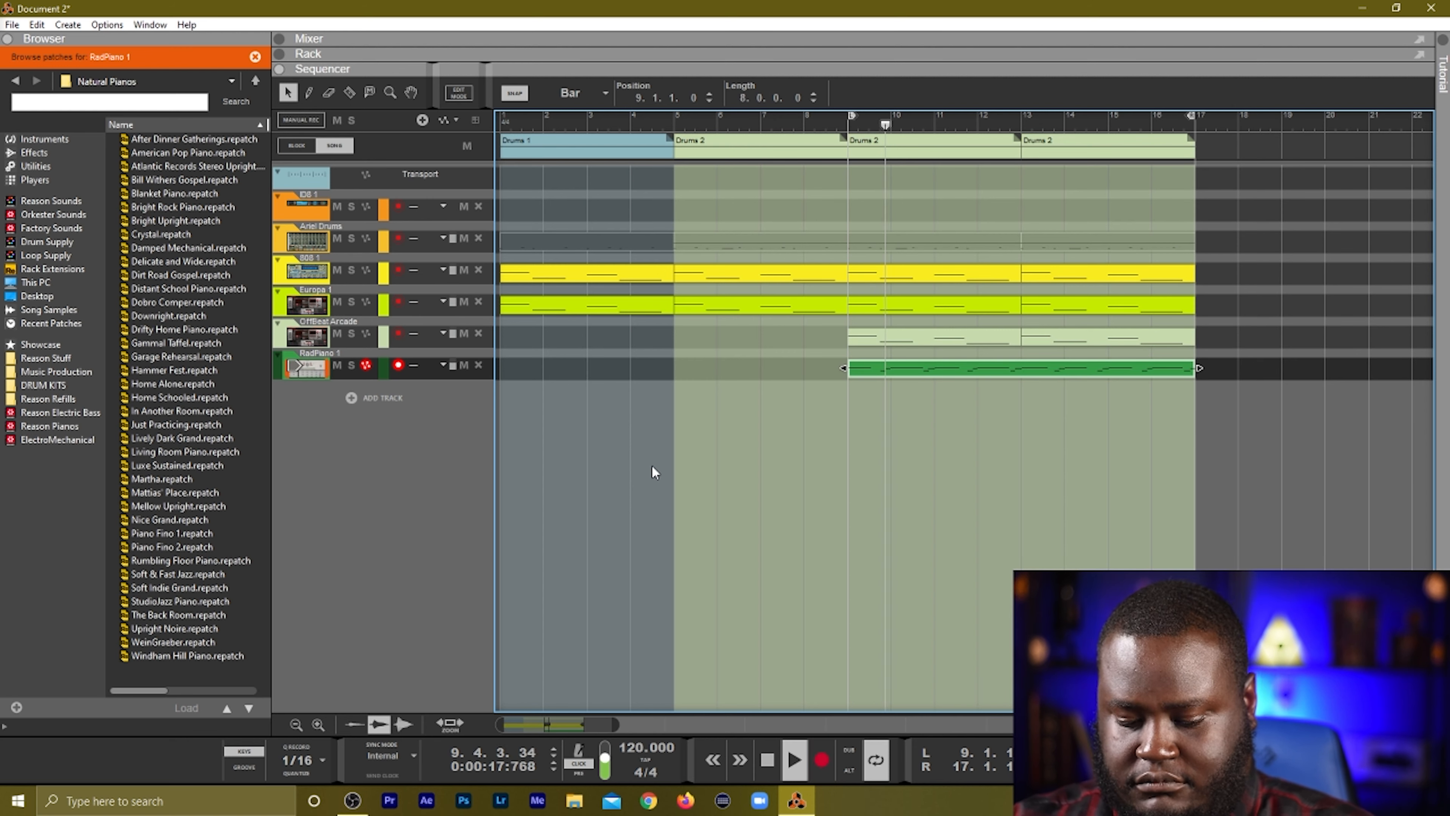
pyautogui.click(650, 472)
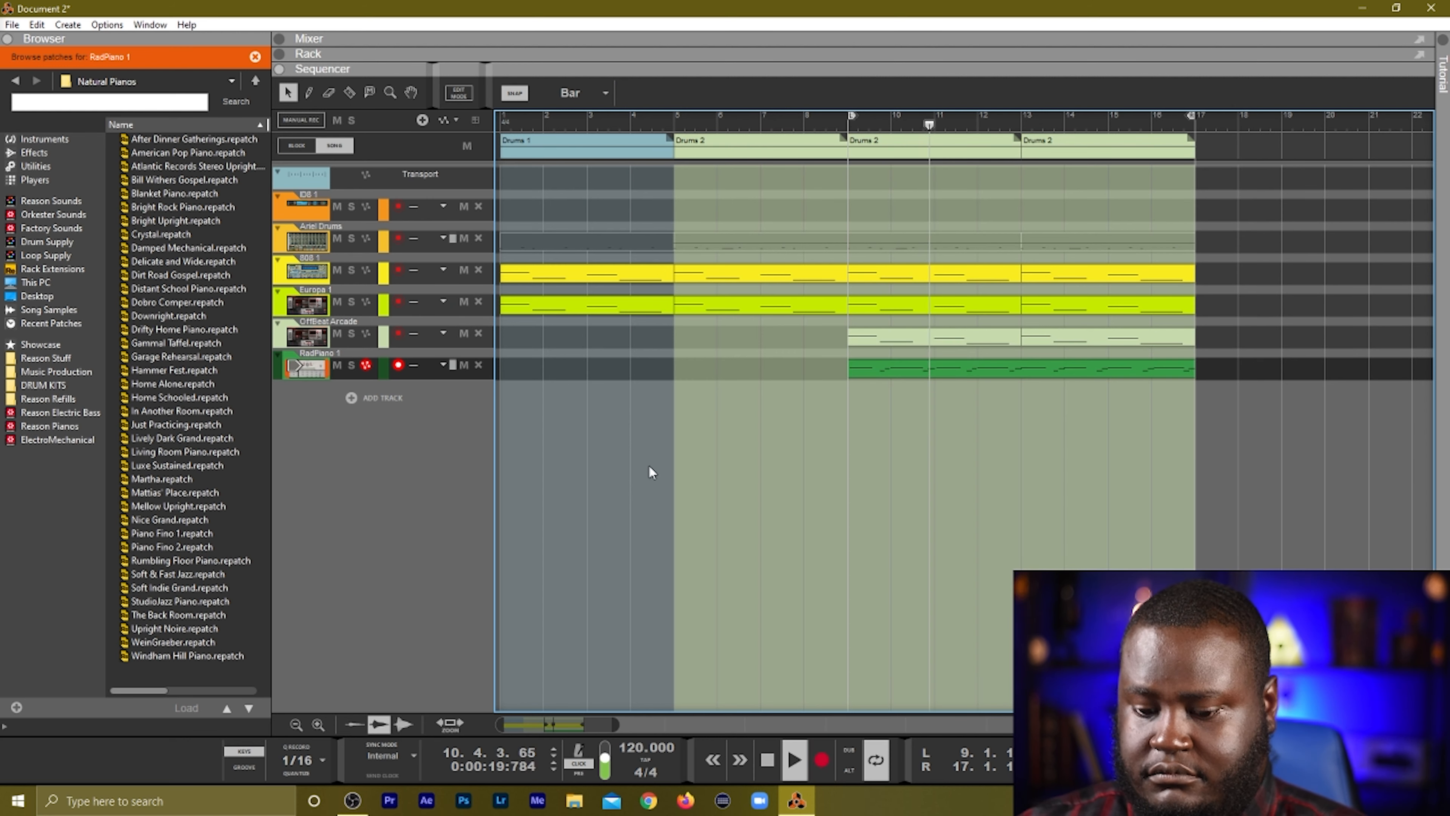
# Turn the recorded piano part into two four-bar clips starting at bars 9 and 13.
pyautogui.click(908, 372)
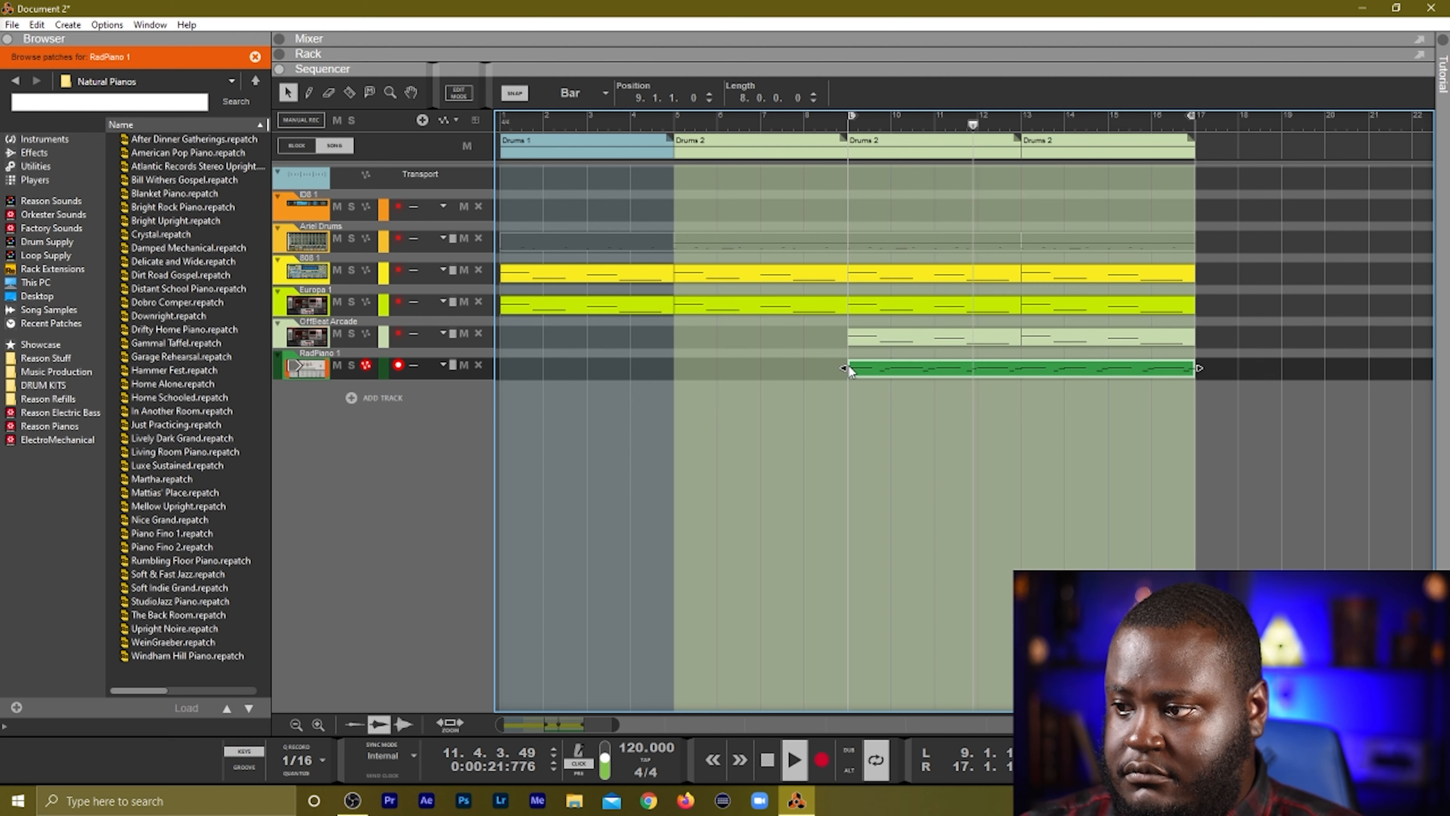
pyautogui.moveTo(843, 366)
pyautogui.mouseDown()
pyautogui.moveTo(1025, 371)
pyautogui.moveTo(851, 371)
pyautogui.mouseUp()
pyautogui.click(884, 402)
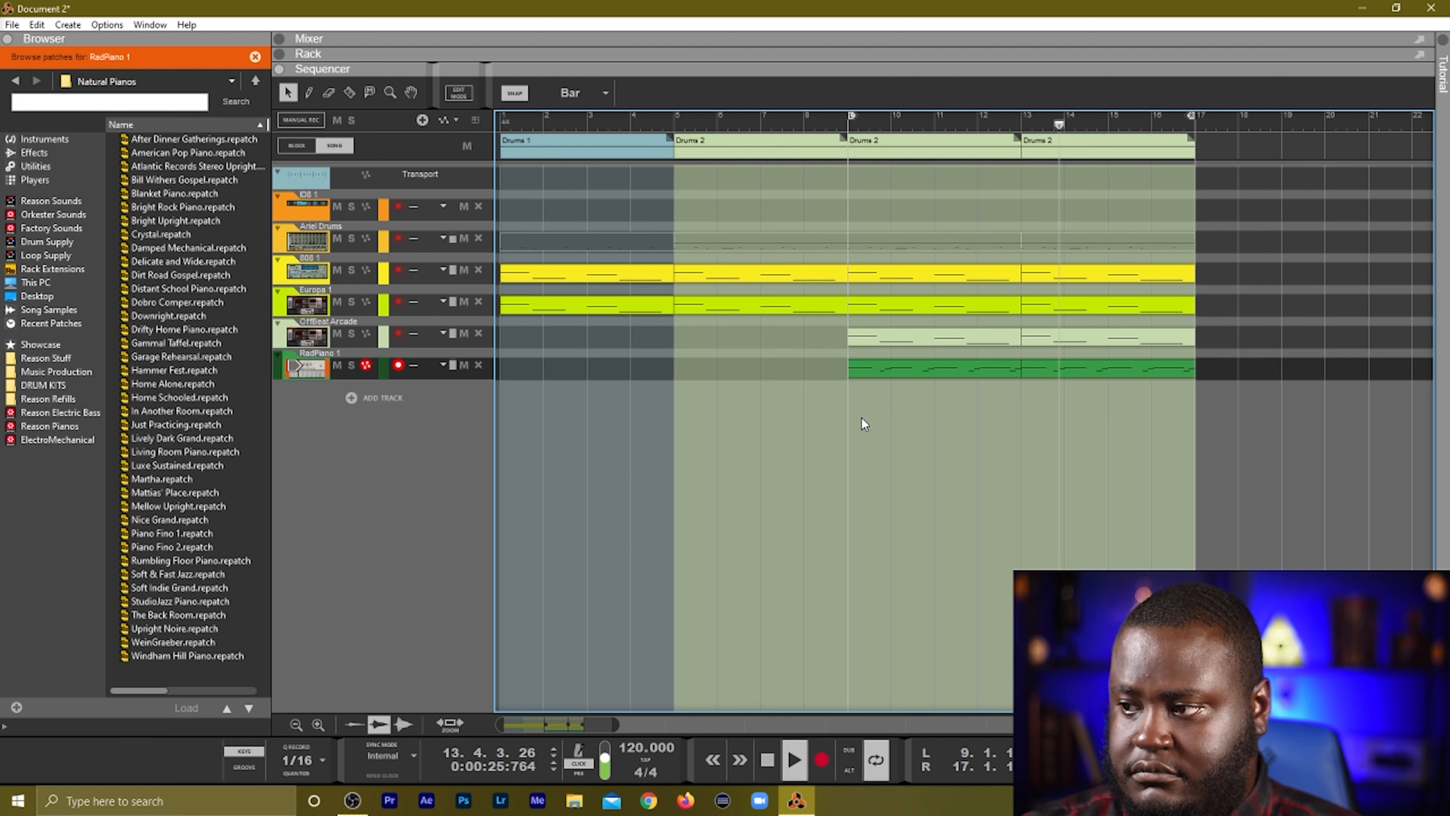
pyautogui.click(624, 723)
pyautogui.moveTo(622, 723); pyautogui.dragTo(486, 721)
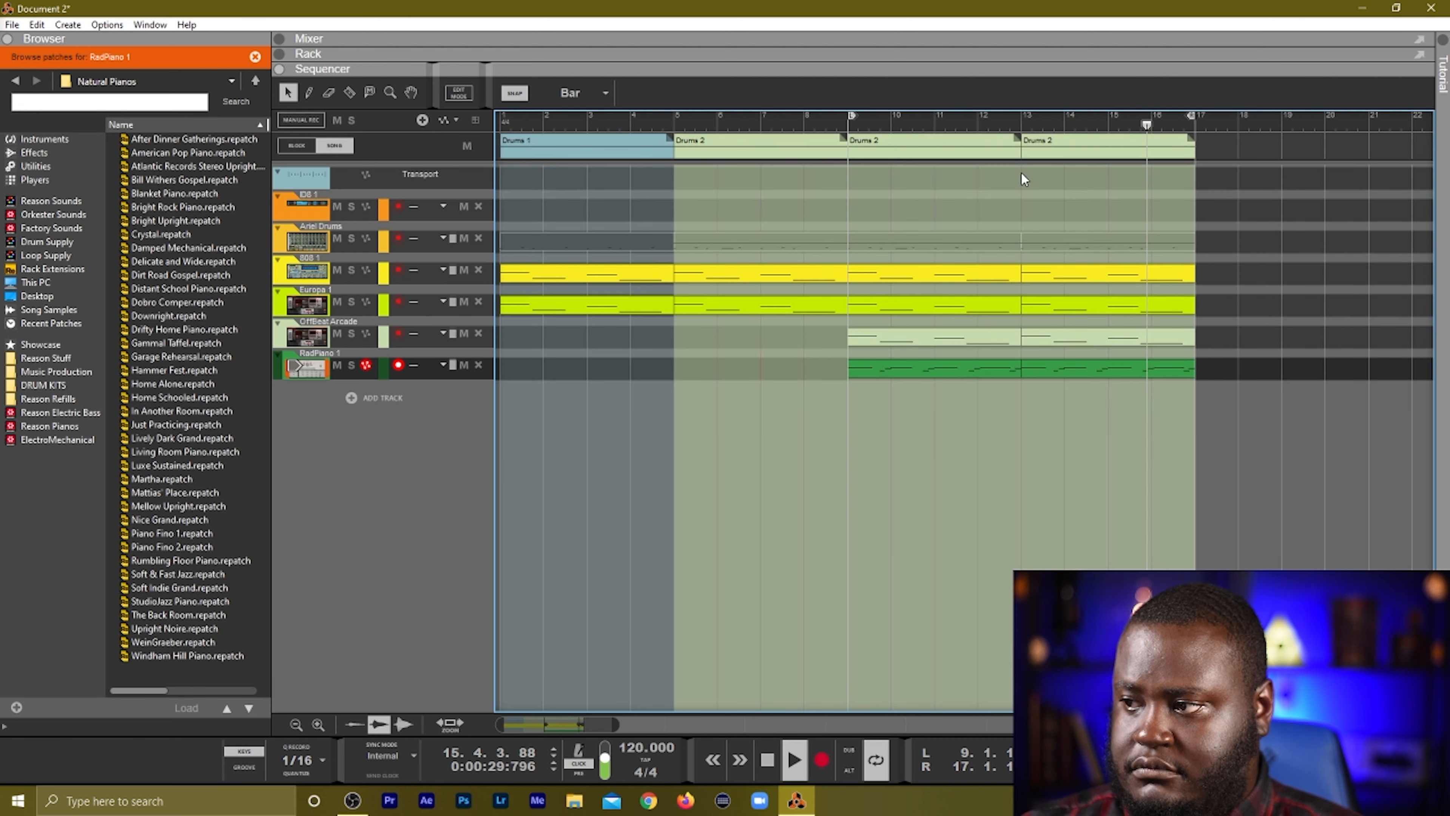
# Shorten both piano clips to two bars and duplicate them to bars 11 and 15.
pyautogui.moveTo(1241, 381); pyautogui.dragTo(885, 362)
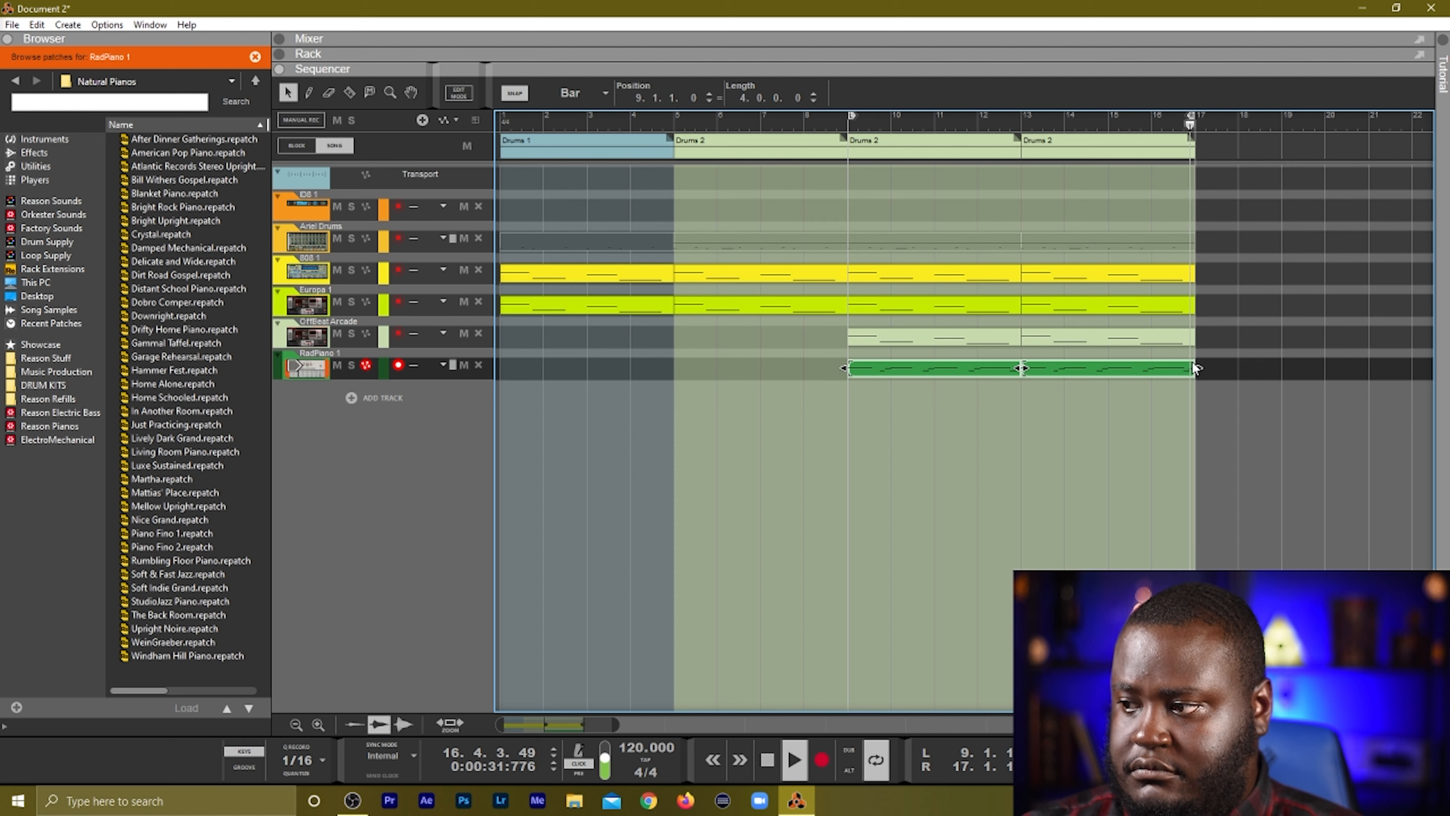
pyautogui.moveTo(1194, 369); pyautogui.dragTo(1089, 385)
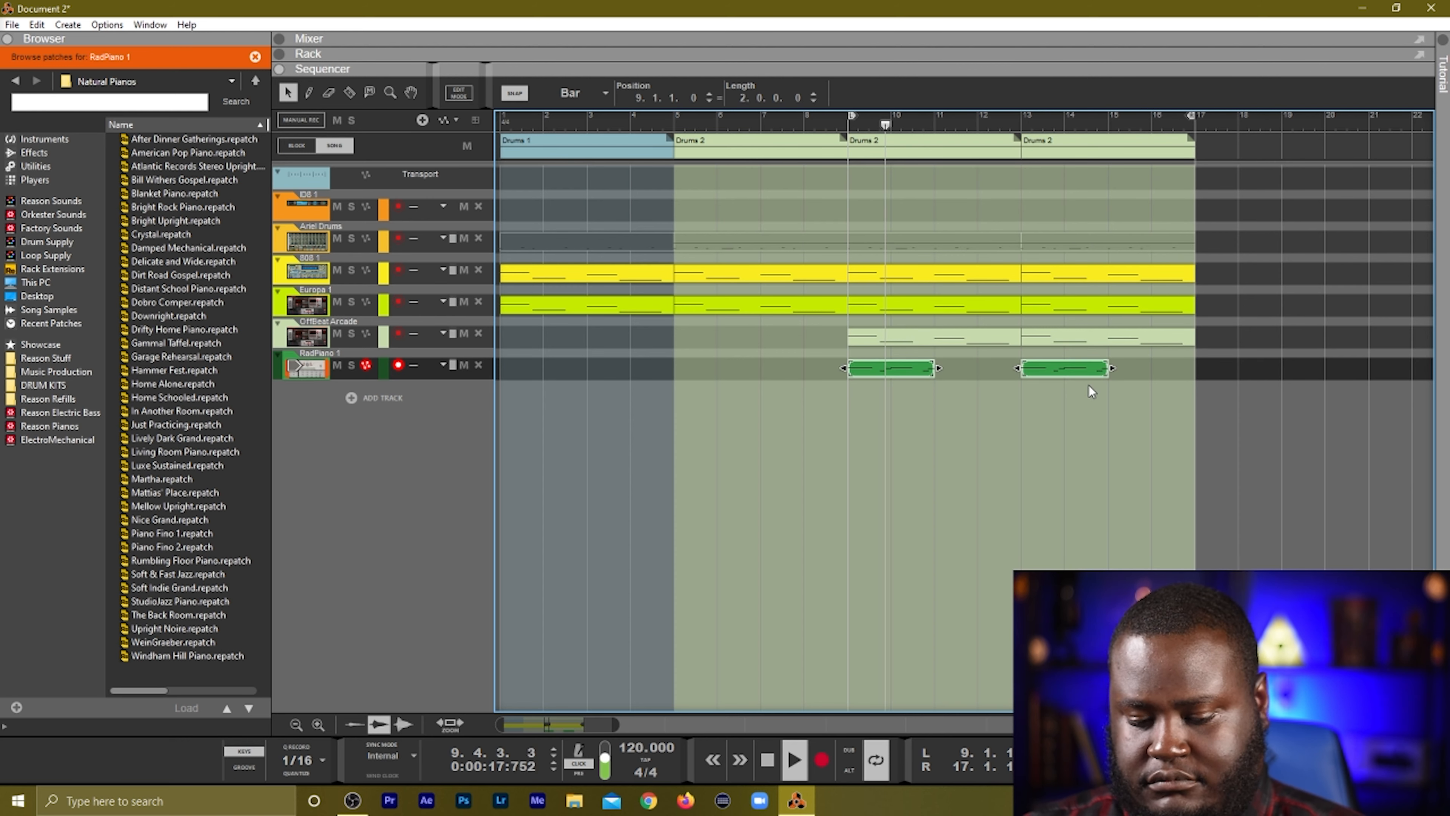
pyautogui.hotkey('ctrl', 'd')
pyautogui.moveTo(1186, 372); pyautogui.dragTo(1007, 372)
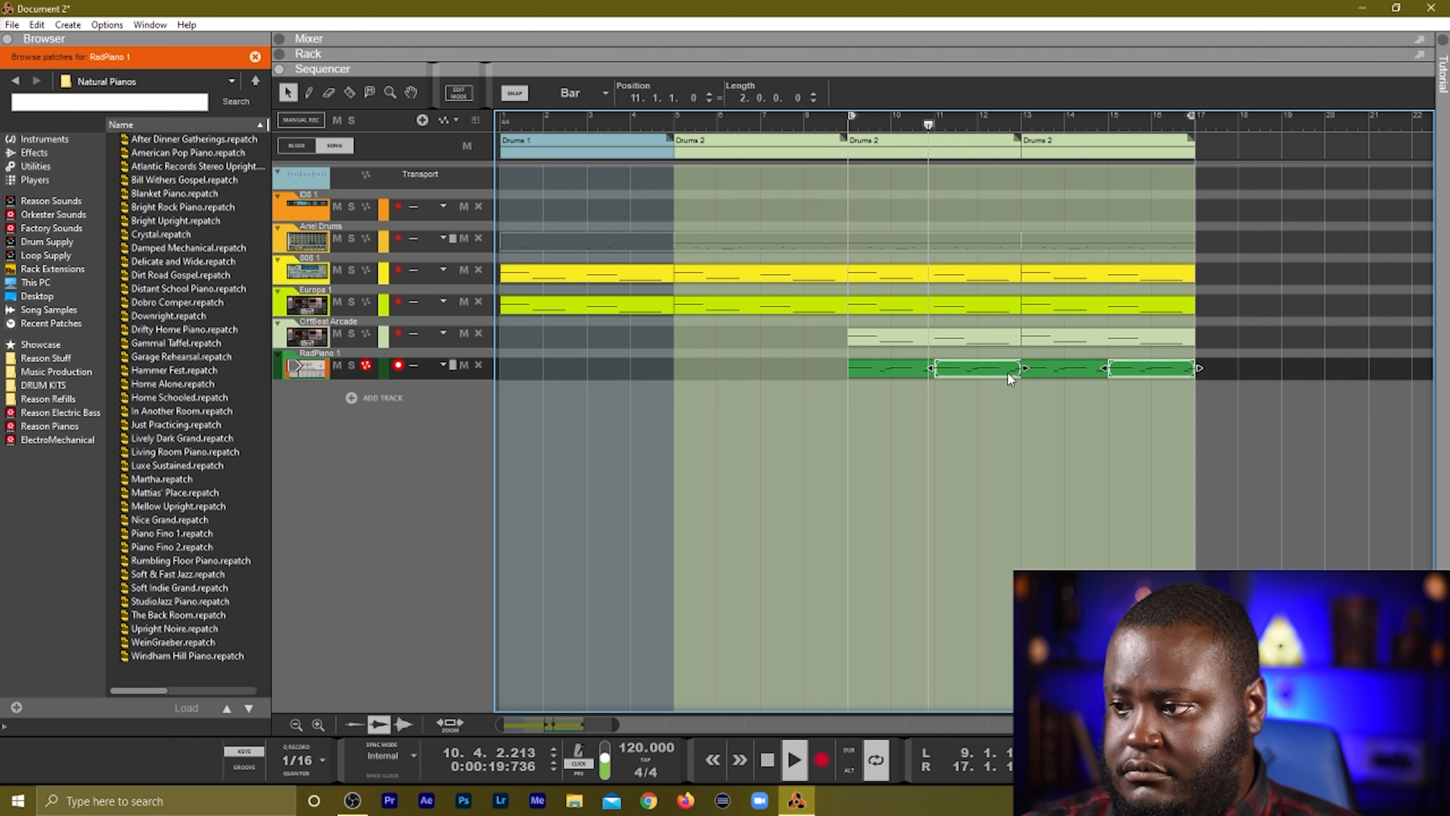
pyautogui.click(1038, 416)
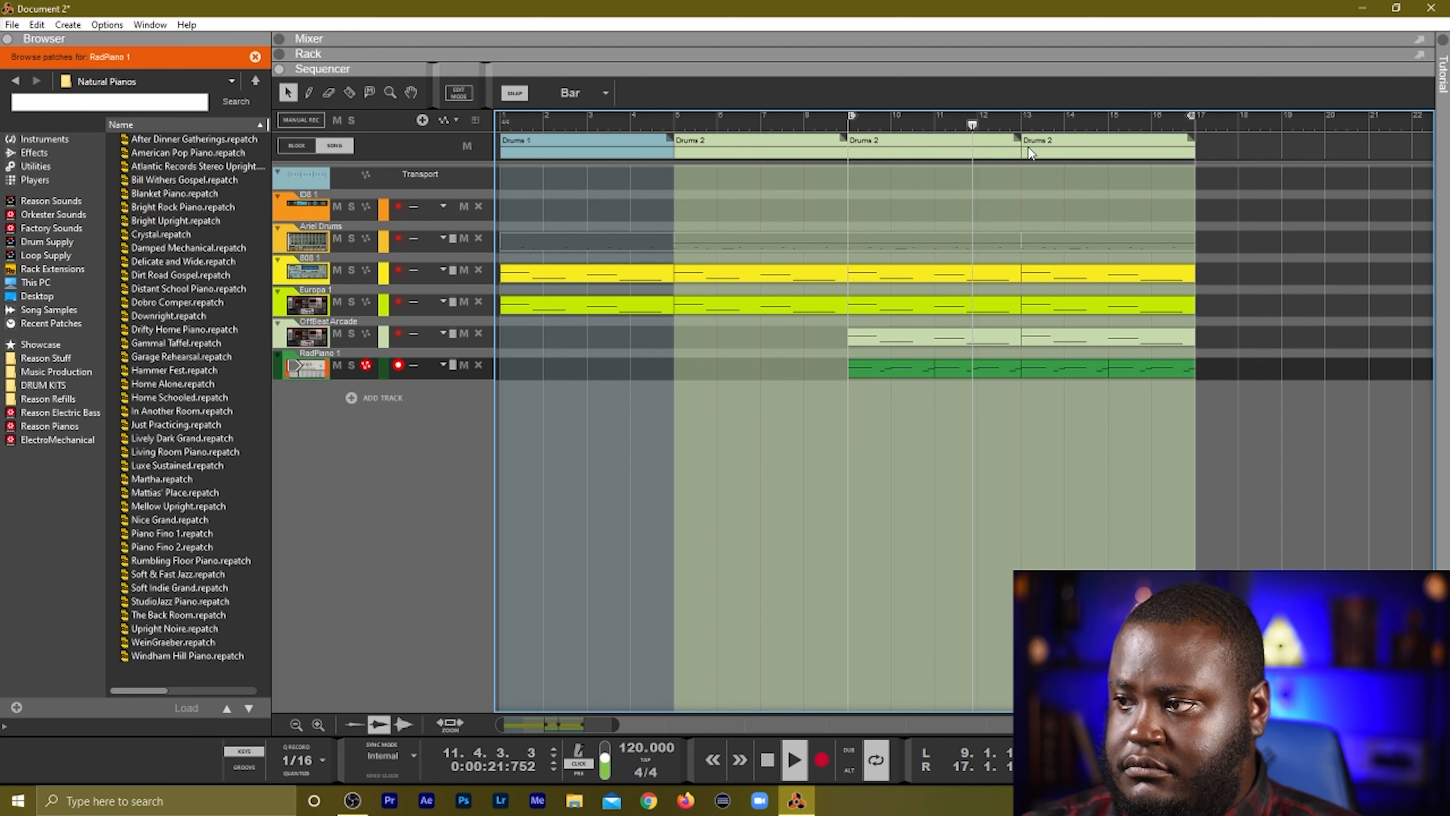
# Change the last block, starting at bar 13, to Drums 1.
pyautogui.click(1044, 143)
pyautogui.click(1057, 140)
pyautogui.click(1076, 155)
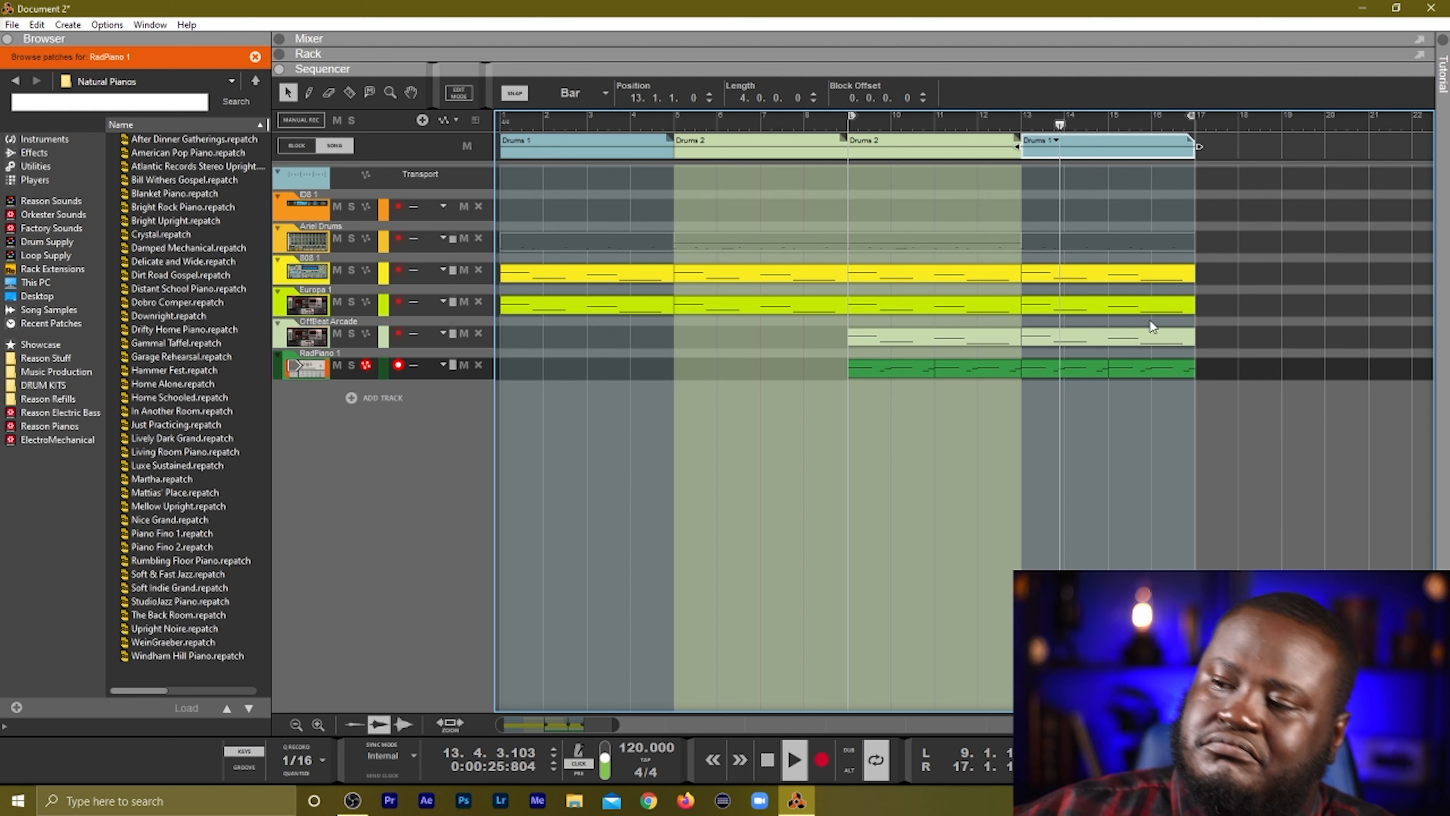
# Extend the song and its loop to bar 21 with duplicates of the bar 13 clips and a Drums 2 block at bar 17.
pyautogui.moveTo(1243, 379); pyautogui.dragTo(1031, 91)
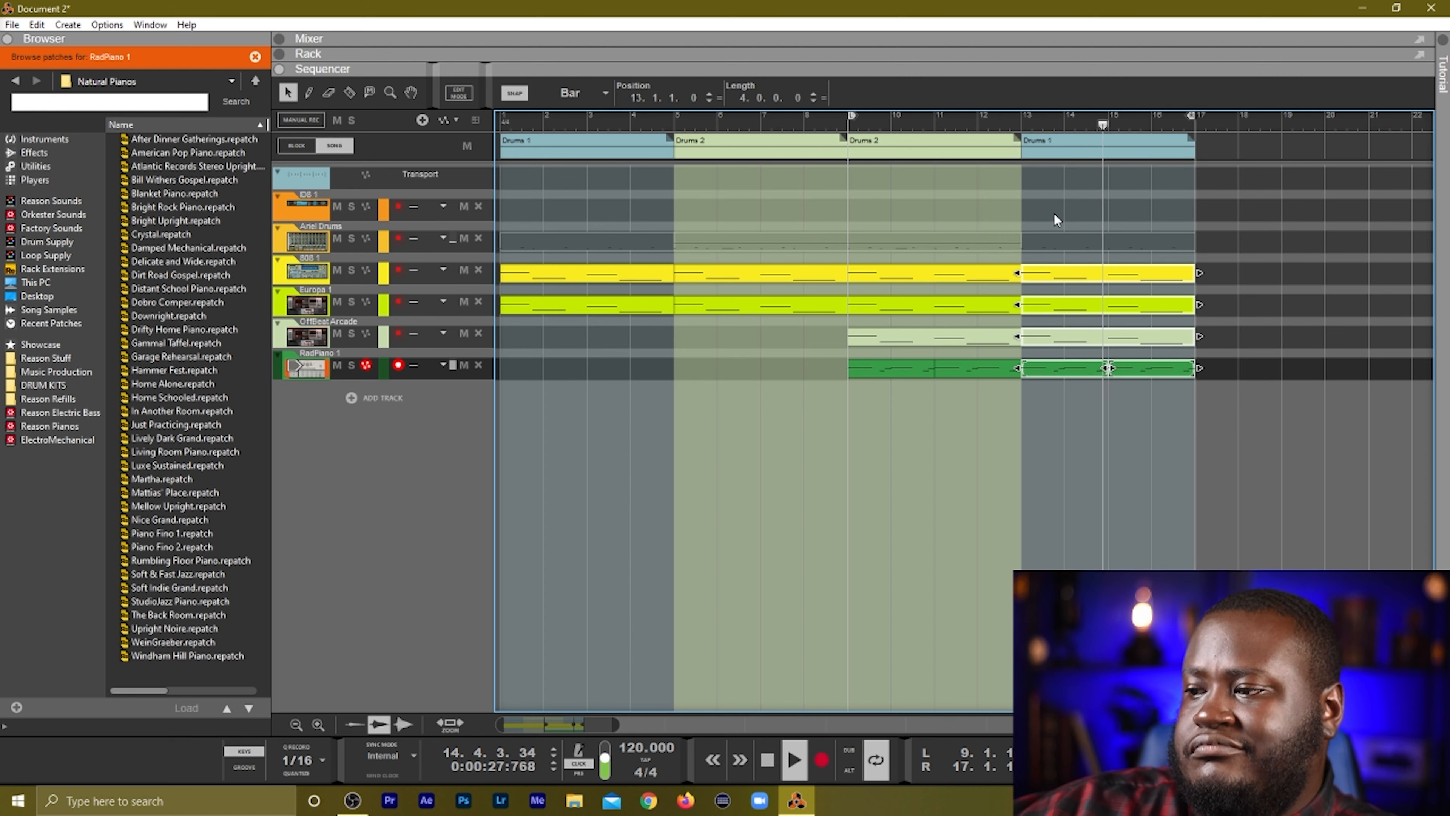
pyautogui.hotkey('ctrl', 'd')
pyautogui.keyDown('alt'); pyautogui.click(1365, 115); pyautogui.keyUp('alt')
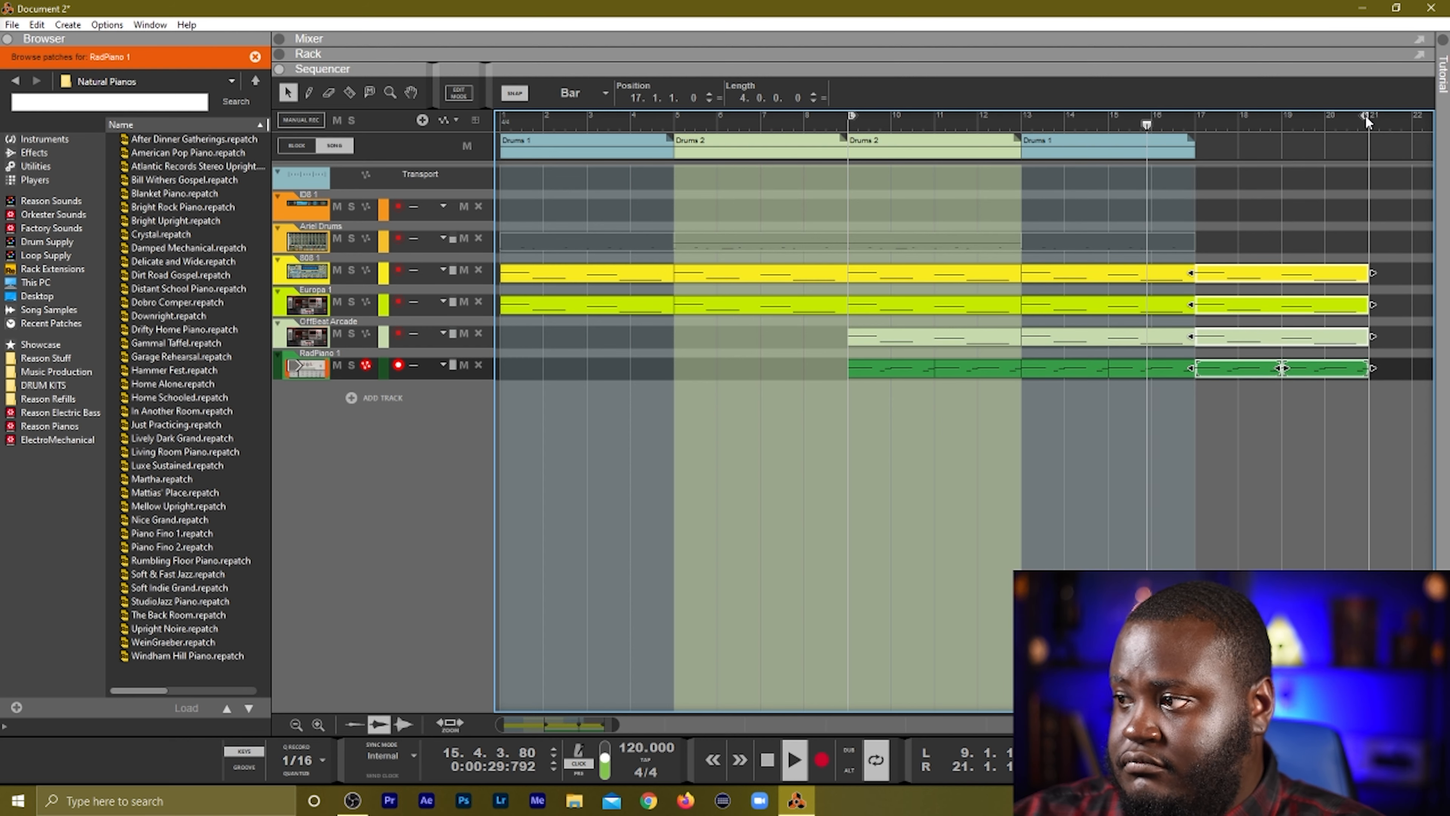
pyautogui.click(1117, 140)
pyautogui.hotkey('ctrl', 'd')
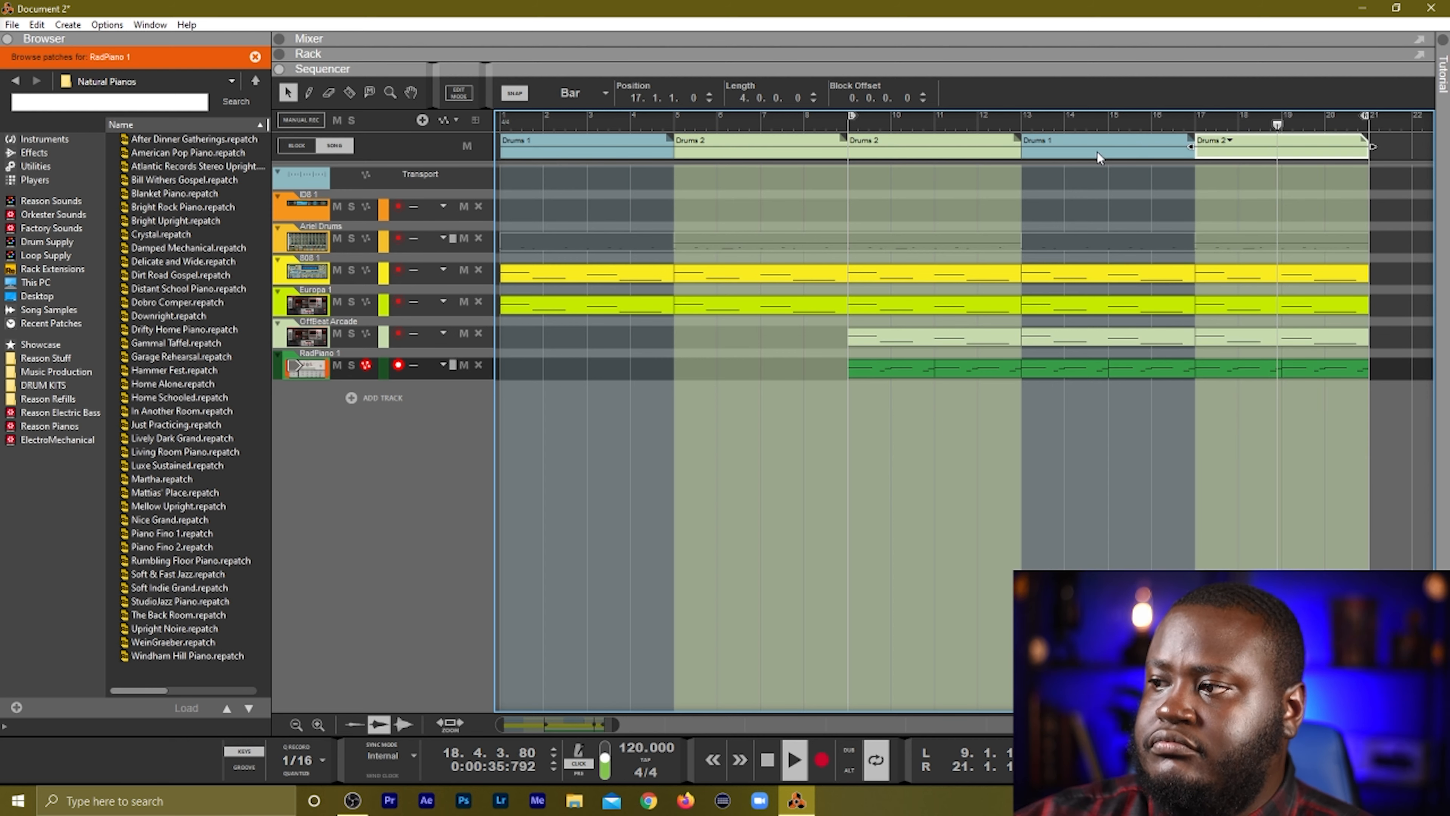
# Copy the Ariel Drums clip from the Drums 2 block and paste it into Block 3.
pyautogui.click(308, 147)
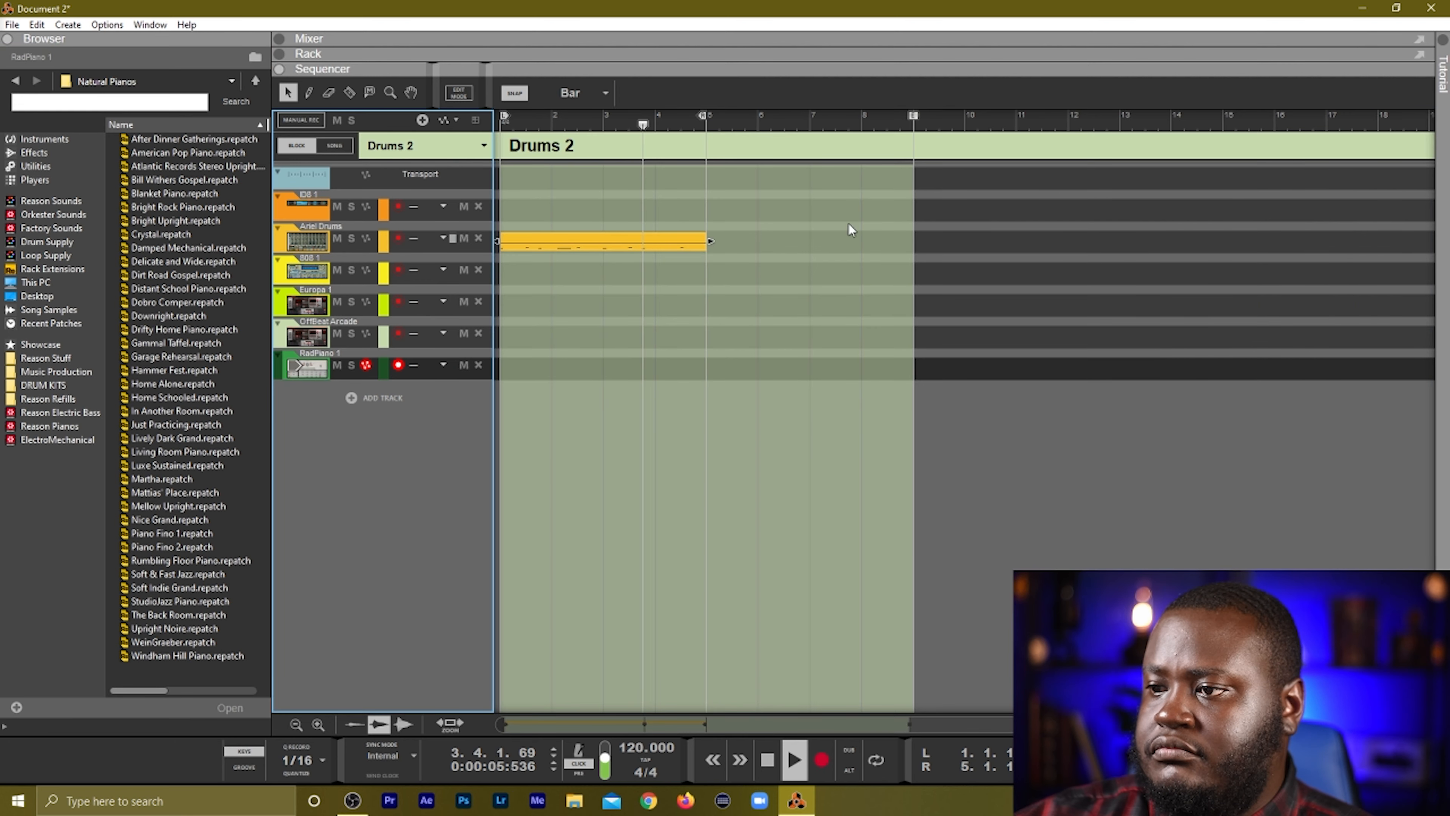
pyautogui.hotkey('ctrl', 'c')
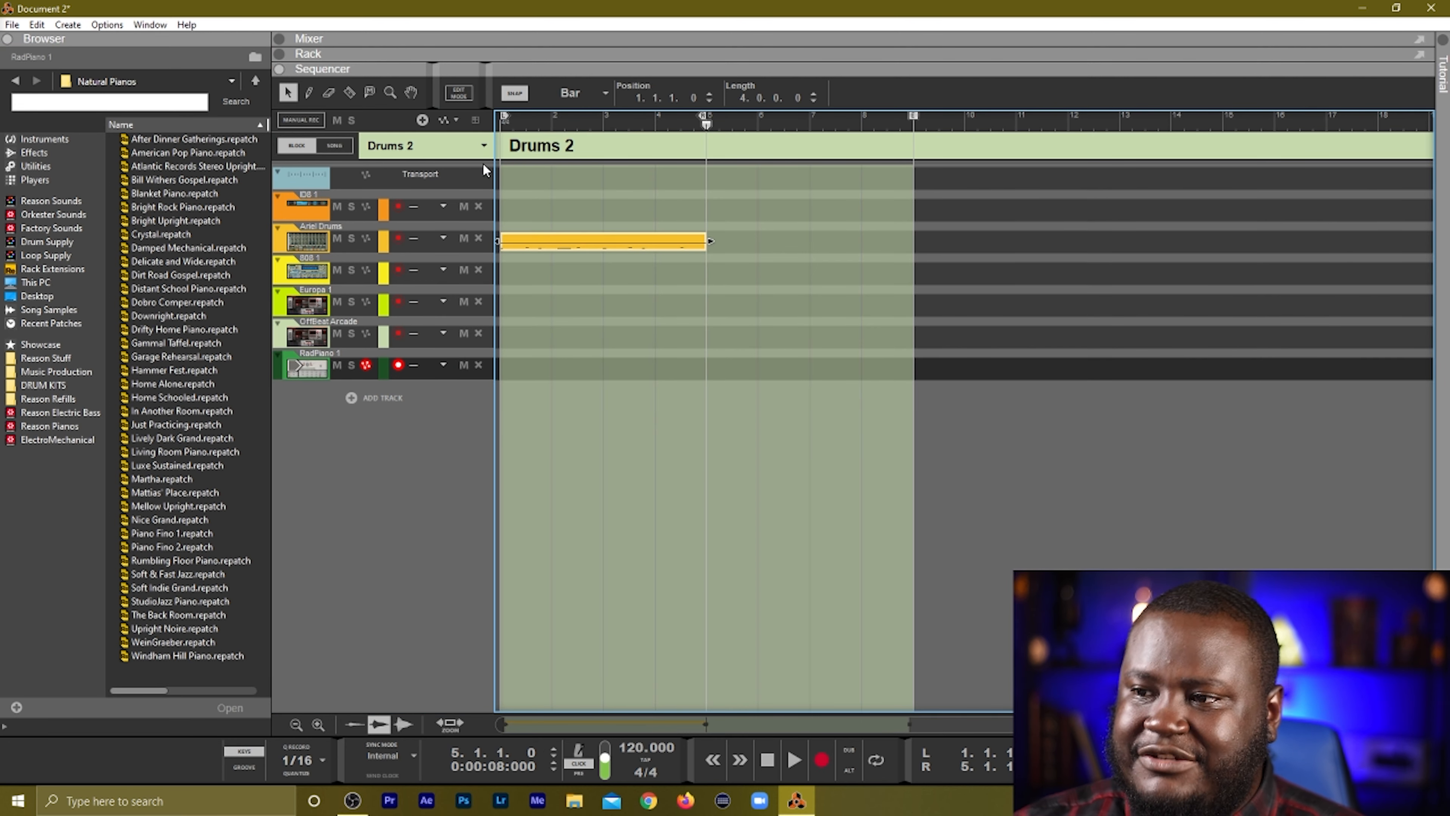
pyautogui.click(475, 149)
pyautogui.click(446, 190)
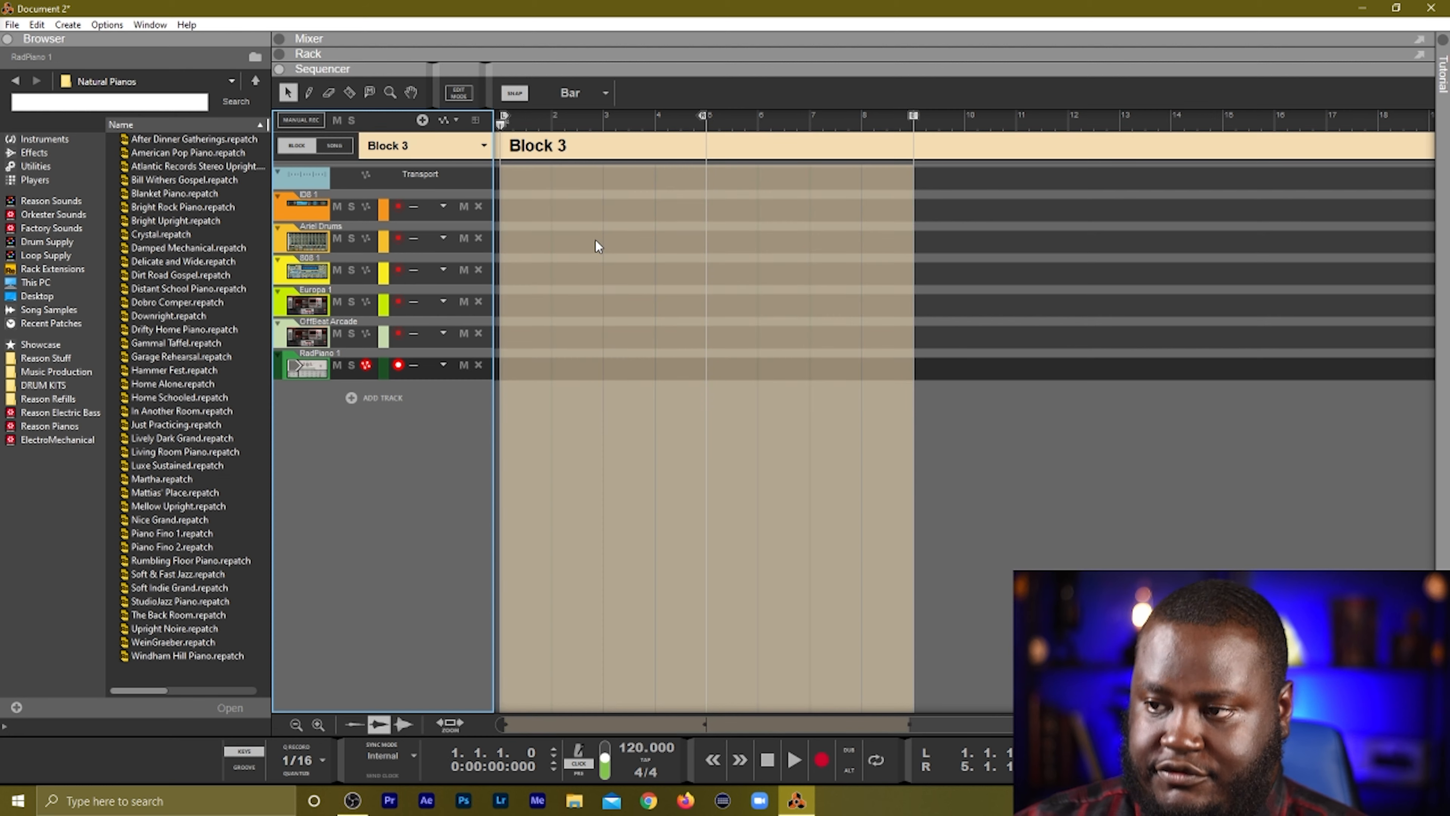
pyautogui.hotkey('ctrl', 'v')
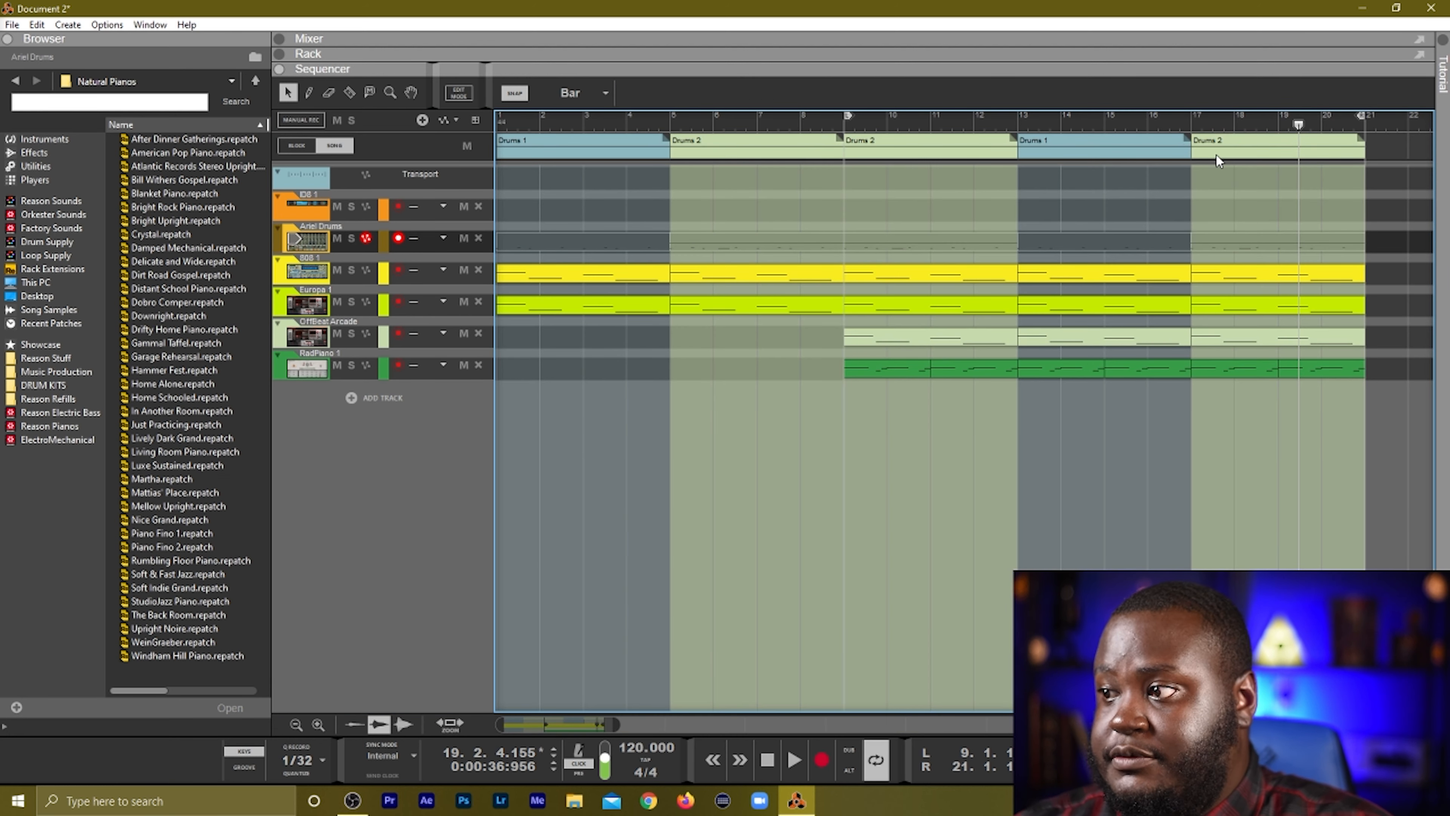
# Duplicate the Drums 2 block and the clips on all four melodic tracks from bar 17 to bar 21.
pyautogui.press('alt')
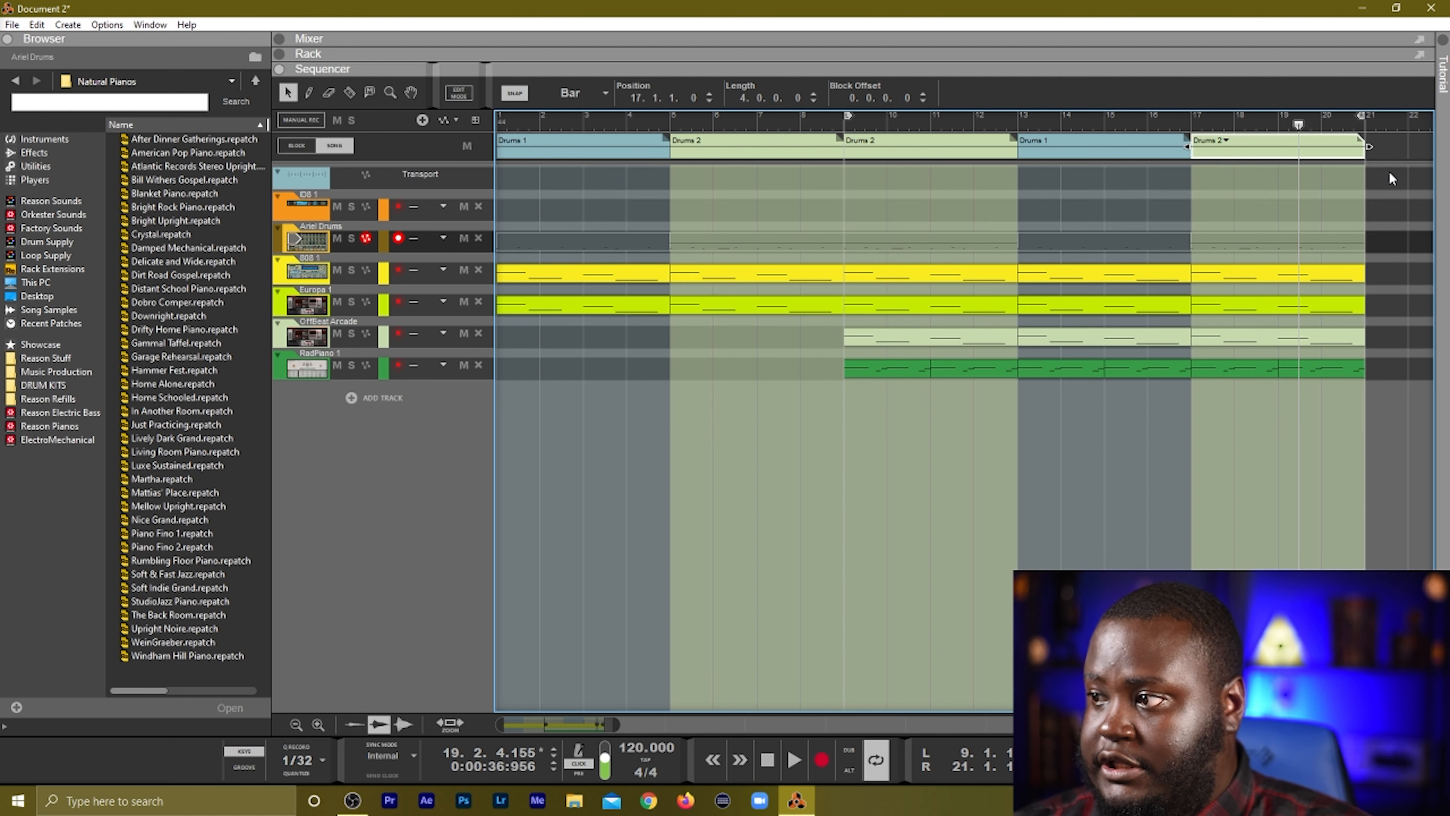
pyautogui.moveTo(1242, 158); pyautogui.dragTo(1397, 159)
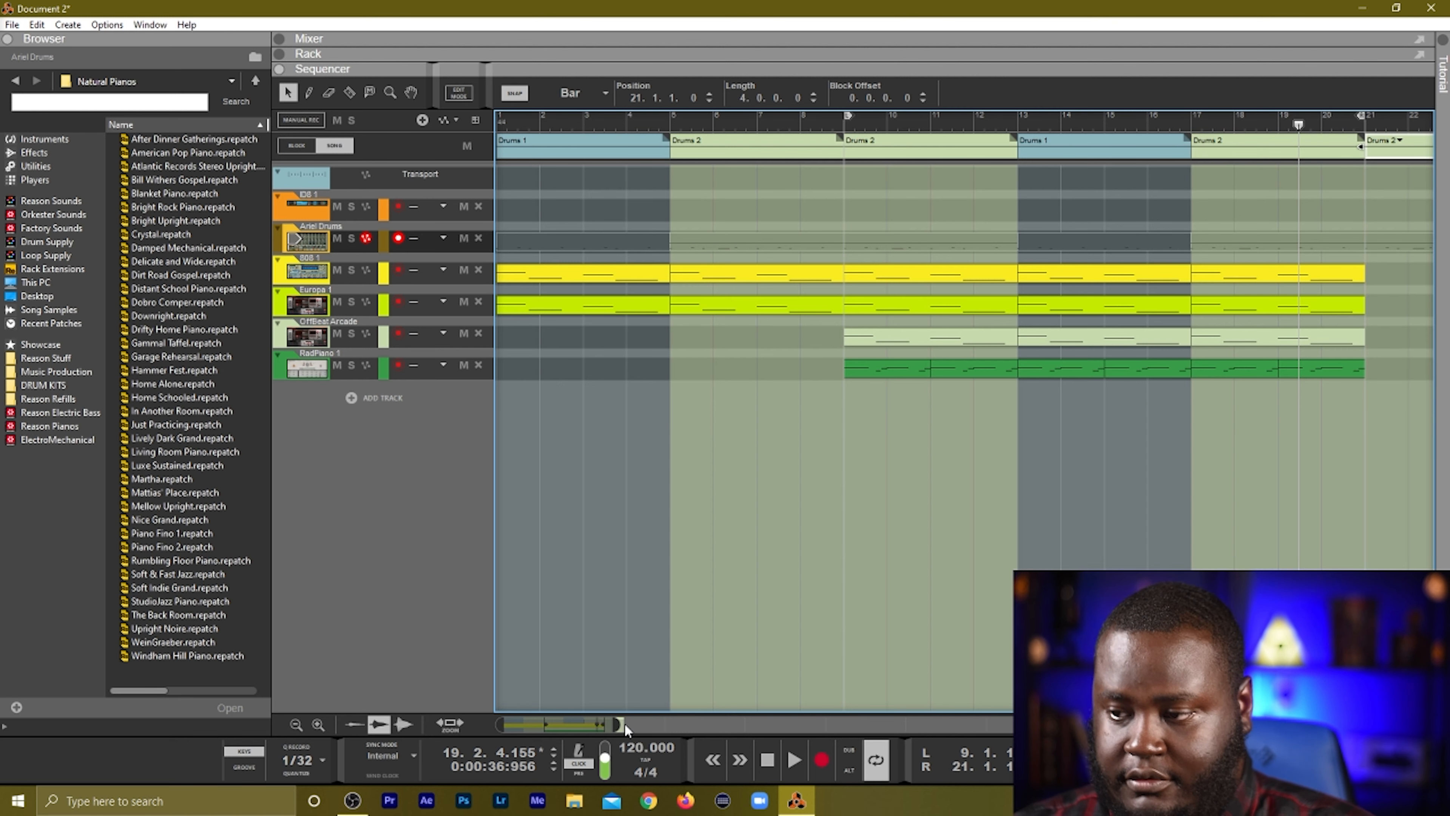
pyautogui.moveTo(616, 725); pyautogui.dragTo(782, 705)
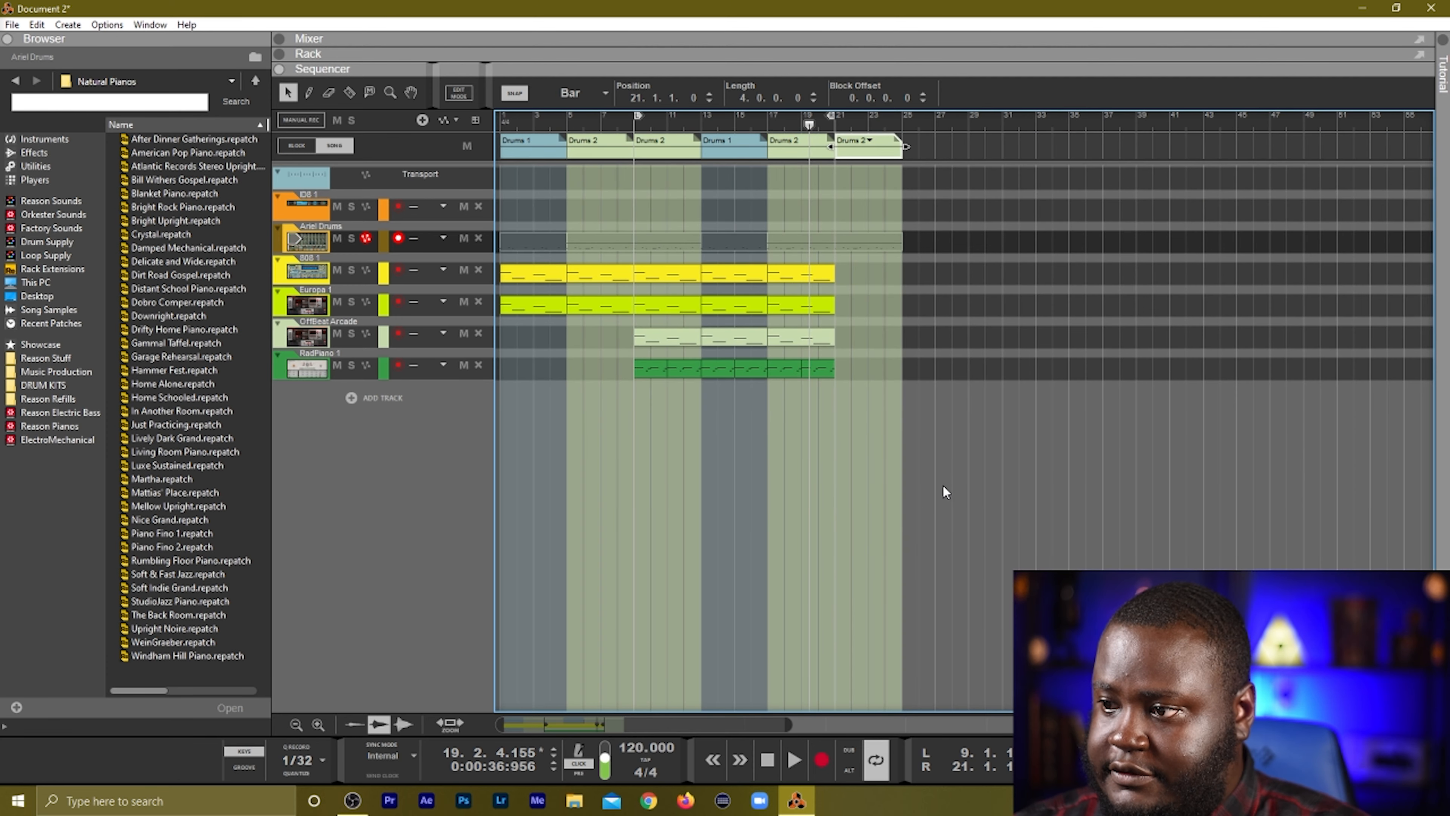
pyautogui.moveTo(958, 381); pyautogui.dragTo(777, 254)
pyautogui.hotkey('ctrl', 'd')
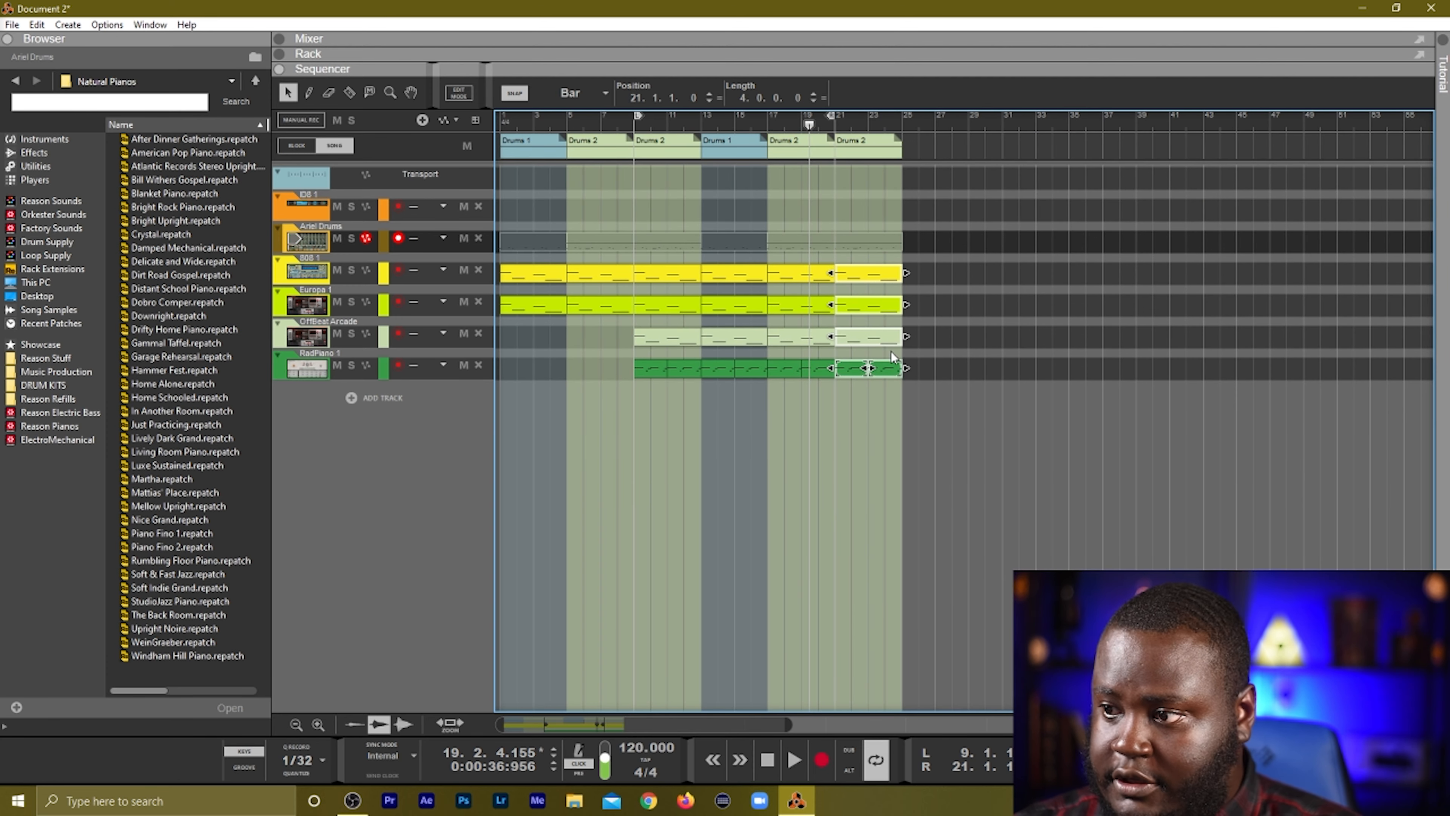
# Delete the Europa and OffBeat Arcade clips at bar 21 and move the loop end to bar 25.
pyautogui.click(935, 334)
pyautogui.moveTo(868, 298); pyautogui.dragTo(868, 298)
pyautogui.press('Delete')
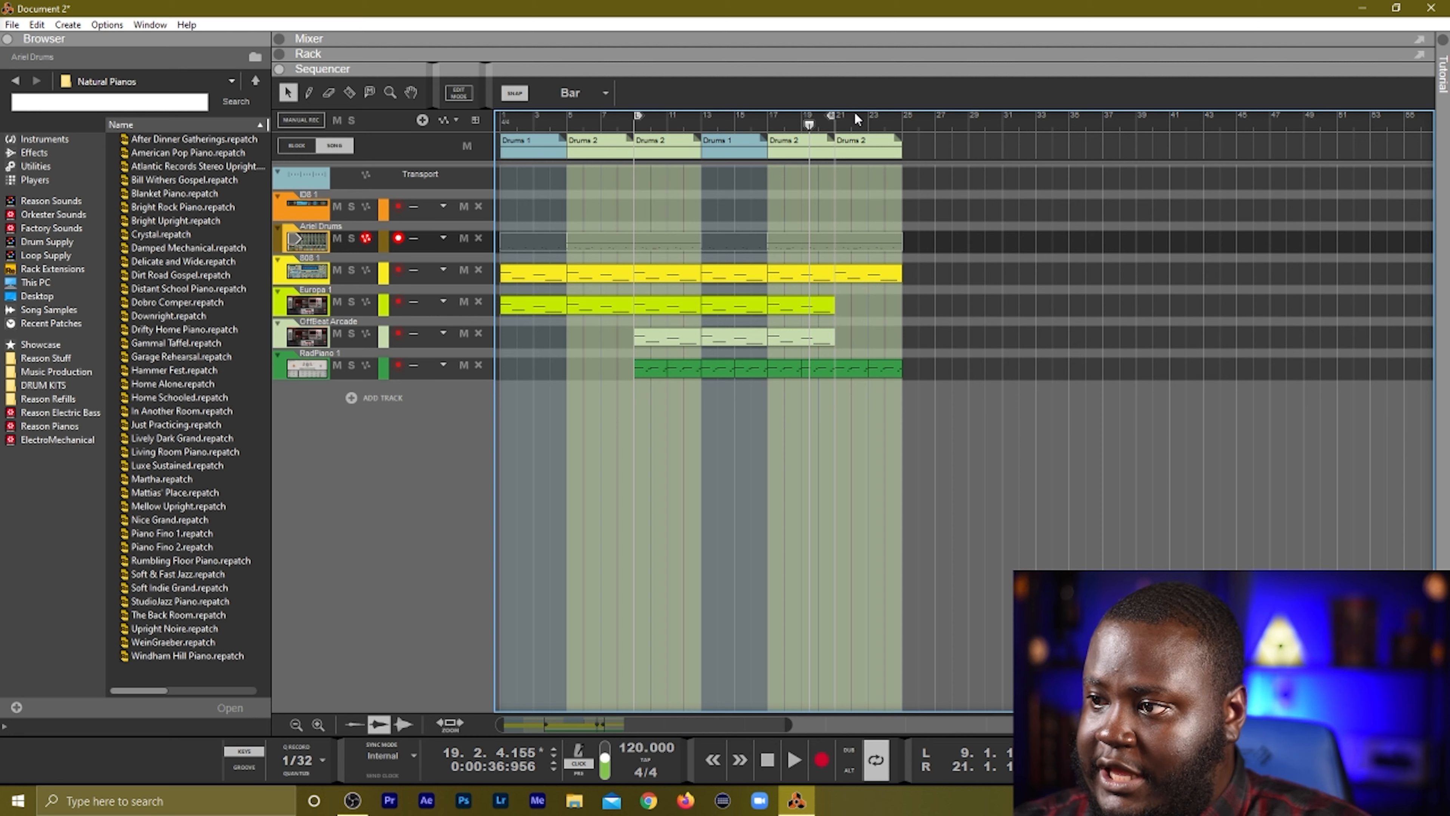
pyautogui.moveTo(831, 114); pyautogui.dragTo(896, 116)
# Change the block at bar 21 to Drums 1 and play the song from that bar.
pyautogui.click(859, 147)
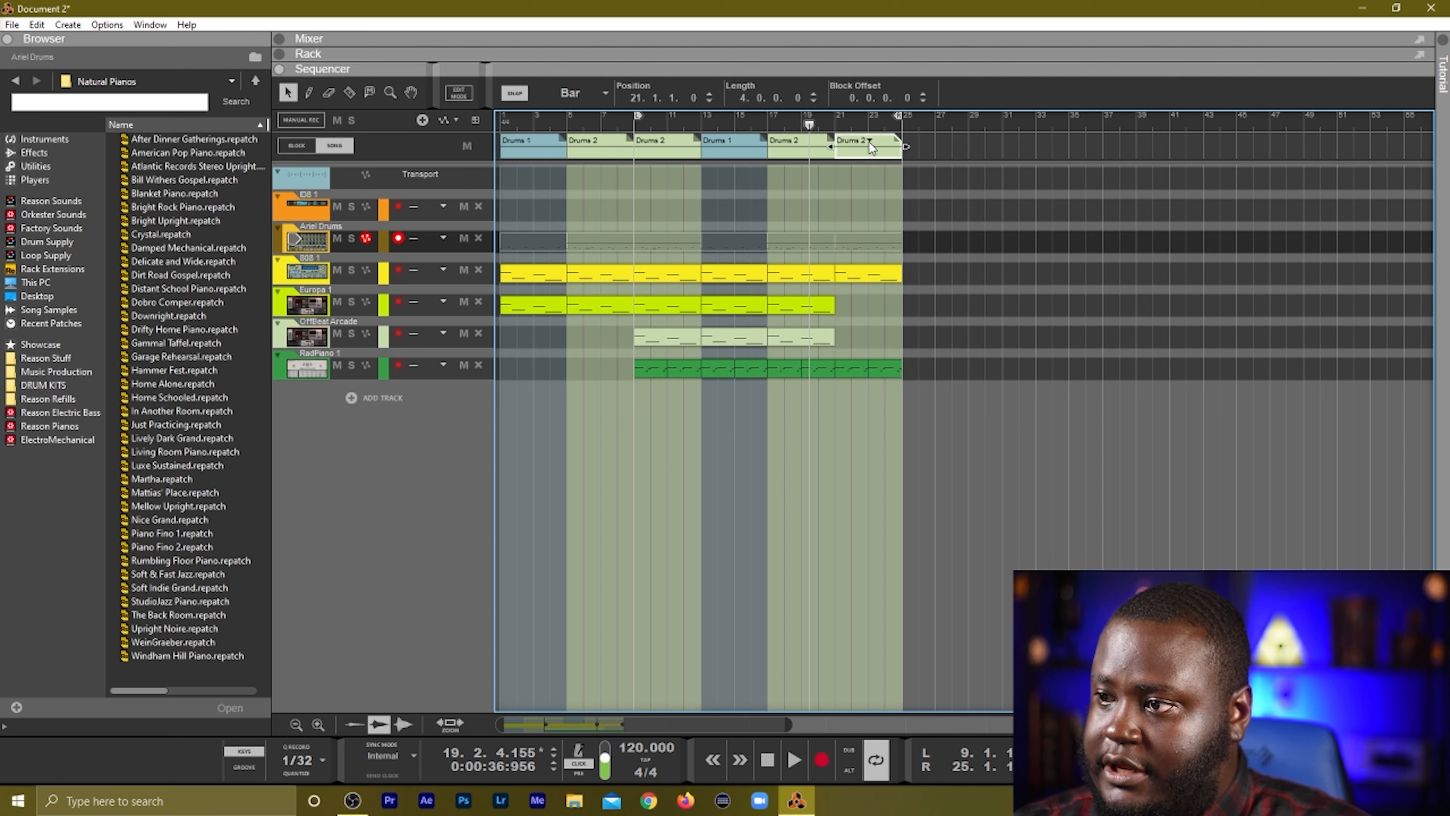
pyautogui.click(893, 157)
pyautogui.click(843, 123)
pyautogui.press('space')
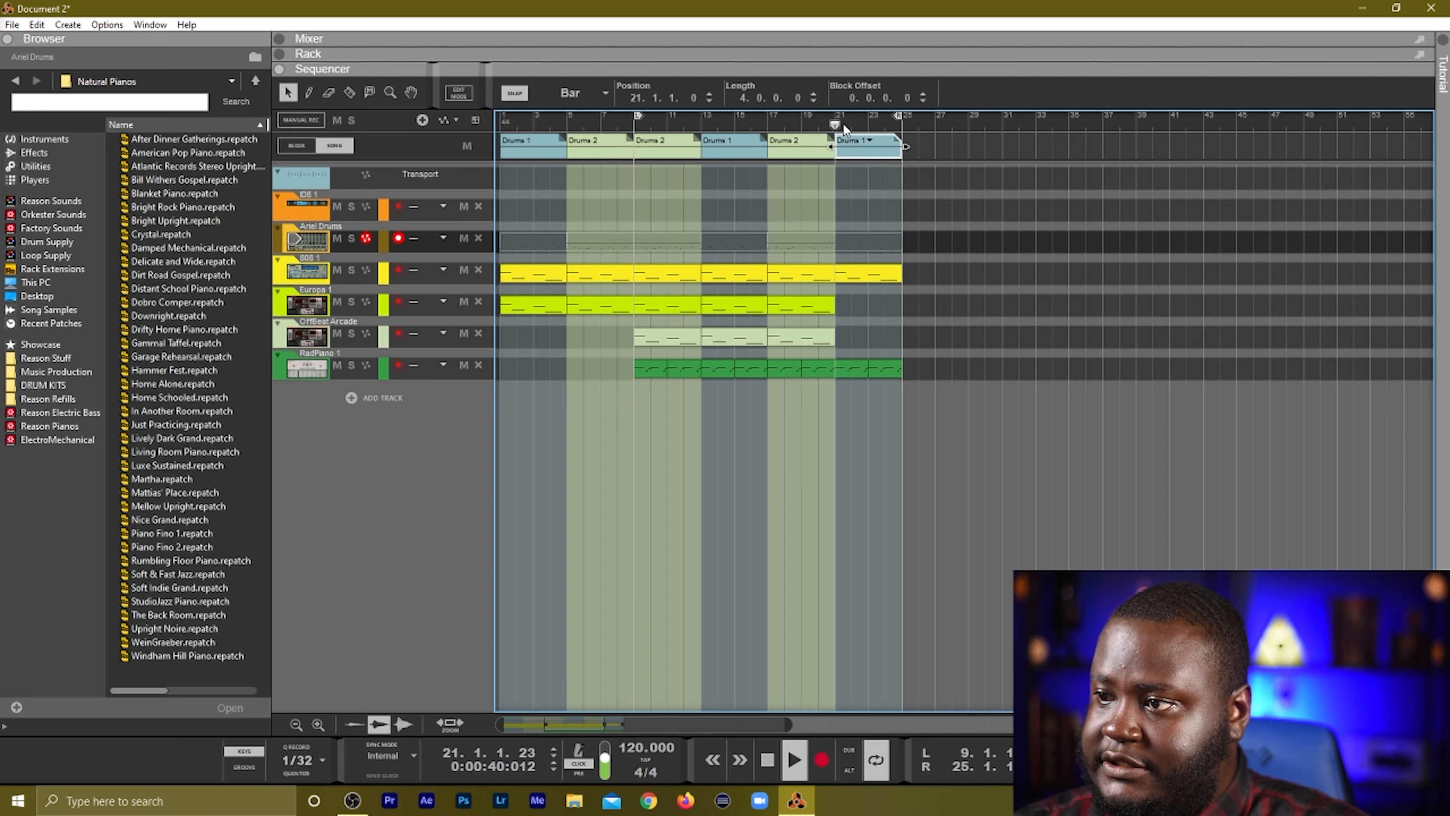
# Extend the song and its loop to bar 29 with copied 808, Europa, OffBeat Arcade and RadPiano clips and a Drums 1 block at bar 25.
pyautogui.moveTo(952, 382); pyautogui.dragTo(848, 197)
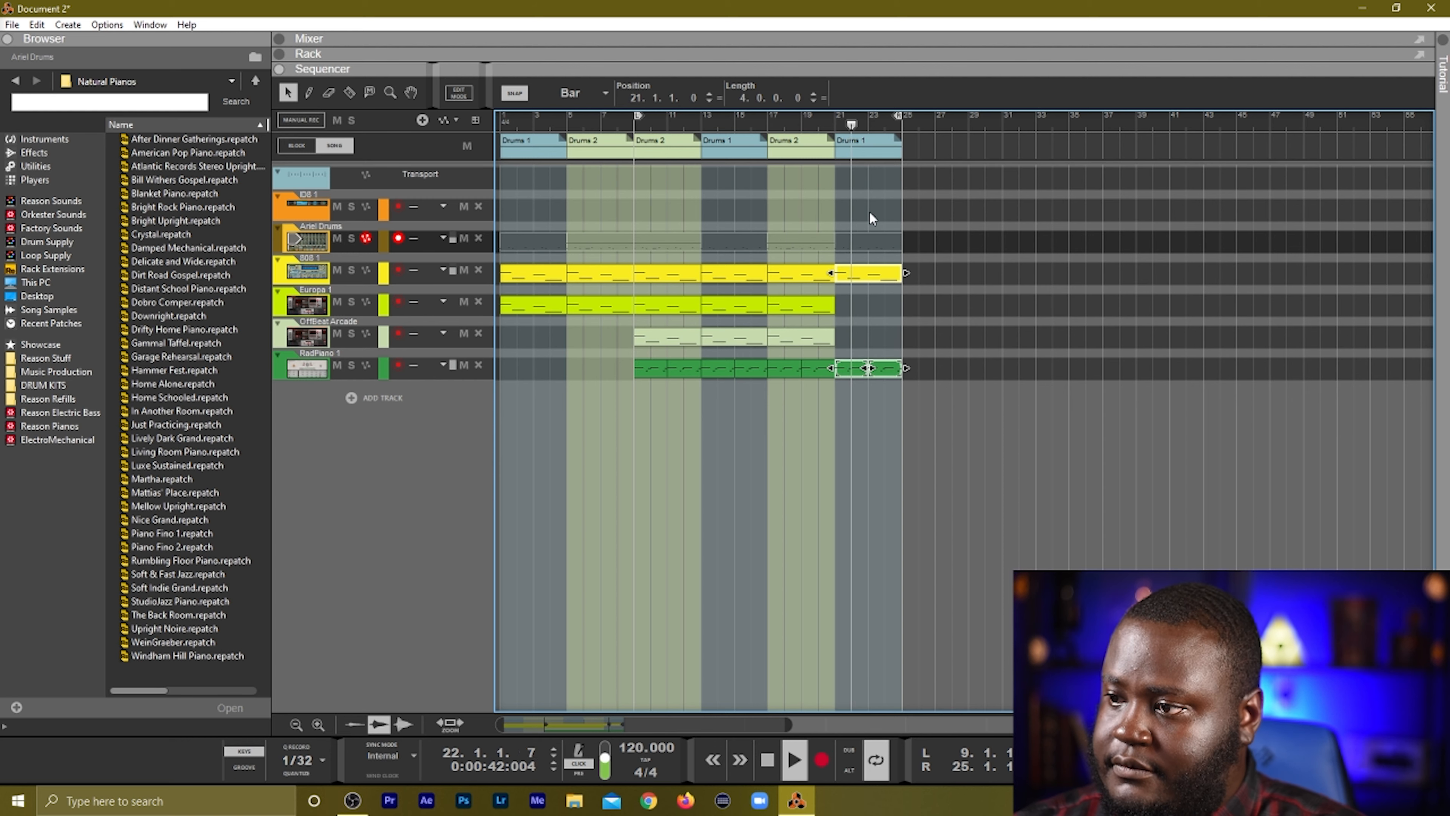
pyautogui.moveTo(819, 411); pyautogui.dragTo(916, 276)
pyautogui.moveTo(898, 115); pyautogui.dragTo(964, 115)
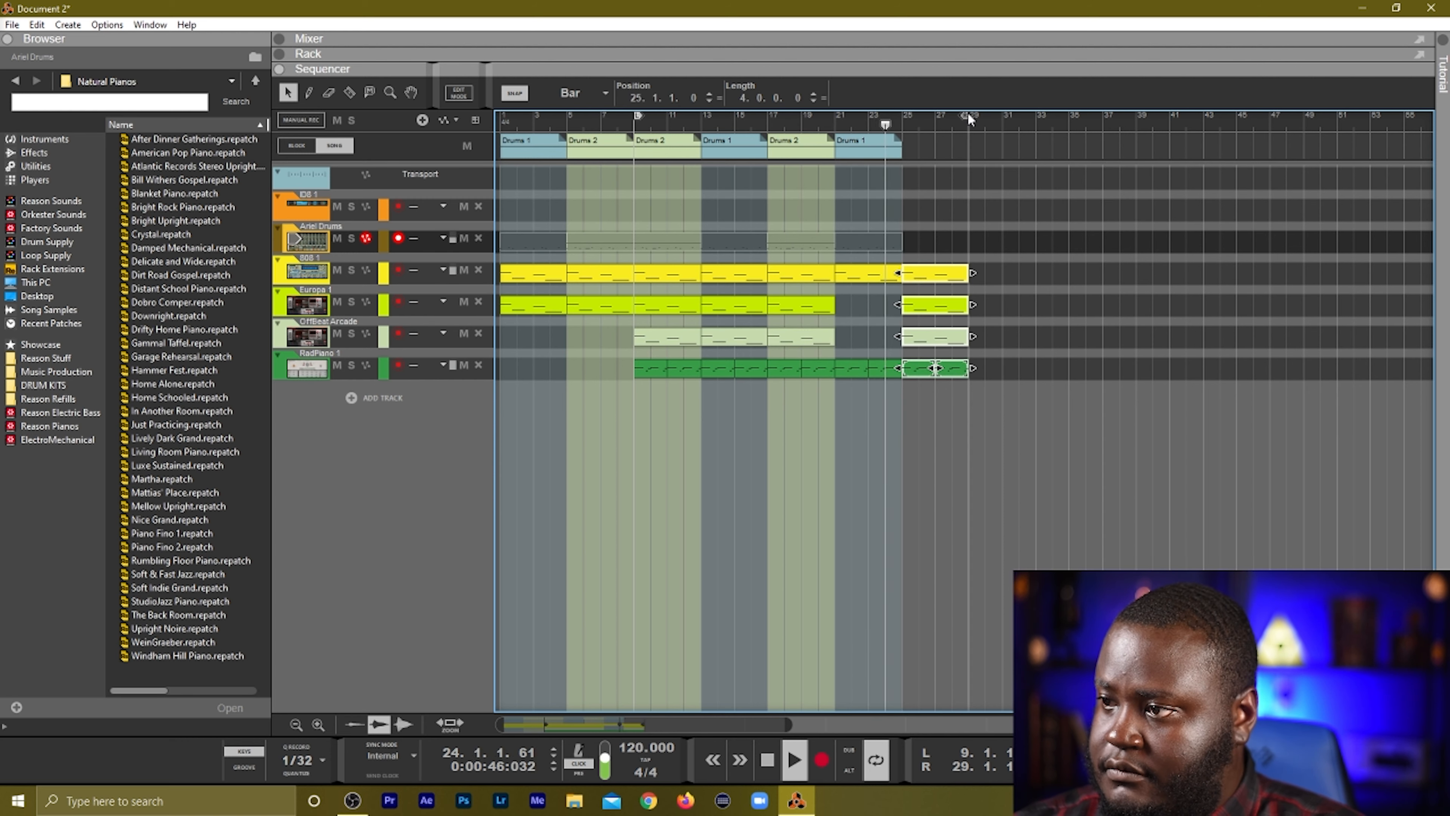
pyautogui.moveTo(889, 147); pyautogui.dragTo(941, 157)
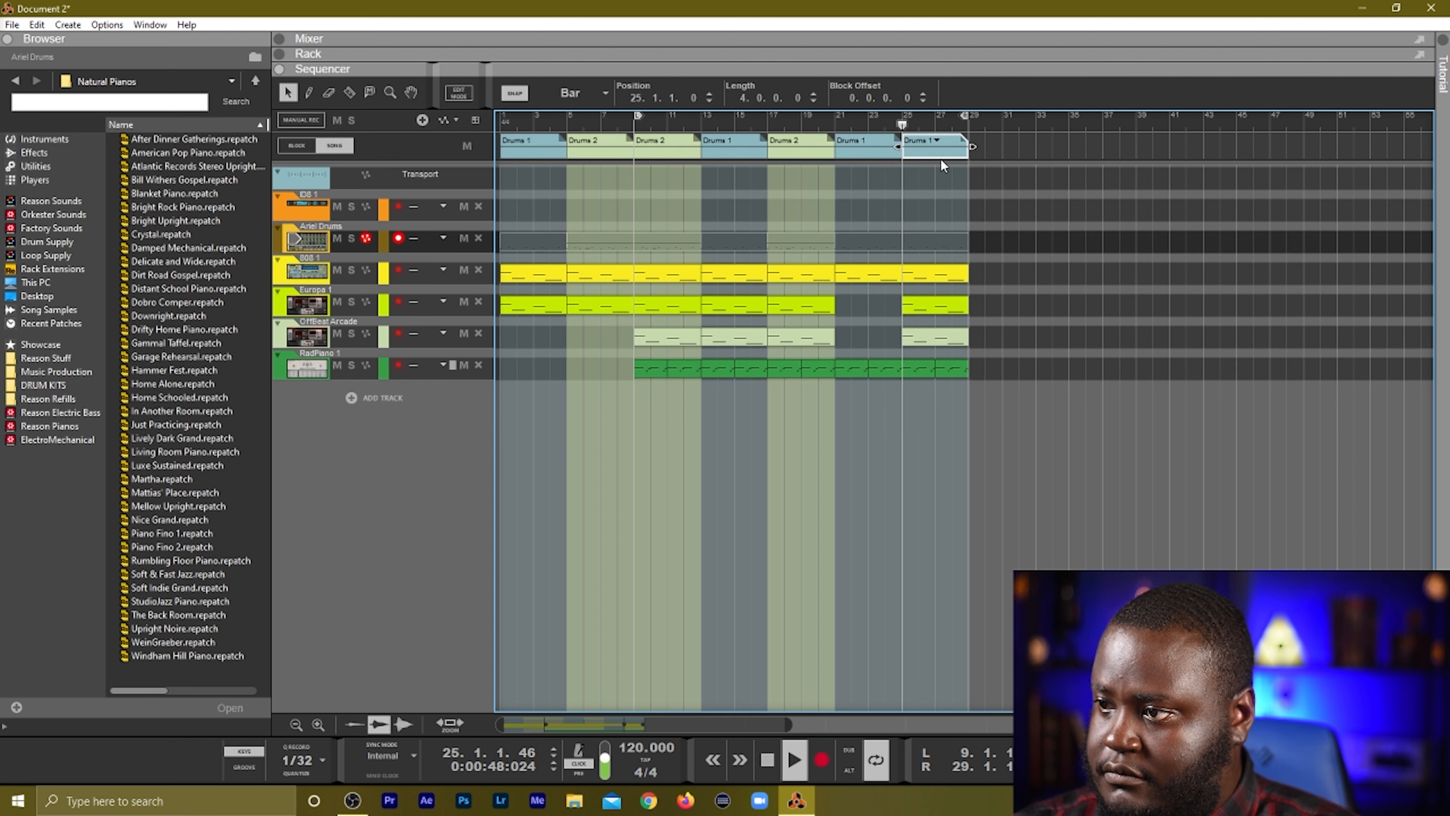
# Duplicate the four clips at bar 25 to bar 29 and move the loop end to bar 33.
pyautogui.moveTo(991, 441); pyautogui.dragTo(910, 216)
pyautogui.hotkey('ctrl', 'd')
pyautogui.moveTo(965, 114); pyautogui.dragTo(1034, 118)
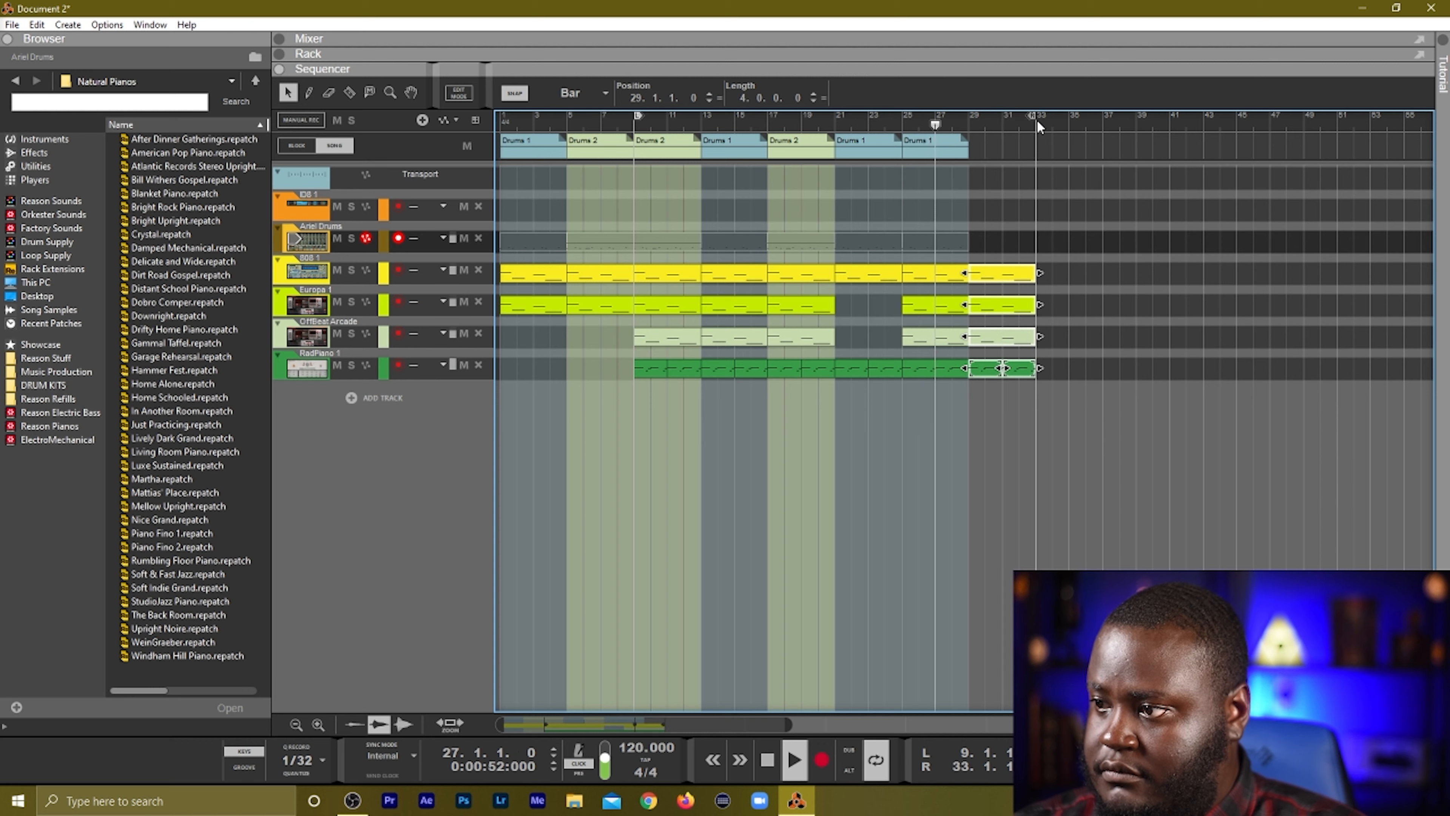
# Copy the Drums 1 block from bar 25 to bar 29 and change the copy to Block 3.
pyautogui.moveTo(920, 153); pyautogui.dragTo(985, 153)
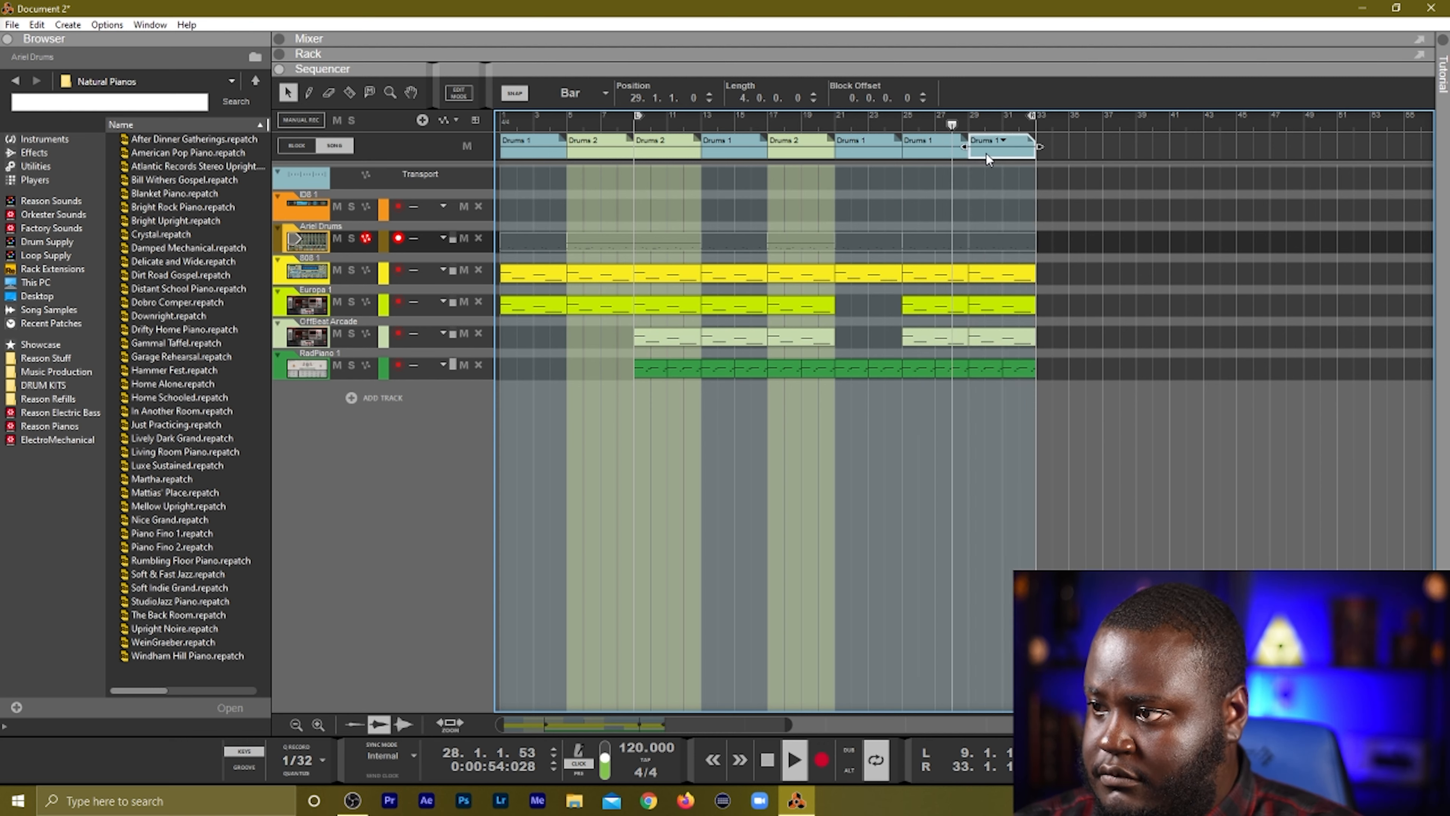
pyautogui.click(998, 141)
pyautogui.click(1024, 189)
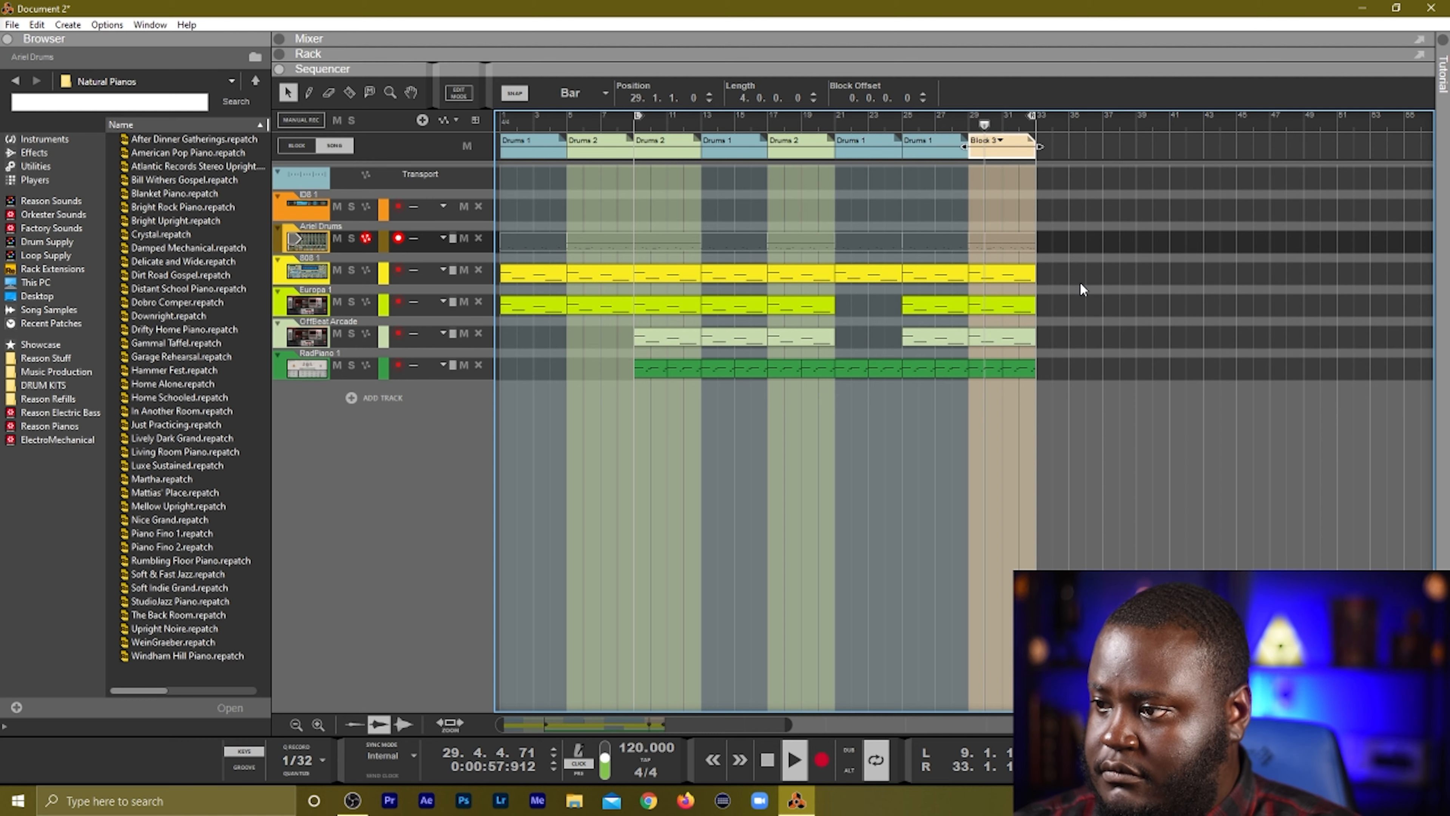
# Duplicate the four clips at bar 29 to bars 33 and 37 and move the loop end to bar 41.
pyautogui.moveTo(1080, 264); pyautogui.dragTo(1011, 280)
pyautogui.moveTo(977, 213); pyautogui.dragTo(976, 210)
pyautogui.hotkey('ctrl', 'd')
pyautogui.hotkey('ctrl', 'd')
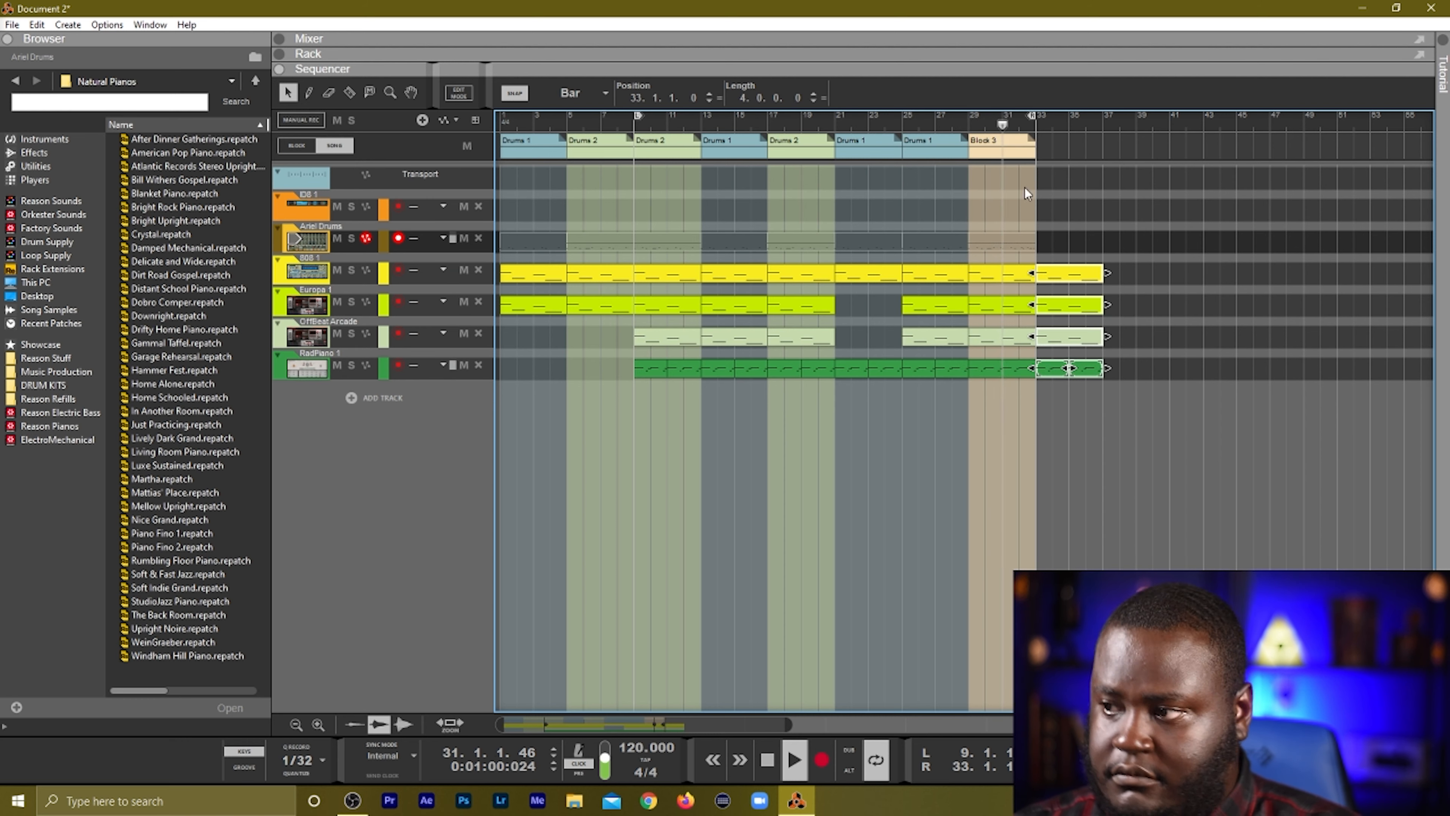
pyautogui.keyDown('alt'); pyautogui.click(1162, 116); pyautogui.keyUp('alt')
pyautogui.keyDown('alt'); pyautogui.click(1161, 116); pyautogui.keyUp('alt')
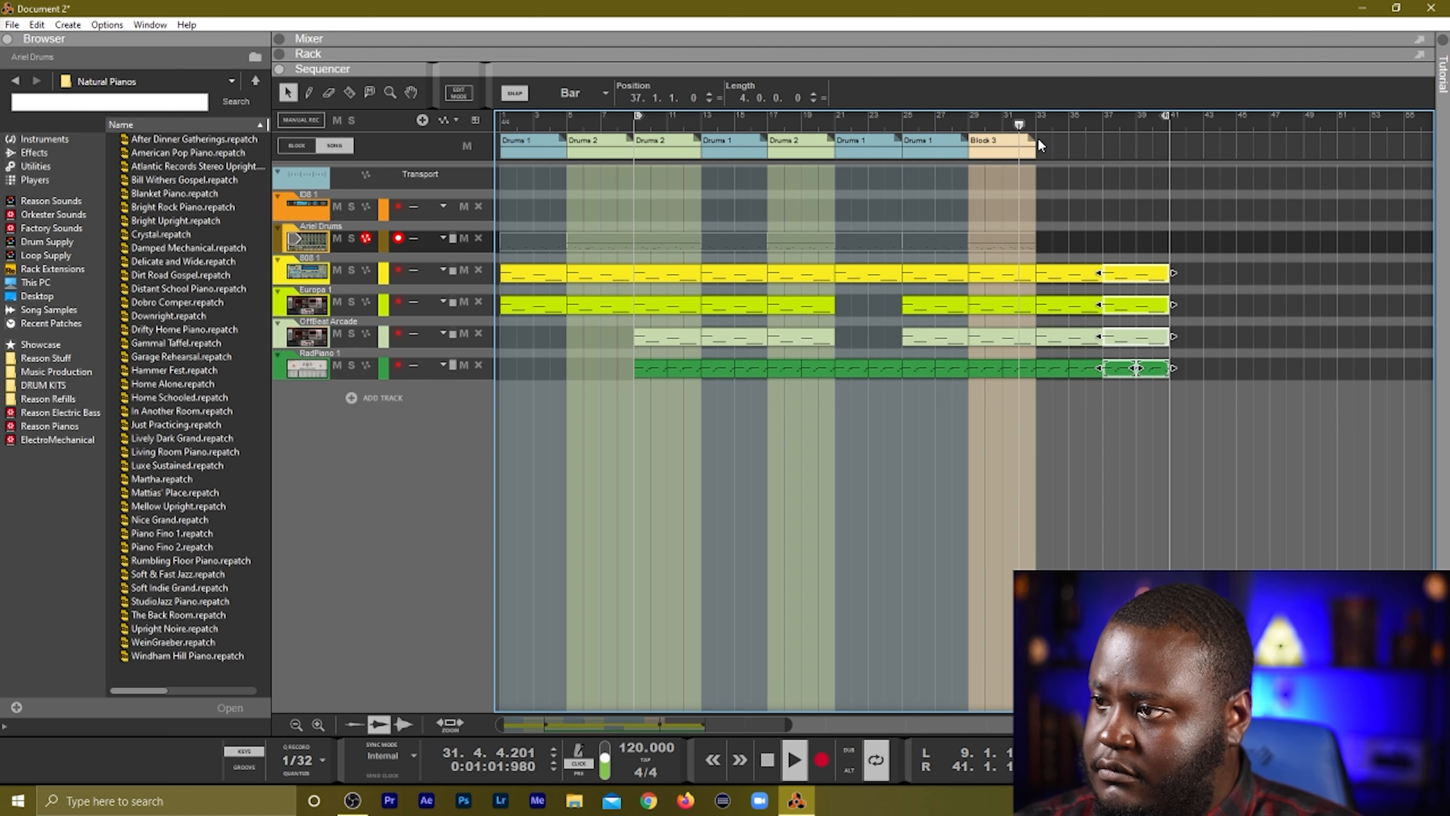
# Duplicate the Block 3 block at bar 29 twice, to bars 33 and 37.
pyautogui.click(1027, 150)
pyautogui.hotkey('ctrl', 'd')
pyautogui.hotkey('ctrl', 'd')
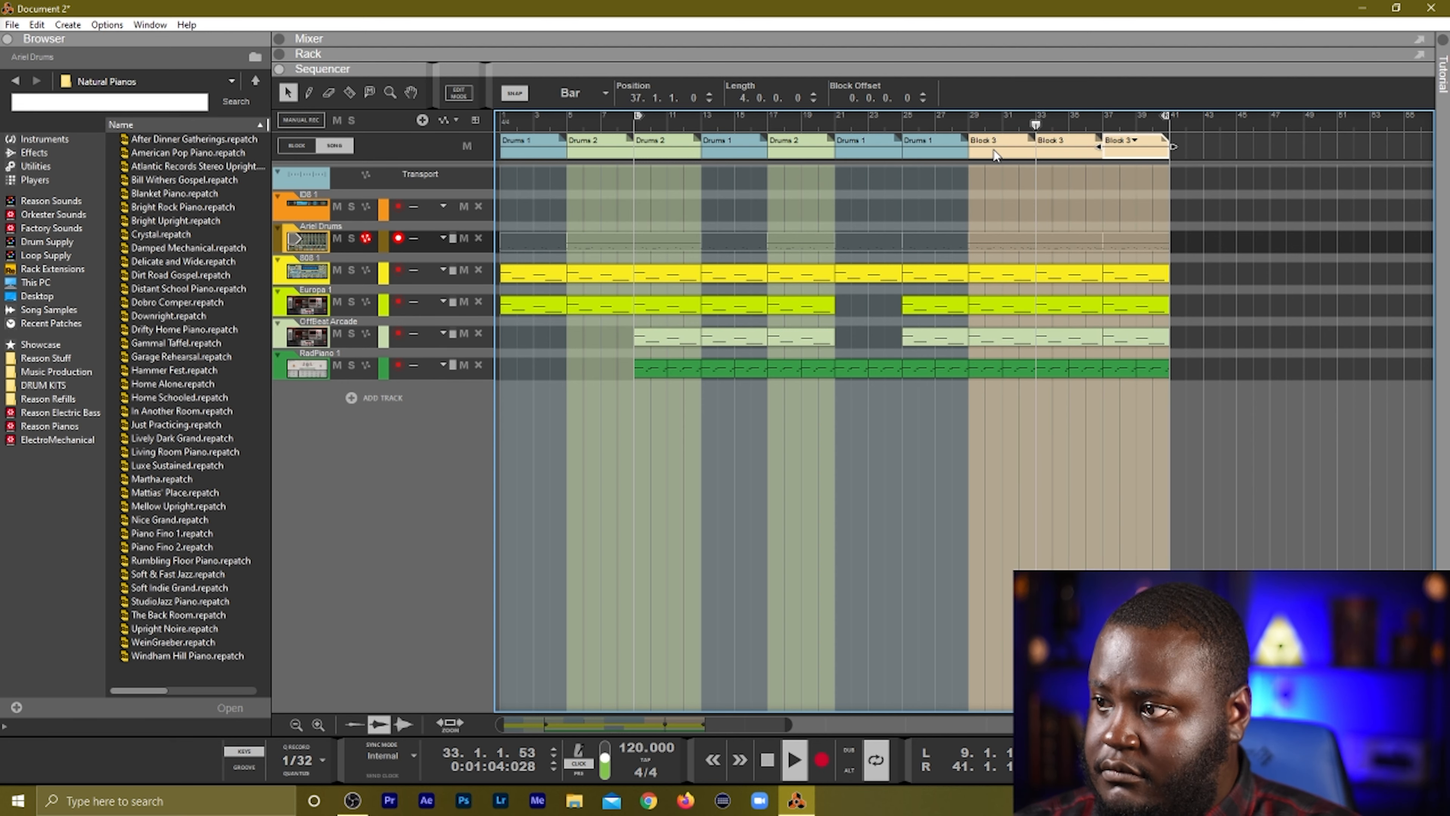
pyautogui.click(1200, 205)
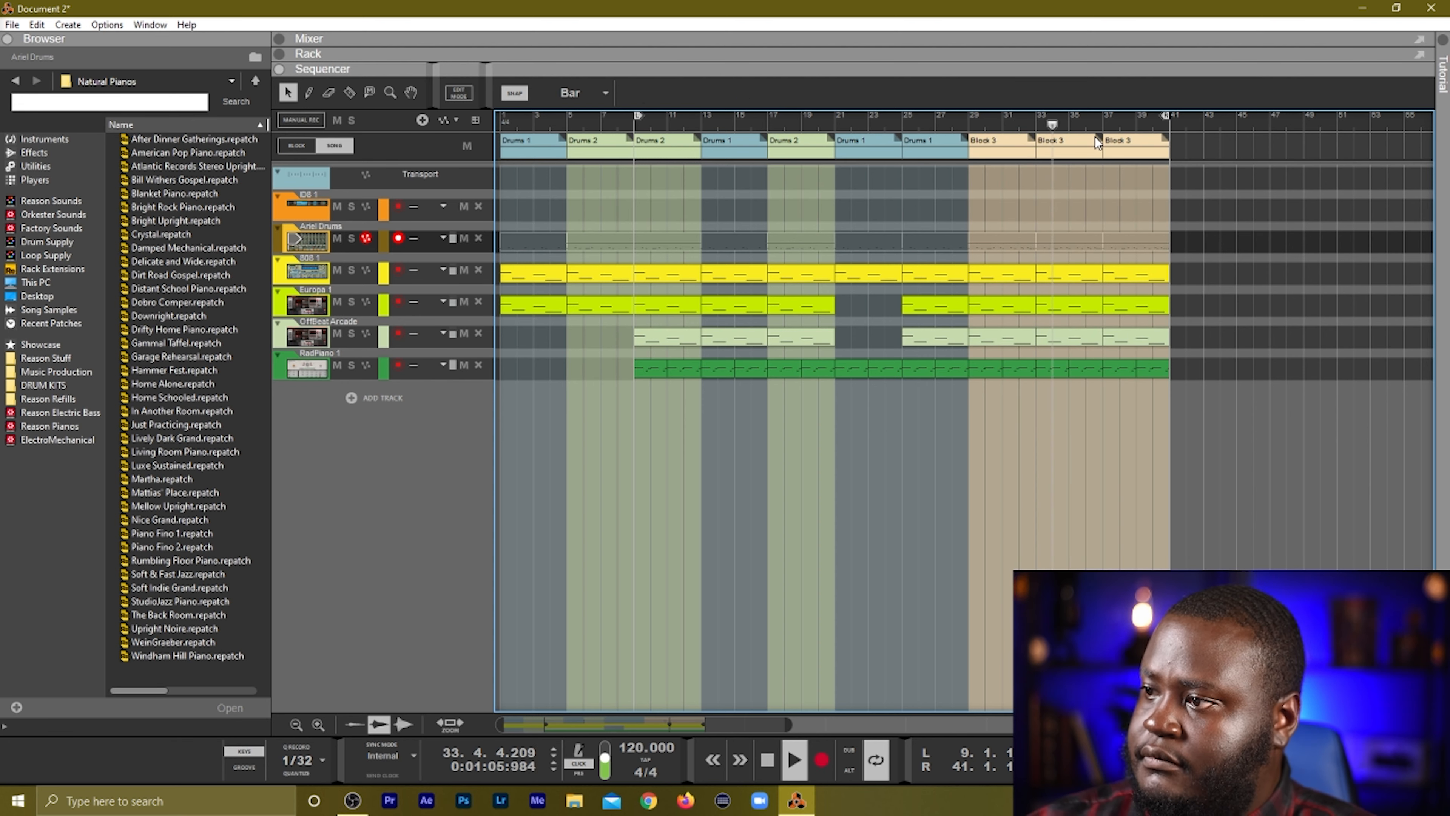
# Shorten the Block 3 block at bar 33 to three bars, fill bar 36 with a one-bar Drums 2 block and play that transition.
pyautogui.click(1098, 152)
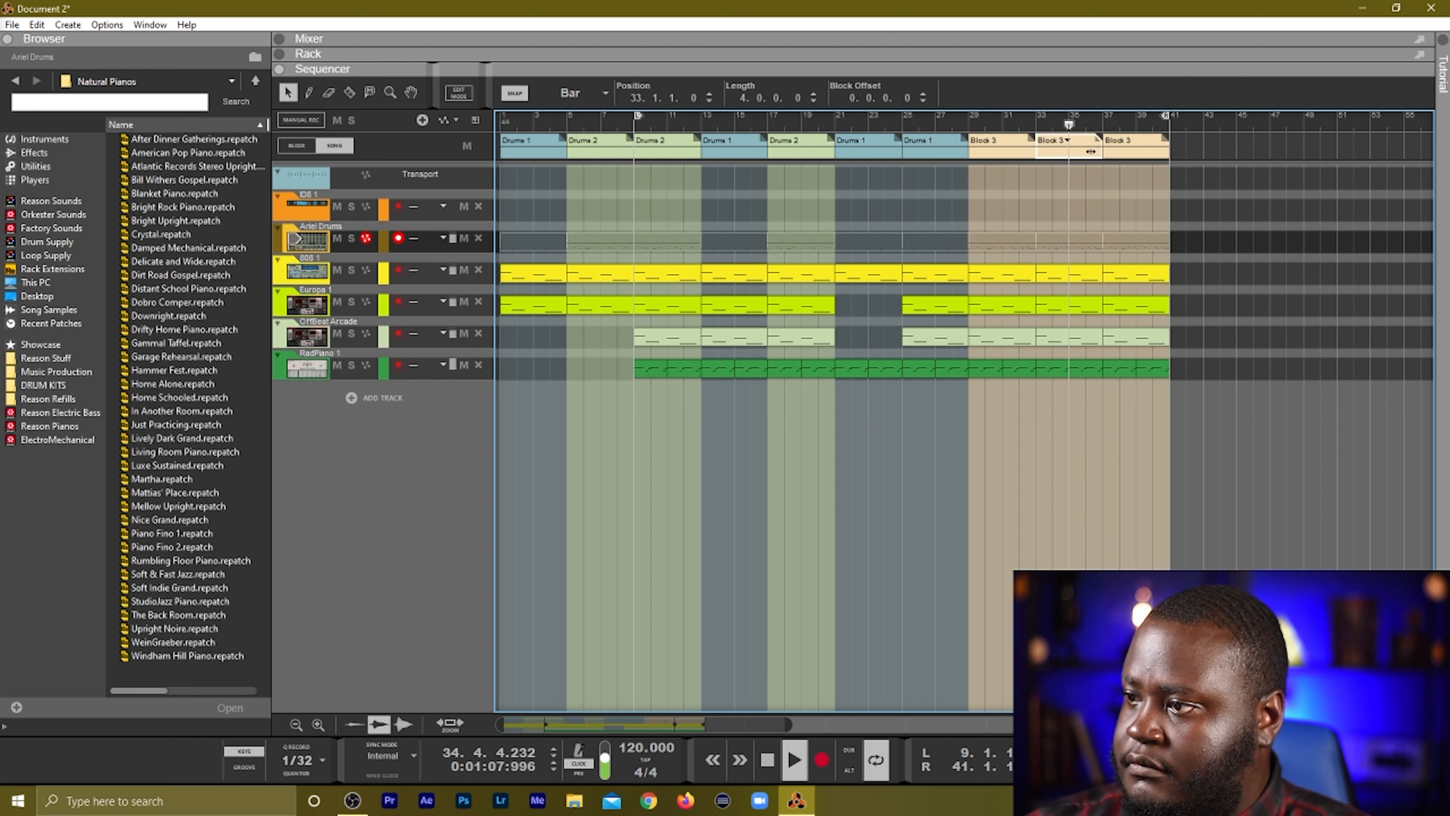
pyautogui.moveTo(1090, 152); pyautogui.dragTo(1104, 157)
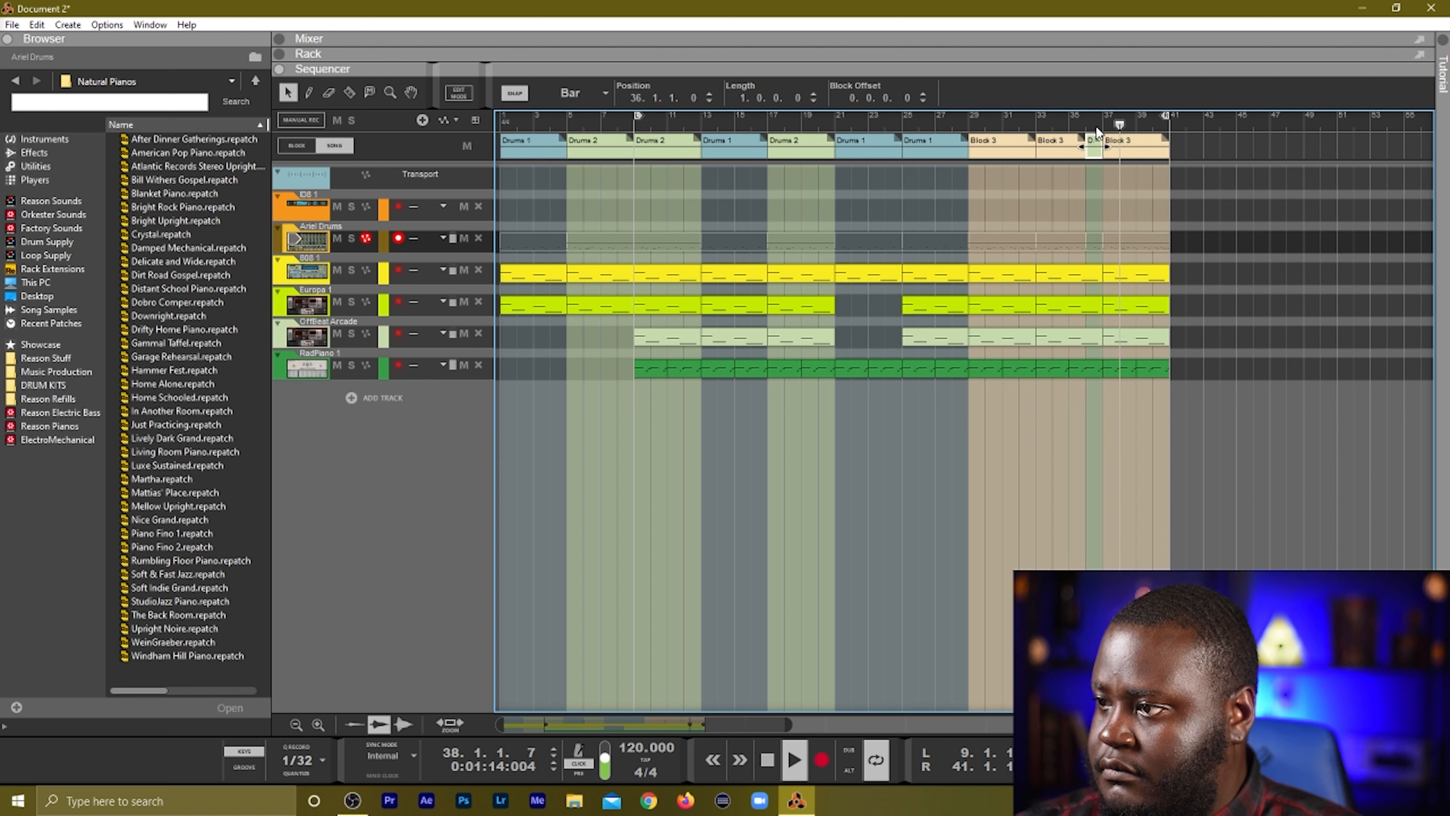
pyautogui.click(1086, 125)
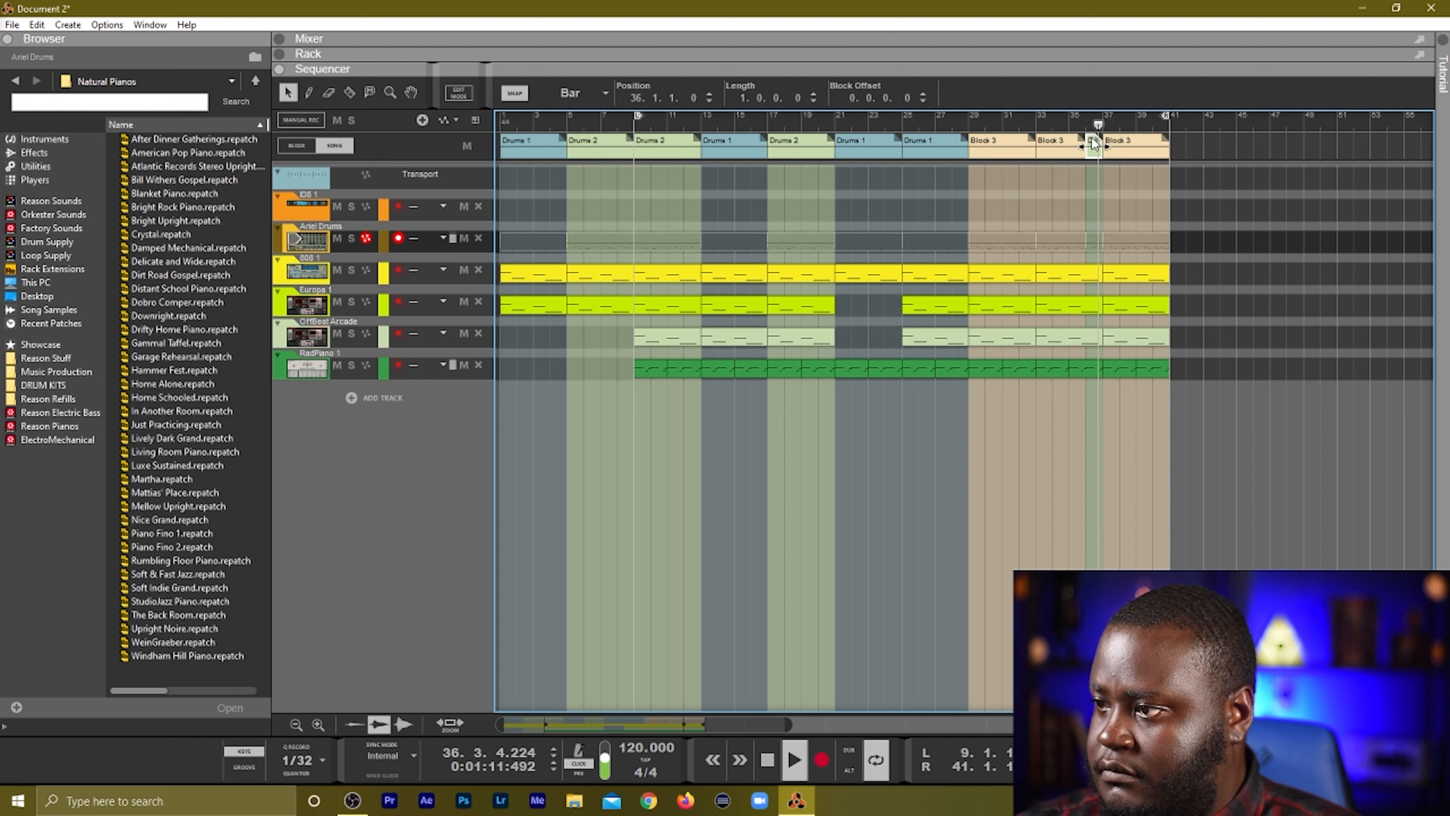
pyautogui.click(1210, 174)
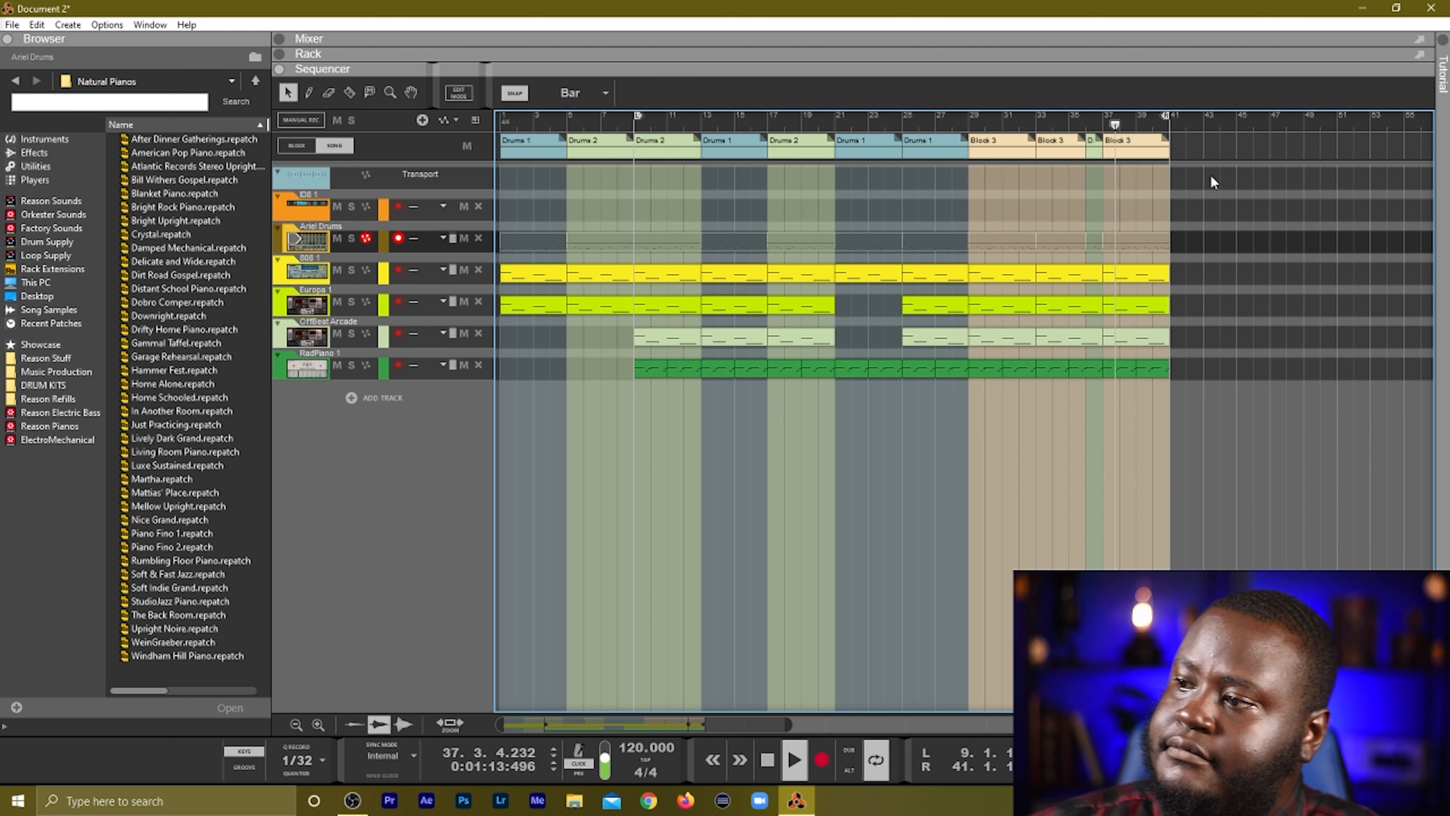
# Copy the Drums 1 block from bar 13 to the end of the arrangement.
pyautogui.click(746, 150)
pyautogui.moveTo(717, 159); pyautogui.dragTo(1162, 157)
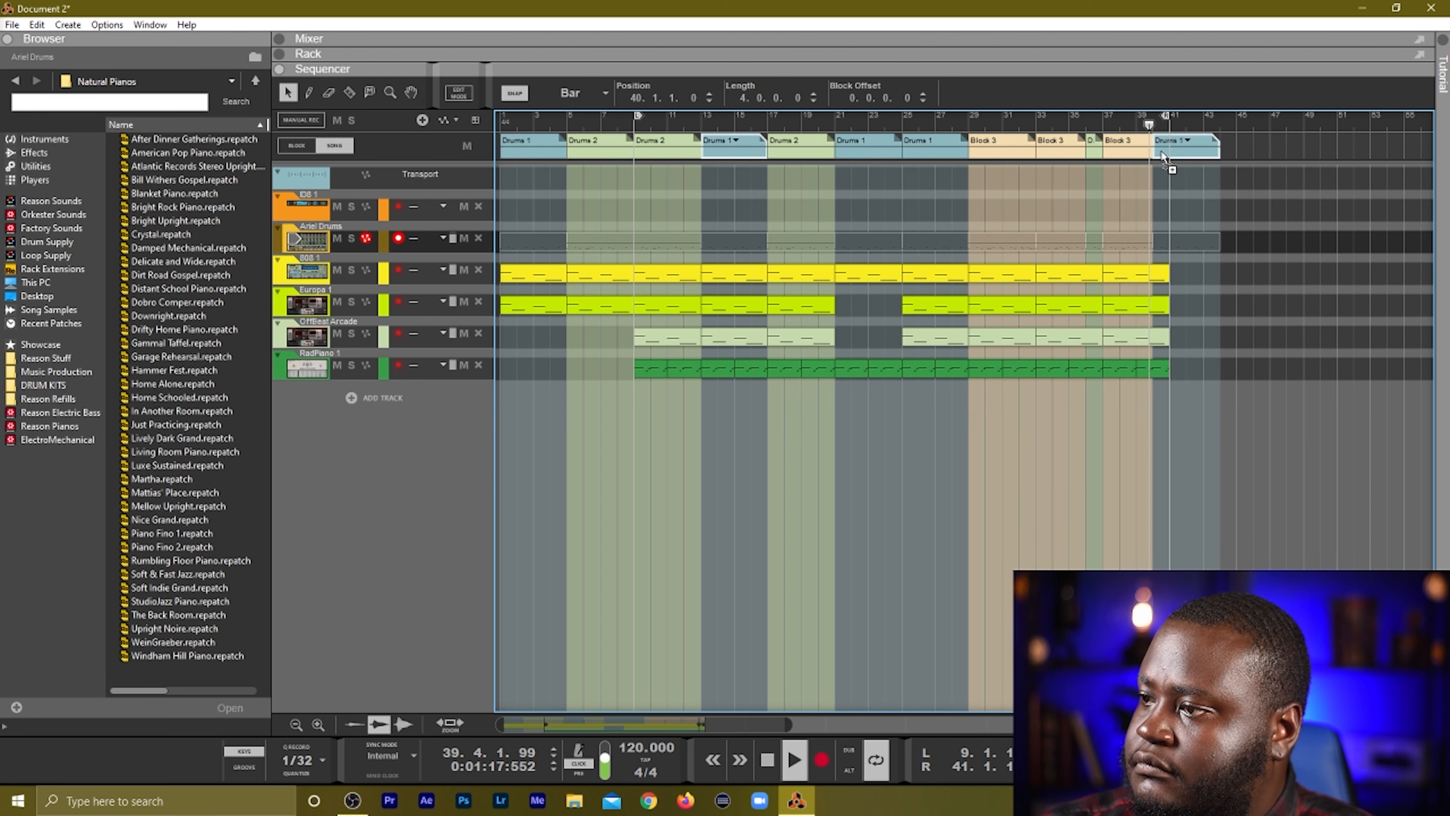